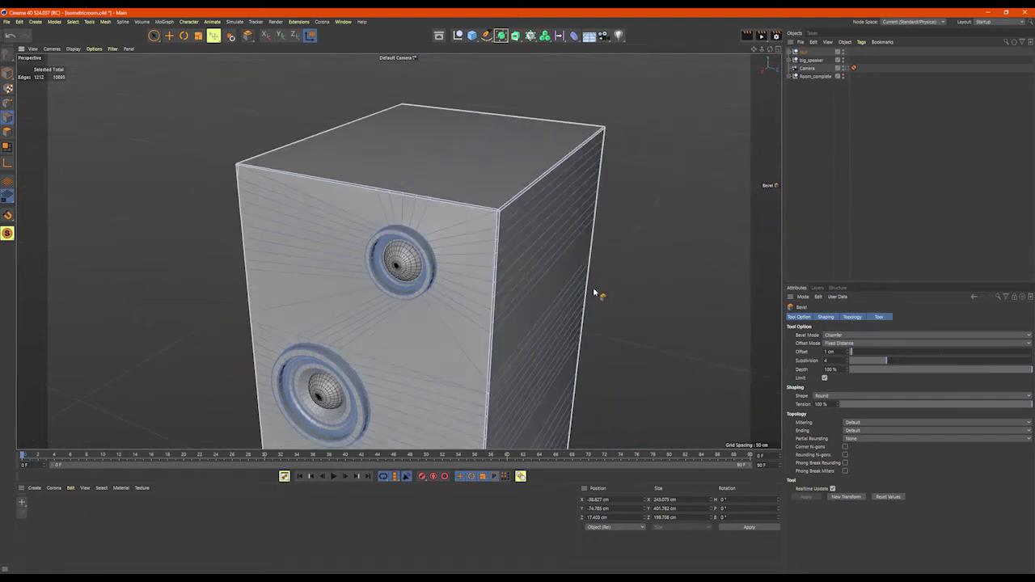
Step: Clear the edge selection on the speaker cabinet using Live Selection
right_click_drag(596, 272, 570, 270, "alt")
left_click_drag(582, 272, 612, 273, "alt")
right_click_drag(613, 273, 546, 267, "alt")
middle_click_drag(588, 182, 582, 171, "alt")
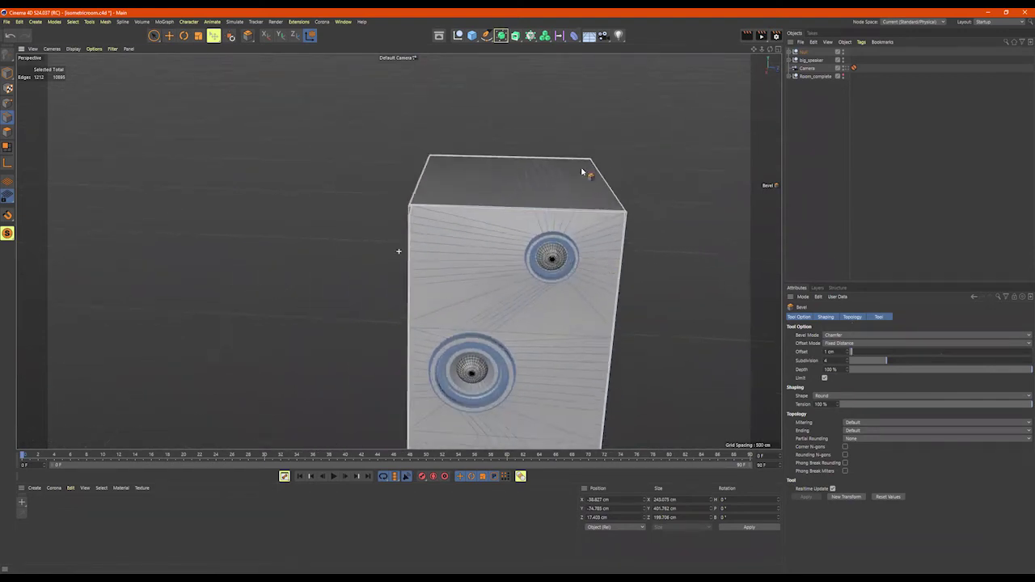
left_click_drag(581, 171, 637, 275, "alt")
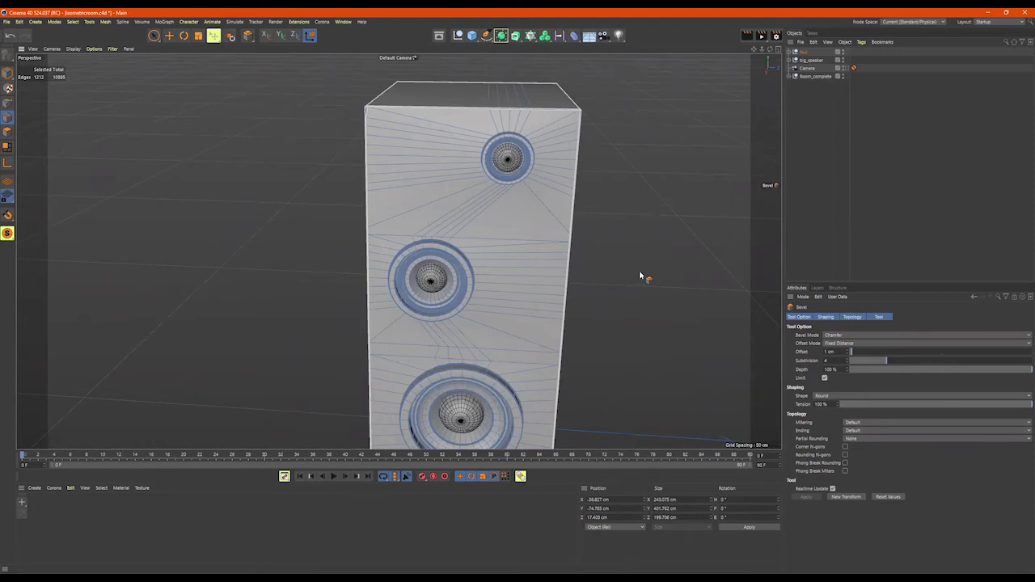
key("space")
left_click(641, 273)
right_click_drag(646, 271, 607, 274, "alt")
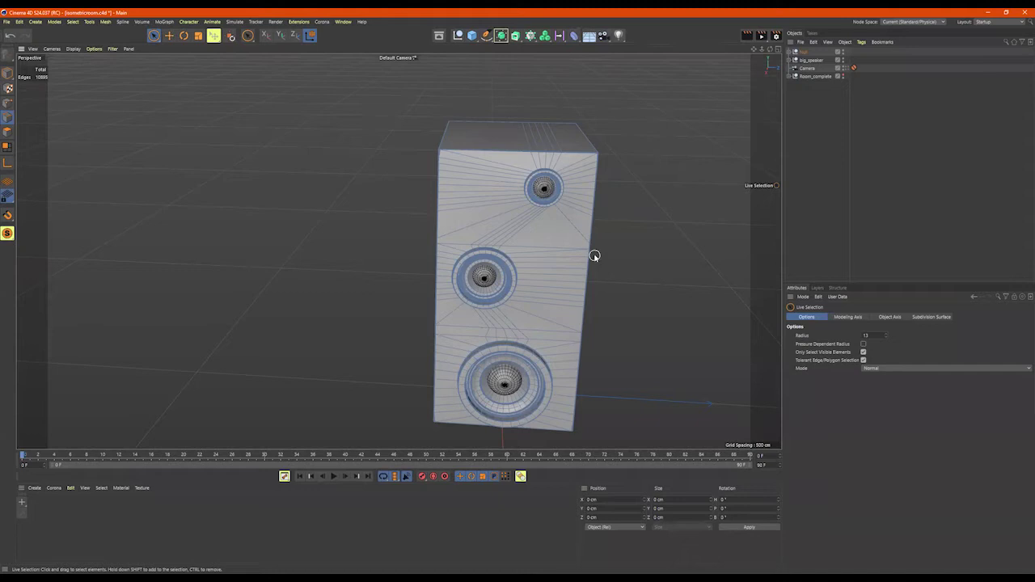
Step: Display the speaker in Gouraud shading without wireframe lines and switch to Model mode
key("n")
key("a")
left_click_drag(659, 284, 647, 283, "alt")
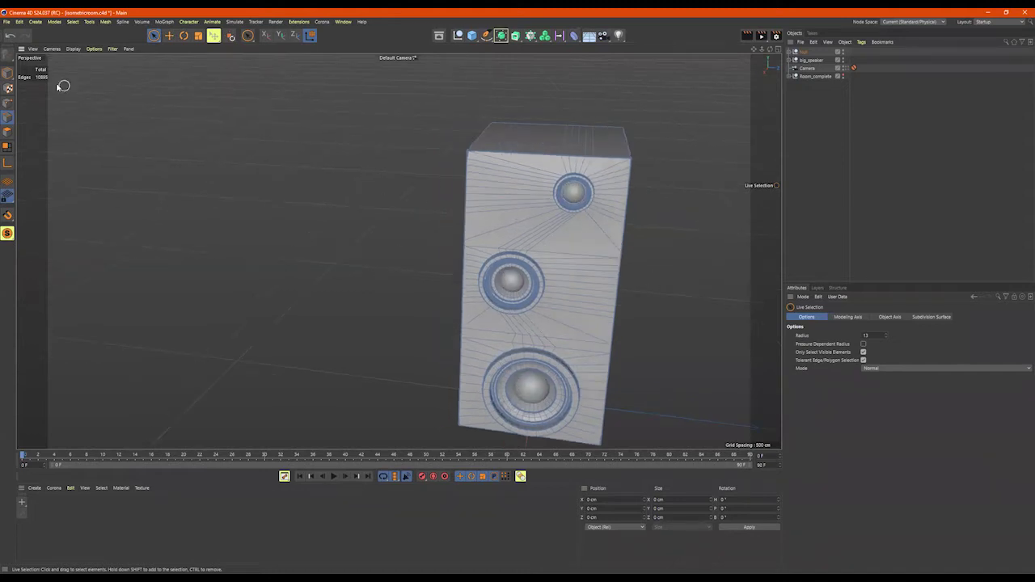
left_click(7, 74)
left_click_drag(398, 250, 369, 263, "alt")
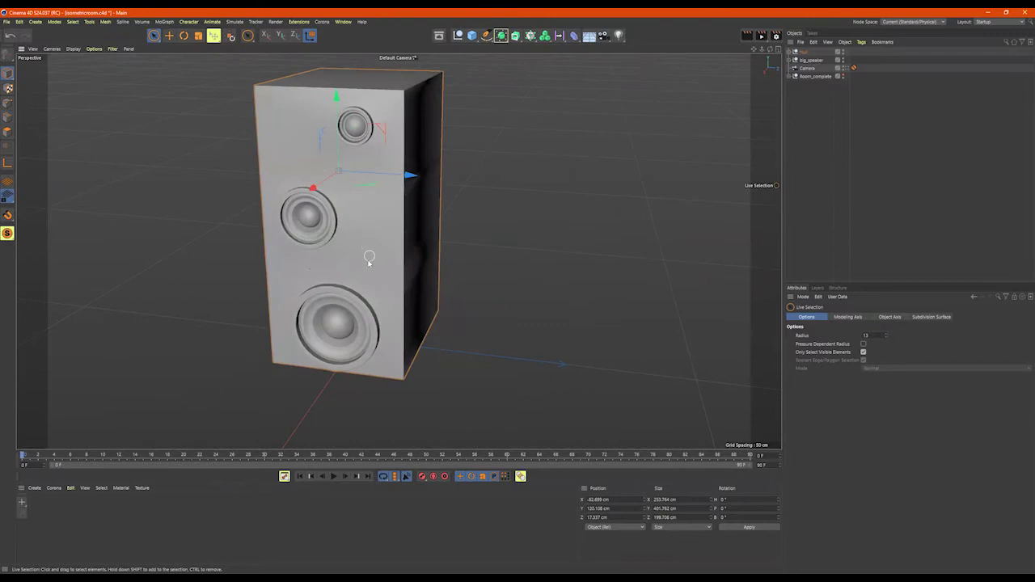
Step: Inspect the shaded speaker from several angles and return to Gouraud shading with lines
right_click_drag(369, 262, 397, 266, "alt")
left_click_drag(437, 266, 412, 256, "alt")
right_click_drag(412, 257, 366, 259, "alt")
left_click_drag(366, 258, 433, 254, "alt")
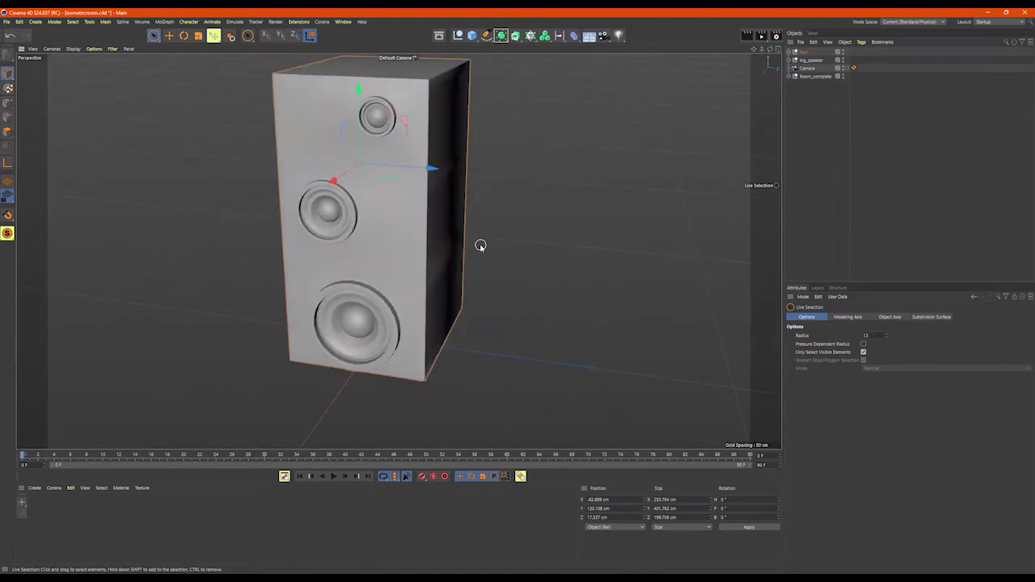
key("n")
key("b")
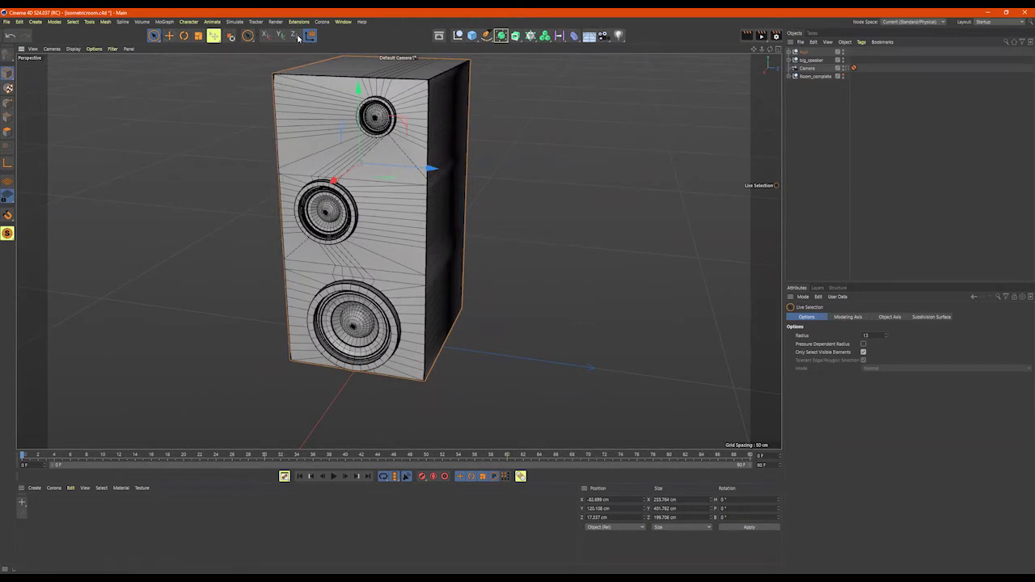
Step: Add a cube beside the speaker and resize it to about 123 cm high and 423 cm long along Z
left_click(473, 37)
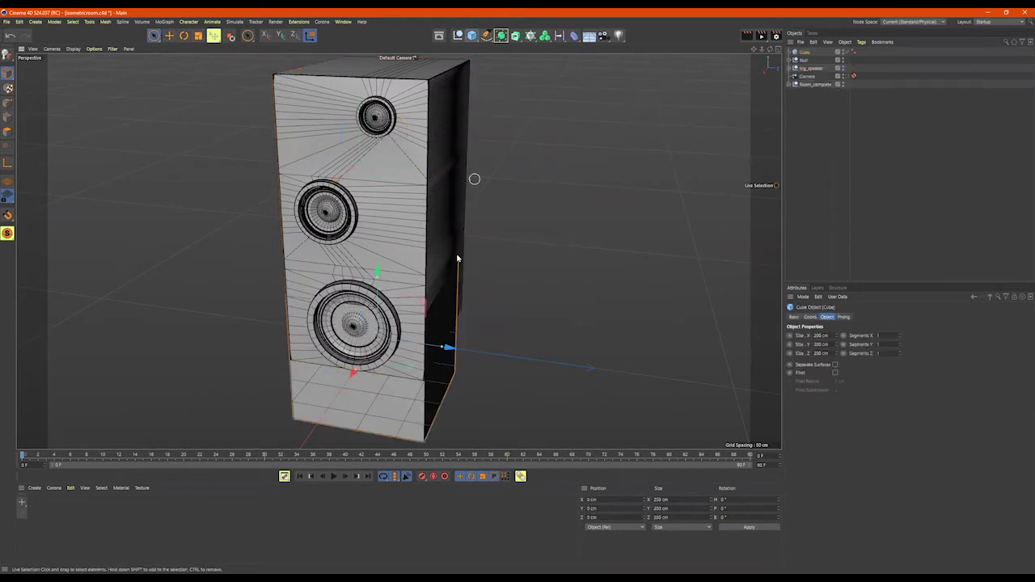
scroll(407, 267, "down", 4)
left_click_drag(402, 244, 402, 202)
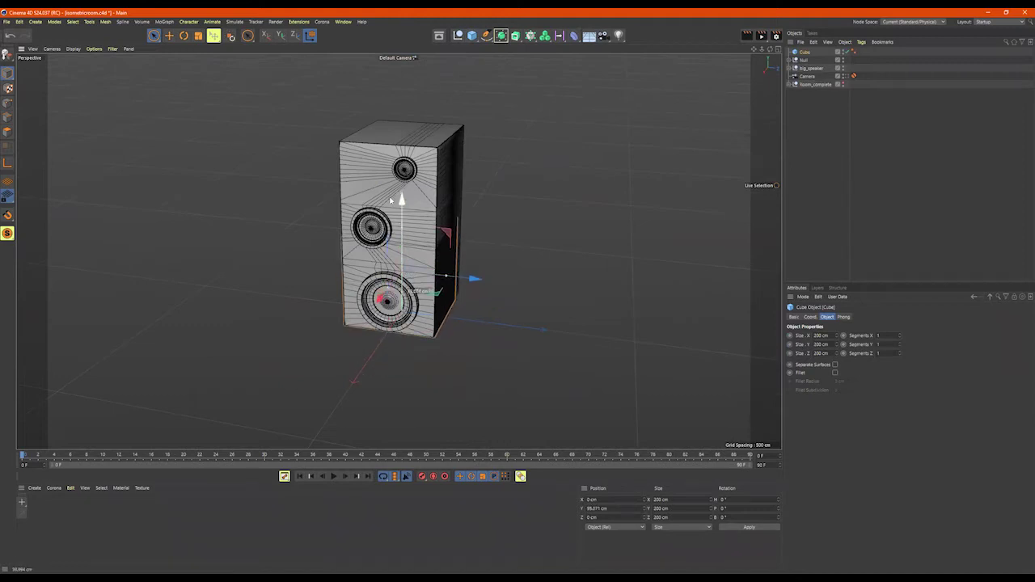
left_click_drag(474, 280, 636, 301)
middle_click_drag(635, 301, 566, 275, "alt")
left_click_drag(536, 270, 556, 273)
mouse_move(483, 226)
left_mouse_down()
mouse_move(483, 235)
mouse_move(488, 209)
left_mouse_up()
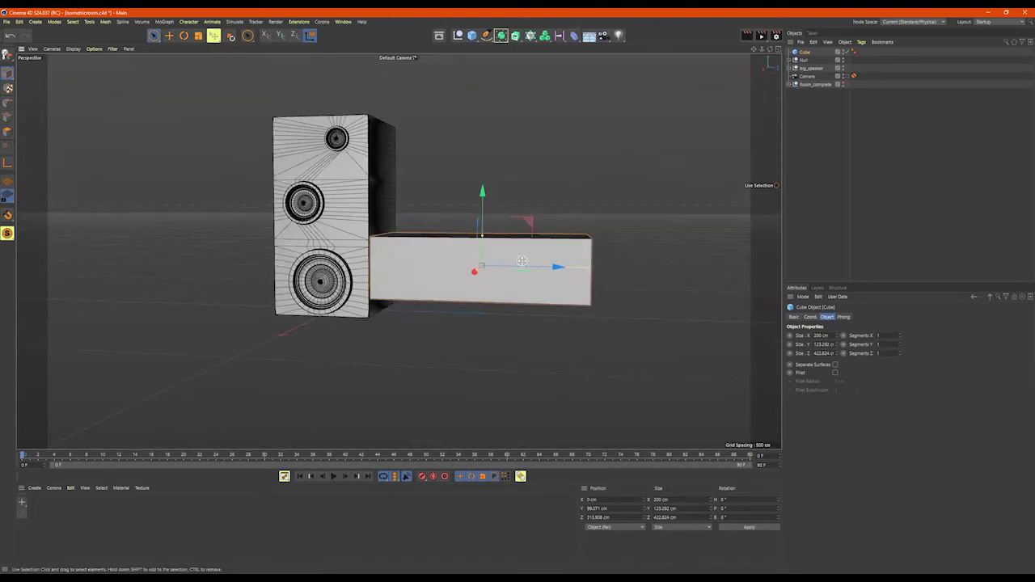
Step: Lower the cube in the Right view to about Y 62 cm so its underside lines up with the speaker's base
middle_click(521, 261)
scroll(384, 349, "down", 1)
scroll(590, 343, "down", 5)
right_click_drag(636, 358, 493, 355, "alt")
right_click_drag(665, 351, 499, 341, "alt")
right_click_drag(700, 353, 493, 343, "alt")
right_click_drag(326, 351, 155, 343, "alt")
right_click_drag(257, 347, 121, 333, "alt")
middle_click(270, 339)
right_click_drag(424, 363, 299, 353, "alt")
middle_click_drag(485, 349, 387, 277, "alt")
right_click_drag(356, 298, 445, 290, "alt")
middle_click_drag(346, 264, 441, 240, "alt")
right_click_drag(329, 234, 360, 232, "alt")
left_click_drag(442, 289, 444, 306)
middle_click_drag(444, 232, 435, 94, "alt")
left_click_drag(436, 153, 435, 192)
middle_click(235, 175)
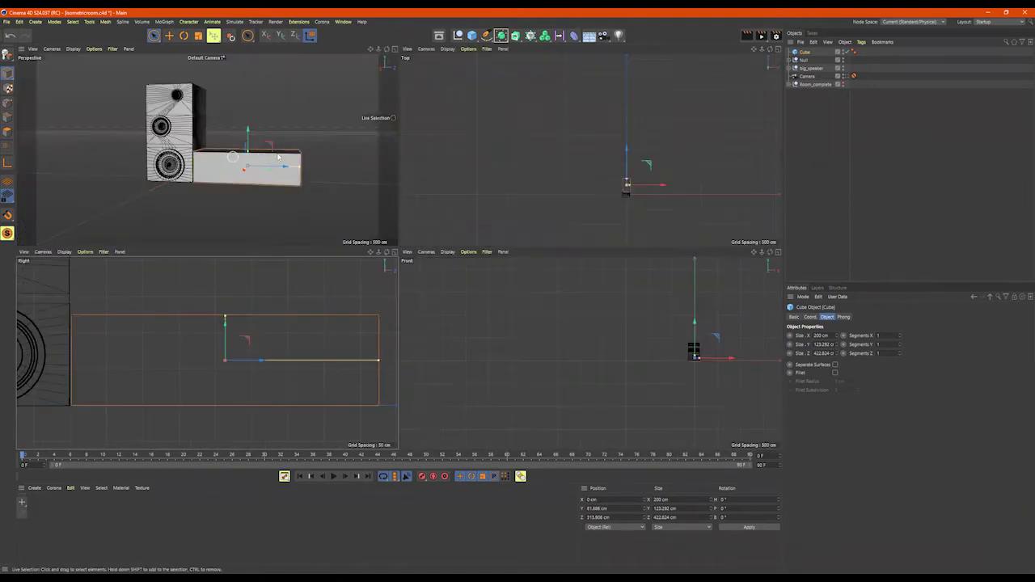
Step: Turn on Fillet for the cube in the Perspective view to round its edges
middle_click(347, 163)
left_click_drag(348, 179, 360, 217, "alt")
middle_click_drag(427, 219, 321, 199, "alt")
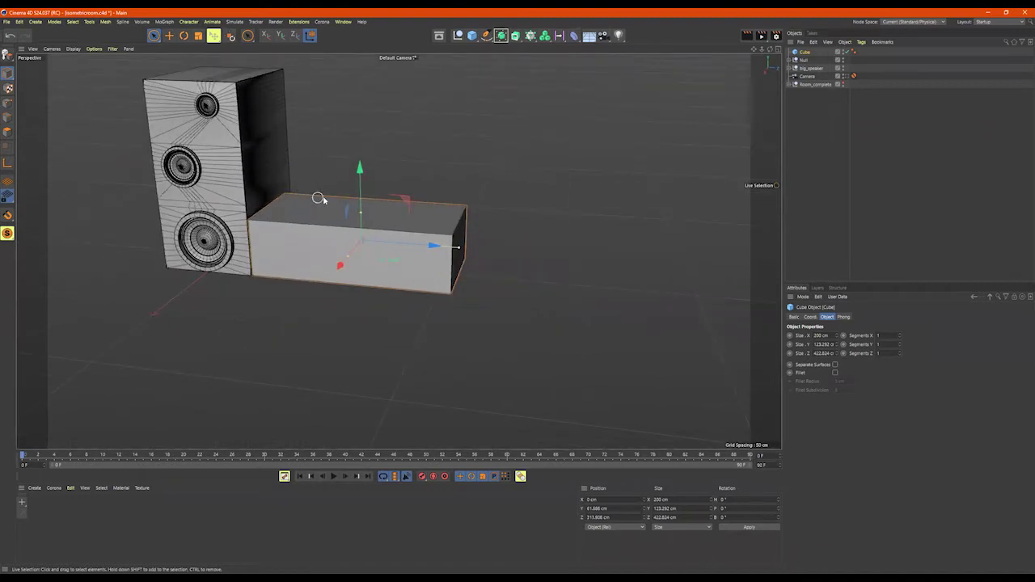
right_click_drag(321, 200, 390, 203, "alt")
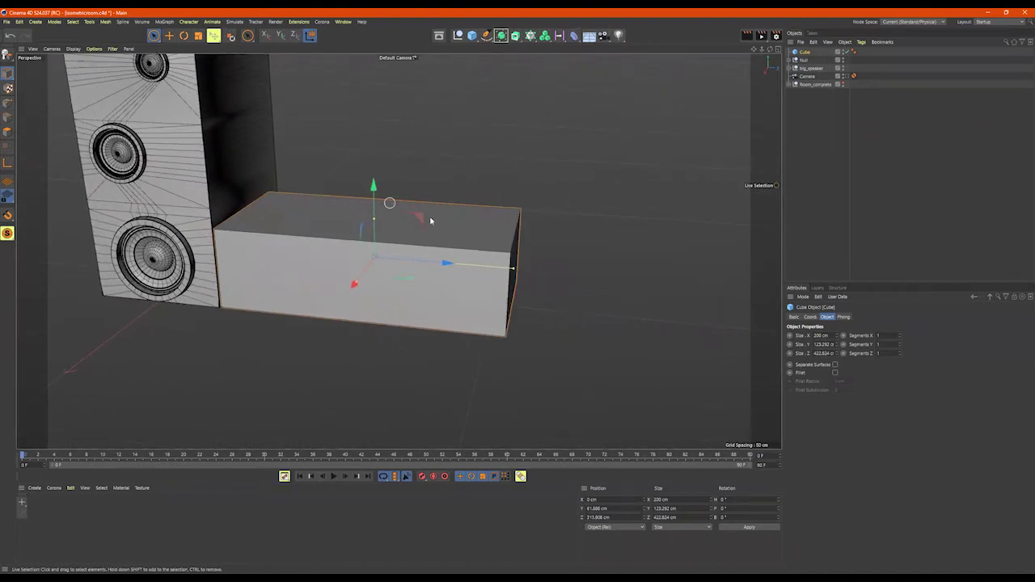
left_click(835, 372)
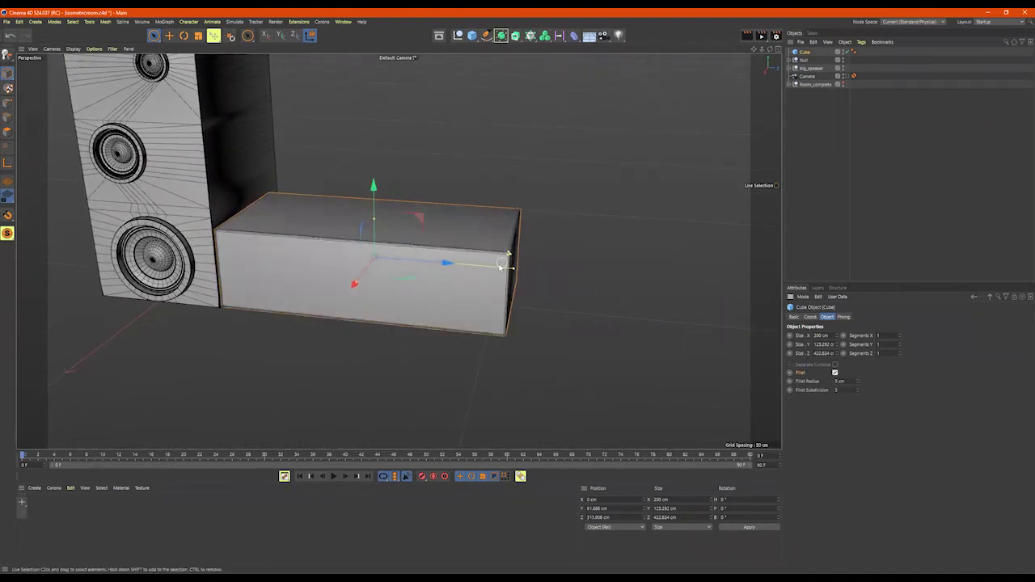
left_click_drag(568, 298, 581, 288, "alt")
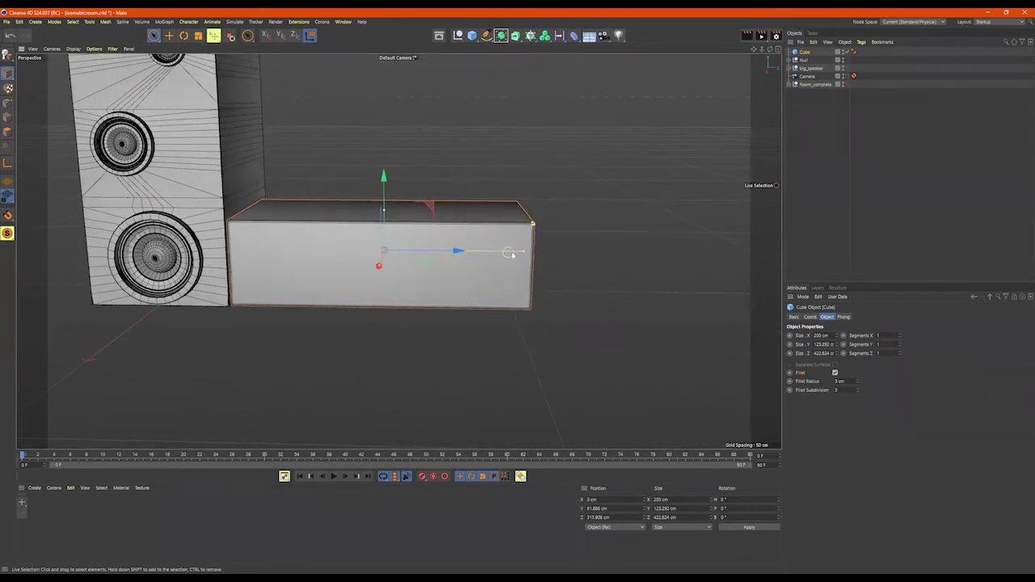
Step: Shorten the cube to about 371 cm along Z and convert it into an editable polygon object
left_click_drag(521, 254, 441, 237)
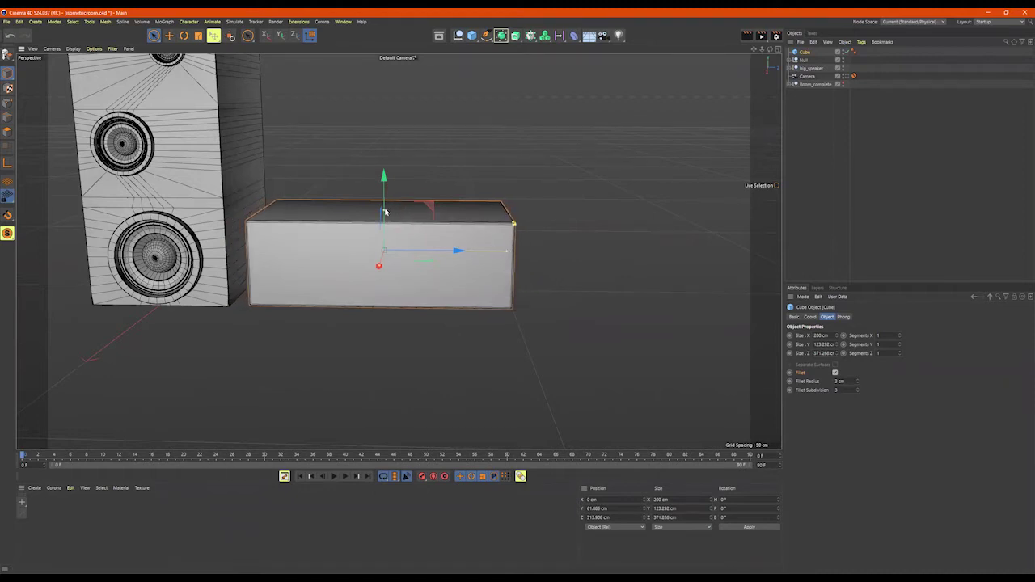
mouse_move(384, 215)
left_mouse_down("alt")
mouse_move(386, 202)
mouse_move(390, 212)
left_mouse_up("alt")
key("c")
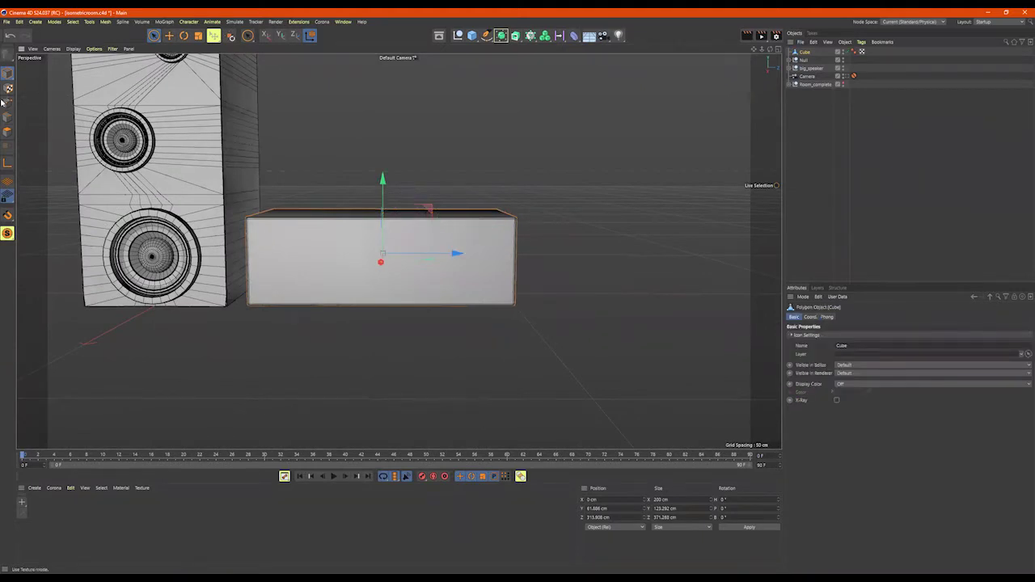
Step: Select all of the box's top points in Points mode with Rectangle Selection and raise them slightly
left_click(8, 105)
left_click(155, 36)
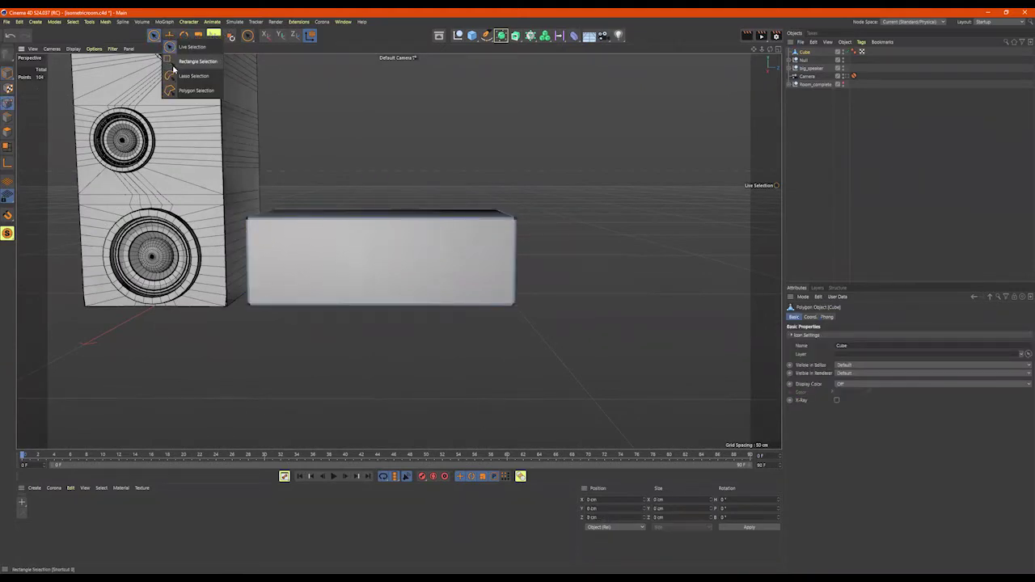
left_click(174, 65)
left_click_drag(402, 152, 406, 144, "alt")
left_click_drag(597, 189, 223, 235)
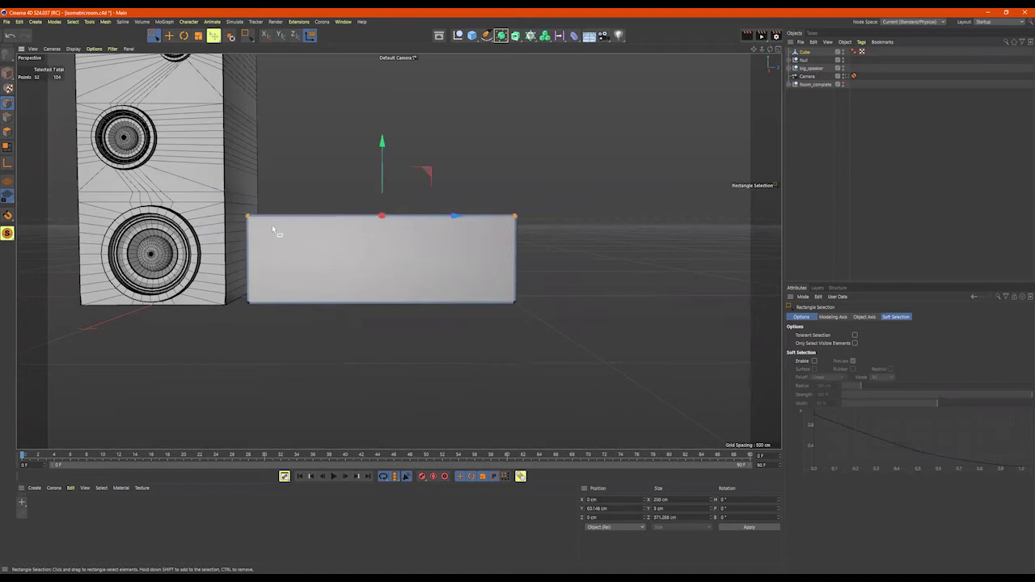
mouse_move(383, 141)
left_mouse_down()
mouse_move(382, 168)
mouse_move(377, 140)
left_mouse_up()
Step: In the Right view, select the box's speaker-side end points and move them about 28 cm to meet the speaker
middle_click(534, 283)
middle_click_drag(182, 314, 303, 296, "alt")
middle_click(286, 297)
left_click_drag(474, 101, 393, 346)
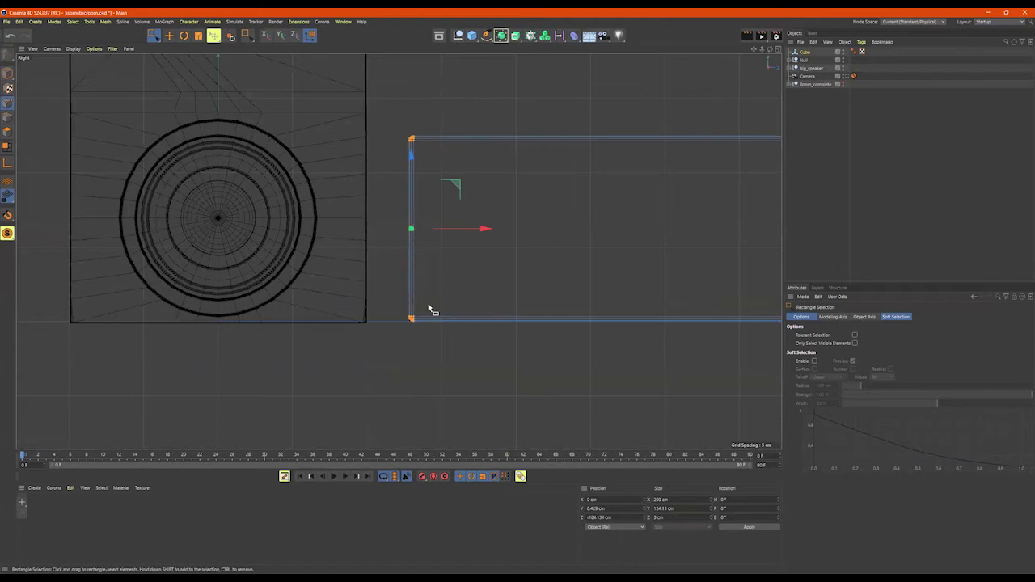
left_click_drag(483, 229, 441, 230)
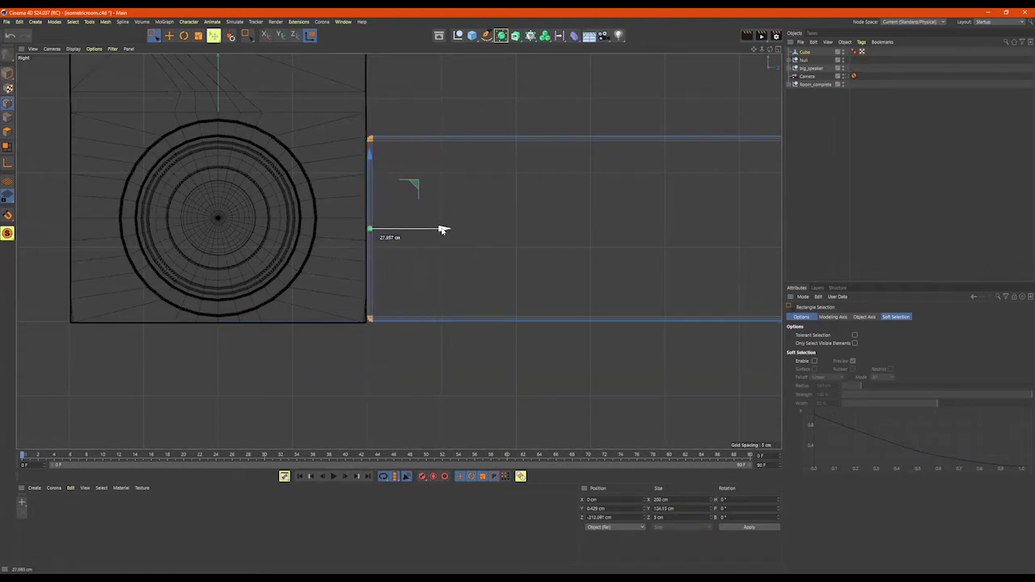
Step: Shorten the box by moving its far end points about 48 cm toward the speaker
middle_click_drag(612, 245, 187, 255, "alt")
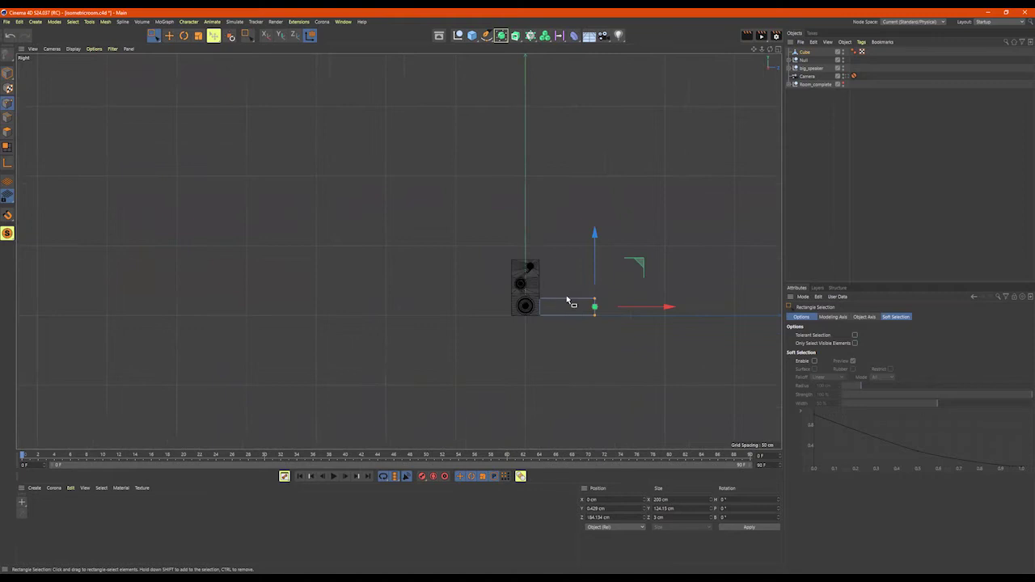
right_click_drag(581, 296, 645, 276, "alt")
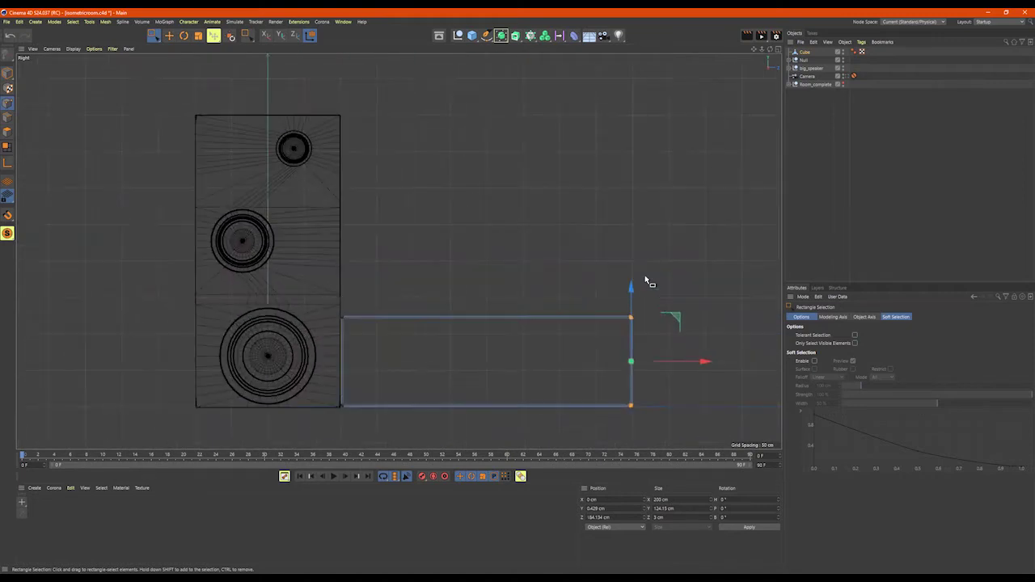
middle_click_drag(646, 276, 640, 254, "alt")
left_click_drag(711, 256, 329, 325)
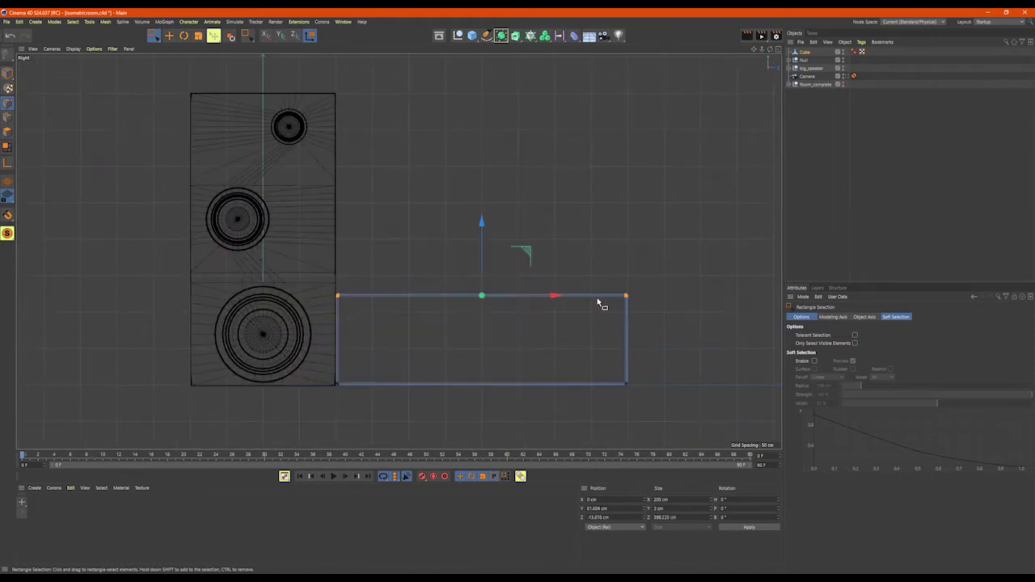
key("ctrl+z")
left_click_drag(698, 343, 663, 345)
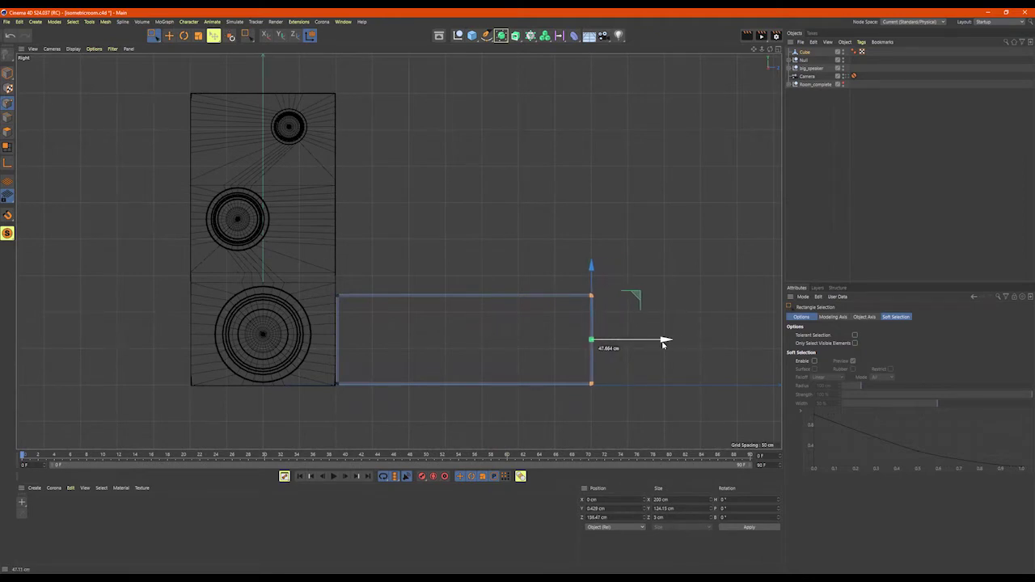
Step: Select the box's rear points in the Perspective view and push them back to about X -138 cm to deepen it
middle_click(472, 227)
middle_click(274, 175)
left_click_drag(398, 251, 558, 226, "alt")
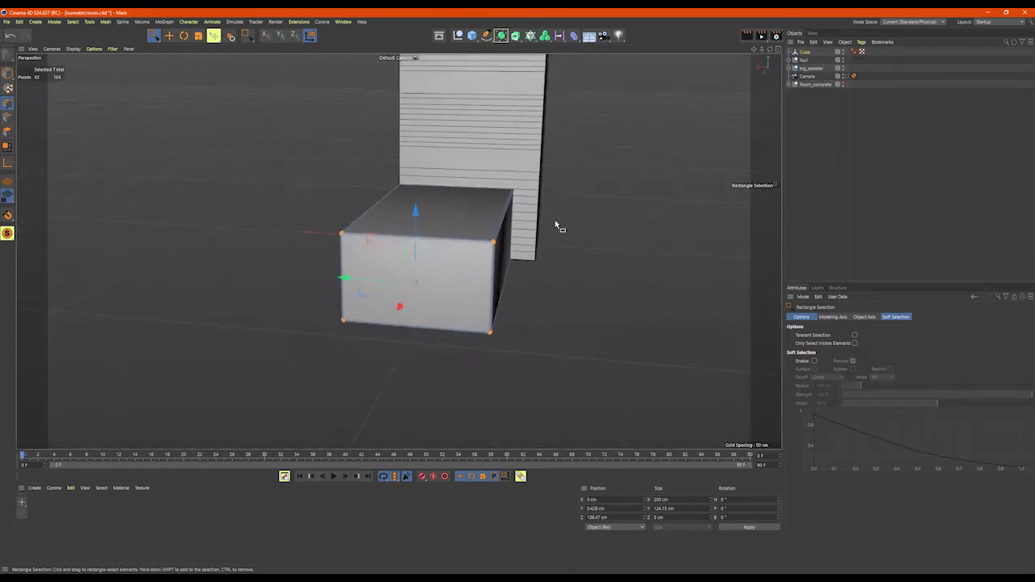
left_click_drag(626, 162, 447, 385)
left_click_drag(431, 250, 586, 242)
middle_click_drag(487, 254, 522, 238, "alt")
left_click_drag(522, 237, 486, 159, "alt")
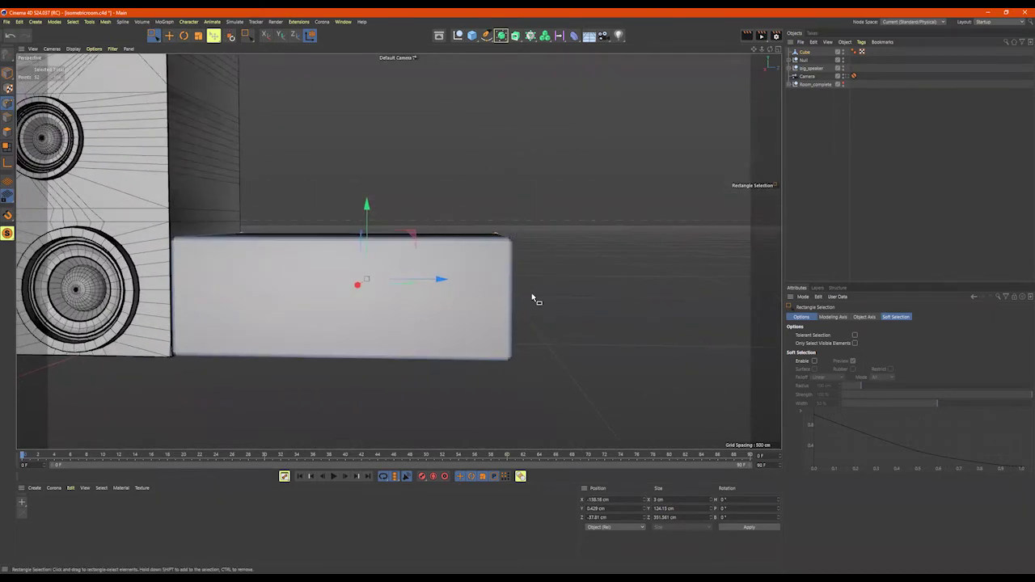
left_click_drag(508, 307, 533, 309, "alt")
middle_click_drag(533, 308, 590, 297, "alt")
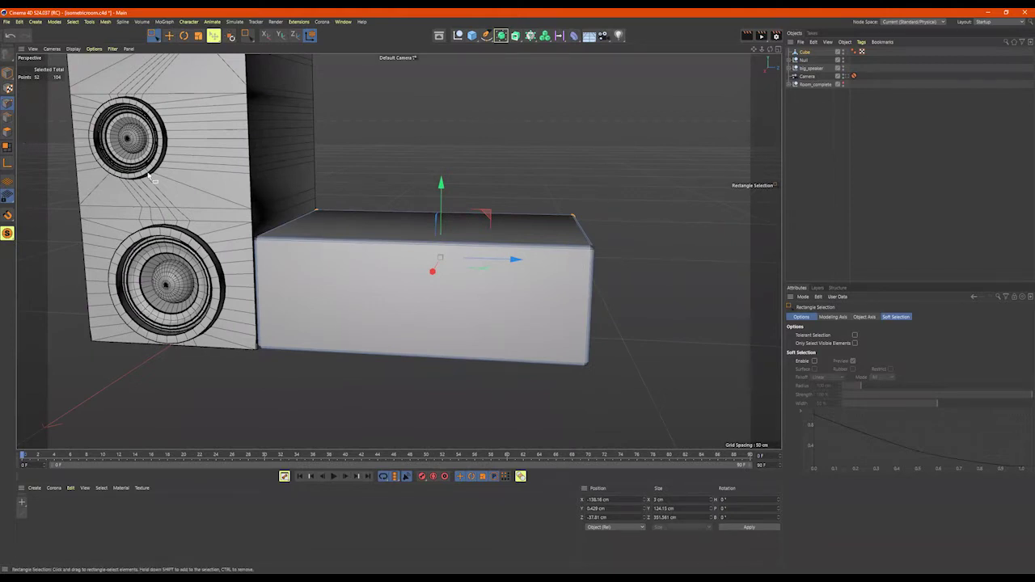
Step: Switch the box to Edges mode with Loop Selection active and examine its front and end edges
key("9")
left_click(7, 118)
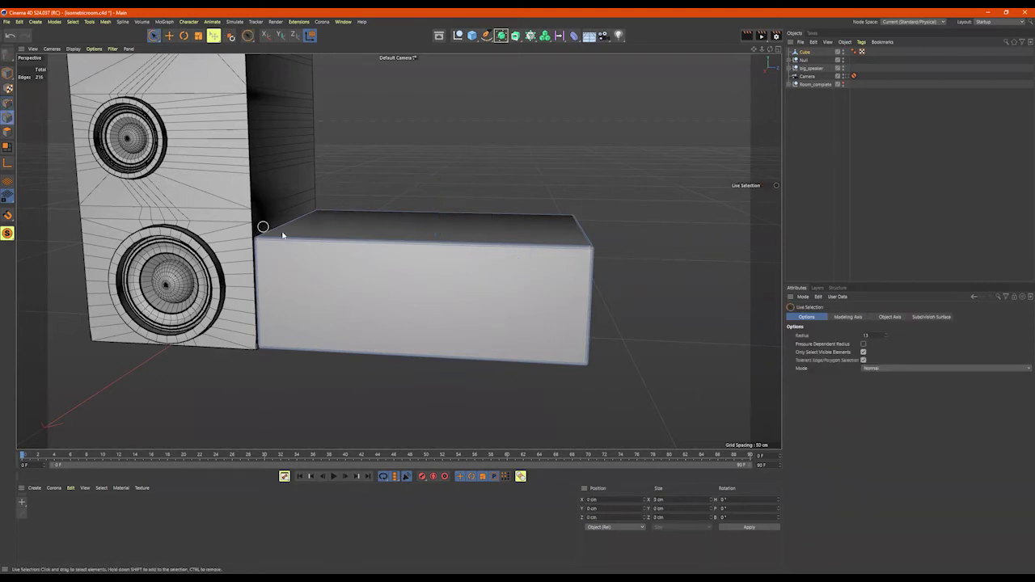
key("u")
key("l")
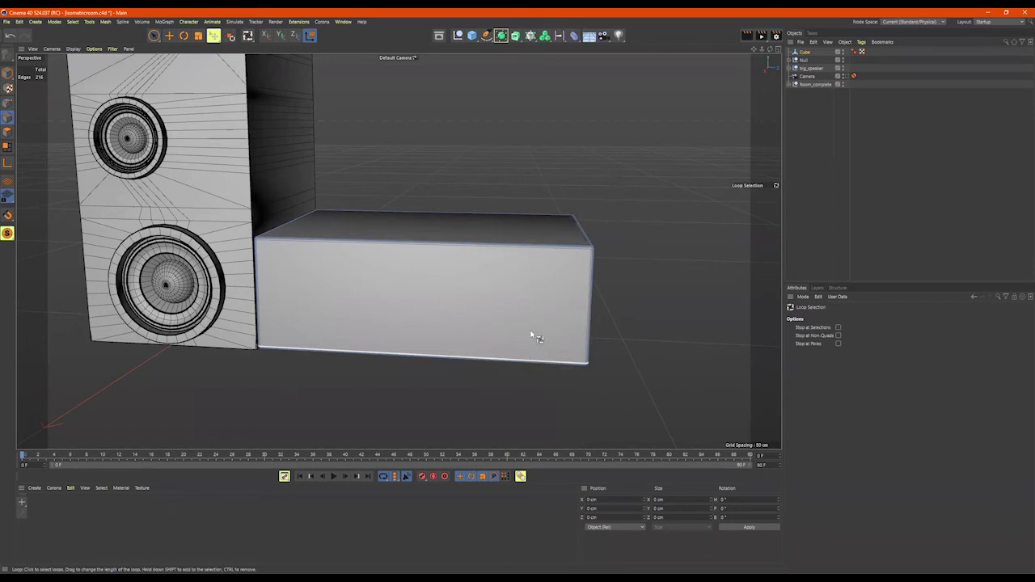
left_click_drag(537, 341, 606, 320, "alt")
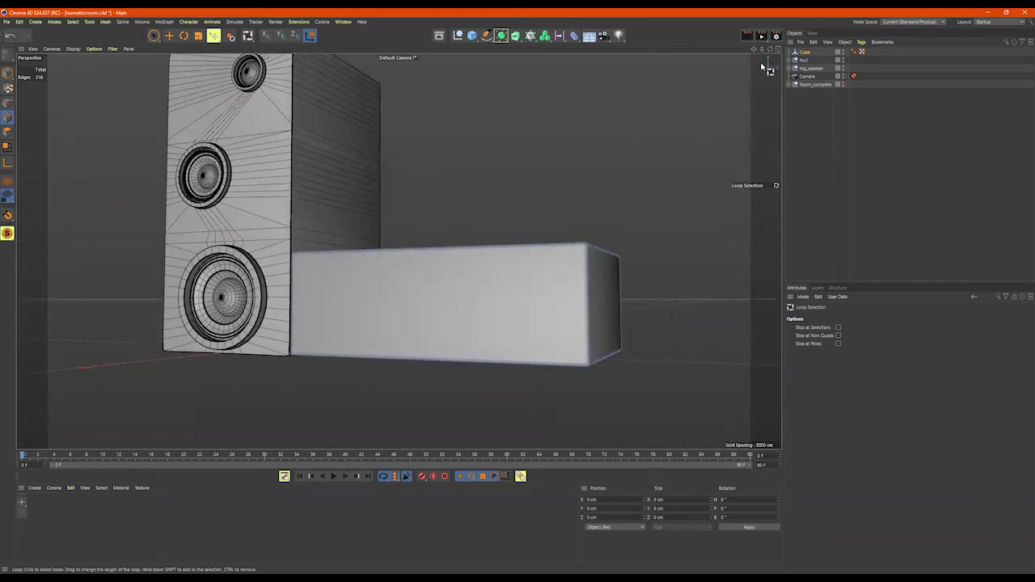
left_click(805, 53)
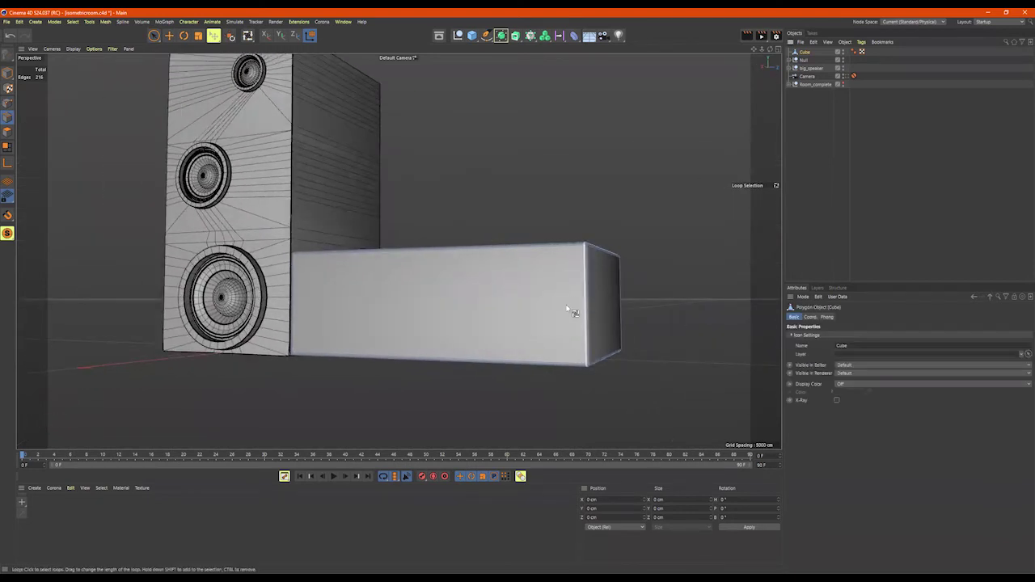
left_click_drag(567, 309, 572, 314, "alt")
left_click_drag(567, 264, 607, 287, "alt")
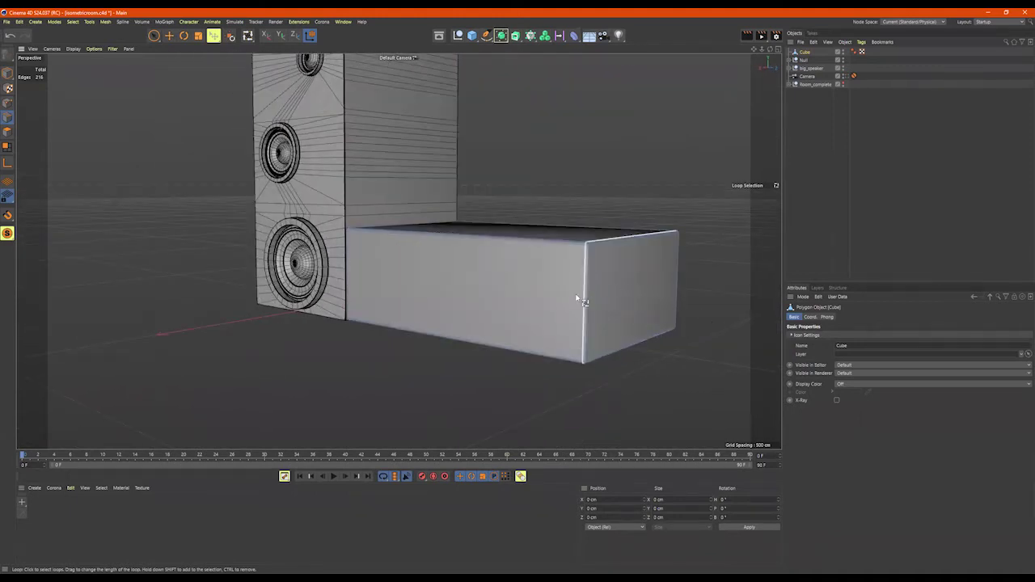
right_click_drag(571, 271, 626, 278, "alt")
left_click_drag(628, 278, 656, 301, "alt")
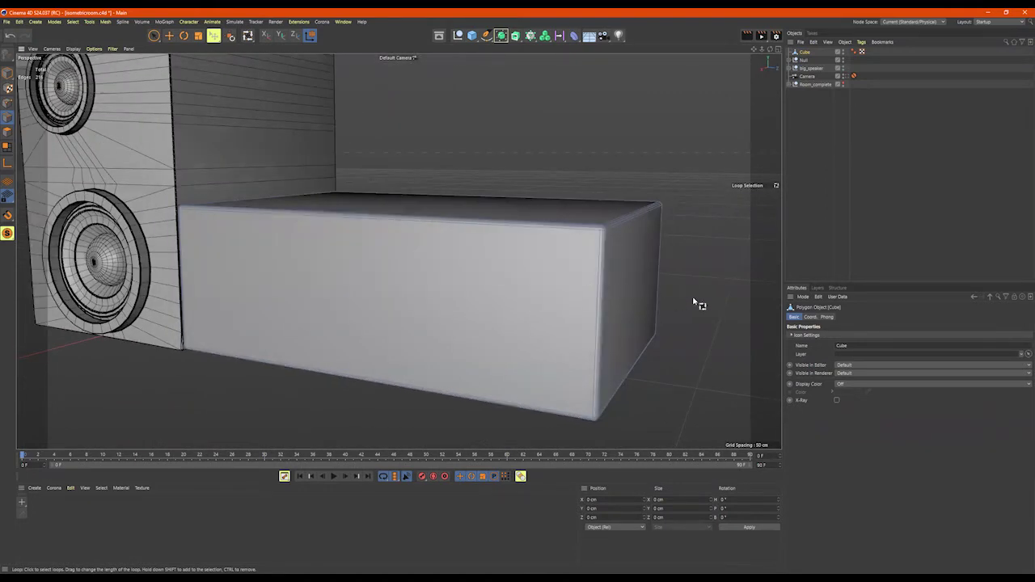
Step: Add two horizontal cuts around the box with Loop/Path Cut, at about 80.7% and 56.4% offset
right_click(612, 295)
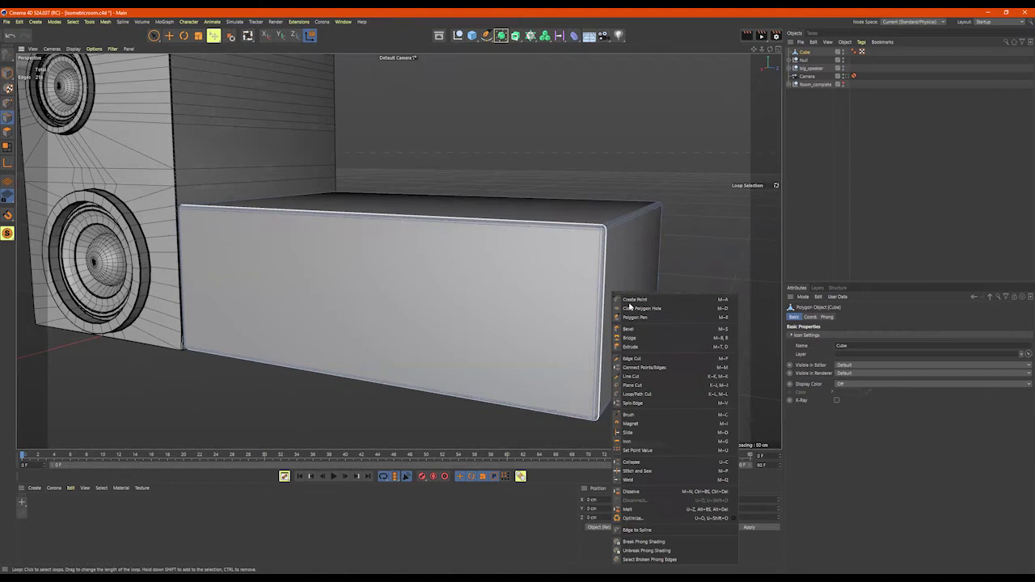
left_click(644, 396)
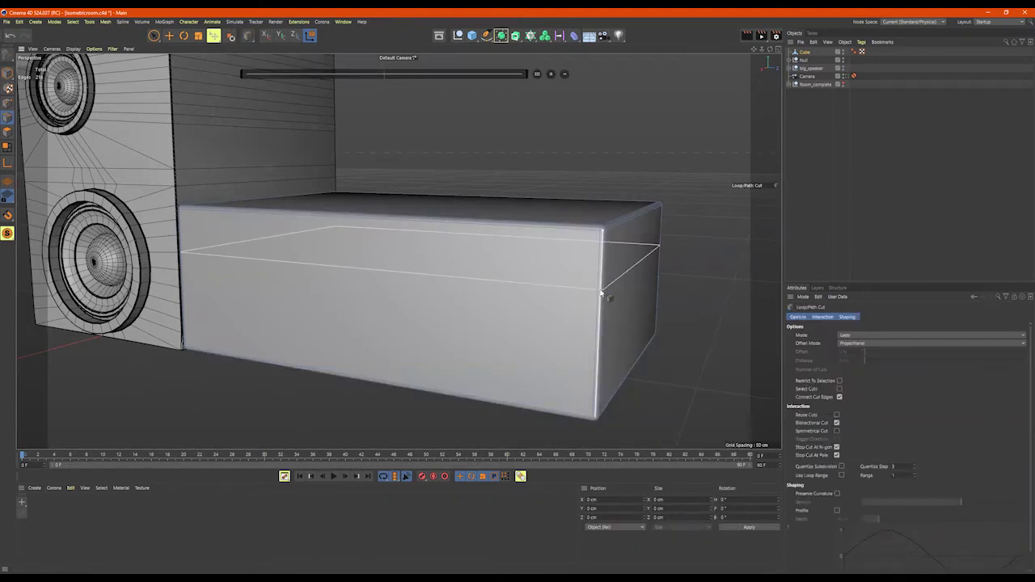
left_click_drag(603, 287, 605, 284, "alt")
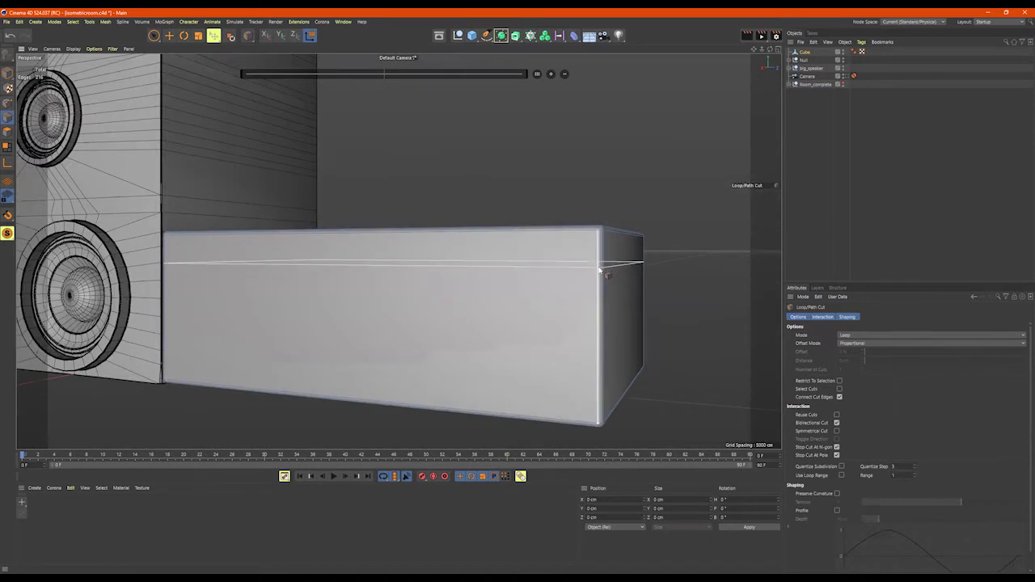
left_click(601, 274)
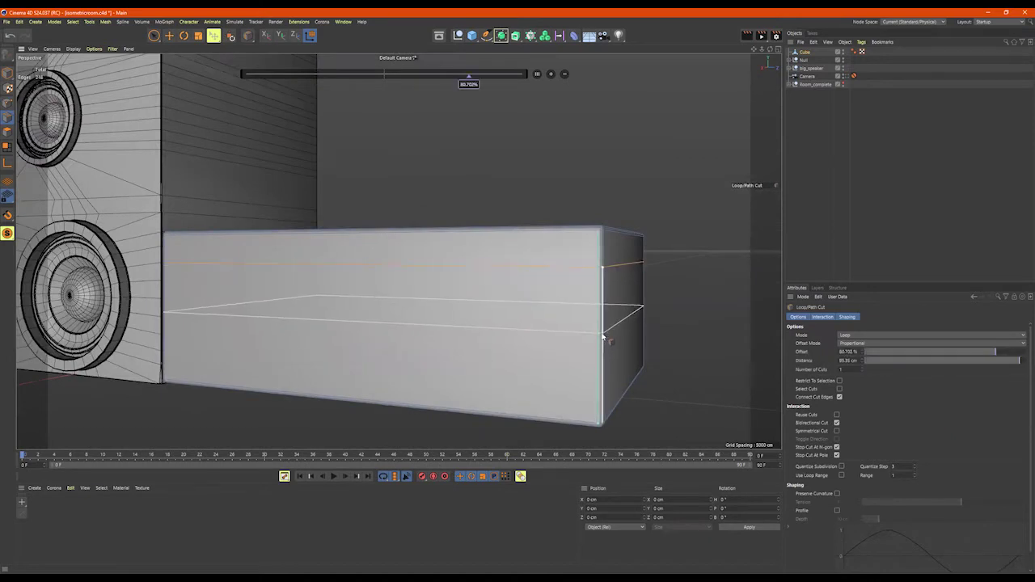
left_click(603, 338)
mouse_move(635, 345)
left_mouse_down("alt")
mouse_move(612, 332)
mouse_move(580, 348)
mouse_move(604, 339)
mouse_move(584, 335)
mouse_move(614, 342)
left_mouse_up("alt")
scroll(614, 339, "down", 2)
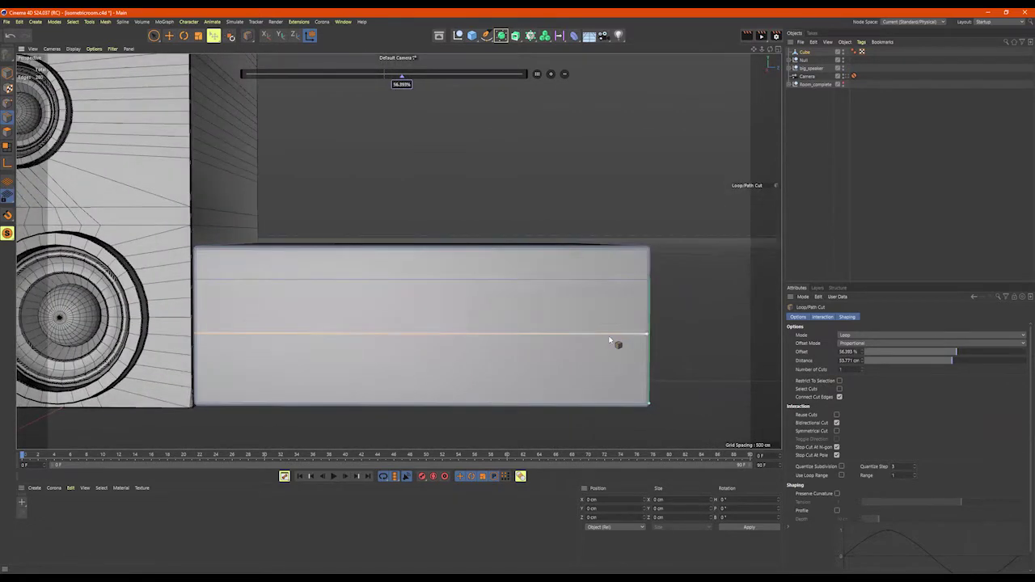
Step: Place a vertical loop cut across the box's front and raise the number of cuts to two
left_click(622, 284)
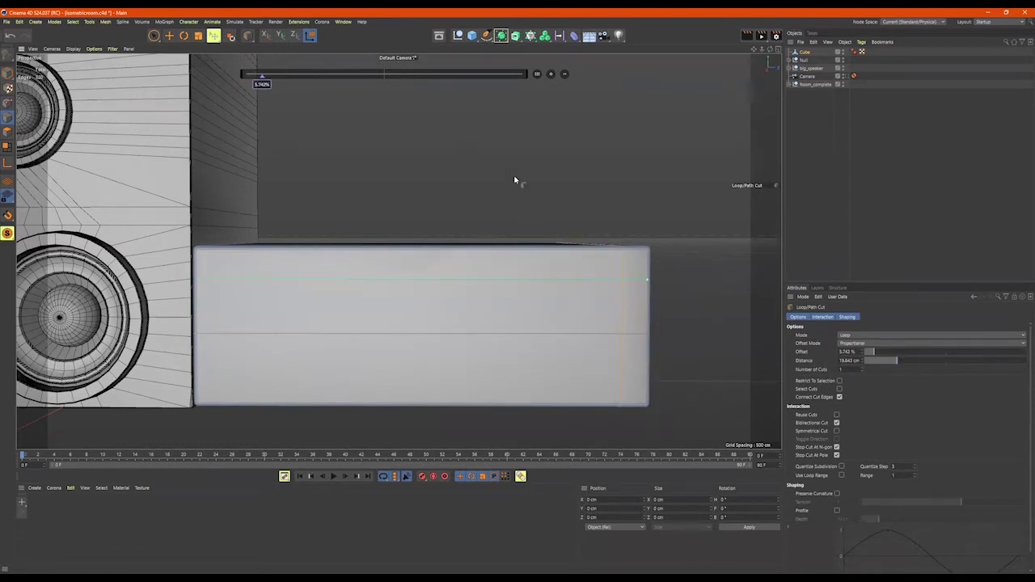
left_click(551, 74)
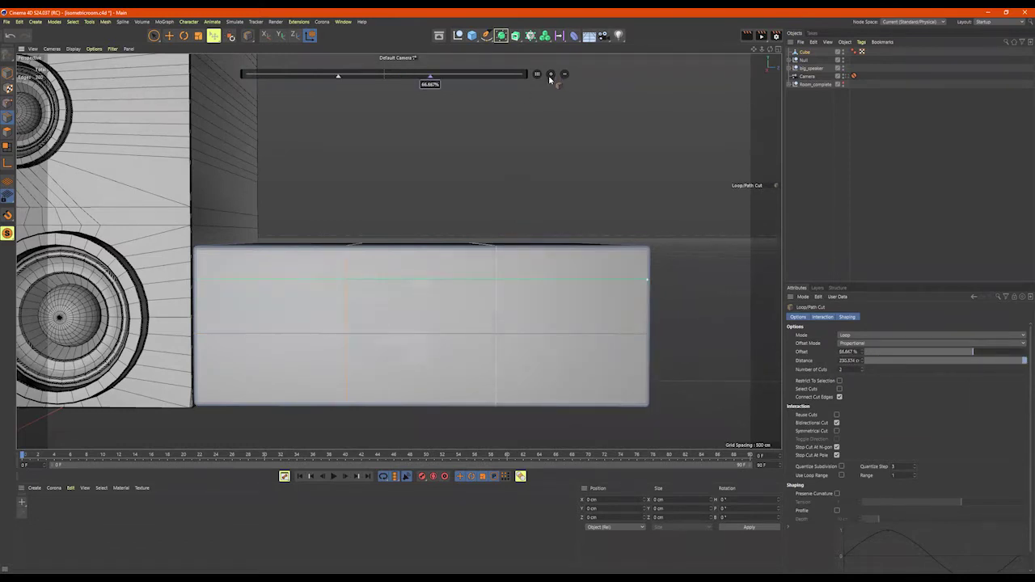
Step: Try setting the offsets of both vertical cuts to 93%
double_click(439, 81)
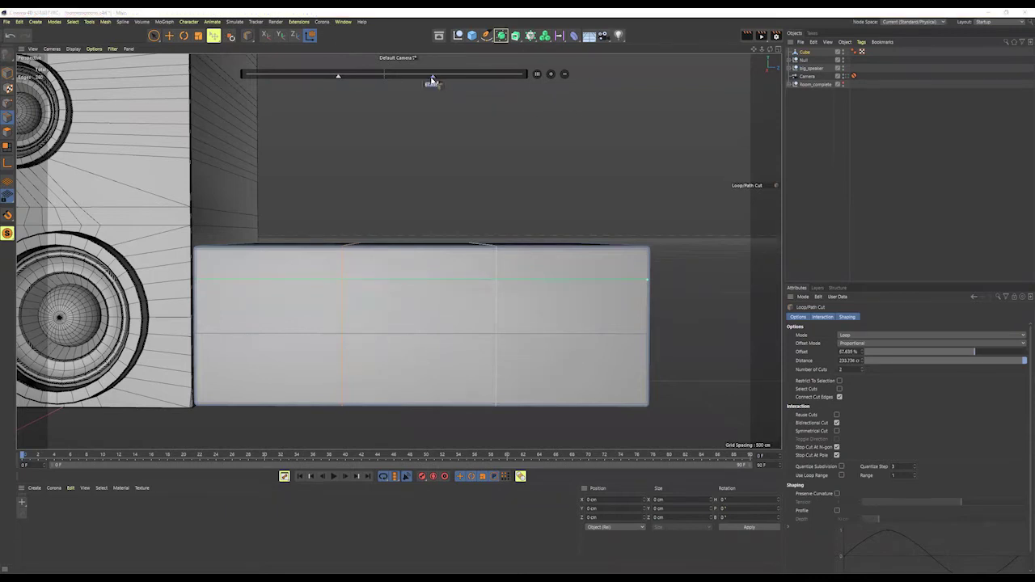
left_click(432, 80)
left_click_drag(433, 80, 503, 86)
double_click(503, 84)
type("93")
key("Return")
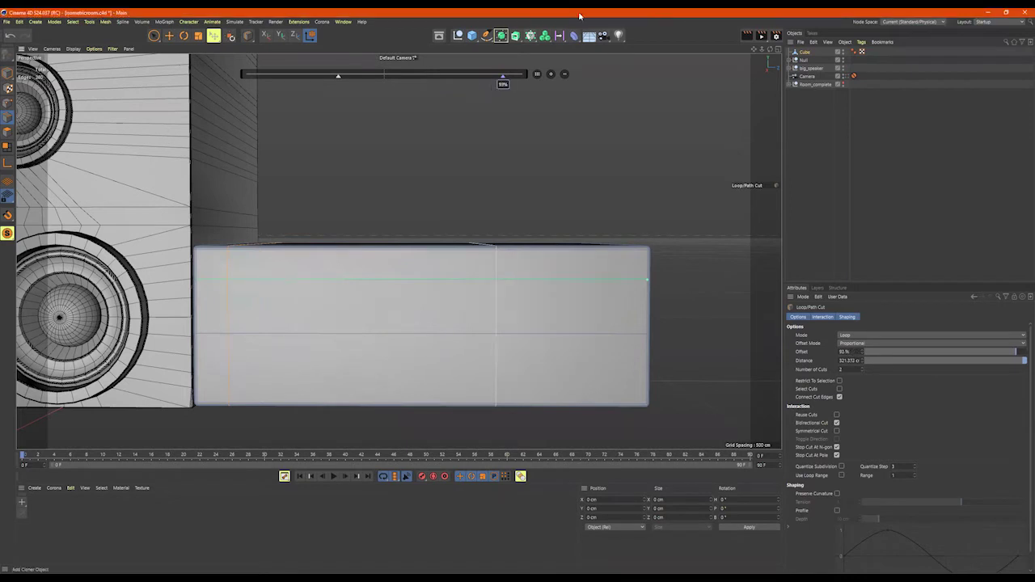
left_click(338, 75)
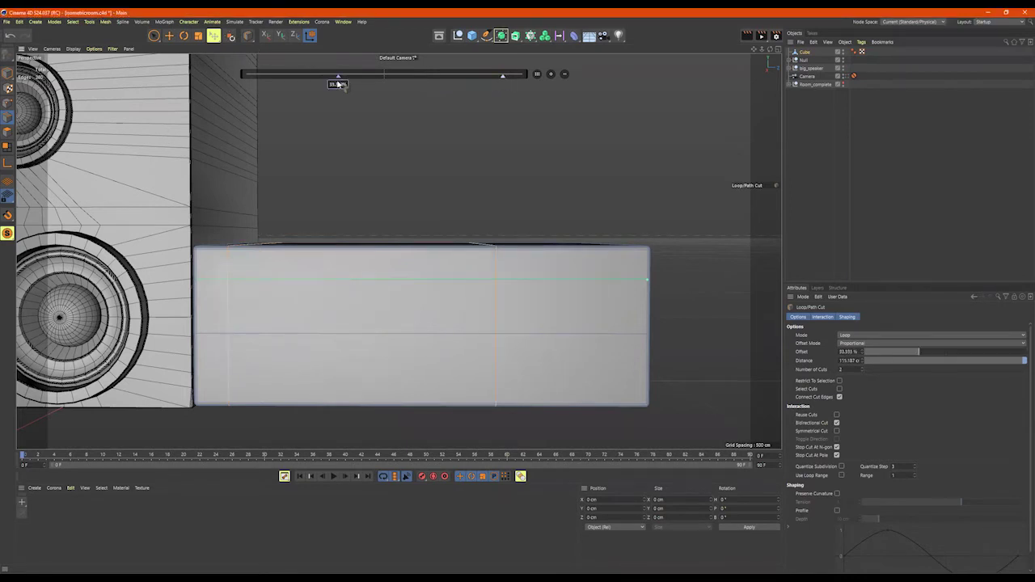
double_click(338, 85)
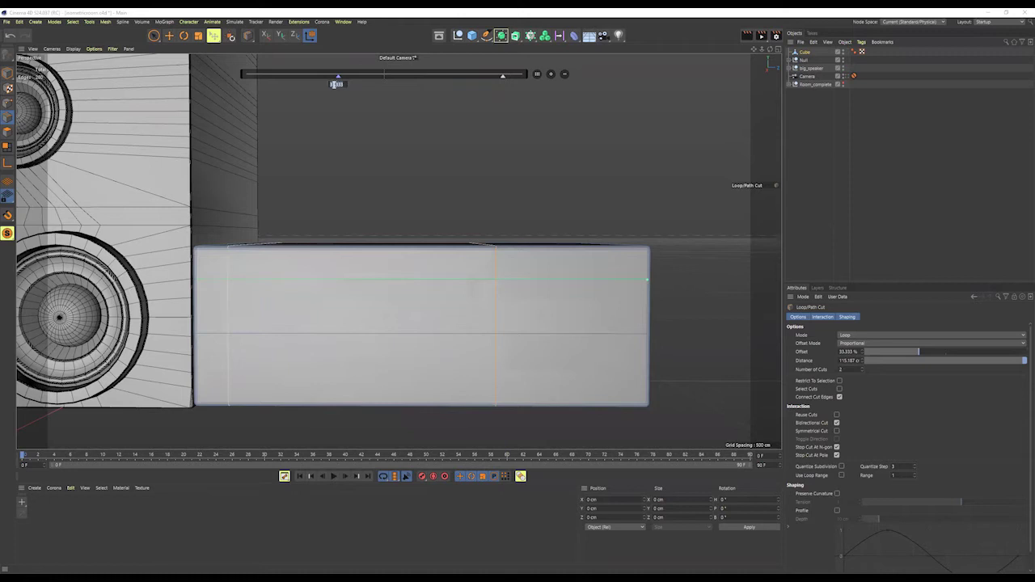
type("93")
key("Return")
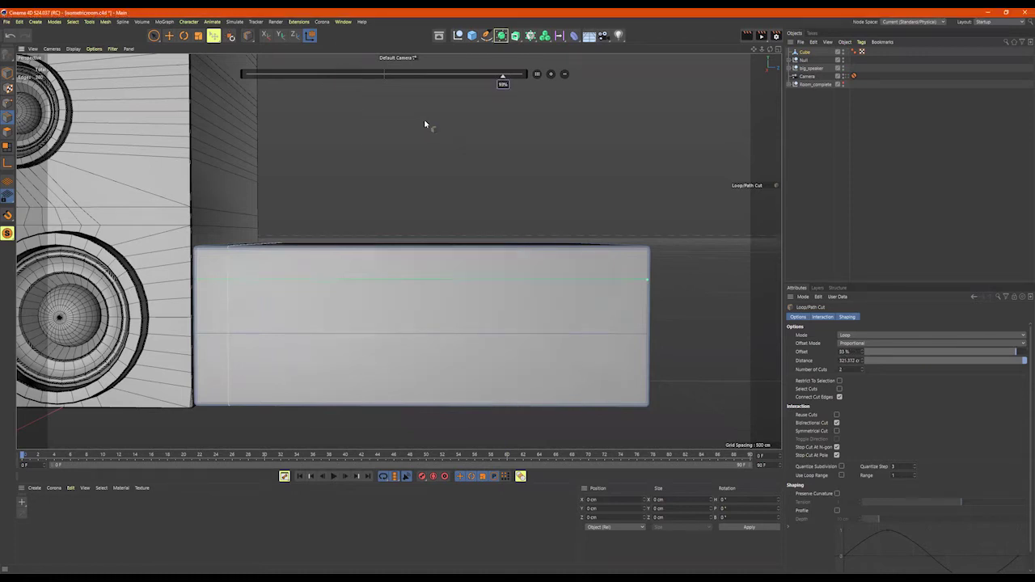
Step: Add a third vertical cut and set the two outer cuts' offsets to 7% and 93%
left_click(549, 73)
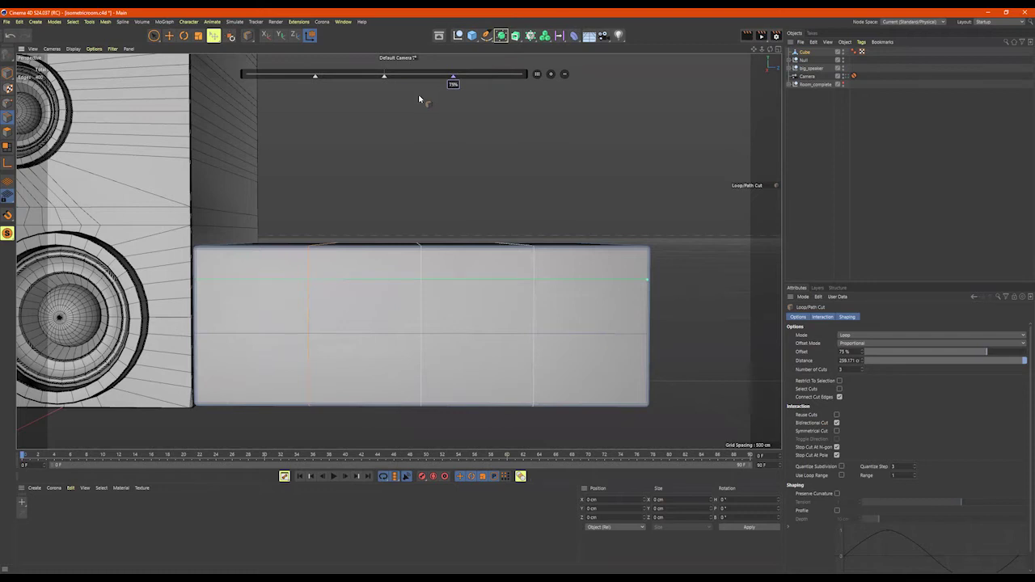
left_click(317, 79)
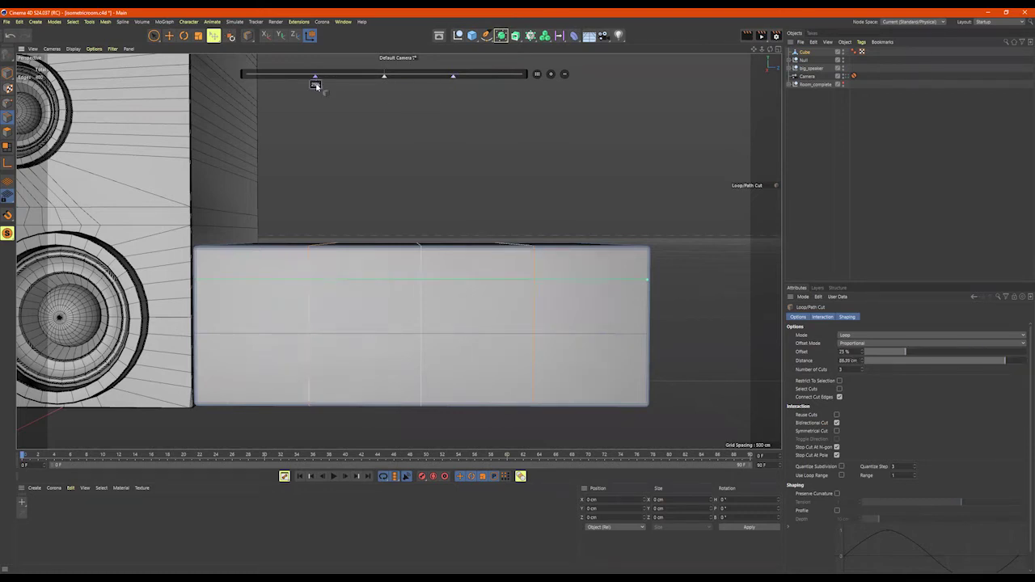
left_click(453, 77)
left_click(317, 87)
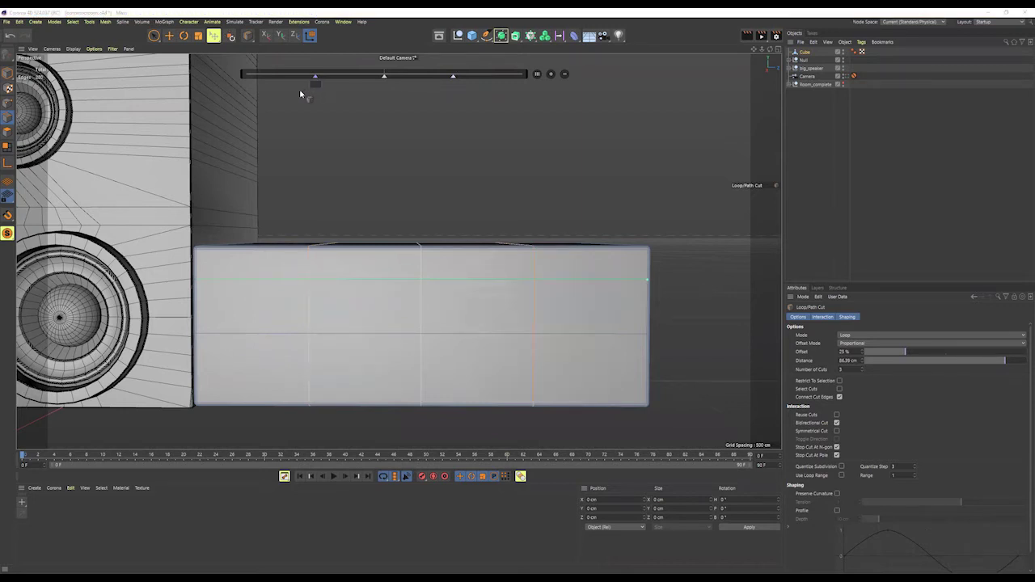
key("Return")
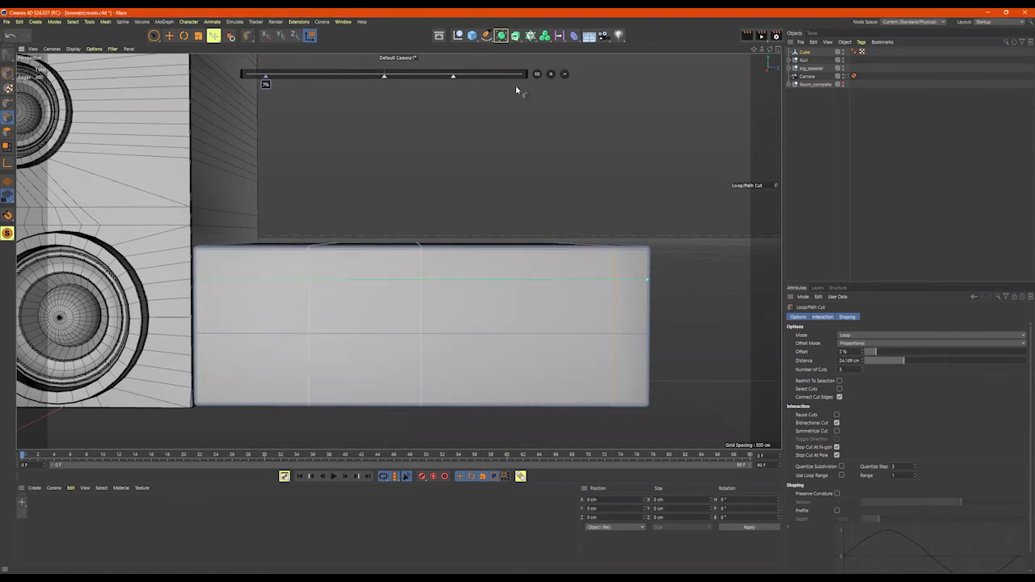
left_click(454, 78)
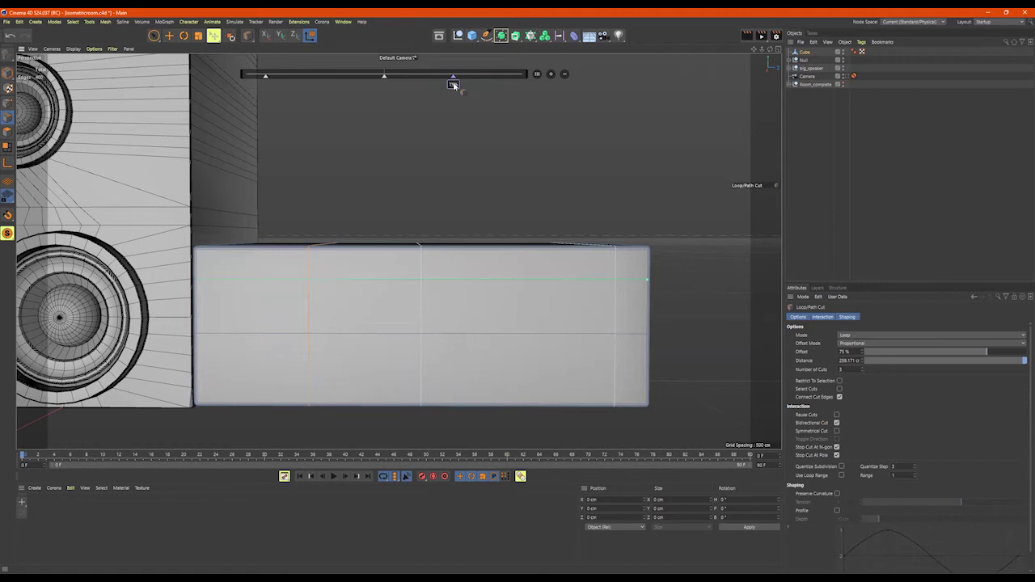
double_click(454, 84)
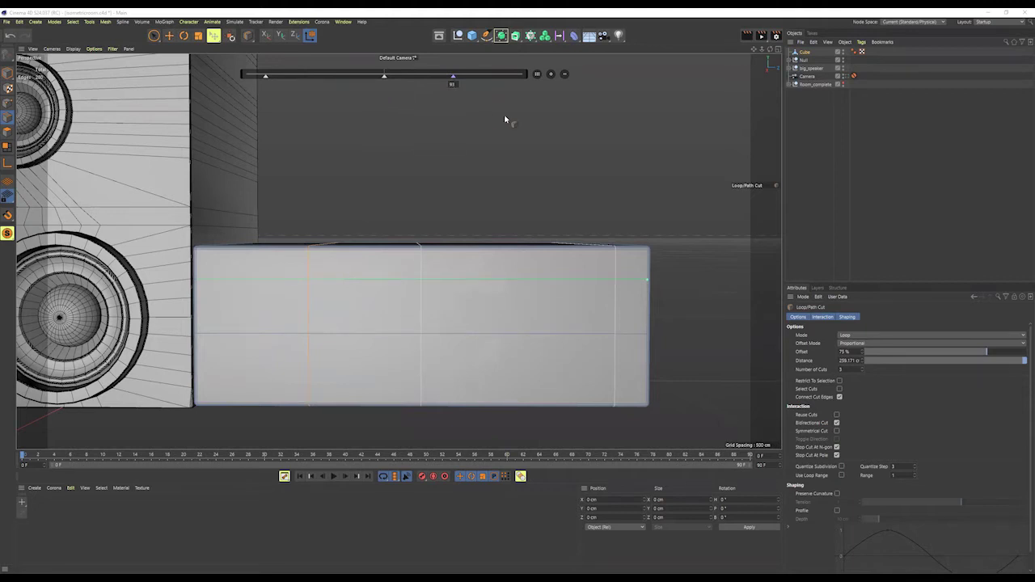
key("Return")
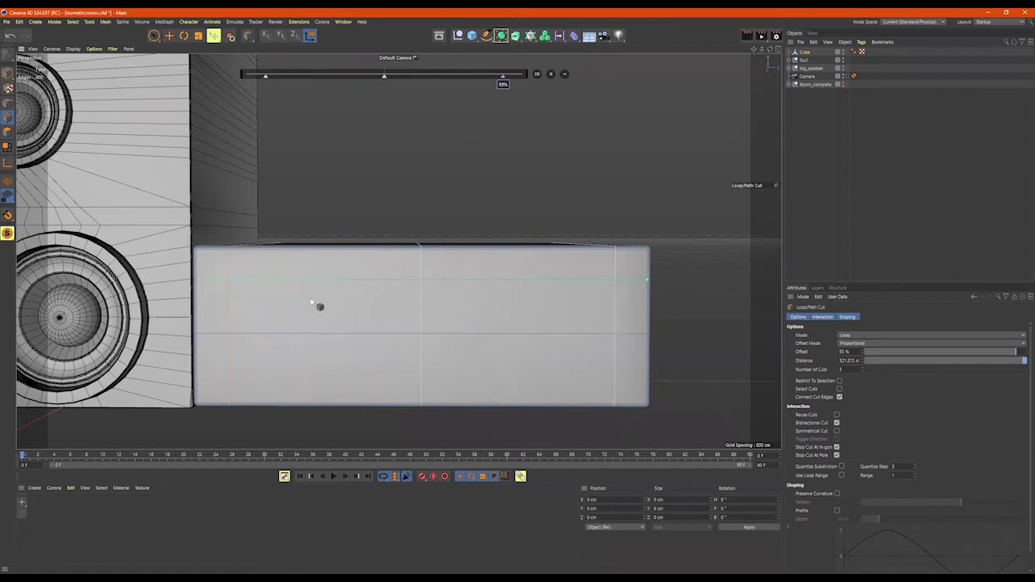
key("space")
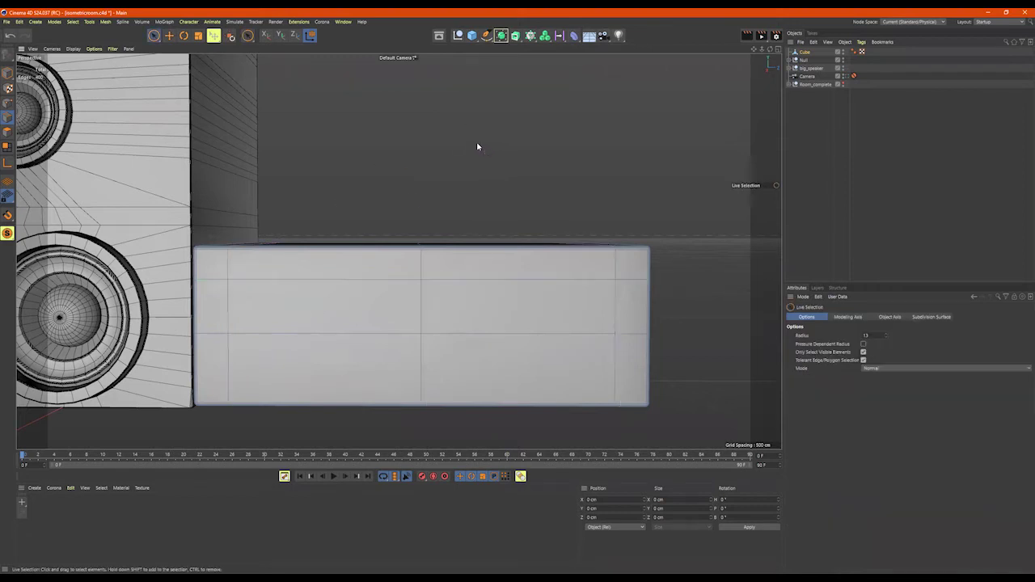
Step: Select the middle vertical edge loop of the box with Loop Selection and dissolve it
left_click_drag(477, 273, 347, 277, "alt")
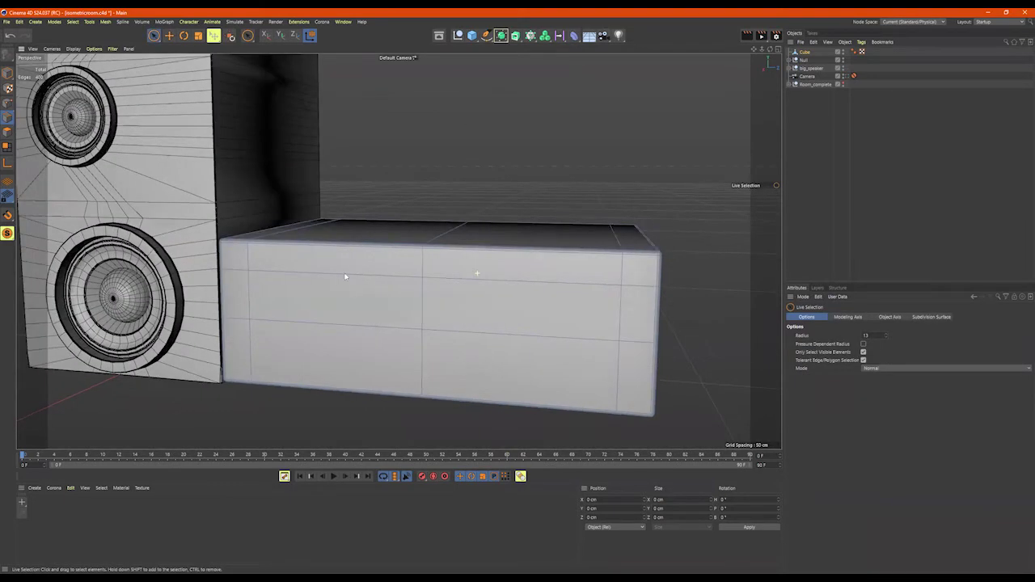
left_click_drag(444, 278, 455, 286, "alt")
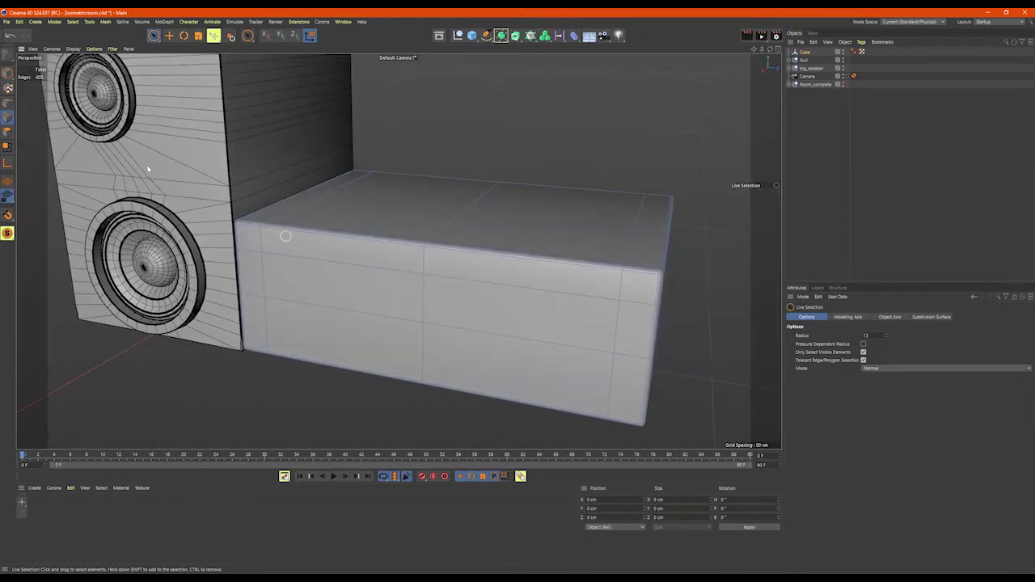
key("u")
key("l")
left_click(450, 227)
right_click(450, 227)
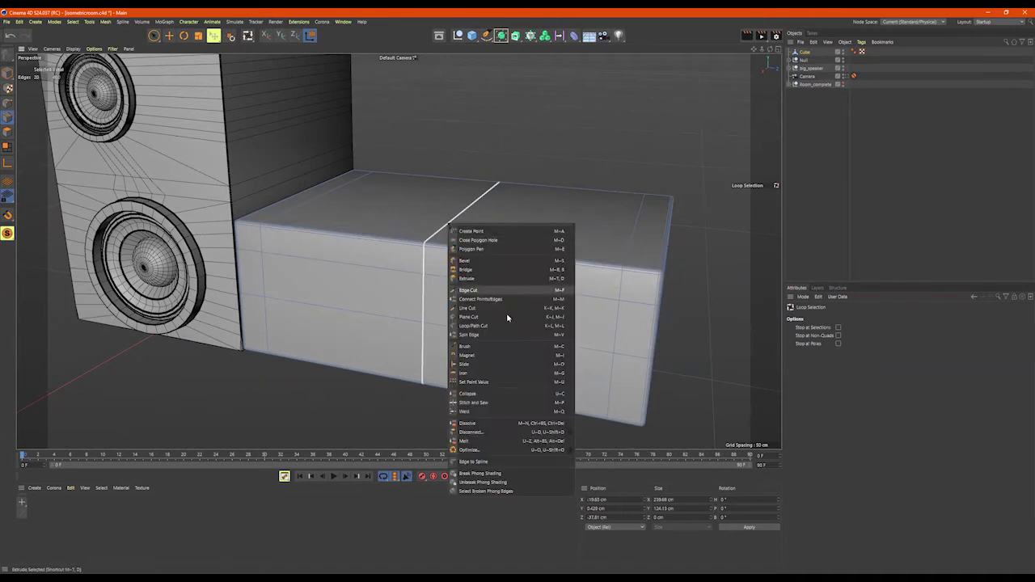
left_click(483, 426)
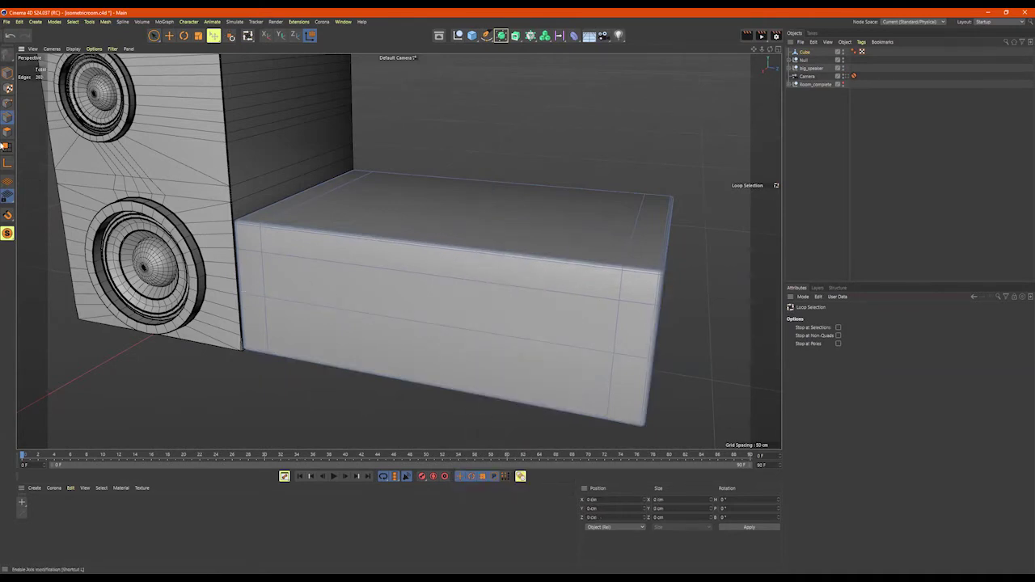
Step: In Polygons mode, select the wide front polygon between the two horizontal cuts and extrude it inward by -3.3 cm
left_click(6, 131)
left_click(154, 37)
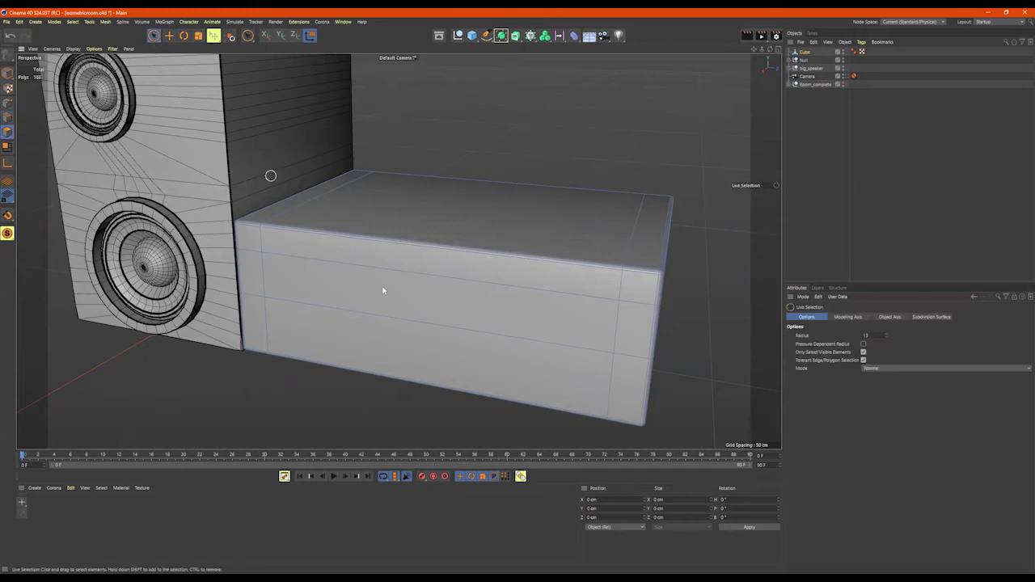
left_click(397, 302)
left_click_drag(409, 309, 385, 361, "alt")
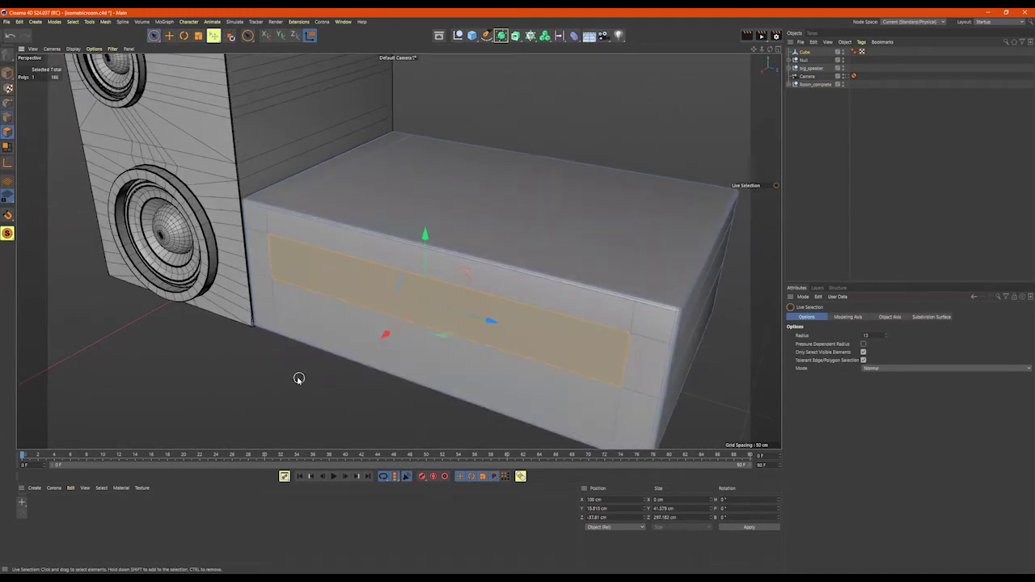
right_click(298, 379)
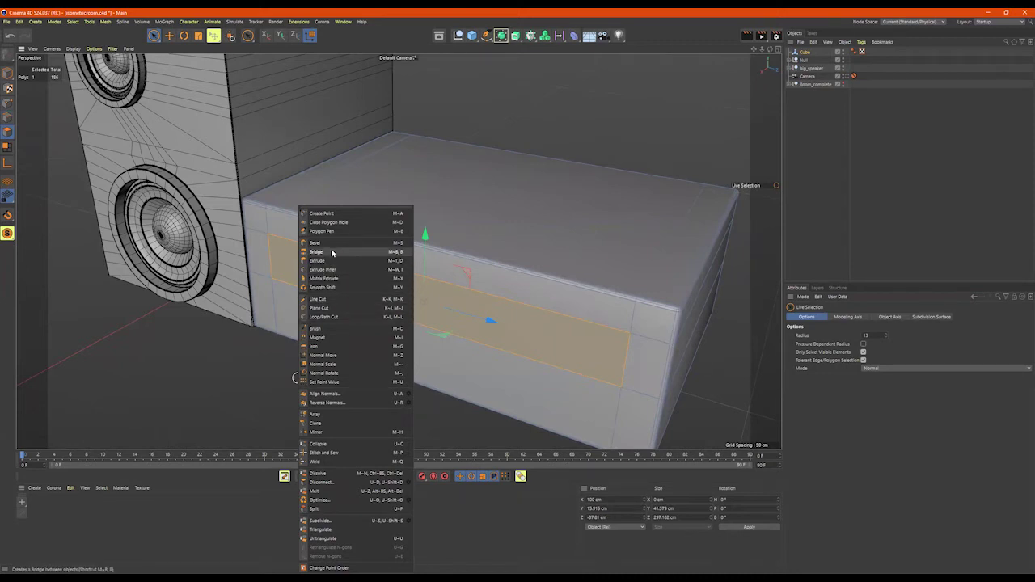
left_click(332, 262)
left_click_drag(274, 351, 264, 351)
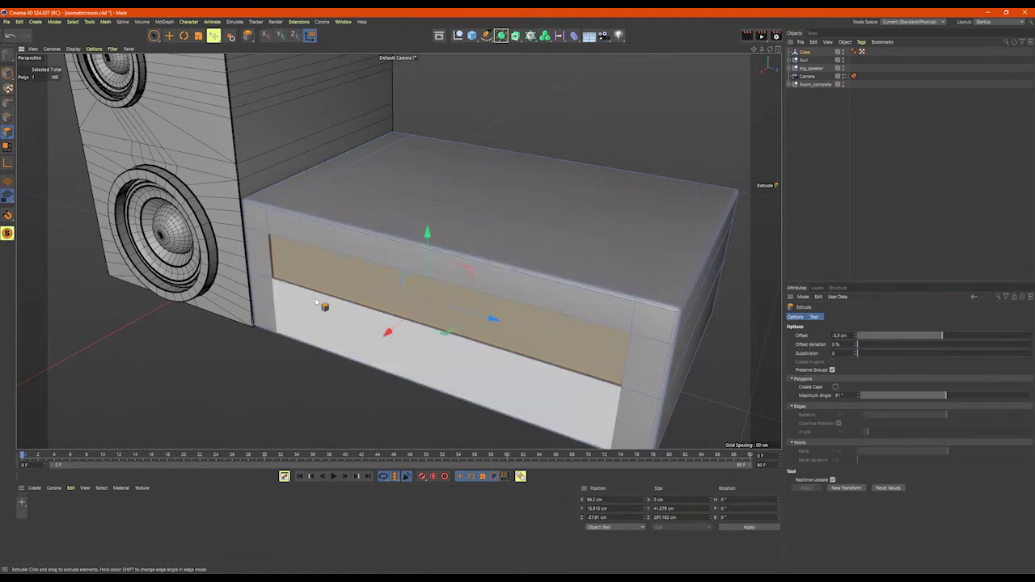
right_click_drag(326, 298, 357, 299, "alt")
left_click_drag(363, 293, 398, 252, "alt")
middle_click_drag(399, 252, 283, 261, "alt")
mouse_move(284, 256)
left_mouse_down("alt")
mouse_move(275, 244)
mouse_move(288, 257)
mouse_move(303, 252)
mouse_move(288, 257)
left_mouse_up("alt")
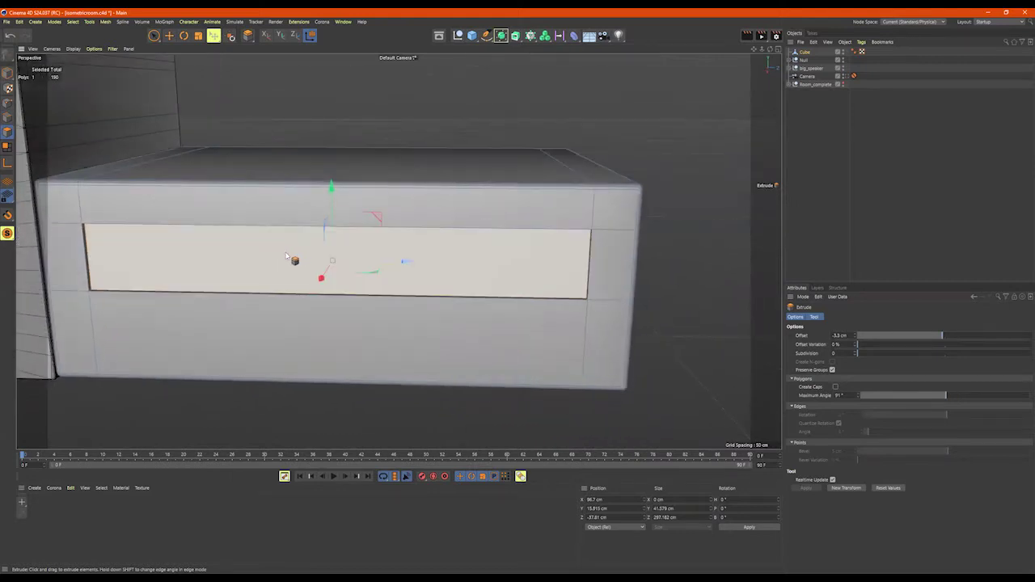
right_click_drag(288, 257, 275, 267, "alt")
left_click_drag(275, 266, 231, 276, "alt")
left_click(7, 73)
mouse_move(273, 207)
left_mouse_down("alt")
mouse_move(250, 210)
mouse_move(321, 190)
mouse_move(279, 213)
left_mouse_up("alt")
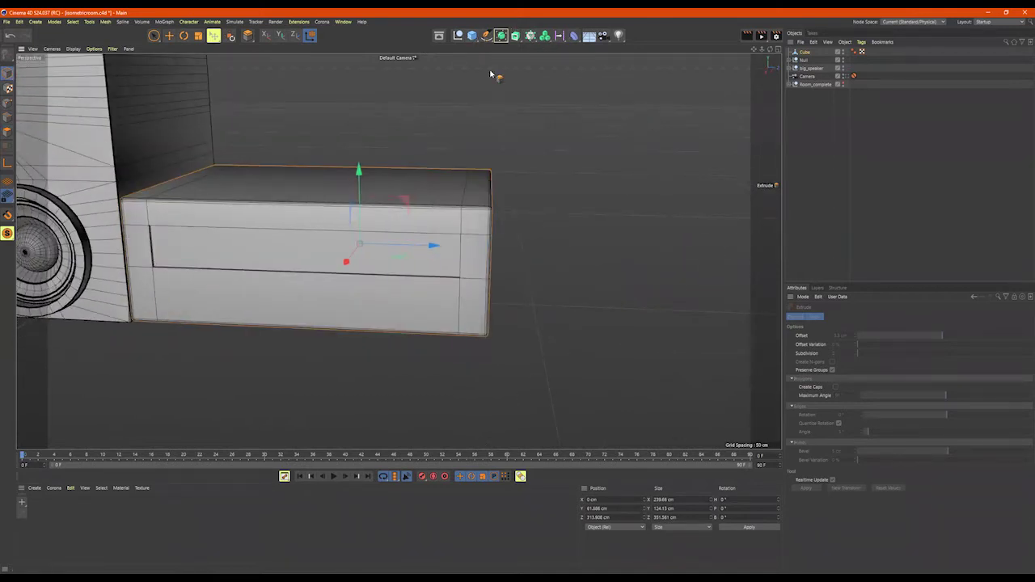
left_click_drag(433, 241, 317, 234, "alt")
right_click_drag(317, 235, 504, 226, "alt")
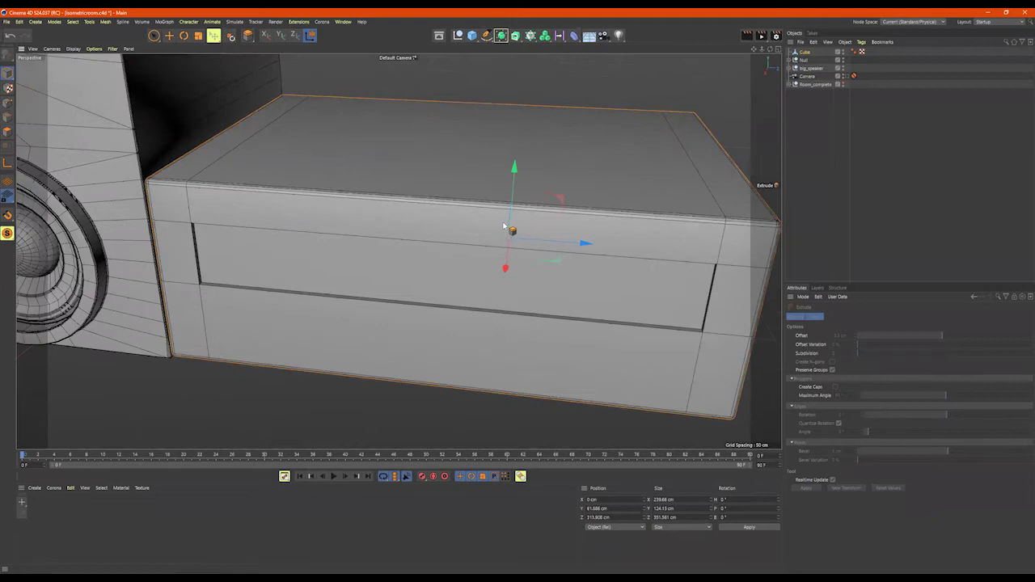
right_click(502, 84)
left_click(431, 70)
key("space")
right_click(495, 105)
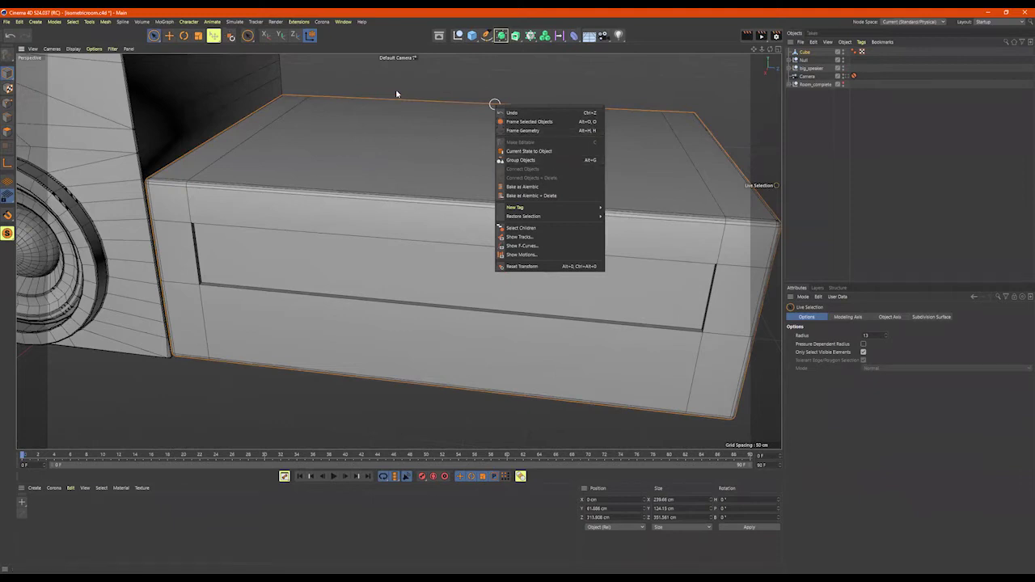
left_click(403, 135)
left_click(6, 134)
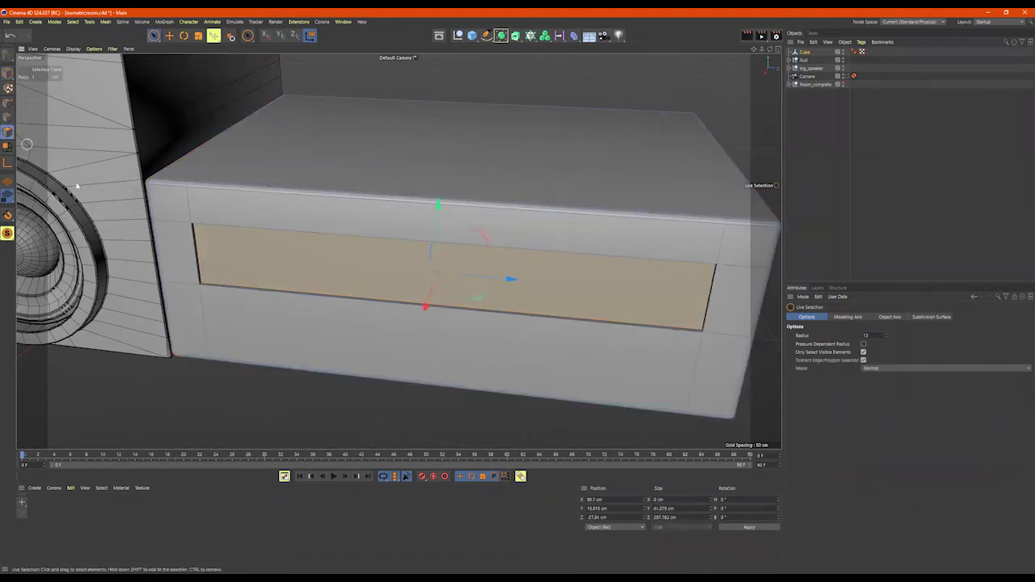
Step: With Loop/Path Cut, add vertical loop cuts at the middle and near the right end of the recessed front panel
right_click(177, 384)
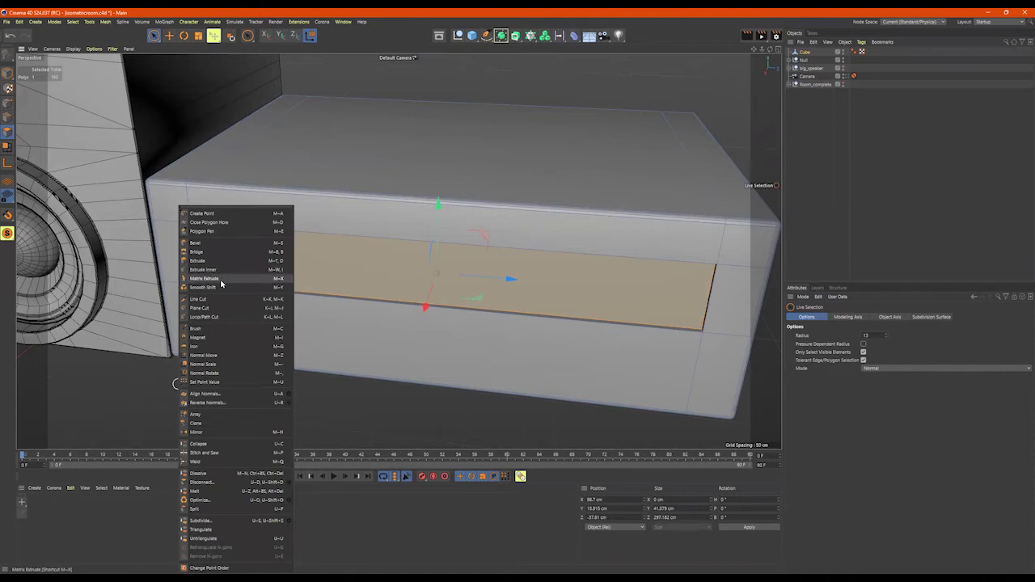
left_click(227, 318)
left_click_drag(516, 248, 521, 238, "alt")
left_click_drag(455, 167, 430, 150, "alt")
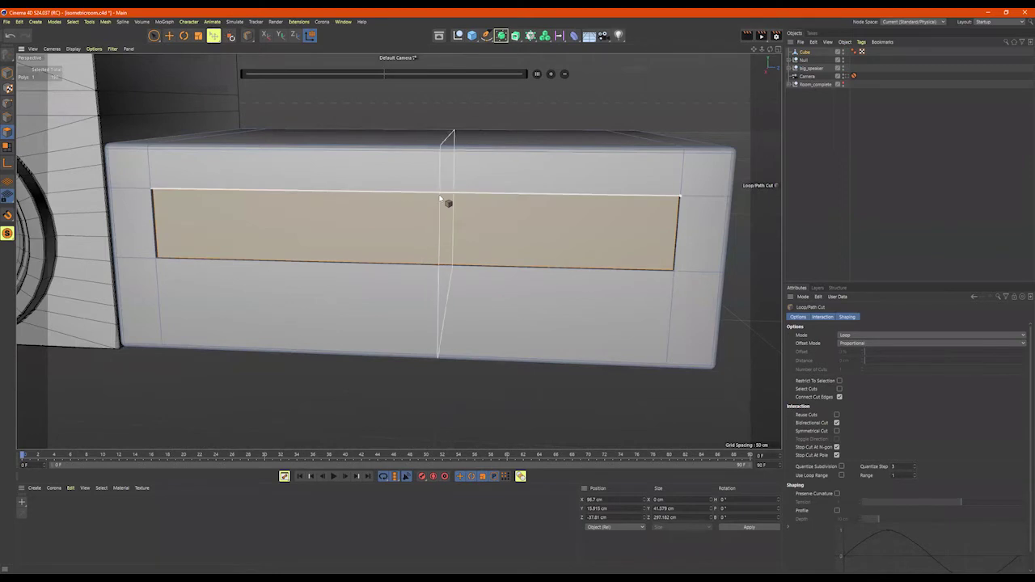
left_click(445, 205)
left_click(620, 198)
left_click_drag(505, 226, 502, 212, "alt")
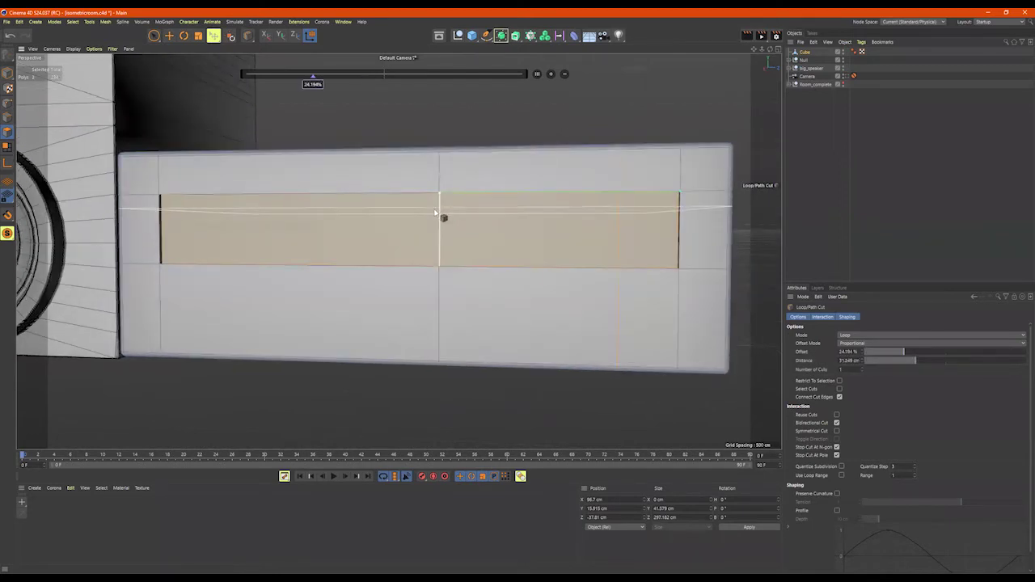
Step: Add two horizontal loop cuts across the recessed panel and two vertical ones in its left half
left_click(440, 210)
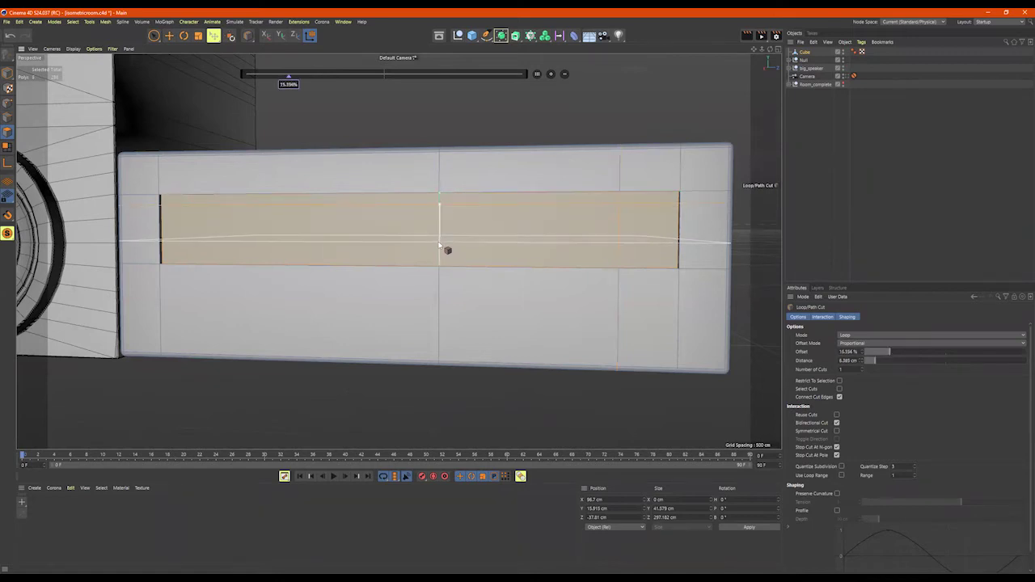
left_click(440, 243)
left_click_drag(531, 252, 531, 254, "alt")
middle_click_drag(249, 209, 351, 191, "alt")
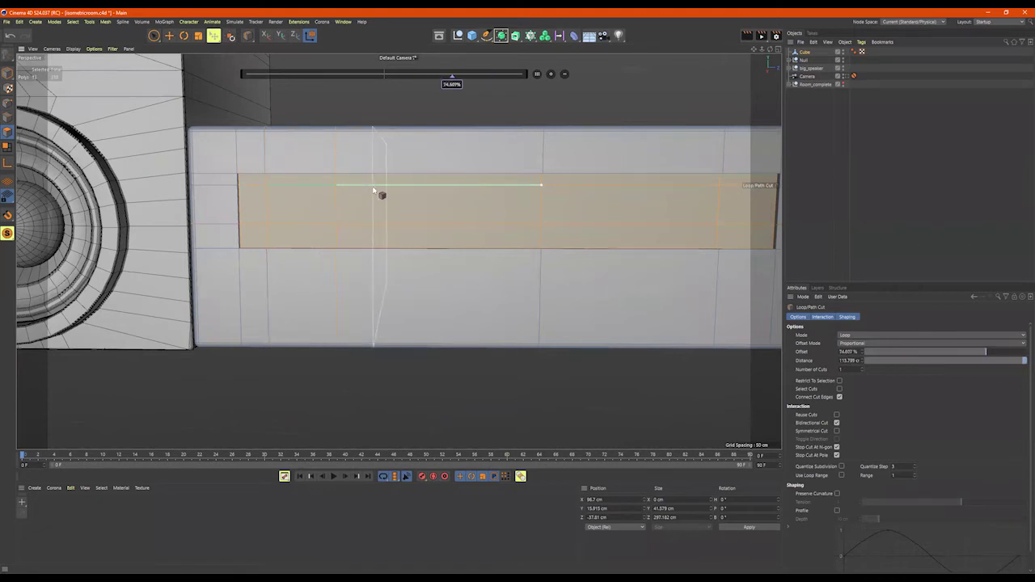
Step: In the Right view, add two more vertical loop cuts left of the panel's middle cut, at offsets of about 84% and 48%
middle_click(435, 240)
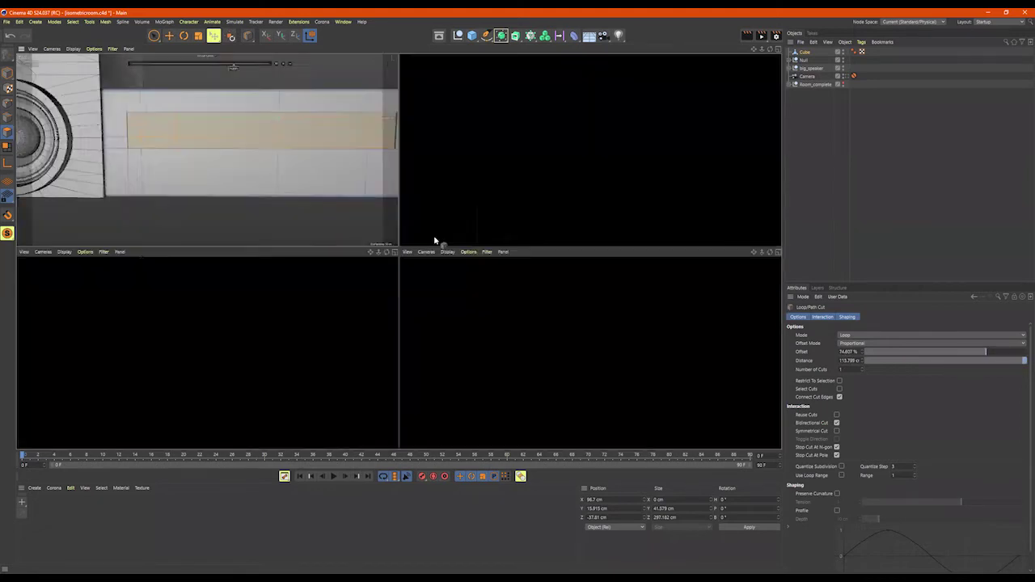
middle_click(275, 375)
scroll(405, 339, "up", 5)
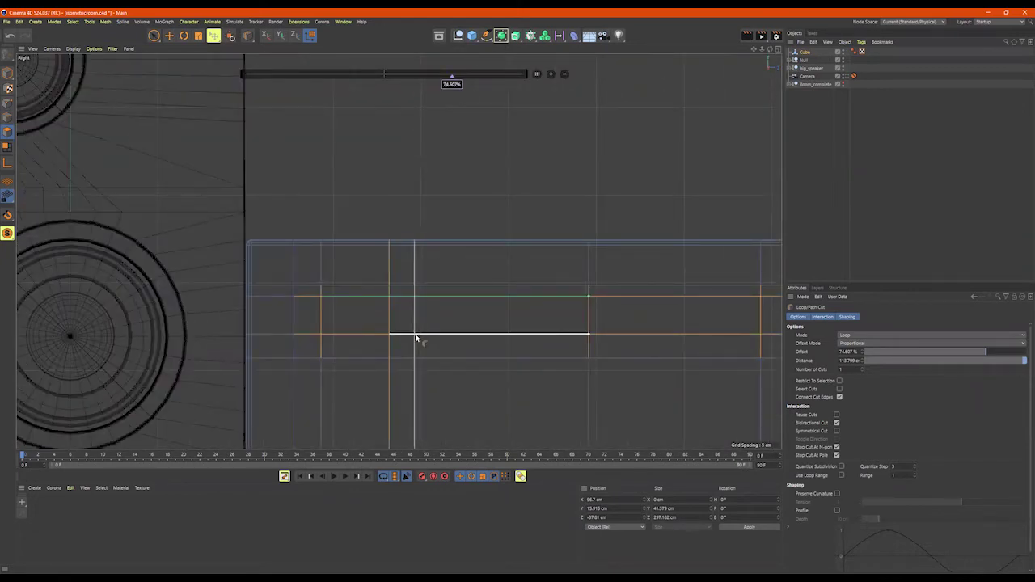
left_click(421, 339)
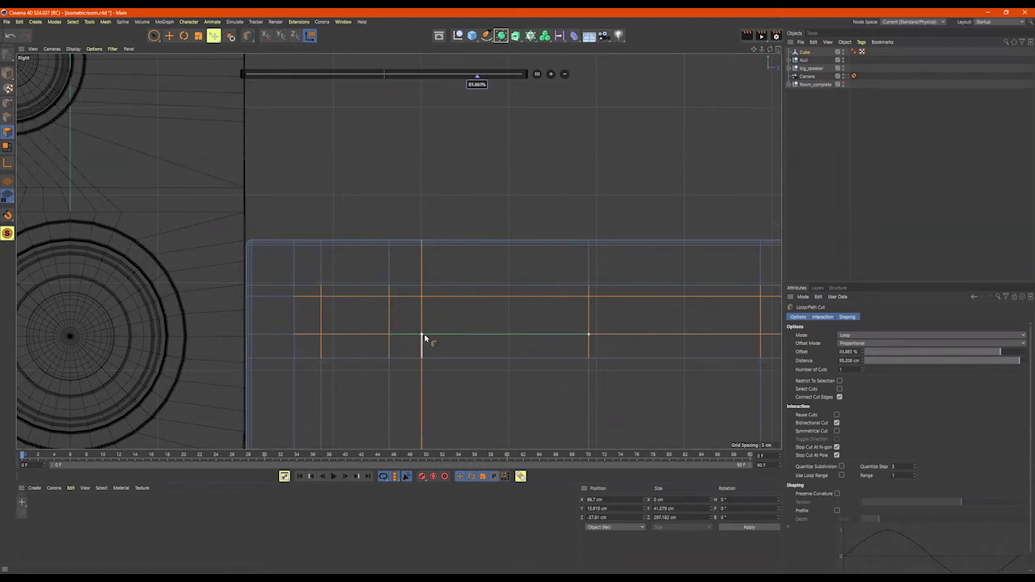
left_click(509, 336)
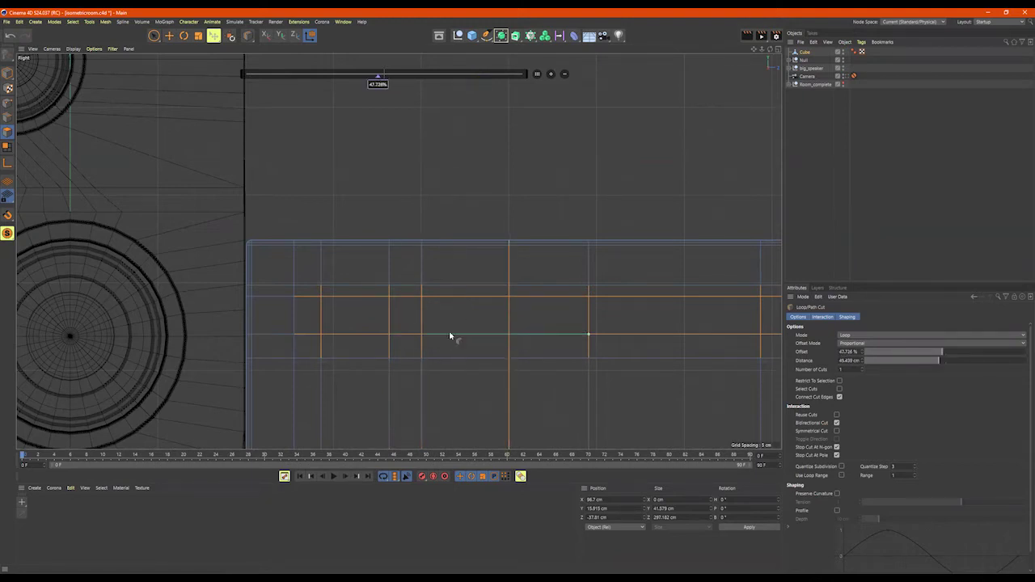
right_click_drag(497, 322, 463, 324, "alt")
scroll(463, 323, "up", 4)
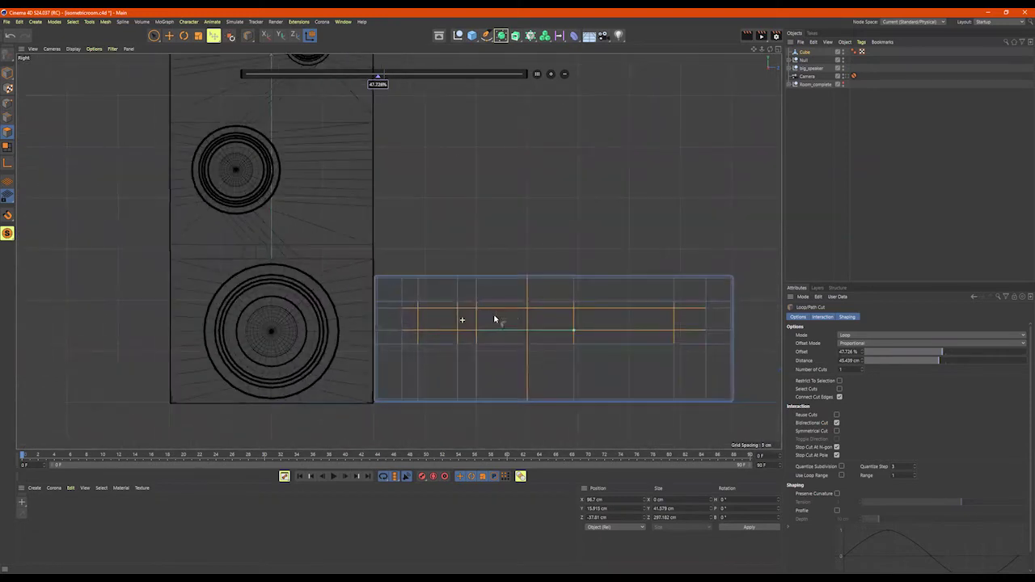
middle_click(523, 209)
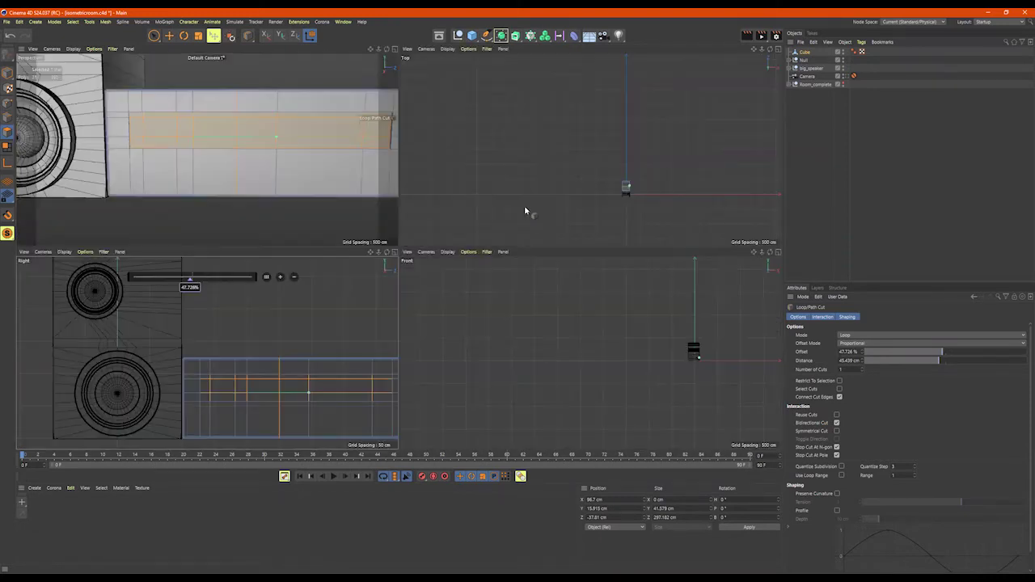
middle_click(319, 165)
Step: Select the wide polygon in the right half of the recessed panel and inset it by 0.7 cm with Extrude Inner
left_click_drag(432, 224, 366, 247, "alt")
middle_click_drag(553, 283, 498, 279, "alt")
mouse_move(515, 264)
left_mouse_down("alt")
mouse_move(445, 315)
mouse_move(443, 333)
left_mouse_up("alt")
key("space")
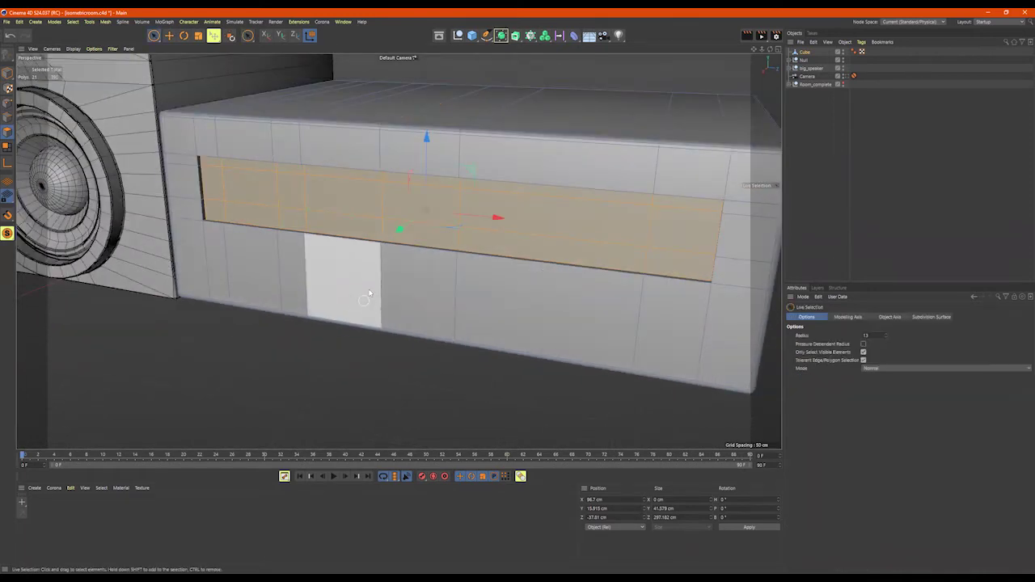
left_click(537, 224)
left_click_drag(550, 247, 534, 257, "alt")
middle_click_drag(446, 243, 369, 240, "alt")
right_click_drag(465, 224, 536, 224, "alt")
right_click(269, 385)
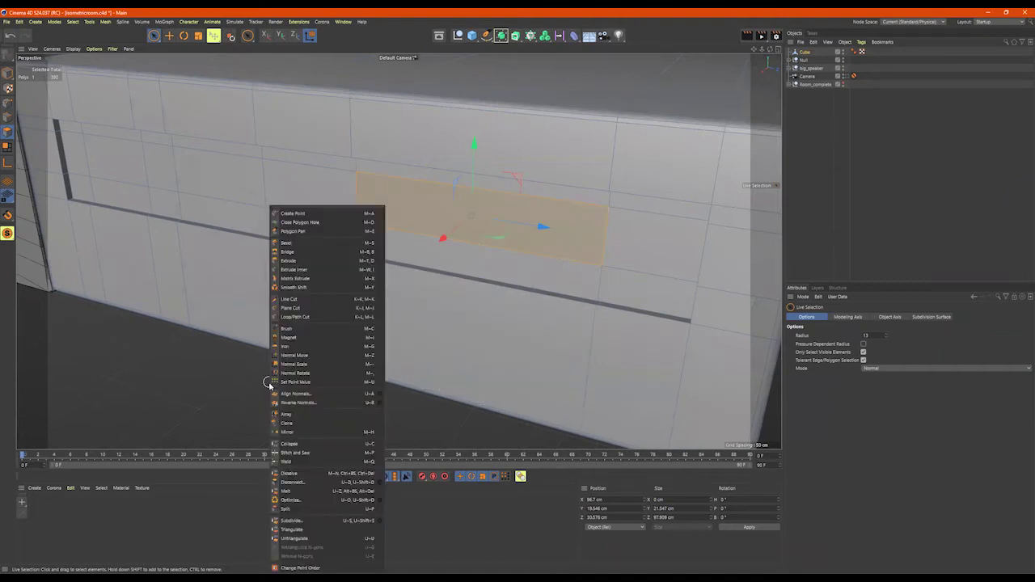
left_click(311, 272)
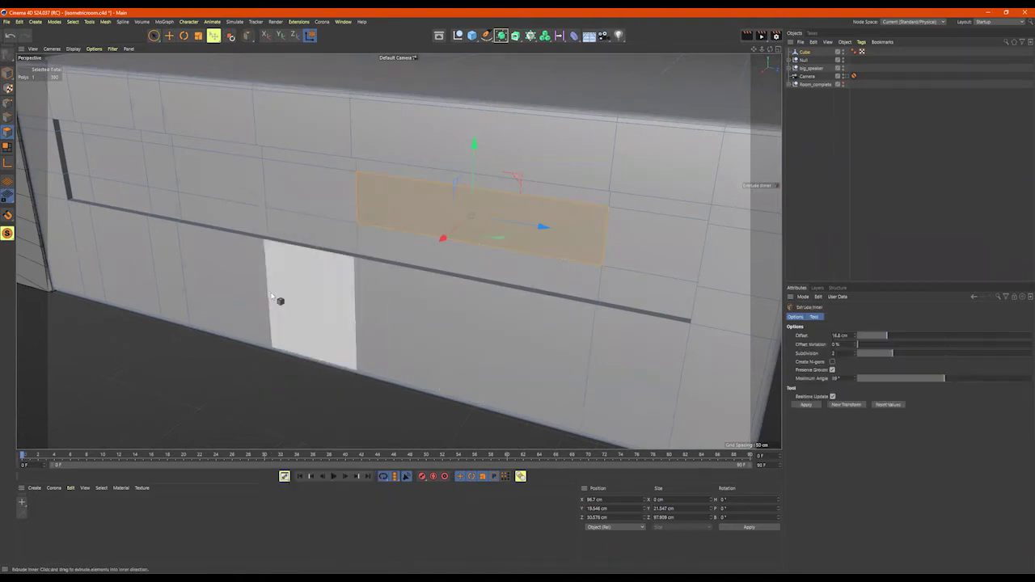
left_click_drag(314, 272, 308, 272)
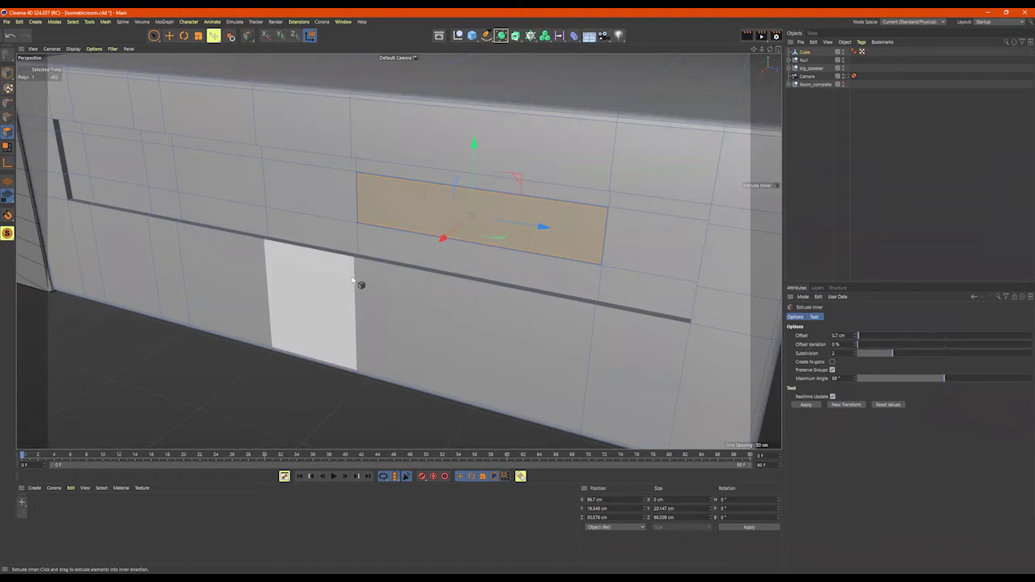
Step: Select the thin middle polygon ring around the wide inset with Loop Selection and move it about 0.9 cm into the cabinet along X
right_click_drag(473, 217, 589, 207, "alt")
middle_click_drag(589, 207, 473, 218, "alt")
right_click_drag(522, 207, 566, 196, "alt")
left_click_drag(566, 197, 490, 230, "alt")
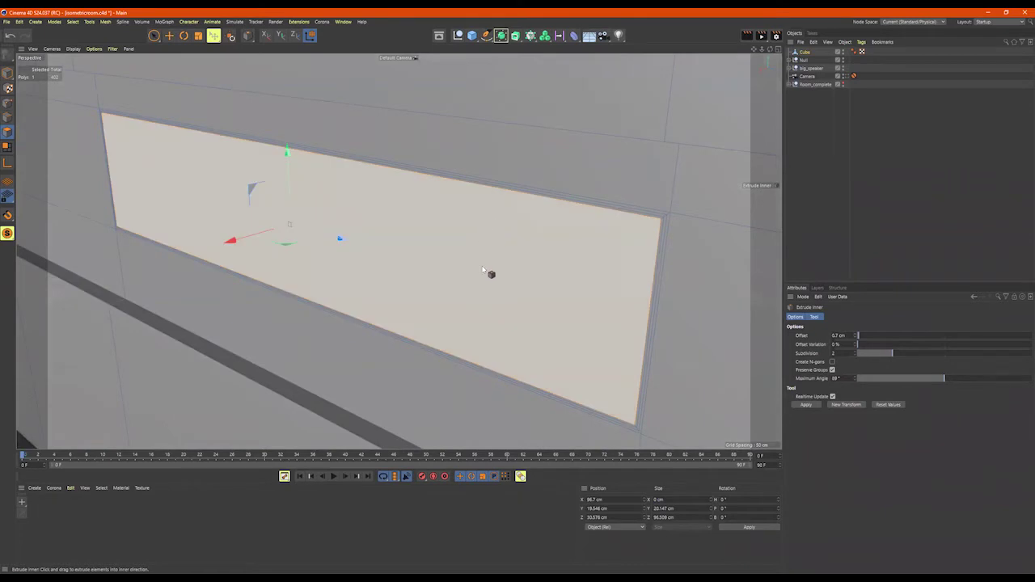
key("space")
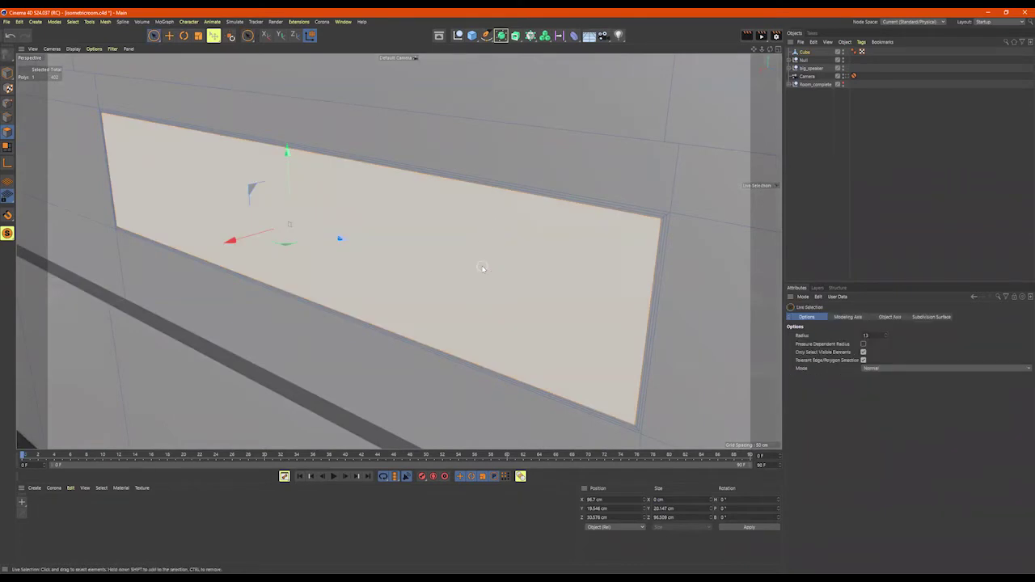
key("u")
key("l")
left_click_drag(647, 247, 667, 235, "alt")
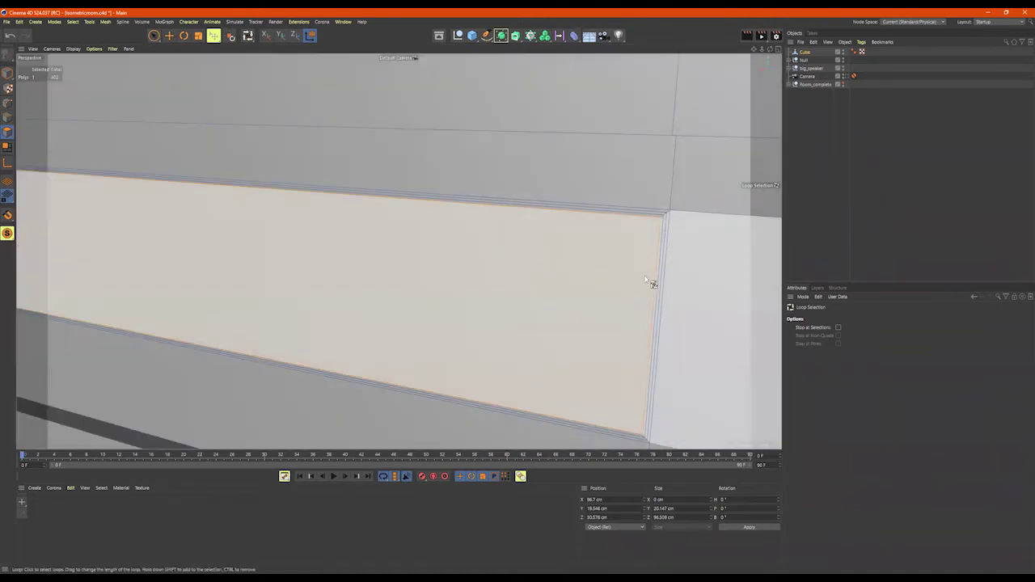
right_click_drag(627, 202, 709, 205, "alt")
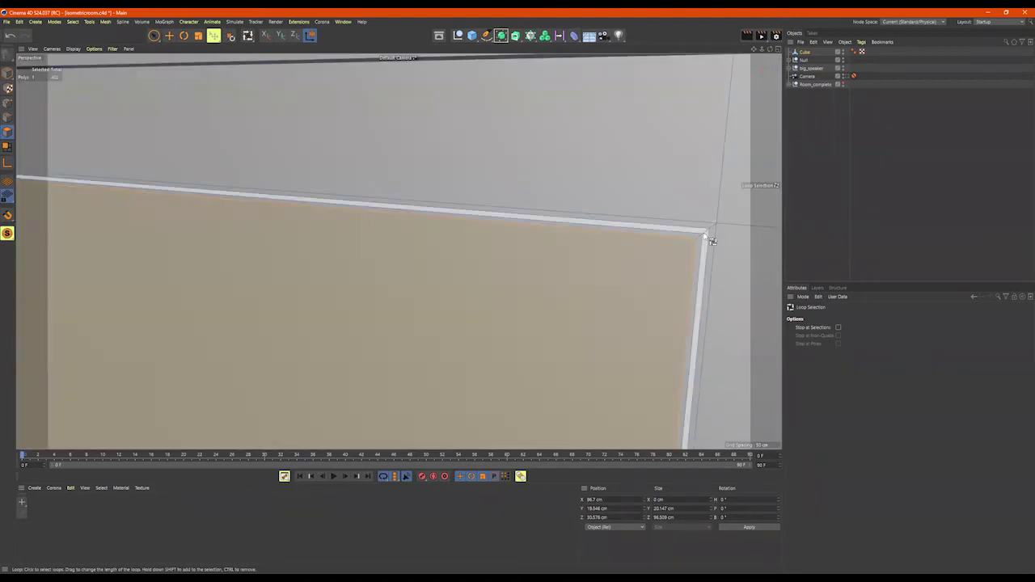
left_click(704, 236)
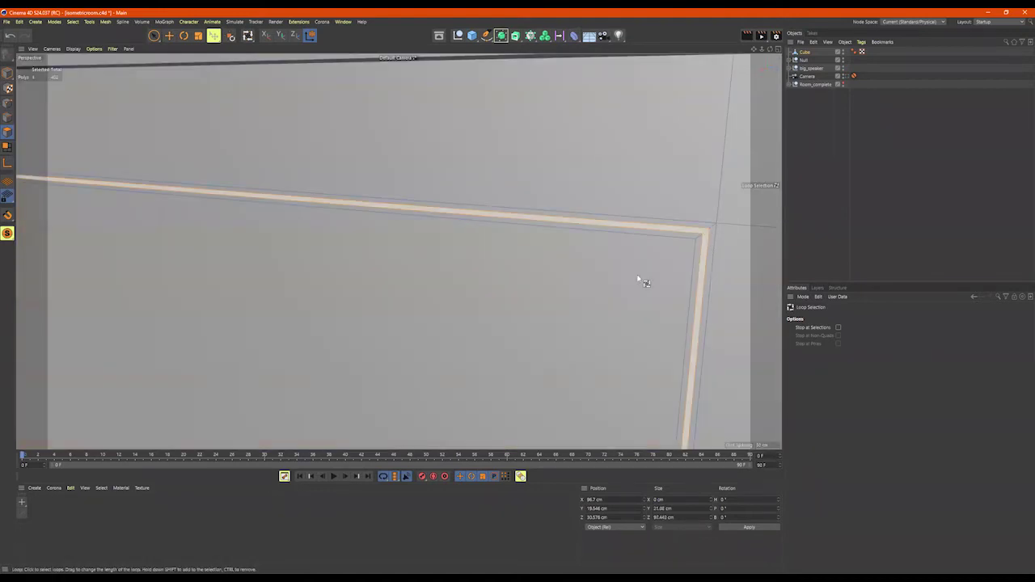
right_click_drag(591, 289, 478, 302, "alt")
left_click_drag(478, 303, 456, 343, "alt")
middle_click_drag(455, 343, 440, 247, "alt")
key("e")
left_click_drag(279, 235, 284, 233)
left_click_drag(490, 203, 479, 183, "alt")
right_click_drag(579, 192, 614, 196, "alt")
left_click_drag(615, 196, 573, 208, "alt")
right_click_drag(572, 208, 499, 224, "alt")
left_click_drag(499, 224, 452, 235, "alt")
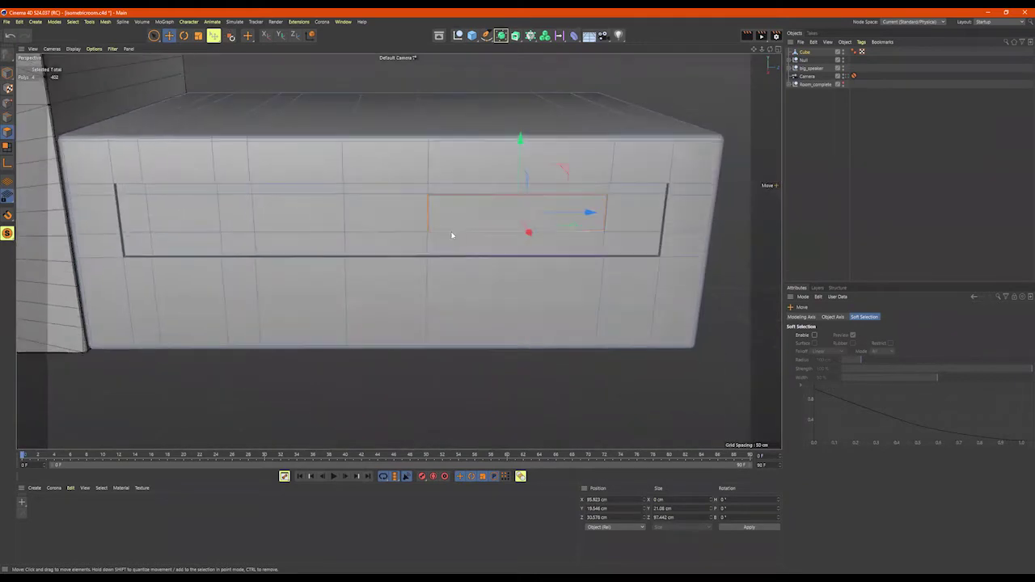
Step: Select the two smaller central polygons in the recessed panel's left half and inset them by 0.8 cm with Extrude Inner
middle_click_drag(452, 236, 525, 238, "alt")
left_click_drag(525, 237, 575, 243, "alt")
middle_click_drag(575, 242, 421, 231, "alt")
left_click_drag(421, 231, 424, 237, "alt")
middle_click_drag(424, 237, 543, 254, "alt")
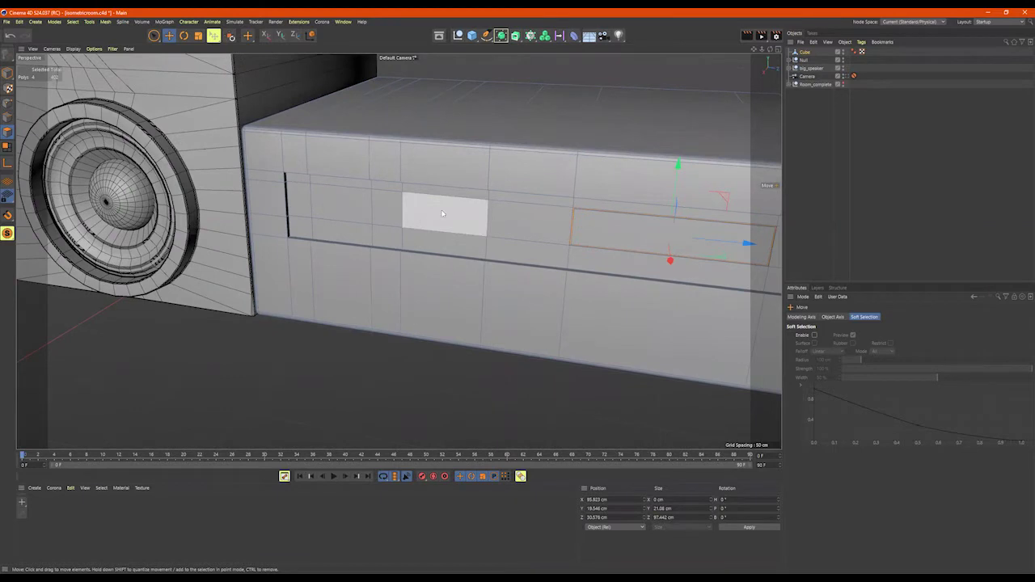
scroll(443, 213, "up", 3)
left_click(444, 215)
left_click(296, 201, "shift")
left_click_drag(280, 271, 225, 368, "alt")
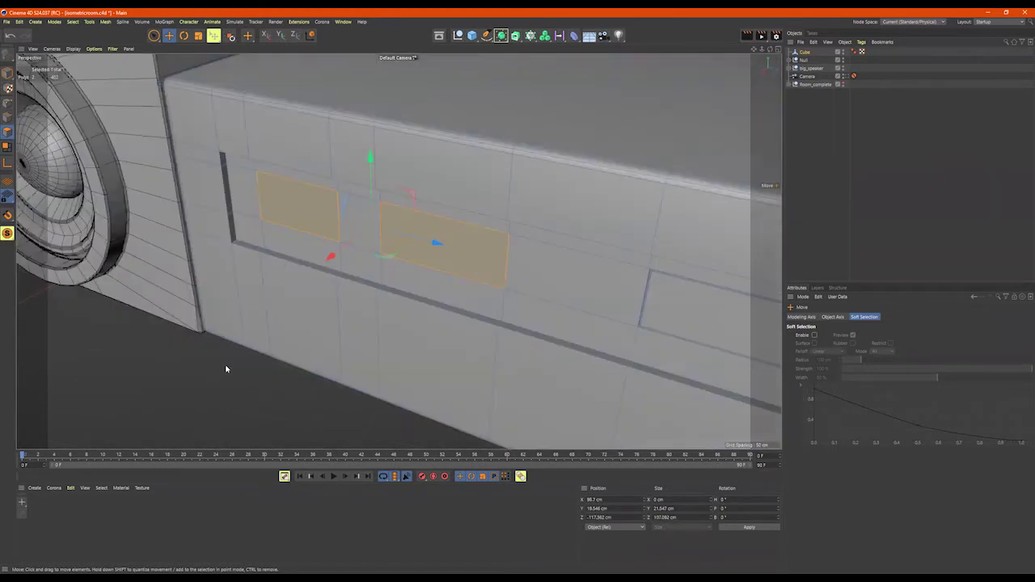
right_click(226, 369)
left_click(253, 270)
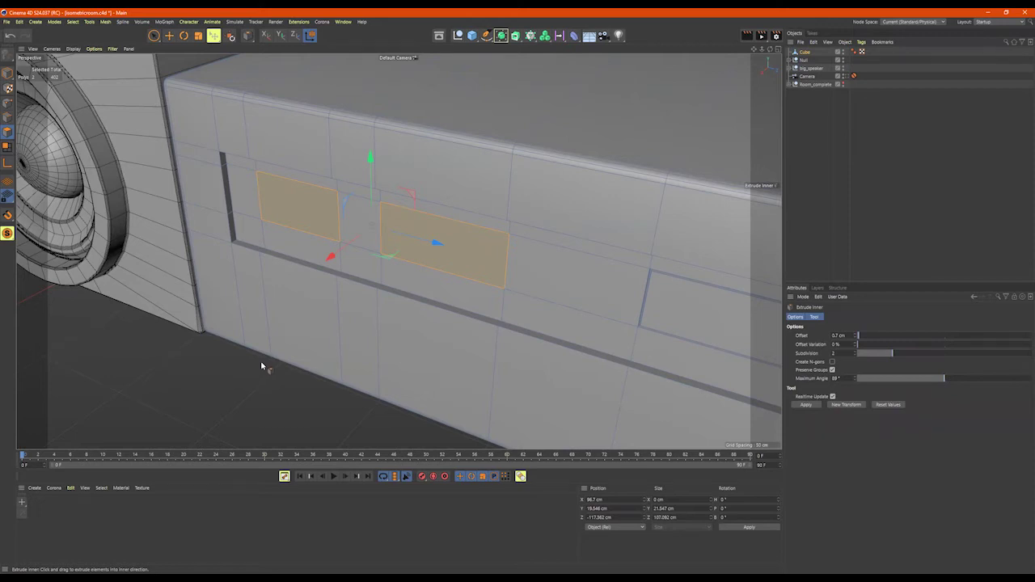
left_click_drag(262, 363, 267, 362)
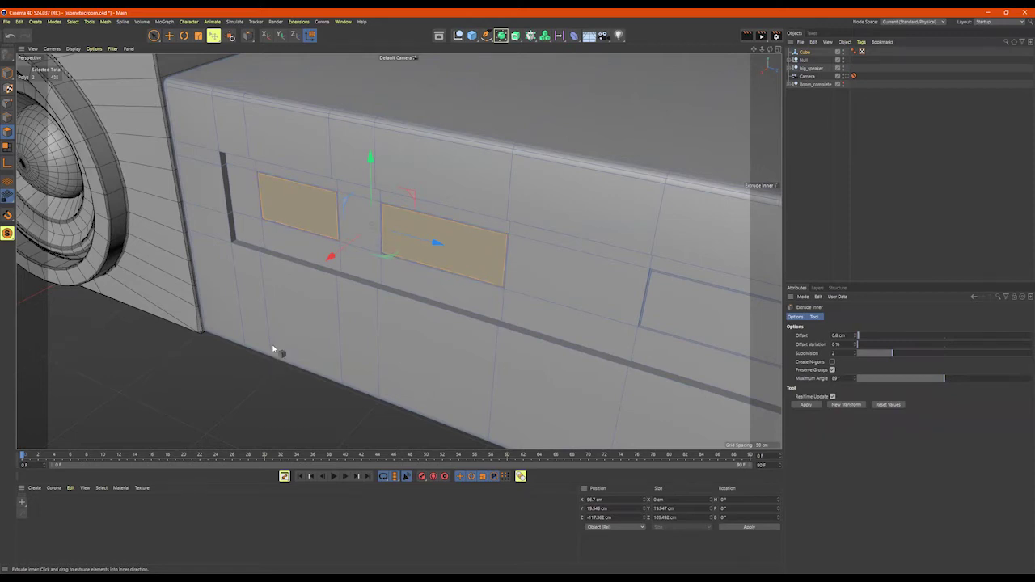
Step: Move the two small inset polygons about 0.5 cm into the cabinet along X
right_click_drag(359, 225, 423, 219, "alt")
left_click_drag(423, 220, 395, 216, "alt")
left_click_drag(349, 259, 350, 259)
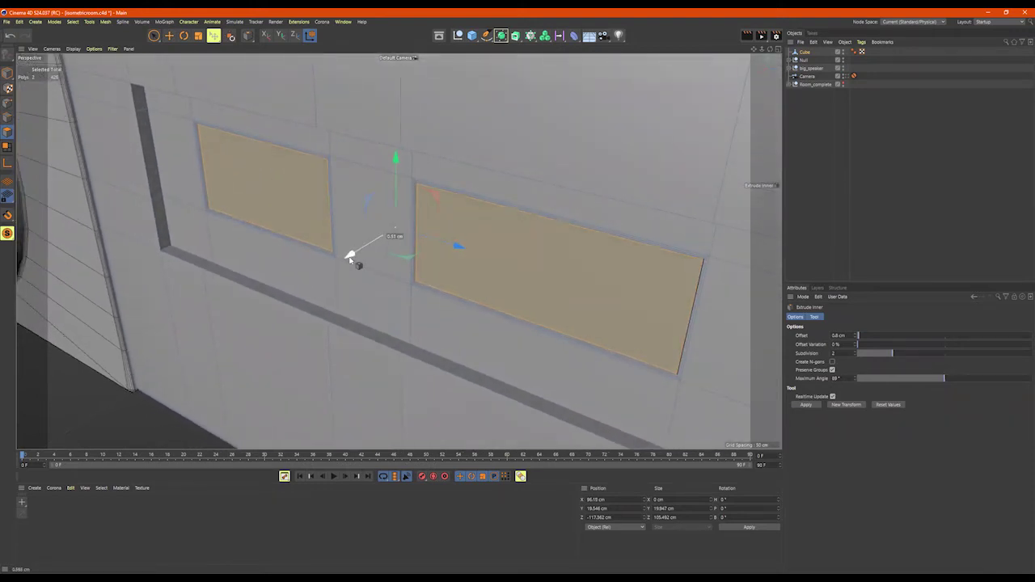
right_click_drag(369, 257, 354, 261, "alt")
left_click_drag(354, 260, 441, 249, "alt")
right_click_drag(441, 249, 407, 256, "alt")
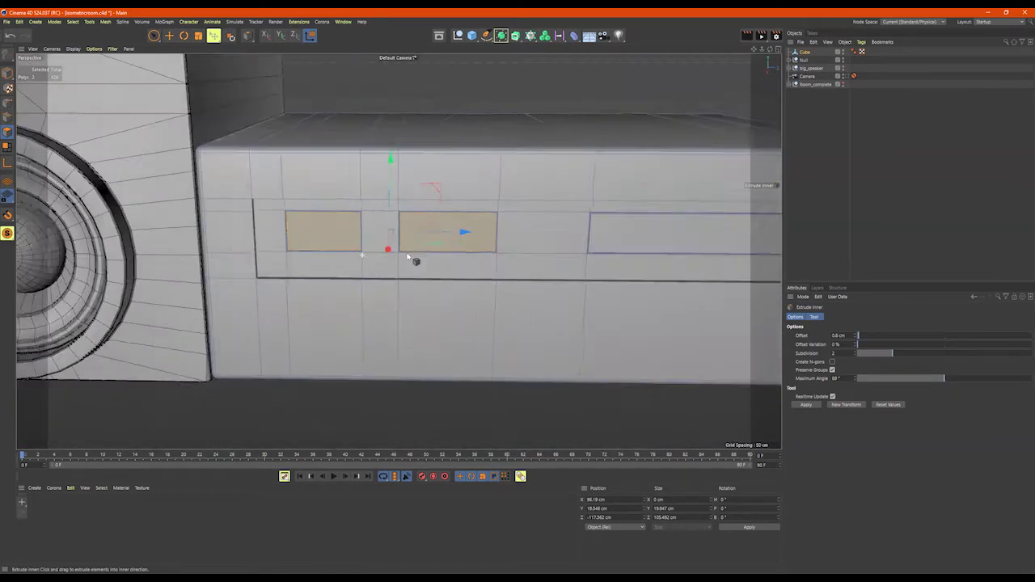
Step: Rectangle-select the point column along the first small inset panel's inner edge and move it about 10.7 cm toward the neighbouring panel in the right view
middle_click_drag(407, 255, 271, 254, "alt")
left_click_drag(455, 295, 375, 401, "alt")
mouse_move(456, 394)
left_mouse_down("alt")
mouse_move(469, 362)
mouse_move(454, 398)
left_mouse_up("alt")
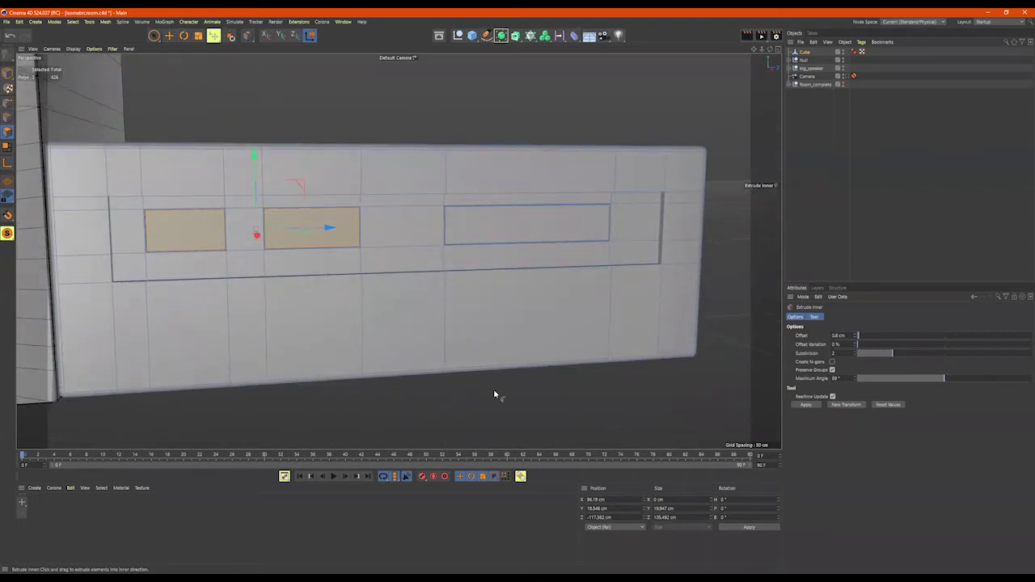
key("space")
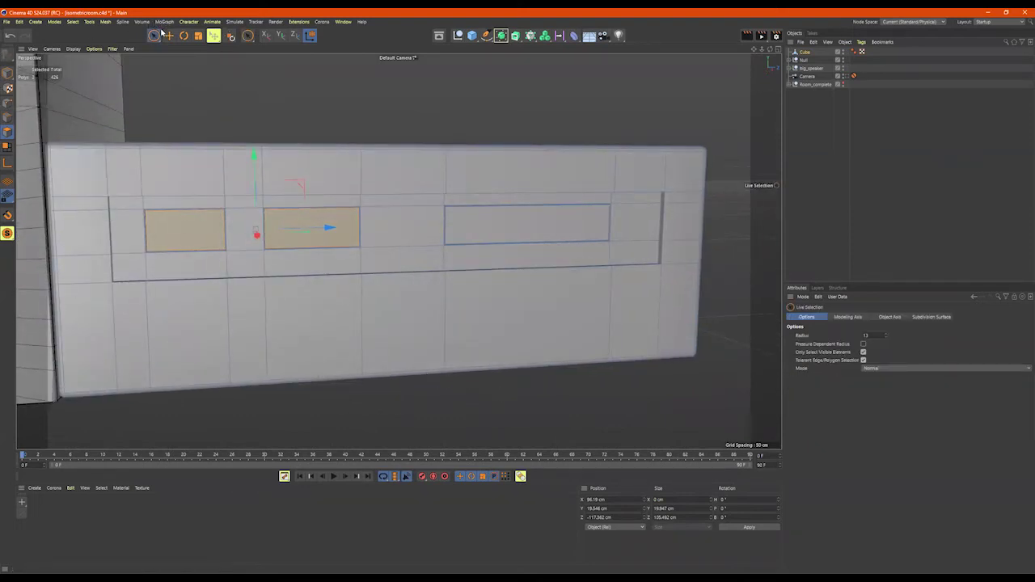
left_click_drag(157, 37, 189, 65)
scroll(226, 174, "down", 3)
left_click_drag(227, 176, 237, 190, "alt")
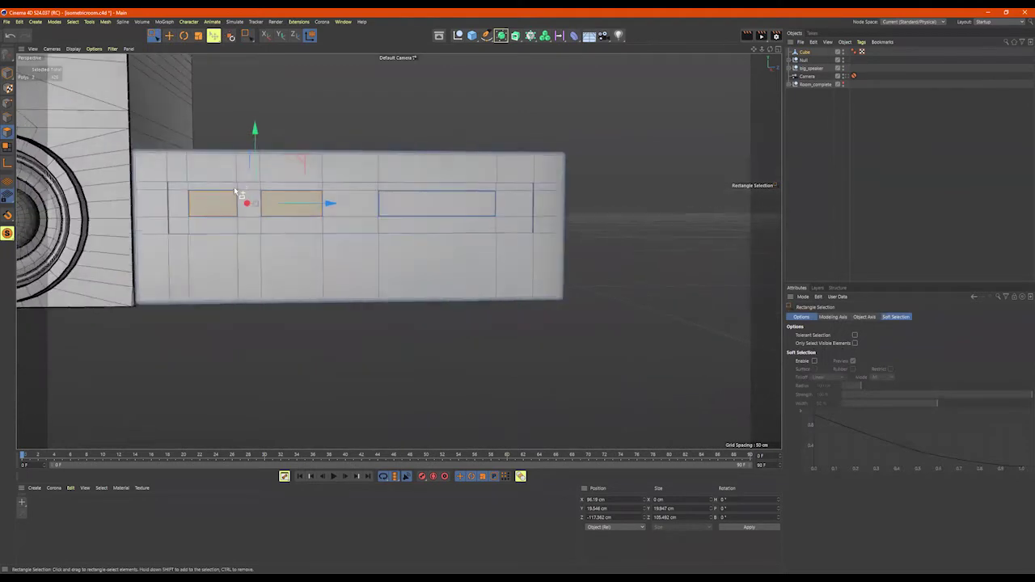
left_click_drag(246, 148, 266, 354, "alt")
left_click(7, 103)
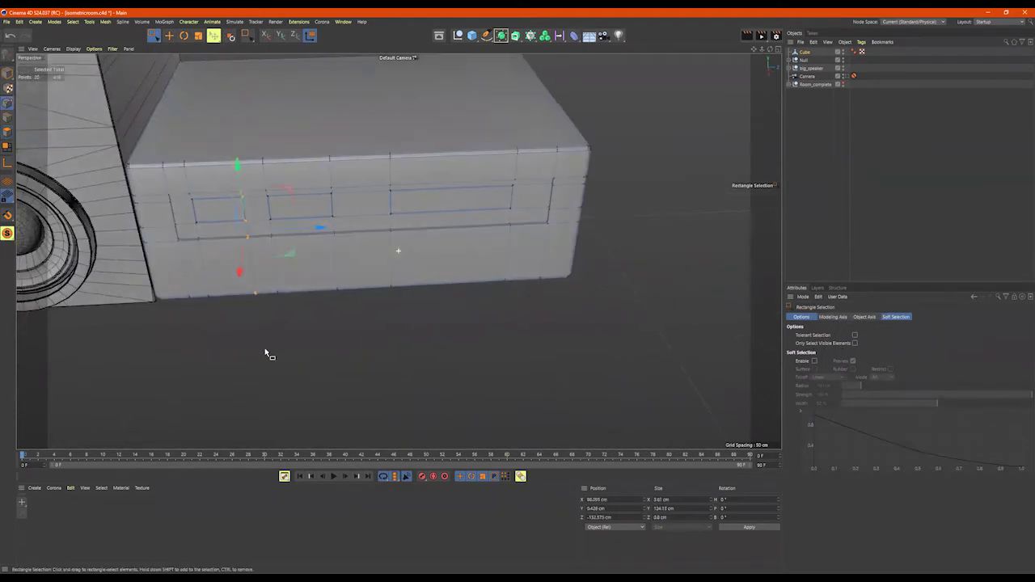
right_click(228, 117)
left_click(224, 116)
left_click_drag(227, 110, 263, 144, "alt")
middle_click(269, 150)
middle_click(340, 378)
scroll(513, 331, "up", 8)
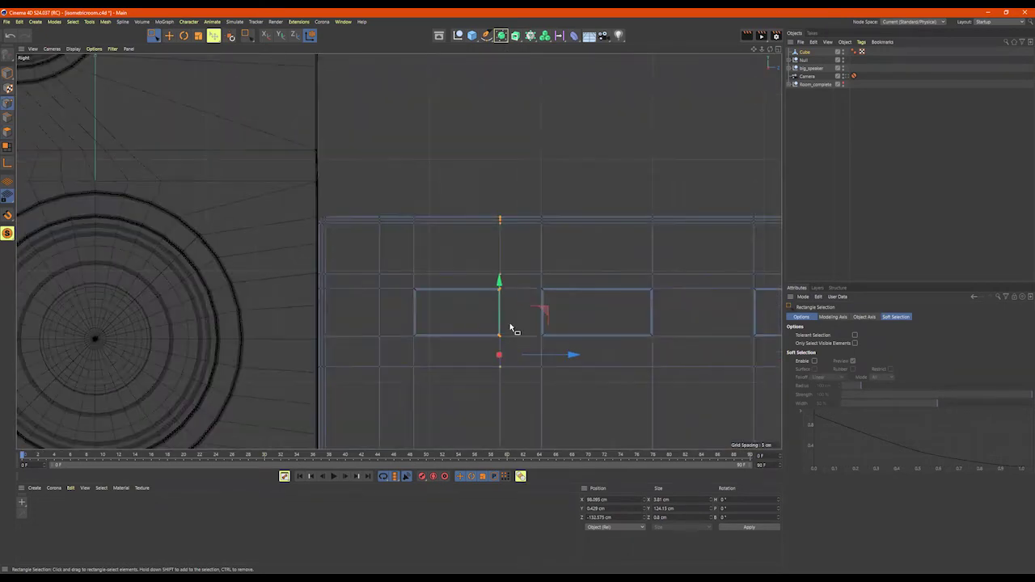
scroll(485, 159, "down", 2)
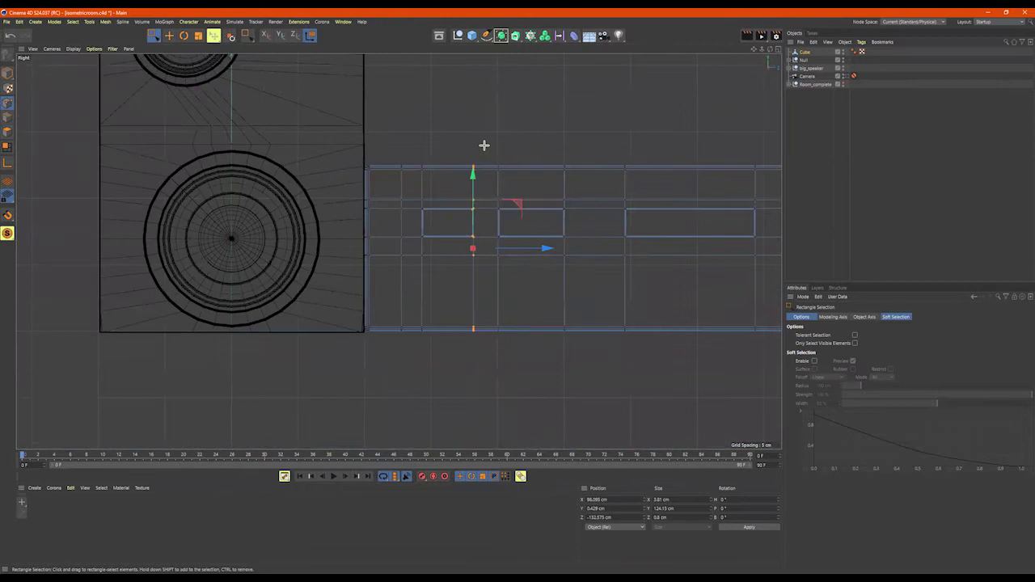
left_click_drag(486, 143, 433, 363)
left_click_drag(519, 144, 453, 349)
left_click_drag(488, 143, 425, 399)
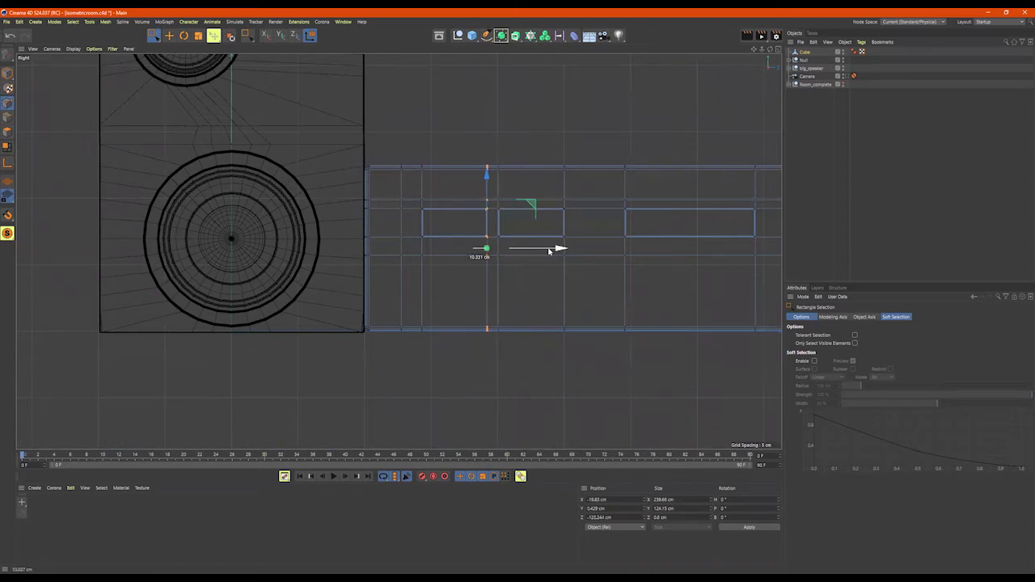
Step: Examine the narrowed gap between the two small inset panels on the cabinet front in the perspective view
middle_click(427, 230)
middle_click(275, 168)
mouse_move(405, 199)
left_mouse_down("alt")
mouse_move(370, 212)
mouse_move(368, 200)
mouse_move(324, 199)
mouse_move(338, 222)
mouse_move(426, 202)
left_mouse_up("alt")
right_click_drag(458, 169, 578, 166, "alt")
mouse_move(542, 165)
left_mouse_down("alt")
mouse_move(562, 135)
mouse_move(535, 177)
left_mouse_up("alt")
right_click_drag(474, 183, 393, 190, "alt")
left_click_drag(441, 186, 474, 206, "alt")
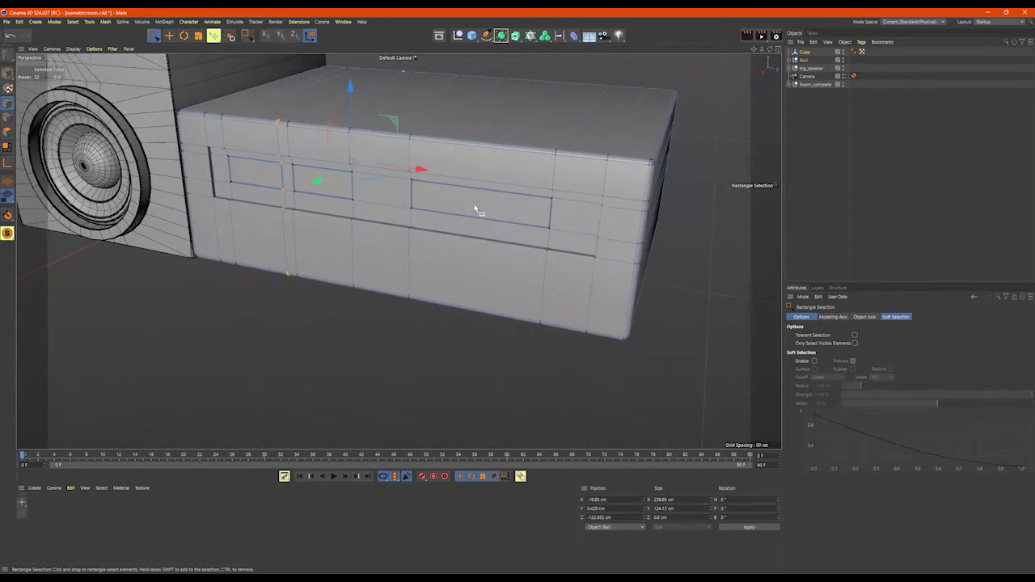
scroll(431, 304, "down", 2)
left_click_drag(430, 298, 382, 300, "alt")
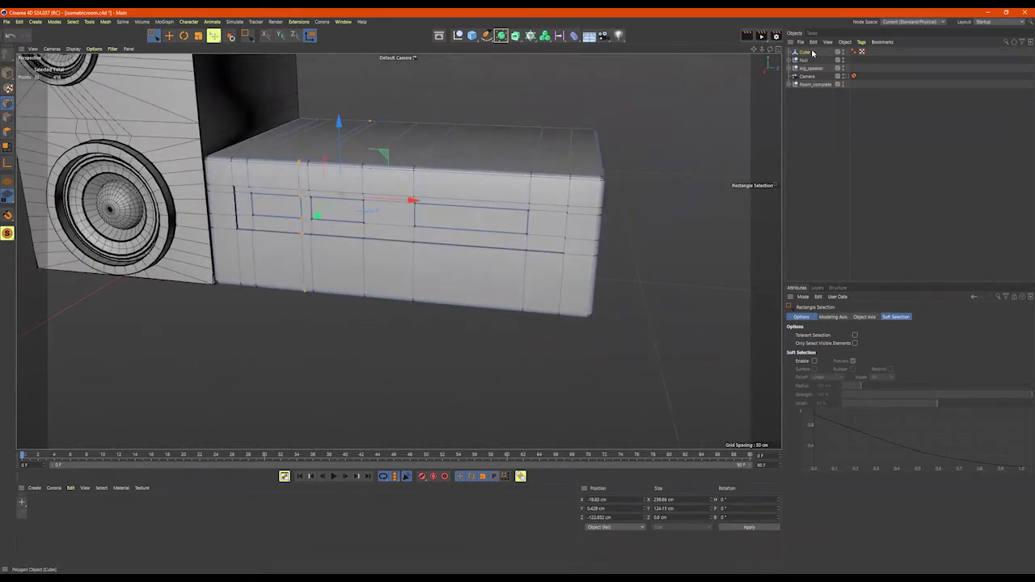
Step: Add a cylinder to the scene and set its orientation to +X
left_click(473, 35)
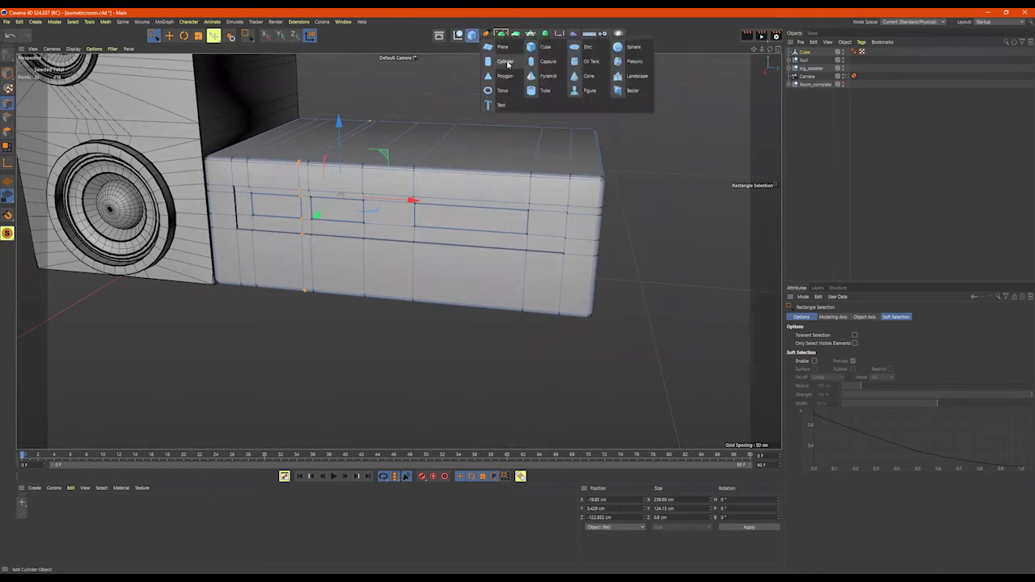
left_click(508, 64)
scroll(433, 267, "down", 2)
left_click_drag(428, 270, 356, 262, "alt")
left_click_drag(232, 260, 148, 322)
left_click_drag(262, 292, 327, 313)
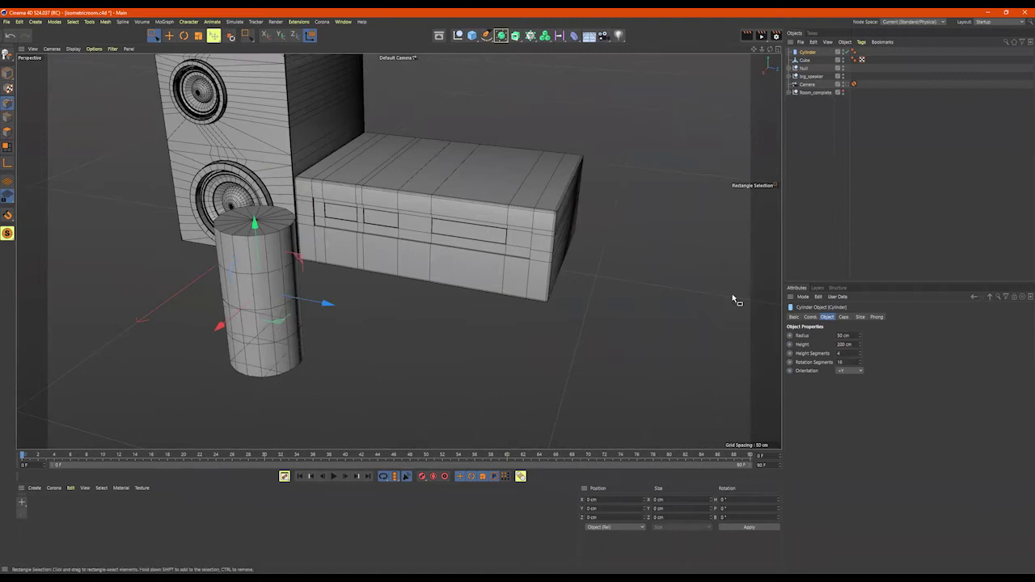
left_click(851, 426)
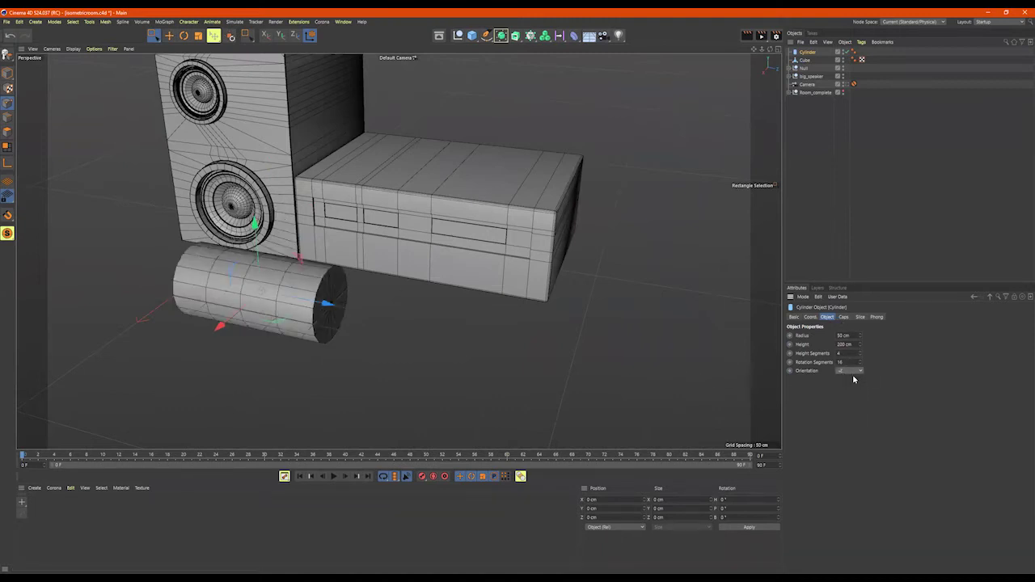
left_click(851, 399)
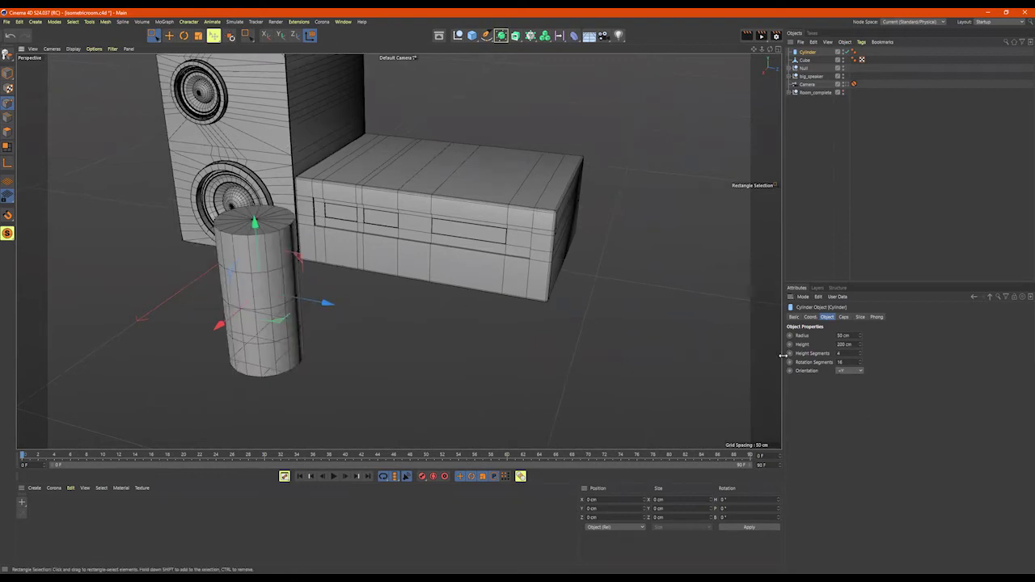
left_click(850, 382)
left_click_drag(278, 249, 348, 270, "alt")
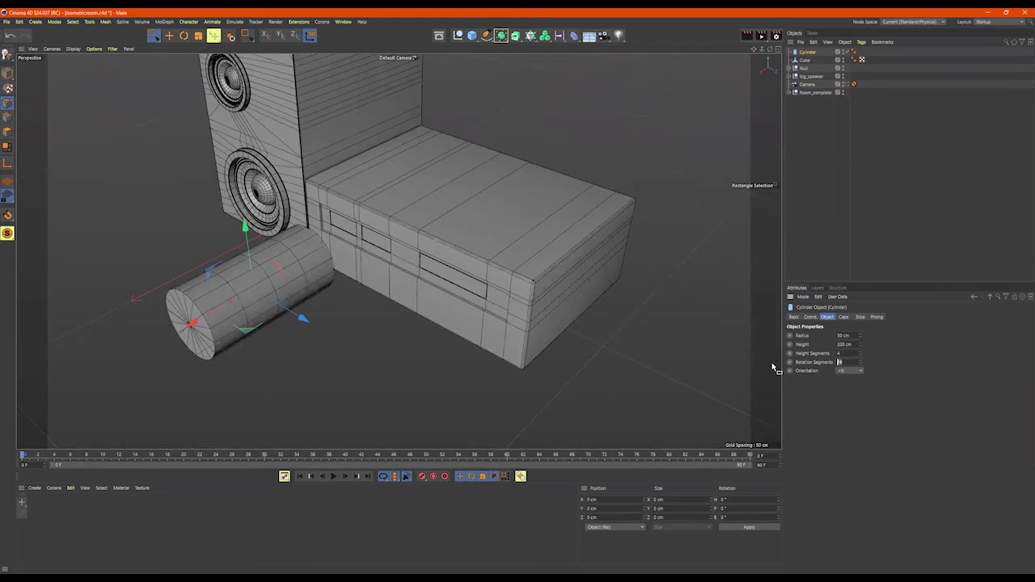
Step: Set the cylinder's rotation segments to 32 and convert it to an editable polygon object
left_click_drag(203, 285, 238, 282, "alt")
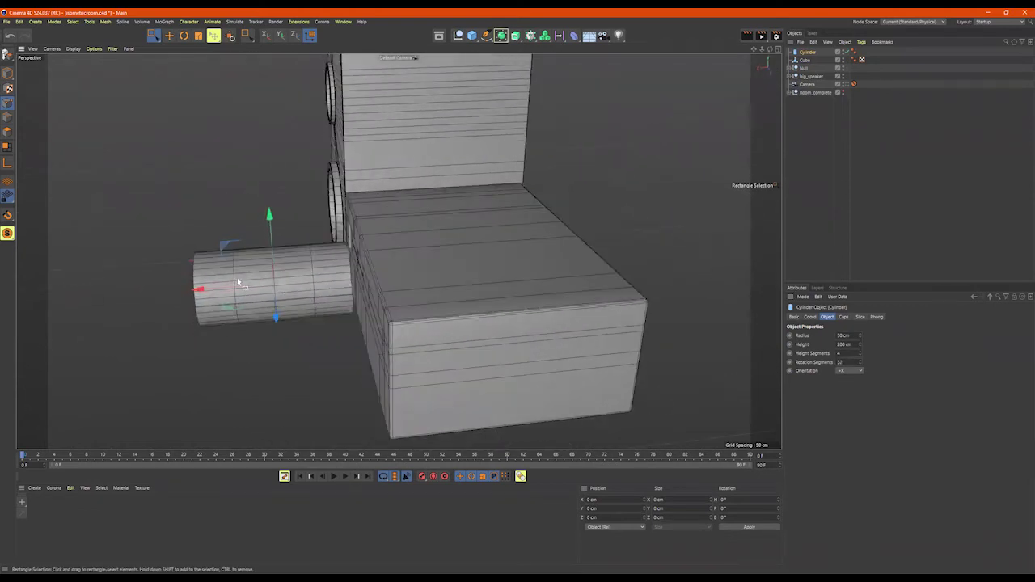
right_click_drag(247, 272, 275, 269, "alt")
left_click_drag(292, 264, 329, 256, "alt")
middle_click_drag(329, 255, 373, 250, "alt")
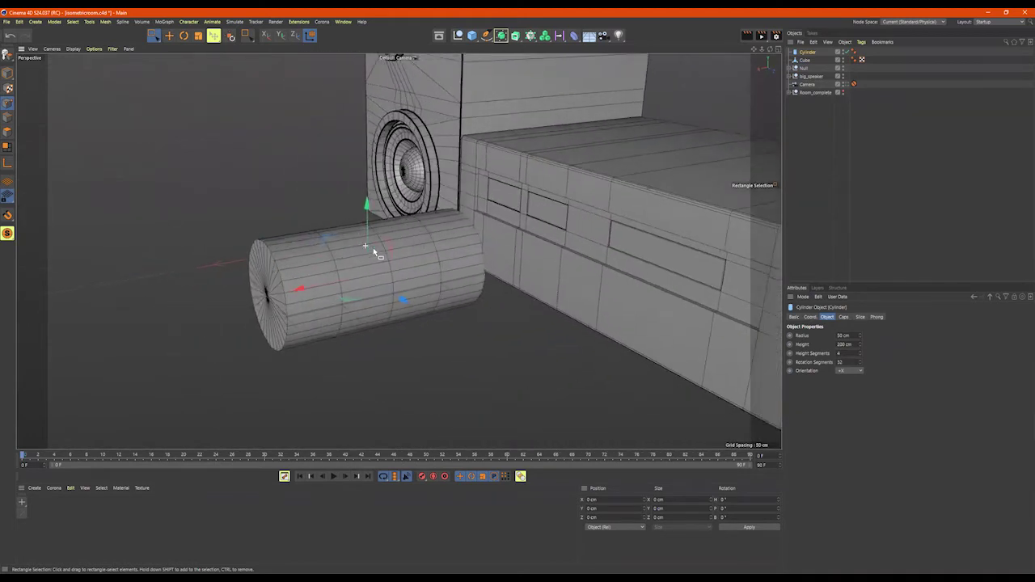
left_click_drag(375, 254, 279, 277, "alt")
key("c")
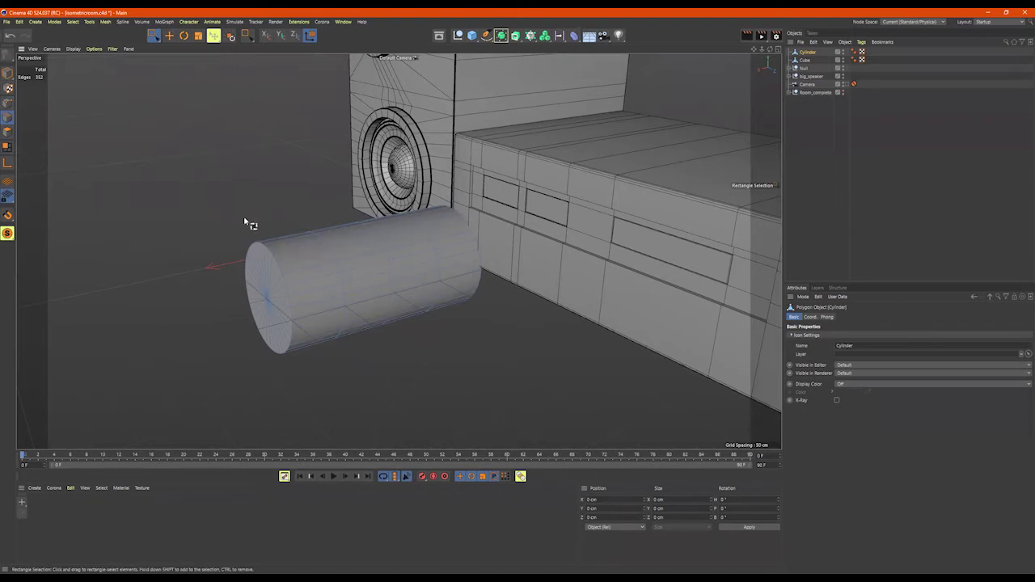
Step: Loop-select the rim edge of the cylinder's front cap and bevel it by 9 cm with subdivision 0
key("u")
key("l")
left_click(248, 278)
right_click_drag(248, 278, 361, 267, "alt")
right_click(254, 187)
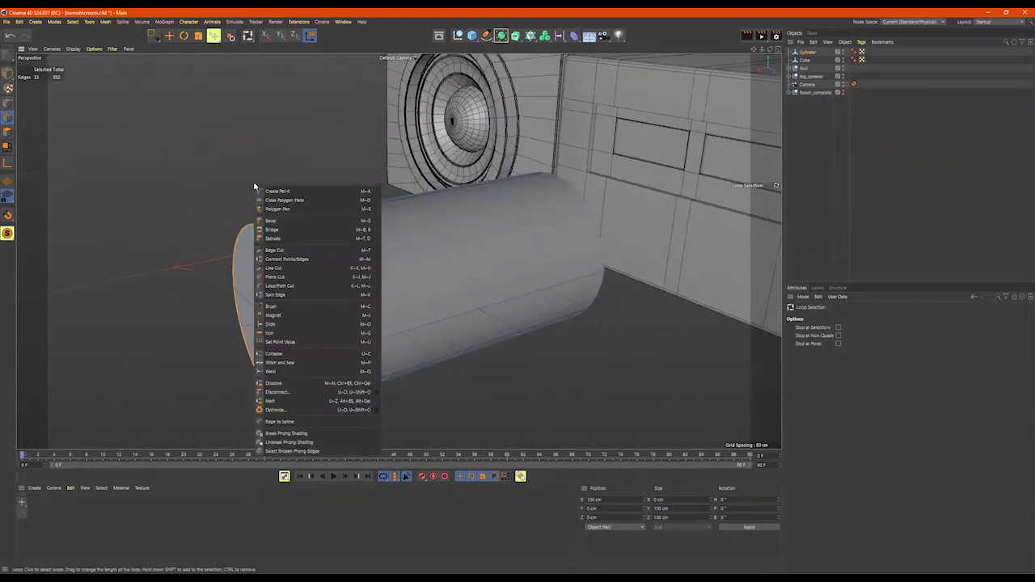
left_click(292, 220)
left_click_drag(291, 220, 317, 221)
left_click_drag(871, 360, 850, 367)
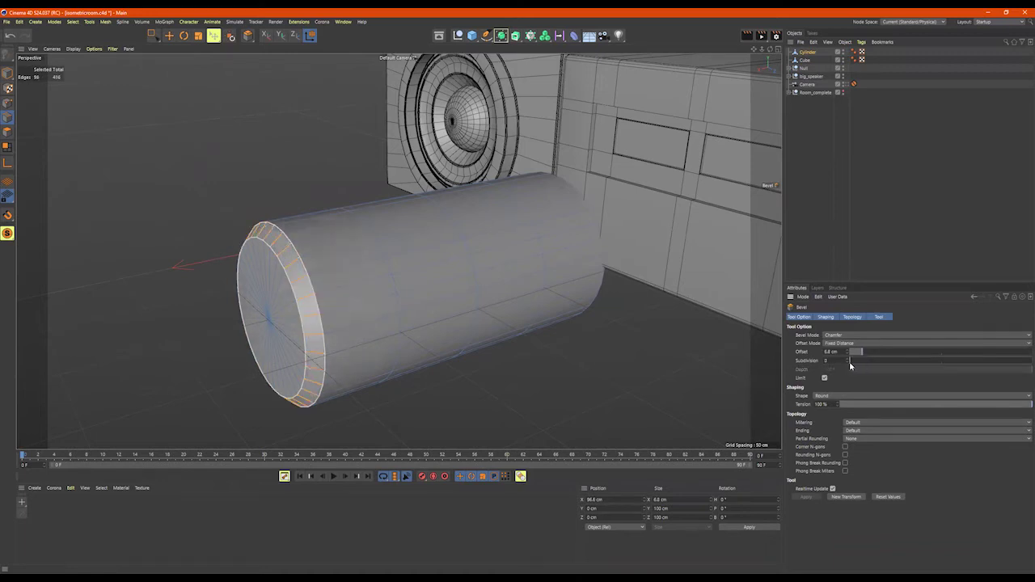
left_click_drag(617, 363, 867, 354, "alt")
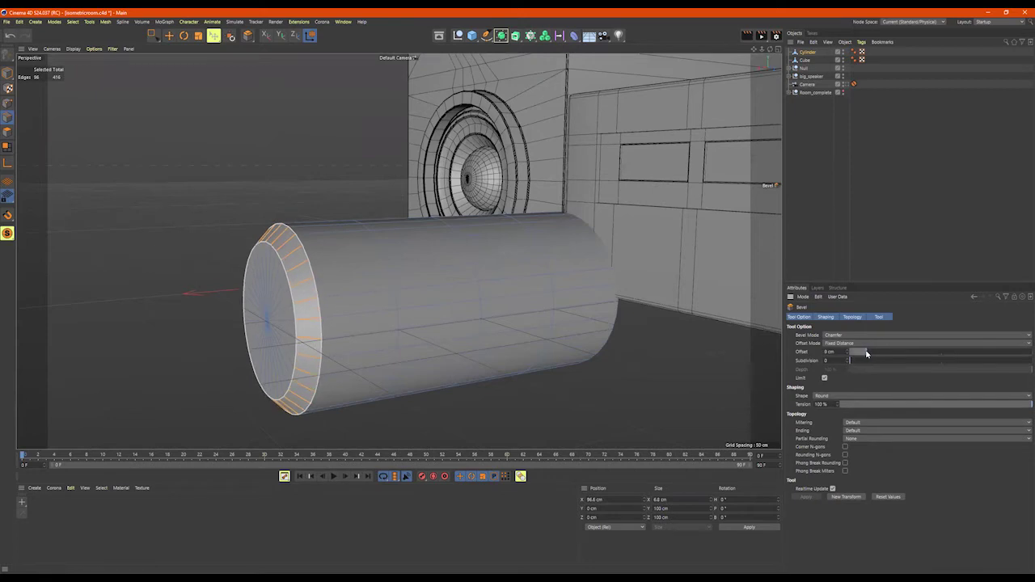
left_click_drag(580, 382, 579, 379, "alt")
Step: Loop-select both edge loops of the front chamfer and bevel them by 1.5 cm with subdivision 1
key("9")
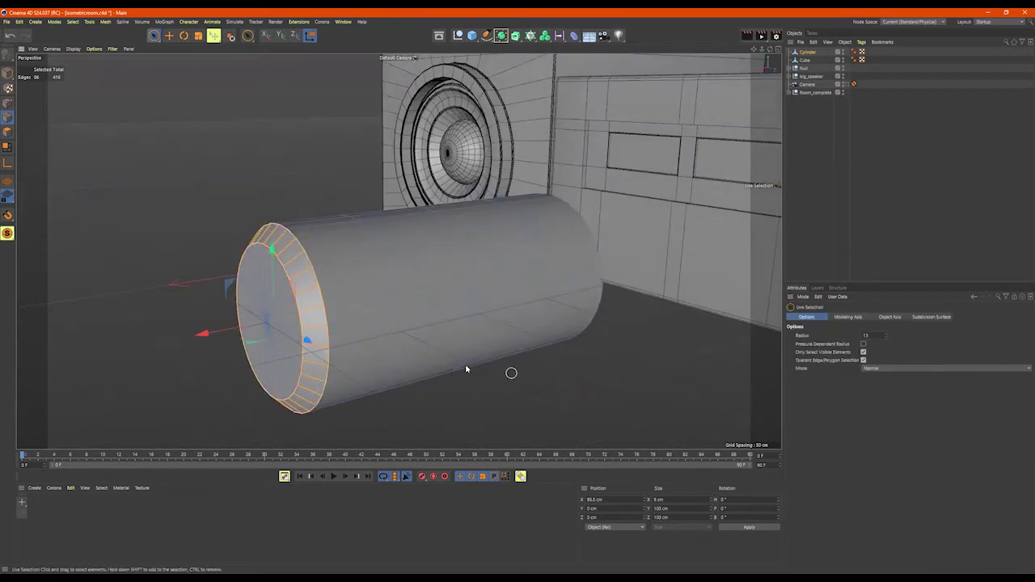
key("u")
key("l")
left_click(315, 277)
left_click(296, 291, "shift")
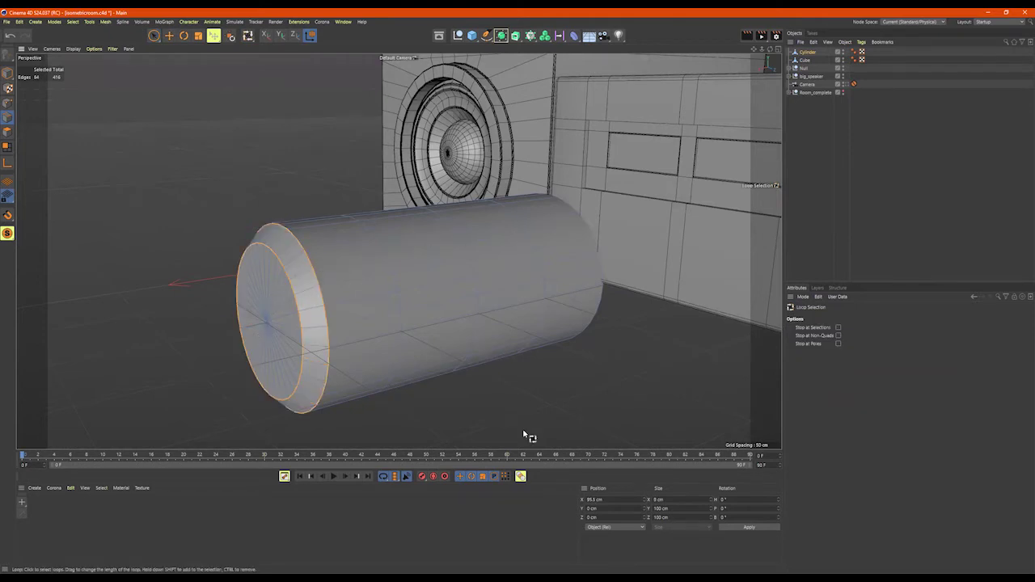
right_click(508, 432)
left_click(542, 335)
left_click_drag(394, 368, 411, 368)
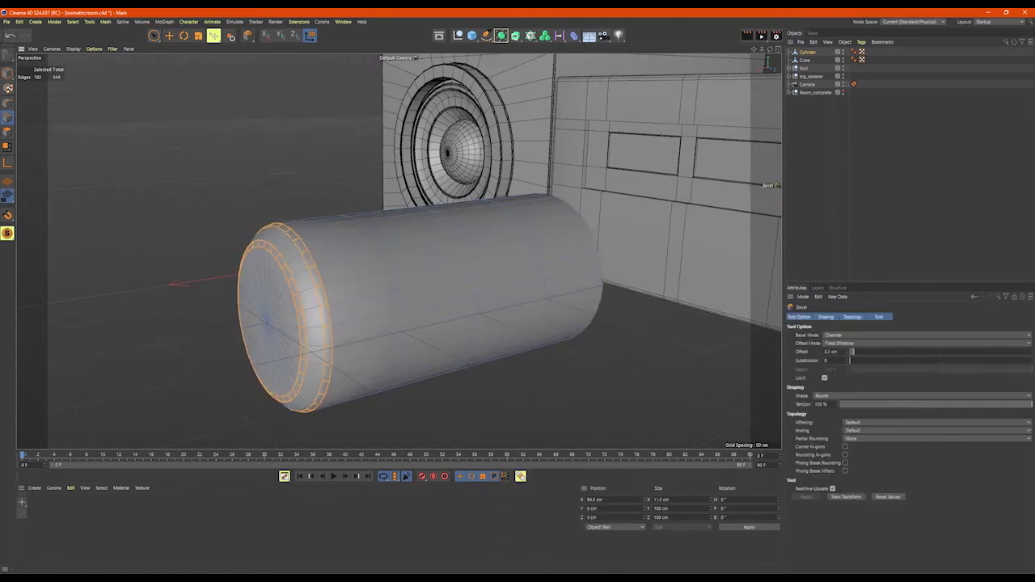
left_click(857, 363)
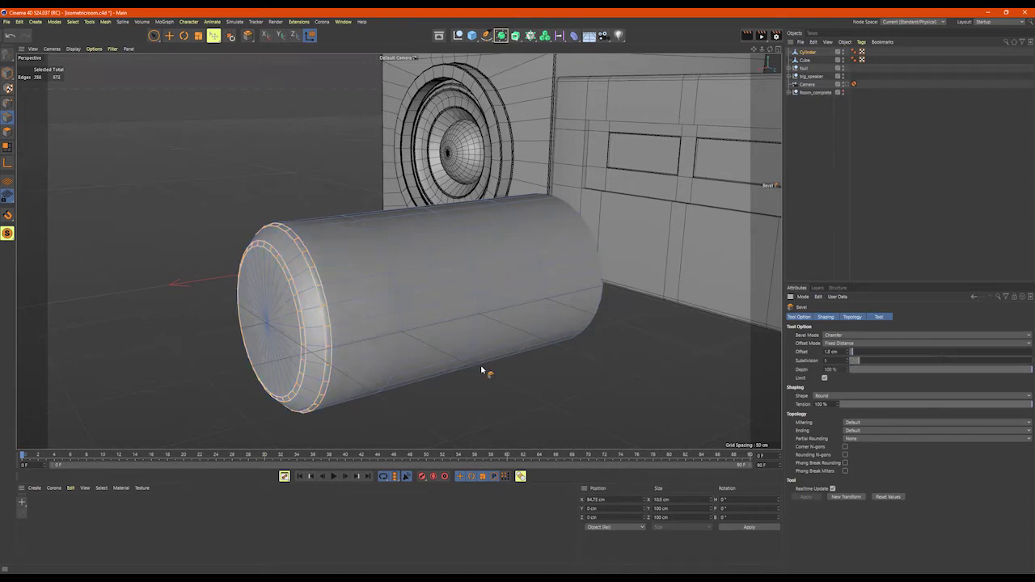
scroll(520, 357, "up", 3)
left_click_drag(520, 357, 512, 407, "alt")
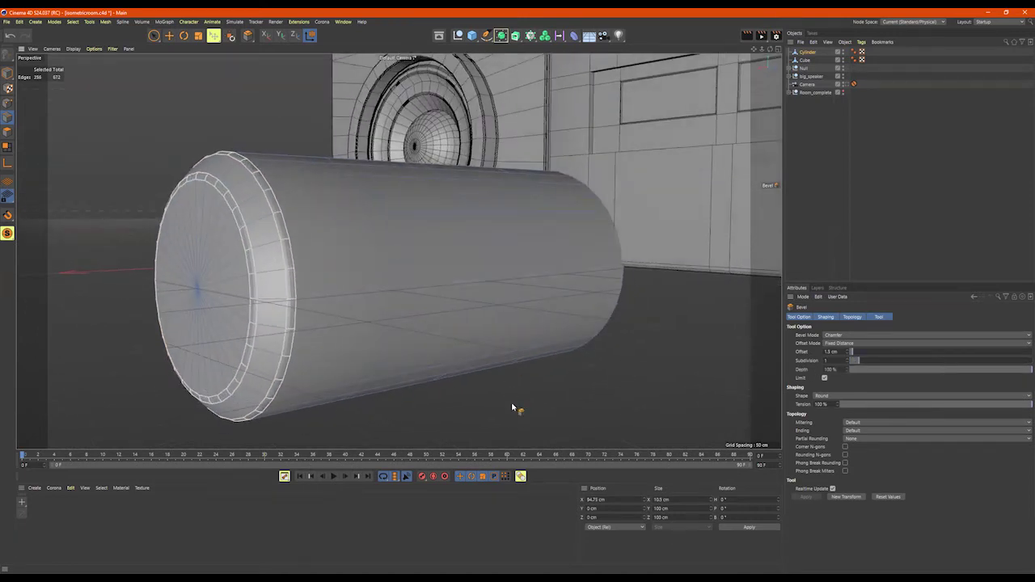
Step: Rectangle-select the polygons of the cylinder's rear half, nearest the cabinet, and delete them
key("space")
left_click(568, 421)
left_click_drag(581, 337, 450, 287, "alt")
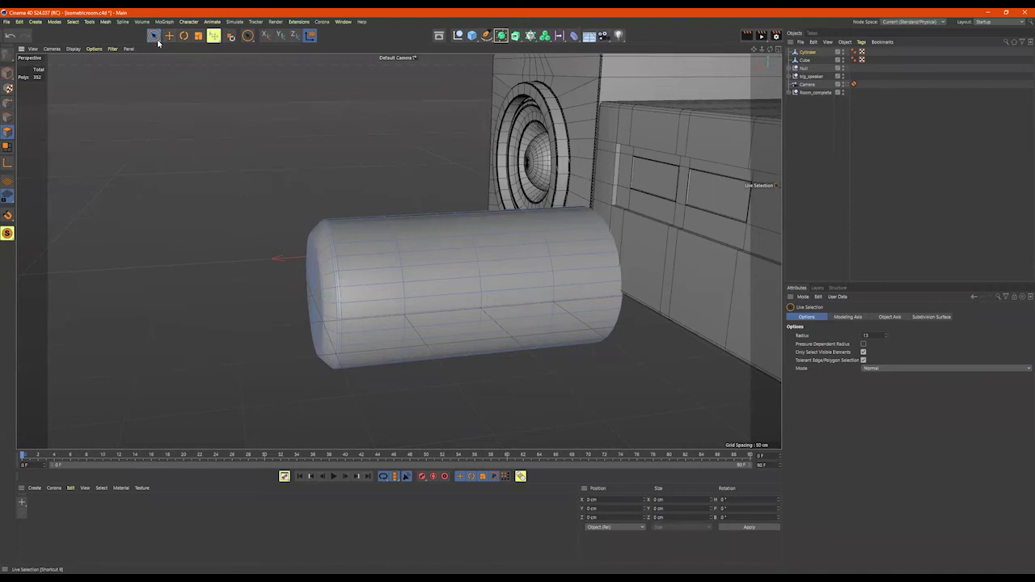
left_click_drag(155, 39, 173, 63)
left_click_drag(584, 202, 618, 187, "alt")
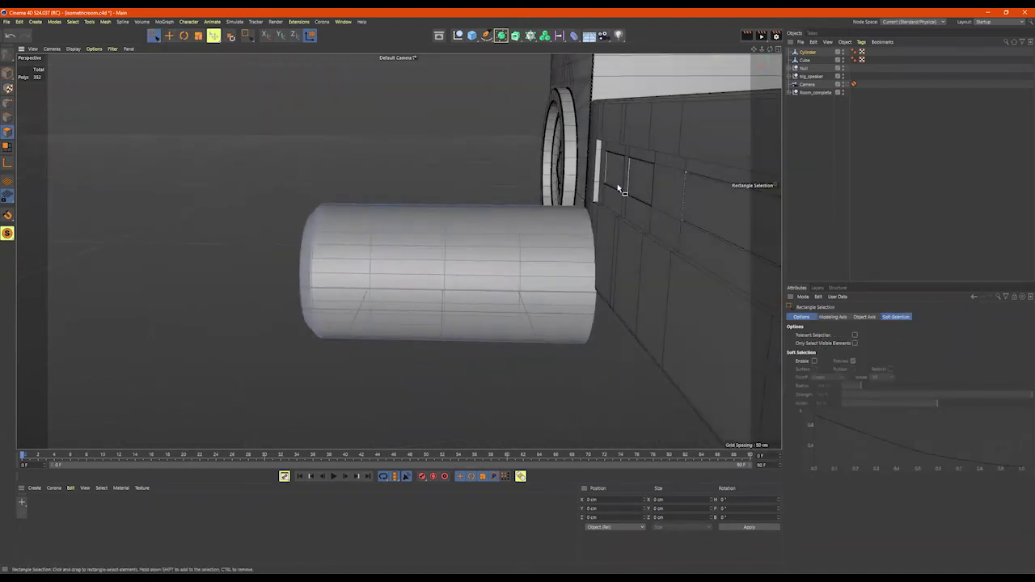
left_click_drag(683, 162, 414, 419)
key("Delete")
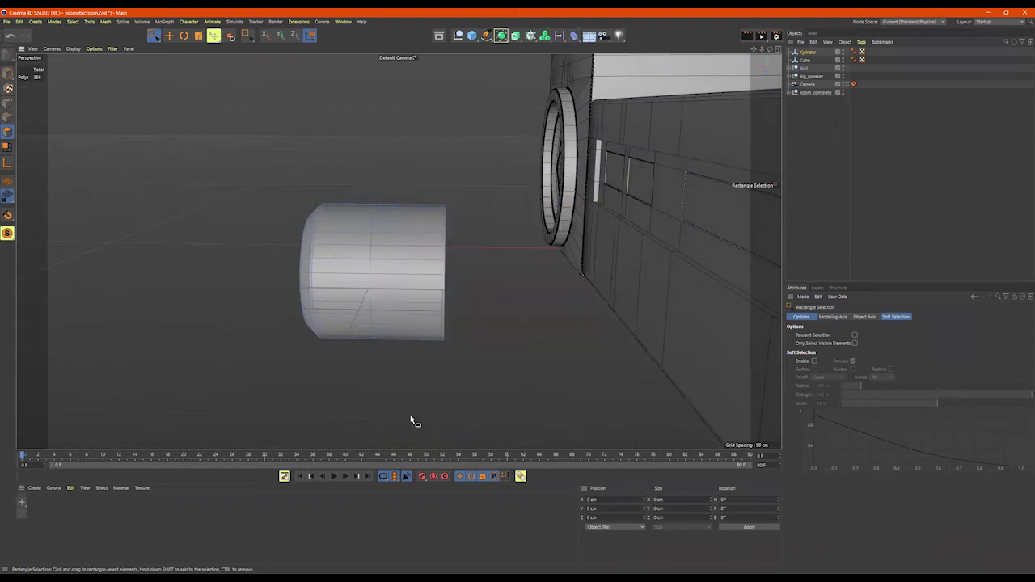
left_click_drag(392, 312, 399, 312, "alt")
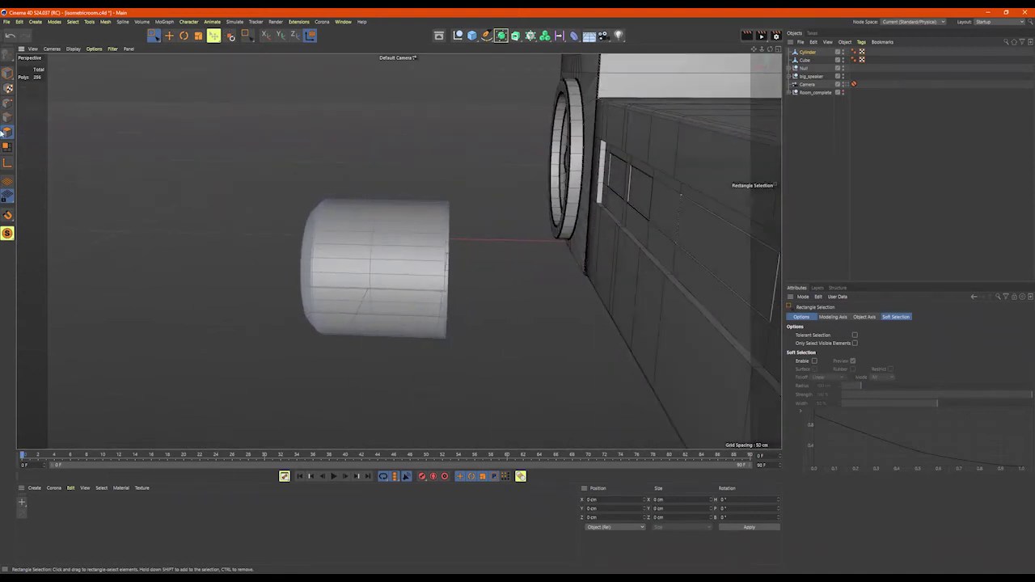
Step: Move the shortened cylinder in front of the cabinet's small inset panels and scale it to about 56.8 cm as a knob
left_click(8, 74)
left_click_drag(213, 198, 473, 234, "alt")
left_click_drag(473, 234, 558, 194, "alt")
left_click_drag(513, 226, 630, 230)
left_click_drag(556, 155, 556, 109)
key("t")
left_click_drag(652, 253, 509, 278)
key("e")
left_click_drag(623, 238, 591, 235, "alt")
left_click_drag(589, 174, 579, 150)
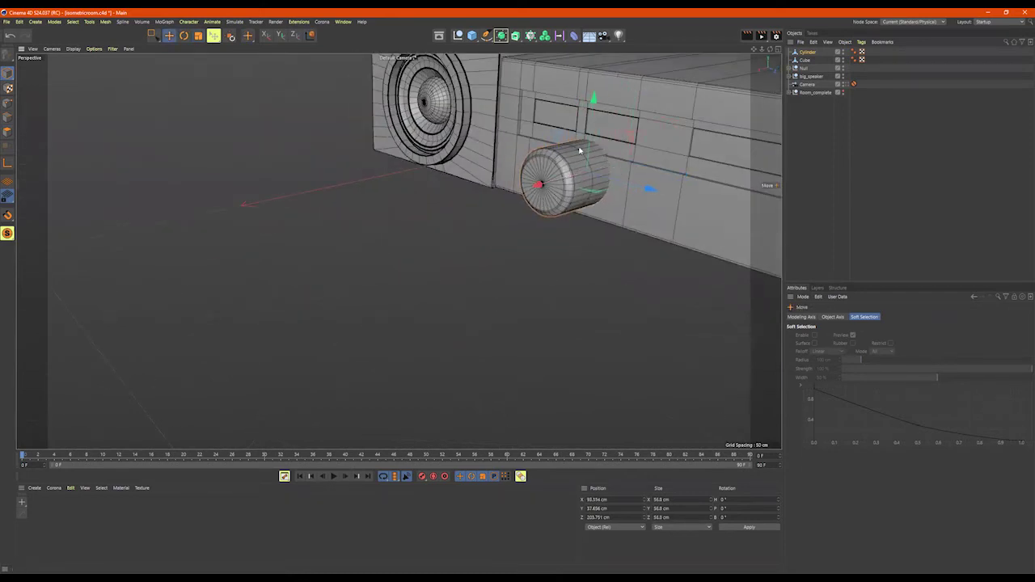
Step: Lower the knob to about Y 30 cm in front of the cabinet's lower front and scale it down
left_click_drag(594, 101, 593, 110)
key("t")
mouse_move(623, 227)
left_mouse_down()
mouse_move(490, 254)
mouse_move(552, 226)
mouse_move(615, 222)
left_mouse_up()
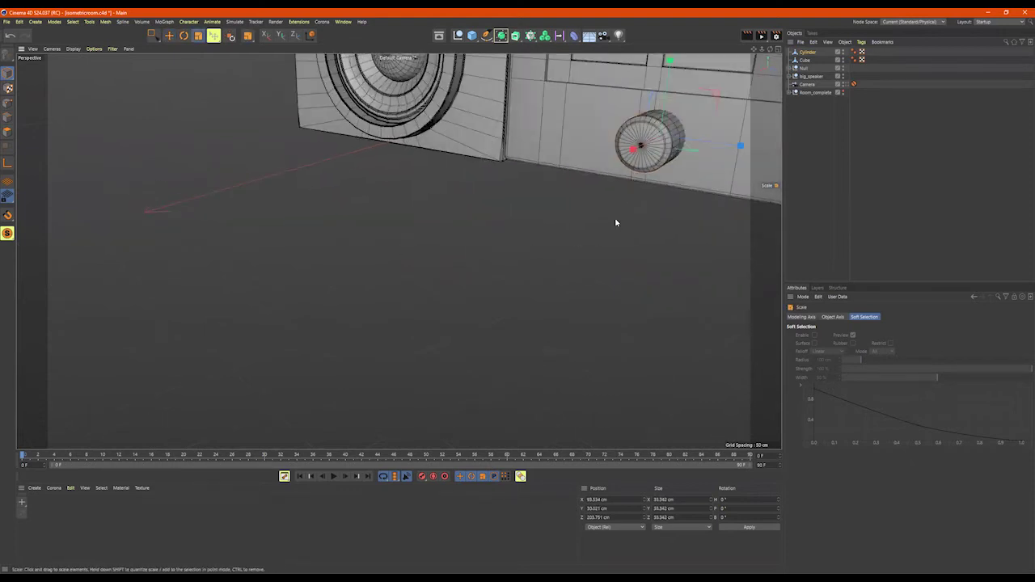
middle_click_drag(615, 223, 545, 286, "alt")
scroll(543, 286, "down", 2)
mouse_move(506, 292)
left_mouse_down("alt")
mouse_move(533, 281)
mouse_move(511, 291)
left_mouse_up("alt")
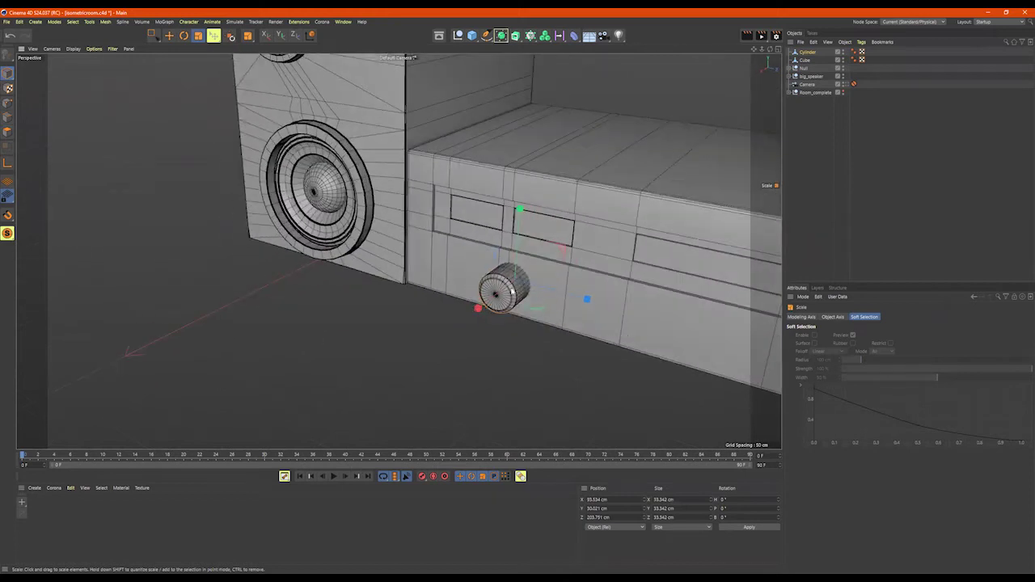
Step: Scale the knob to about 29 cm and move it along X to about 96.2 cm
right_click_drag(511, 291, 574, 290, "alt")
left_click_drag(574, 289, 488, 295, "alt")
mouse_move(576, 321)
left_mouse_down()
mouse_move(527, 326)
mouse_move(592, 304)
mouse_move(575, 318)
left_mouse_up()
key("e")
left_click_drag(494, 293, 479, 307)
mouse_move(596, 303)
right_mouse_down("alt")
mouse_move(513, 296)
mouse_move(375, 317)
mouse_move(262, 317)
right_mouse_up("alt")
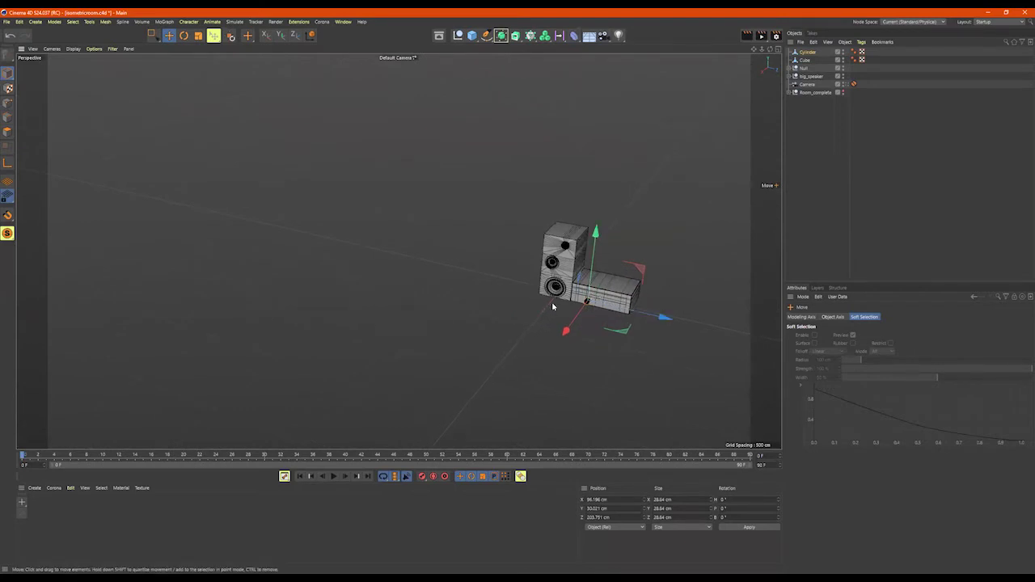
scroll(553, 306, "up", 15)
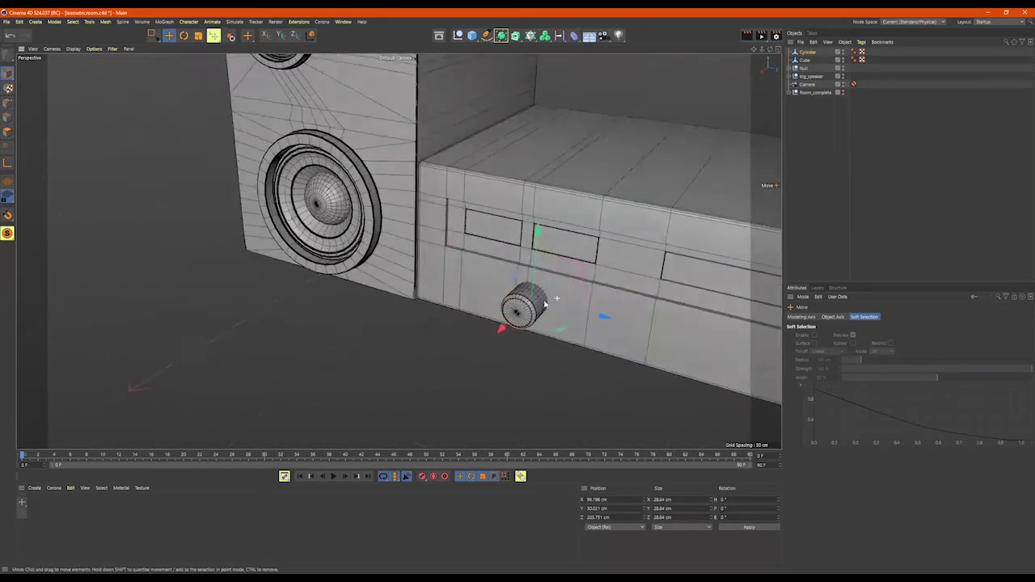
Step: Move the knob below the gap between the two small inset panels, to about X 91.7 cm and Z 196.6 cm
left_click_drag(544, 304, 566, 296, "alt")
scroll(571, 294, "up", 4)
left_click_drag(508, 332, 585, 315)
scroll(594, 316, "down", 3)
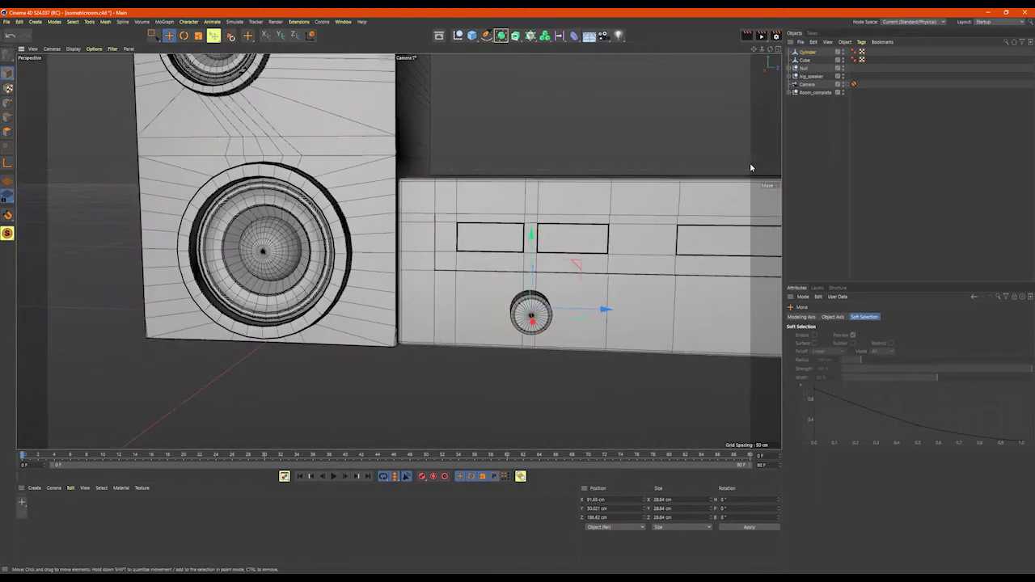
Step: Rename the cylinder as knob_shiny
left_click(807, 54)
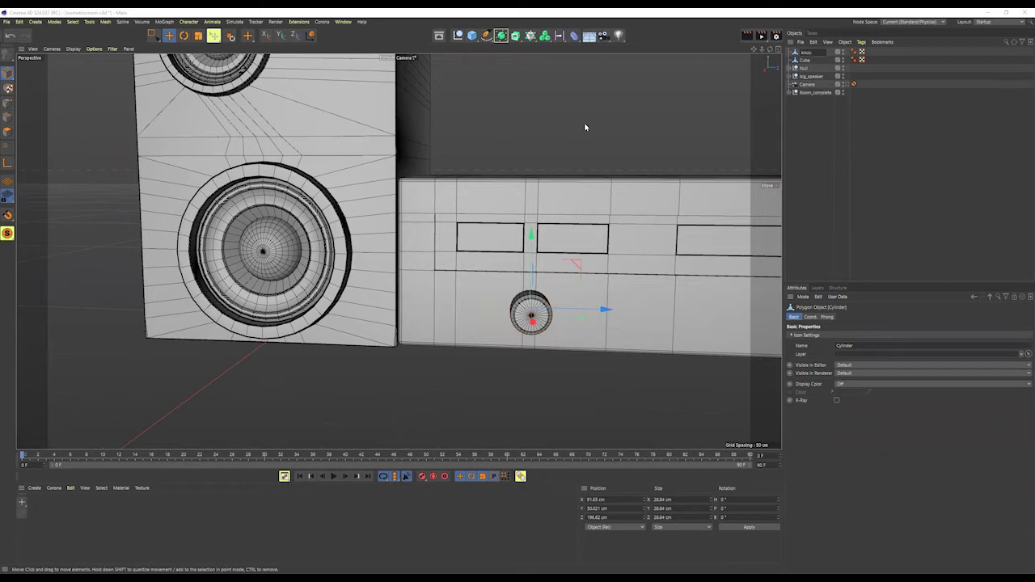
type("knob_shiny")
key("Return")
Step: Duplicate the knob three times along Z into an evenly spaced row of four, at about Z 254, 310 and 369 cm
left_click_drag(597, 282, 626, 307, "alt")
middle_click_drag(626, 307, 585, 288, "alt")
left_click_drag(585, 288, 611, 290, "alt")
middle_click_drag(610, 290, 588, 278, "alt")
left_click_drag(545, 279, 622, 283, "ctrl")
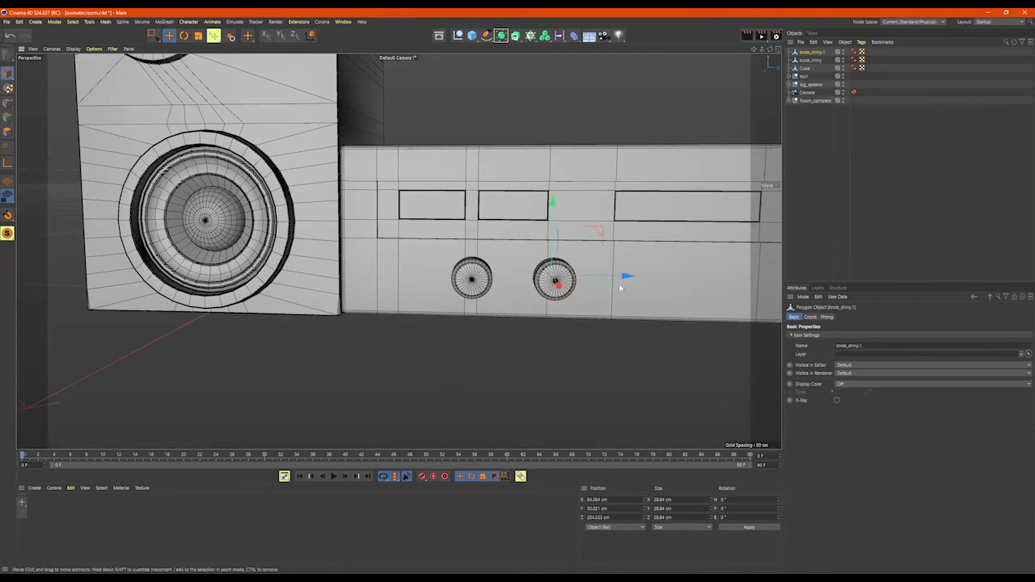
middle_click_drag(622, 283, 550, 273, "alt")
left_click_drag(557, 271, 640, 274, "ctrl")
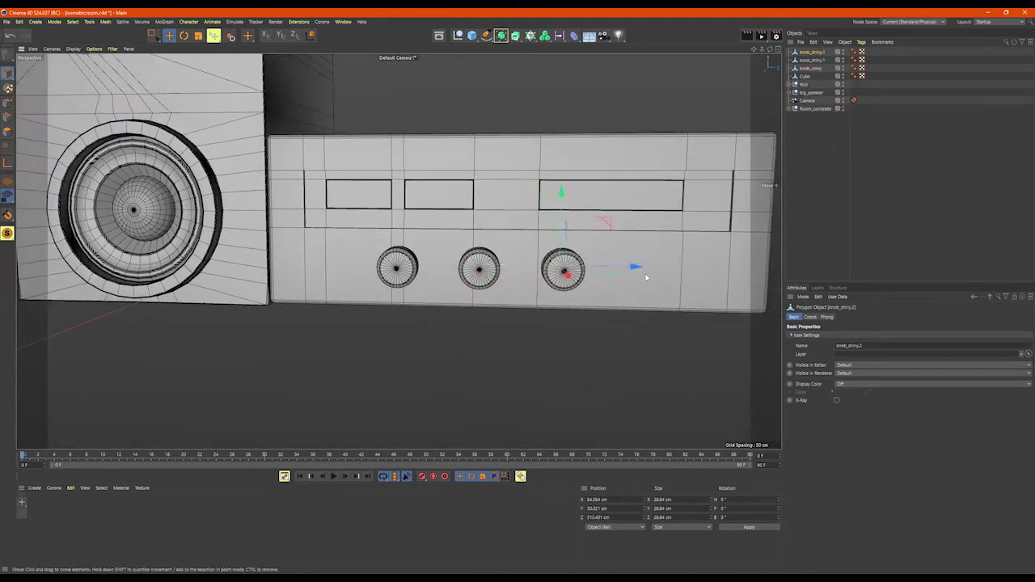
middle_click_drag(645, 276, 569, 271, "alt")
mouse_move(573, 270)
left_mouse_down("ctrl")
mouse_move(645, 272)
mouse_move(584, 274)
left_mouse_up("ctrl")
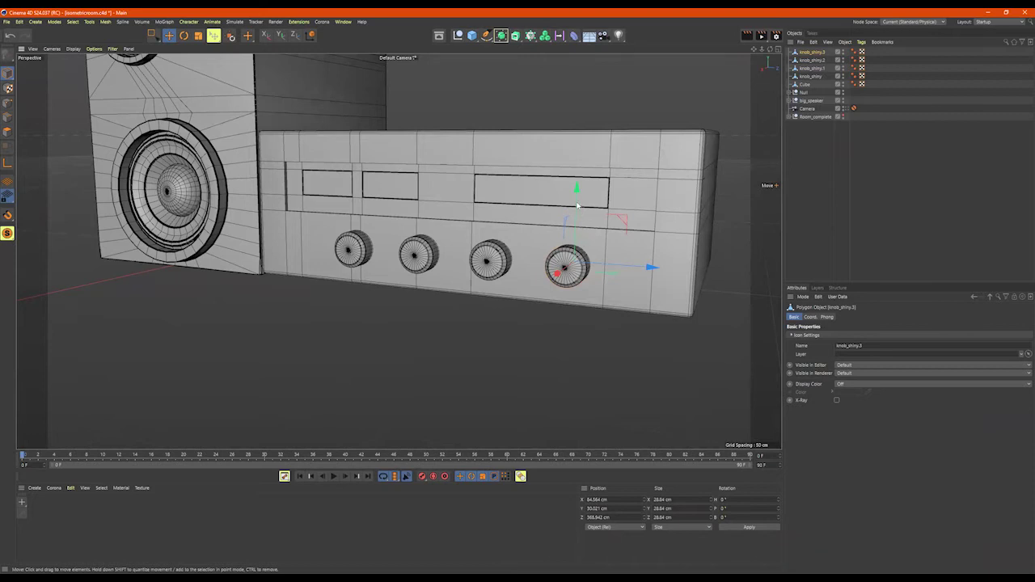
Step: Duplicate the last large knob upward to about Y 62 cm and scale the copy down to about 10.4 cm
left_click_drag(578, 154, 578, 155, "ctrl")
key("r")
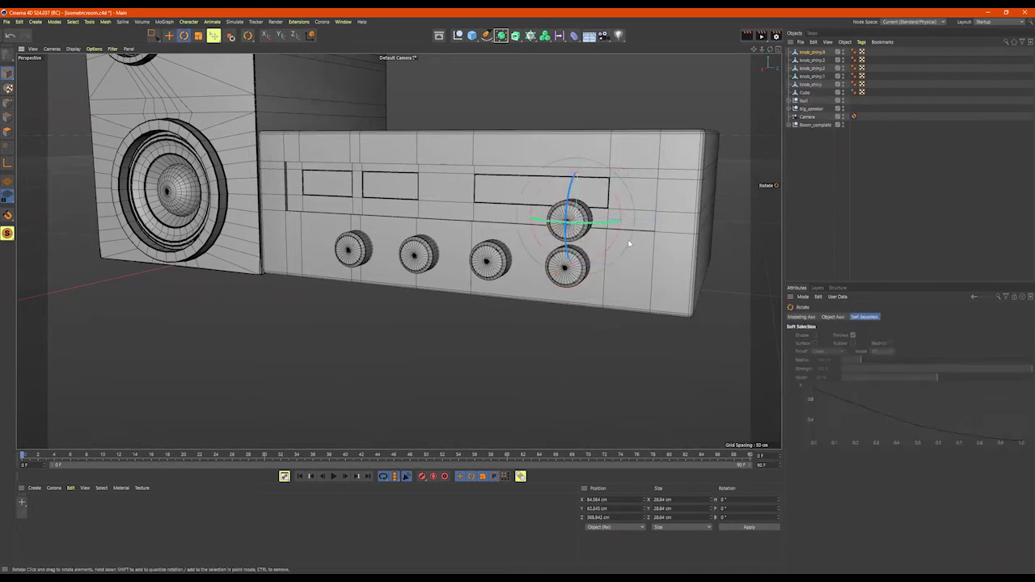
left_click_drag(627, 241, 606, 253)
key("ctrl+z")
key("t")
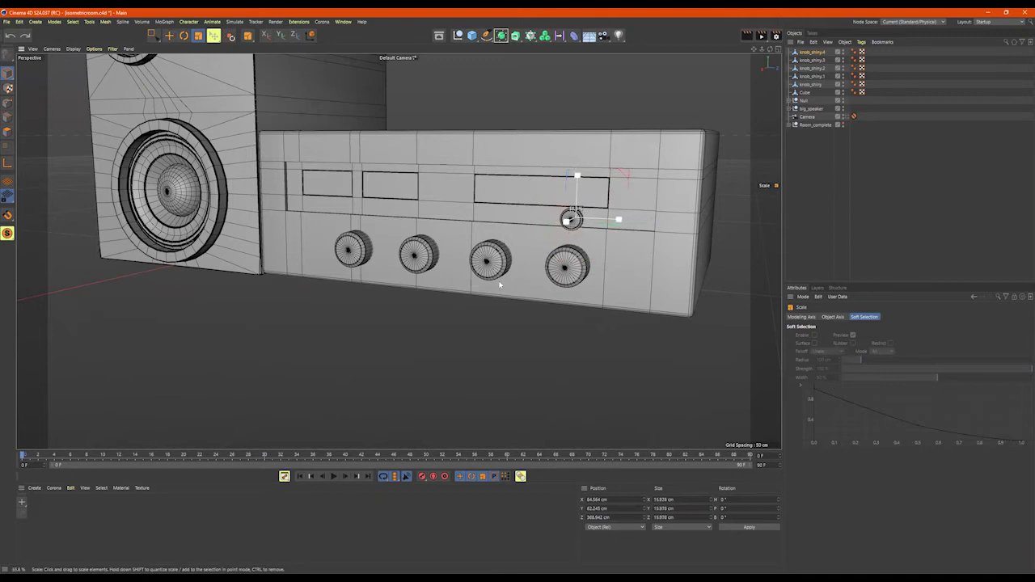
scroll(516, 217, "up", 4)
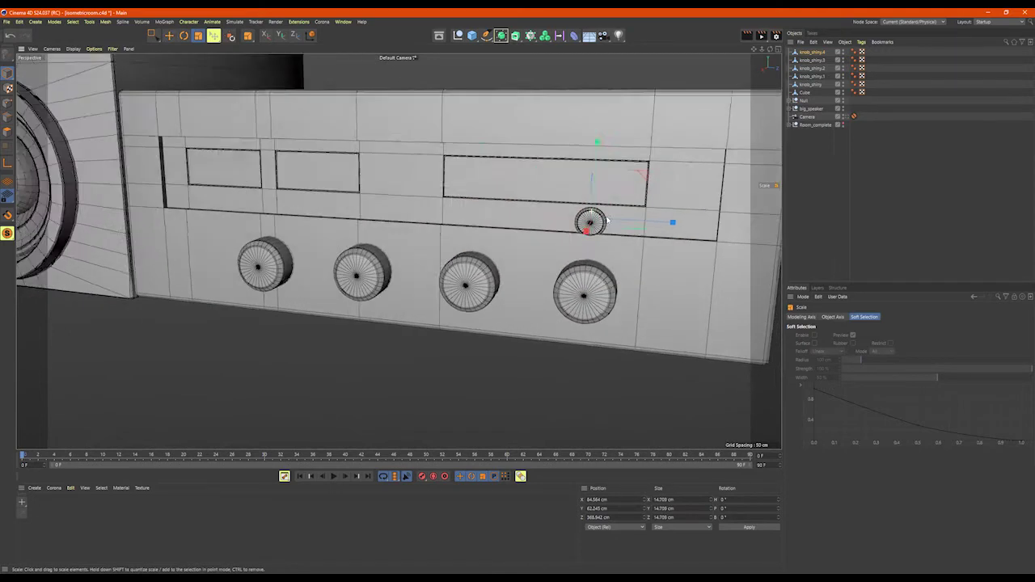
middle_click_drag(592, 222, 531, 231, "alt")
left_click_drag(532, 231, 524, 237, "alt")
right_click_drag(524, 237, 603, 251, "alt")
left_click_drag(603, 252, 522, 245)
Step: Move the small knob to about Y 63.8 cm below the wide inset panel and duplicate it twice into a row of three
key("e")
left_click_drag(564, 161, 616, 212)
middle_click_drag(595, 257, 564, 225, "alt")
scroll(661, 239, "down", 2)
left_click_drag(564, 226, 647, 229, "alt")
key("r")
key("t")
key("e")
scroll(631, 227, "down", 5)
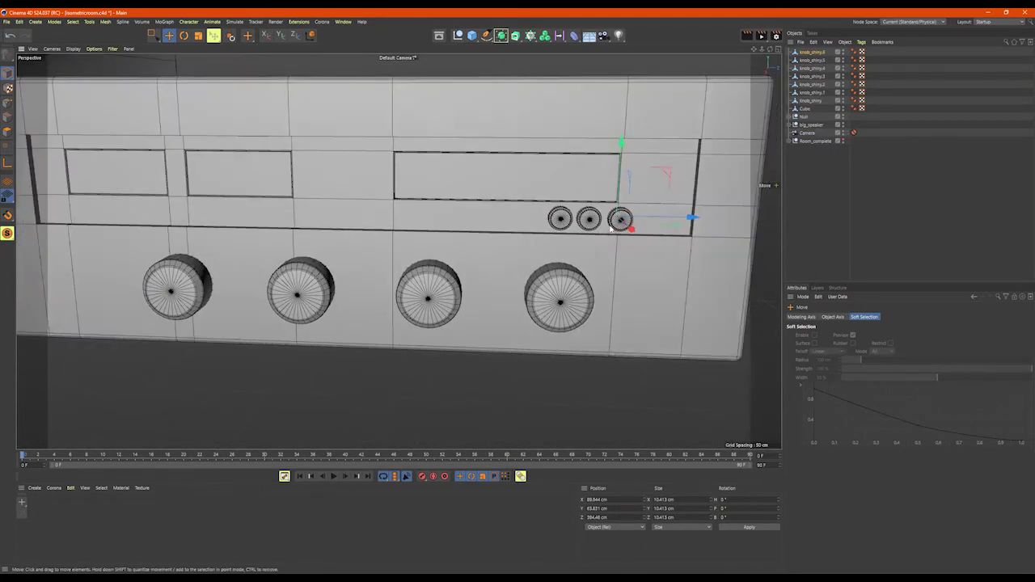
Step: Move the three small knobs together to about Z 285 cm, between the small and wide panels, and scale them to about 9.1 cm
middle_click_drag(647, 229, 687, 224, "alt")
left_click(630, 216, "shift")
left_click(604, 215, "shift")
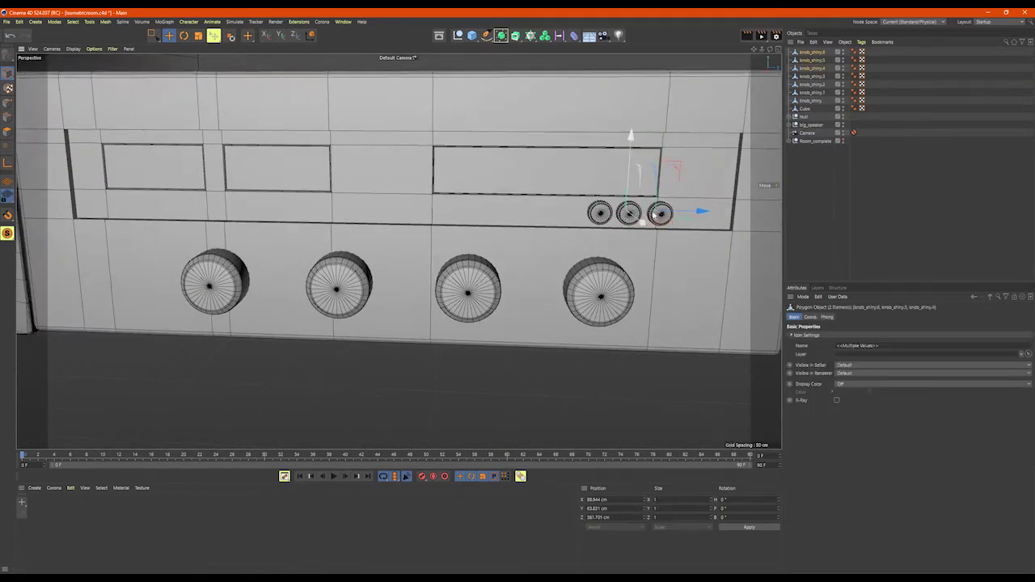
left_click_drag(597, 214, 400, 219, "ctrl")
key("r")
key("t")
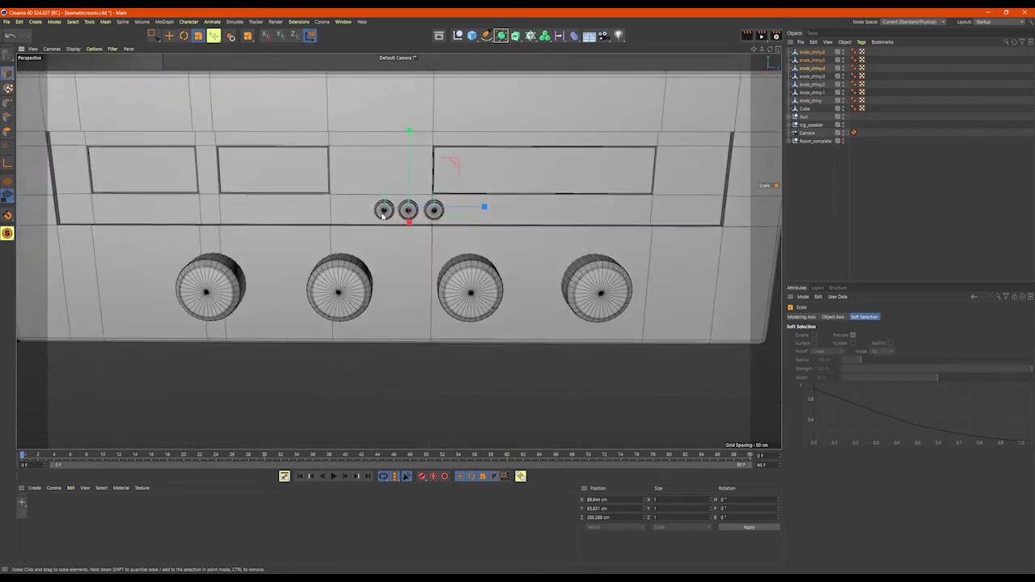
Step: Duplicate the small knob nearest the speaker once more toward the speaker, extending the row to four
left_click(382, 215)
key("e")
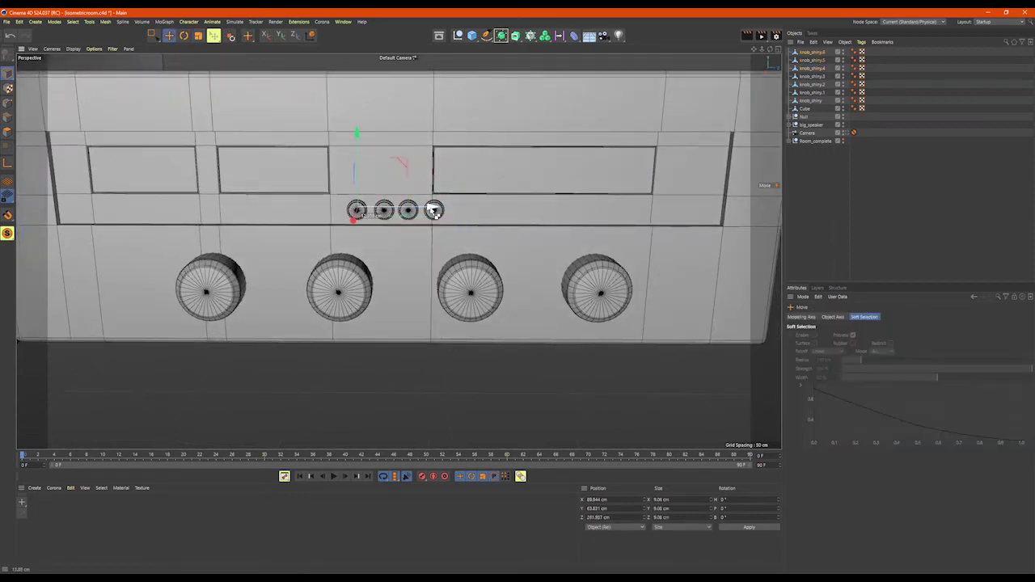
left_click_drag(432, 211, 432, 210, "ctrl")
Step: Duplicate the two small knobs nearest the speaker to a spot below the first small inset panel
middle_click_drag(368, 212, 428, 213, "alt")
right_click_drag(427, 213, 466, 219, "alt")
left_click(466, 220, "shift")
right_click_drag(550, 238, 495, 241, "alt")
middle_click_drag(495, 242, 524, 245, "alt")
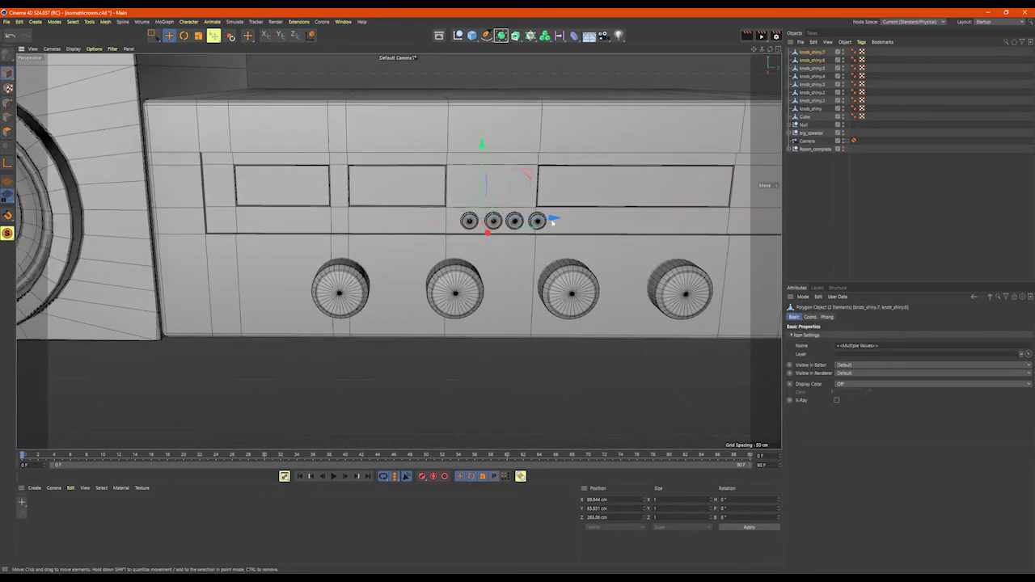
left_click_drag(555, 219, 375, 224, "ctrl")
Step: Copy the speaker's dome to the front of the cabinet near the pair of small knobs and scale it to about 31 cm
right_click_drag(374, 224, 231, 209, "alt")
middle_click_drag(231, 209, 307, 235, "alt")
left_click(281, 237)
left_click_drag(281, 237, 443, 254, "alt")
key("t")
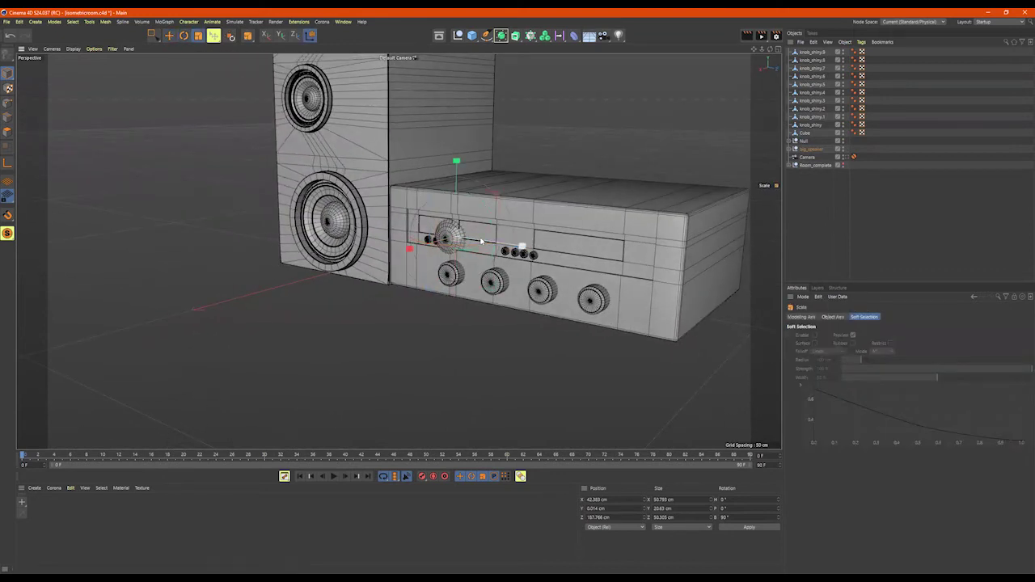
left_click_drag(403, 270, 397, 265)
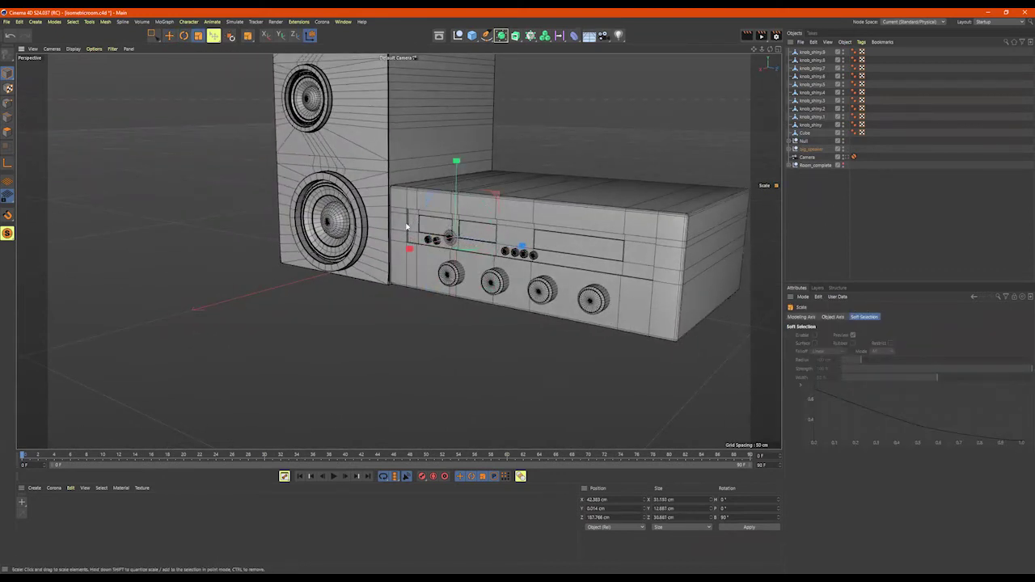
Step: Move the copied dome beside the pair of small knobs and scale it down to about 8.3 cm
scroll(403, 227, "up", 7)
key("e")
left_click_drag(593, 304, 558, 303)
key("t")
left_click_drag(644, 306, 433, 319)
key("e")
left_click_drag(560, 303, 501, 332)
key("r")
key("t")
left_click_drag(664, 329, 530, 325)
key("w")
key("w")
key("e")
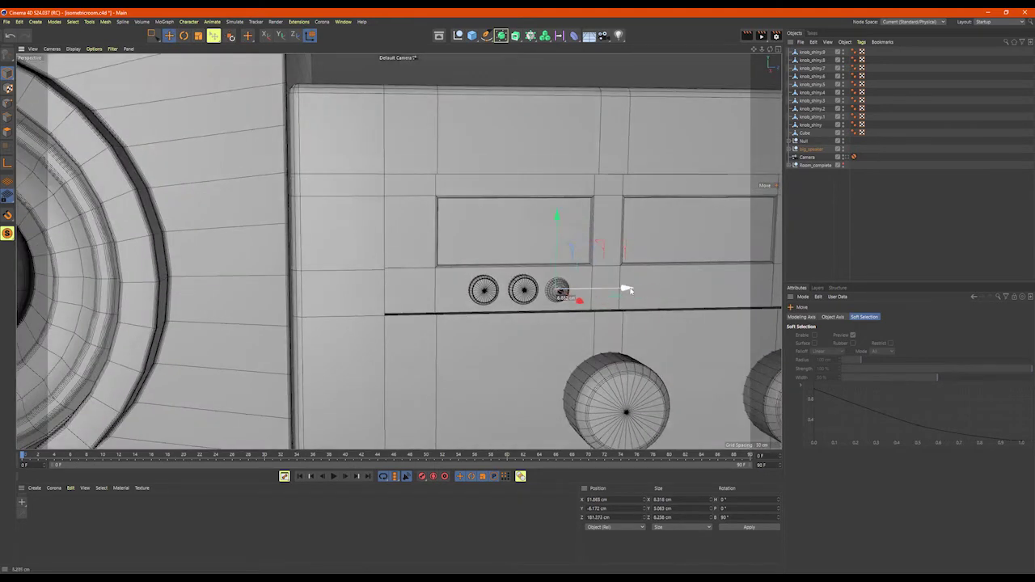
Step: Line the small dome up with the knob pair at about Z 182 cm and scale it down to about 5.8 cm
left_click_drag(628, 290, 625, 290)
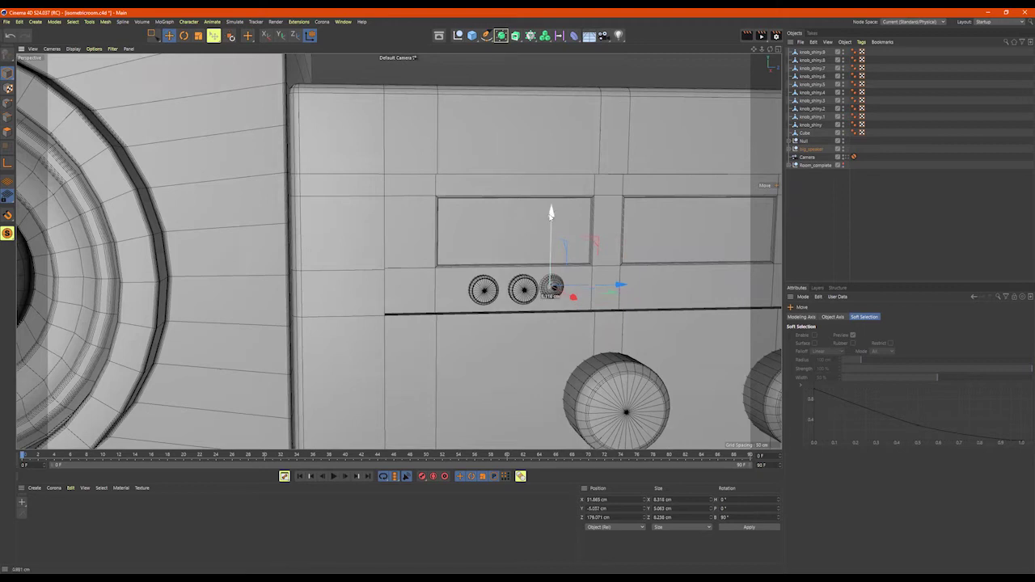
left_click_drag(552, 219, 552, 219)
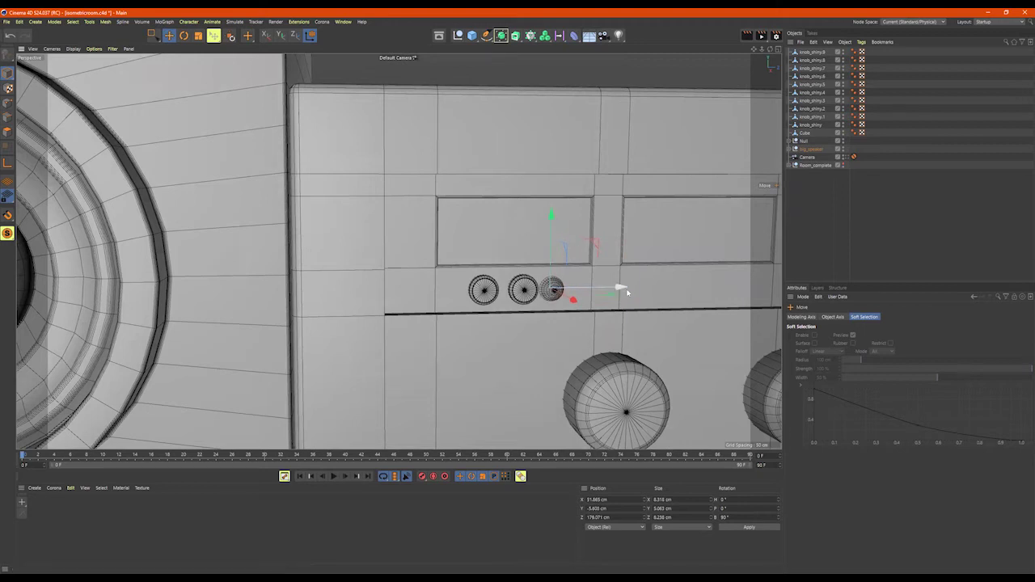
left_click_drag(629, 293, 503, 290)
key("r")
key("t")
left_click_drag(586, 291, 556, 285, "alt")
scroll(556, 284, "down", 3)
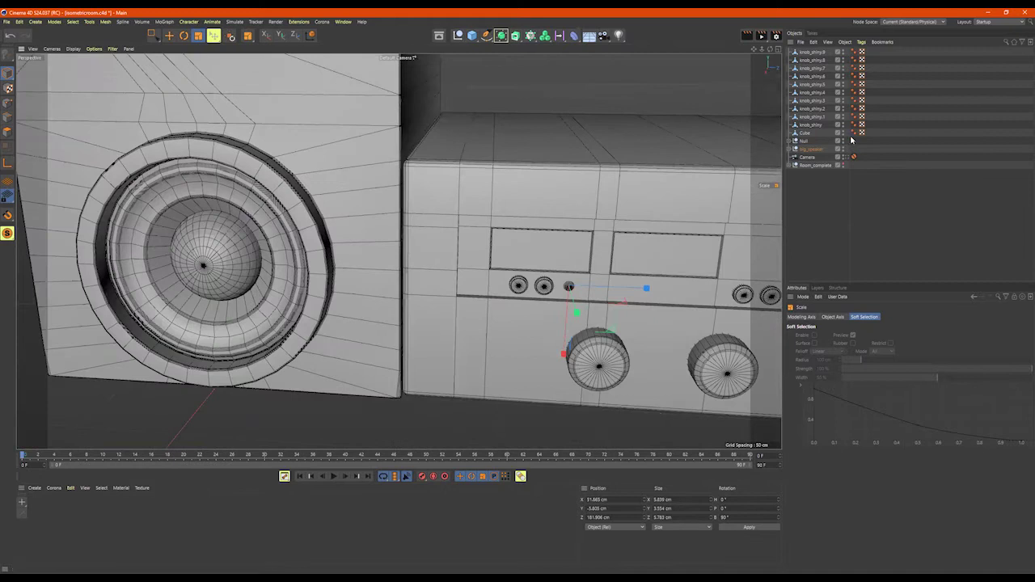
Step: Take the copied dome out of the big_speaker group to the top of the hierarchy and rename it red_dot
left_click(791, 150)
left_click_drag(816, 169, 809, 52)
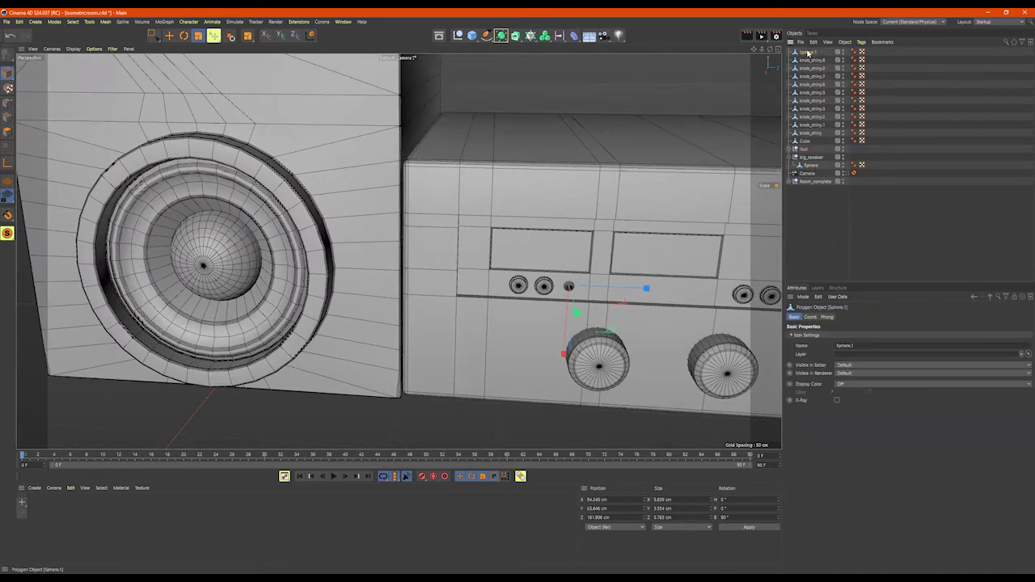
double_click(803, 53)
type("red_shin")
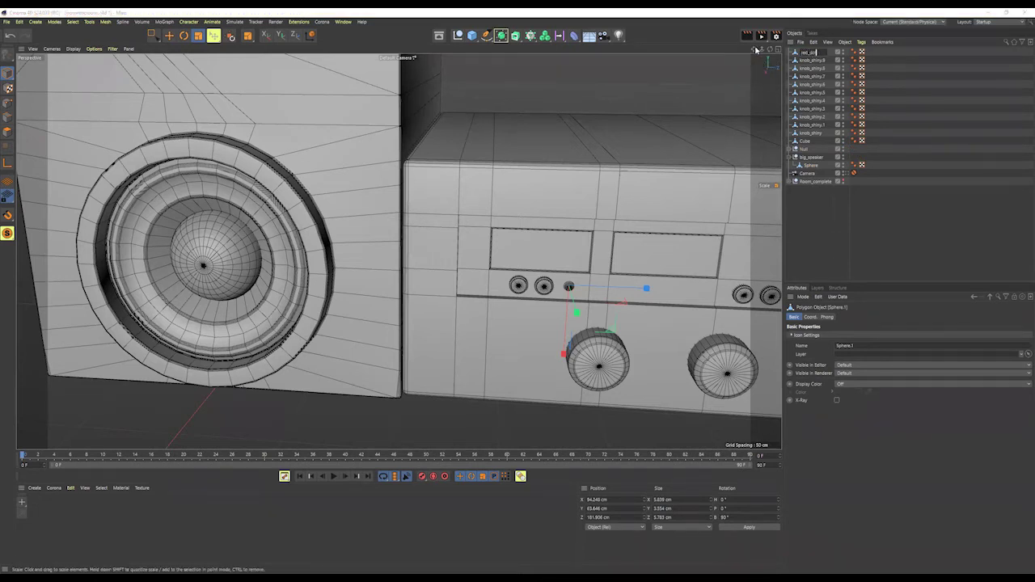
key("Return")
Step: Group all the knob_shiny objects under a null and name it knob_grp
left_click(819, 60)
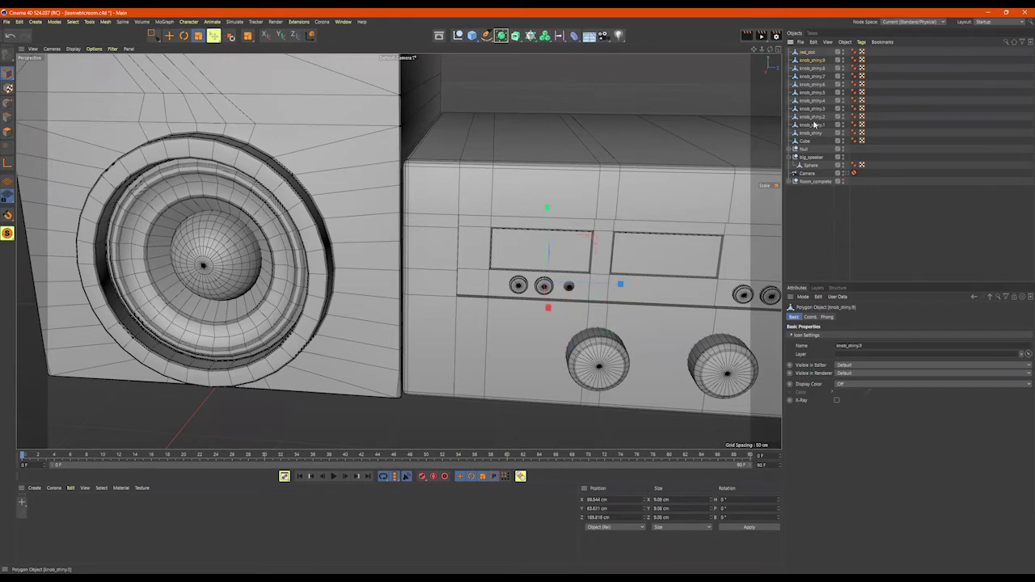
left_click(815, 133, "shift")
key("alt+g")
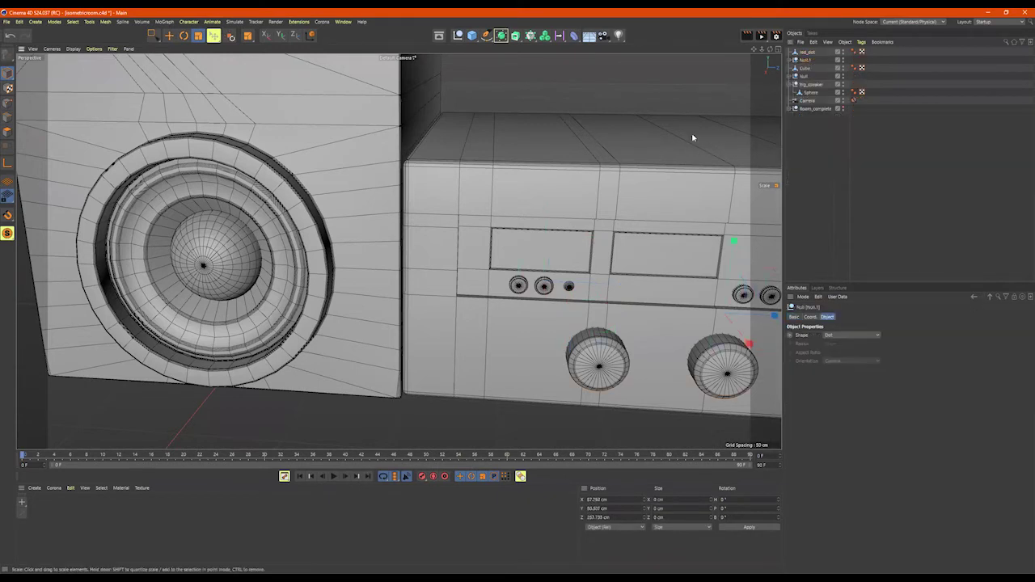
double_click(805, 59)
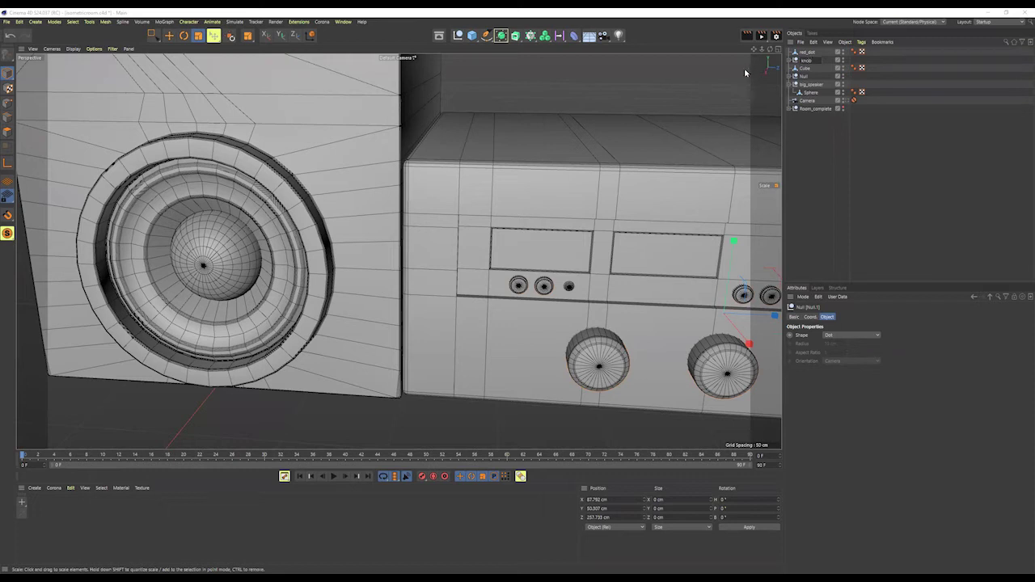
type("knobs_grp")
key("Return")
Step: Examine the cabinet with its knobs beside the speaker from several angles and distances
left_click_drag(587, 266, 484, 222, "alt")
scroll(604, 220, "down", 5)
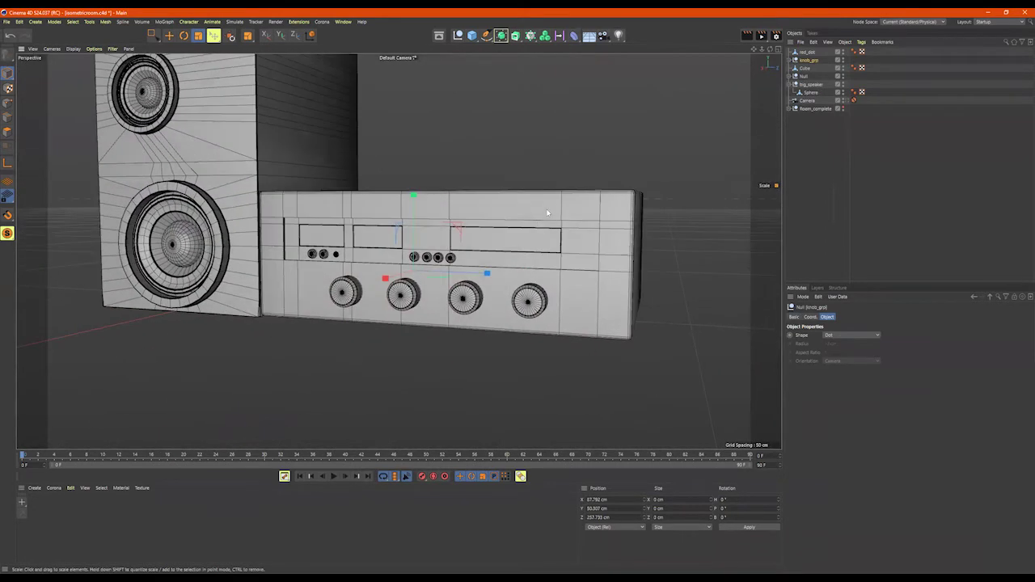
scroll(602, 218, "down", 4)
left_click_drag(601, 218, 564, 232, "alt")
scroll(564, 232, "down", 2)
mouse_move(564, 232)
left_mouse_down("alt")
mouse_move(483, 225)
mouse_move(536, 220)
mouse_move(562, 249)
mouse_move(552, 244)
mouse_move(568, 226)
left_mouse_up("alt")
middle_click_drag(568, 224, 559, 243, "alt")
left_click_drag(558, 242, 539, 259, "alt")
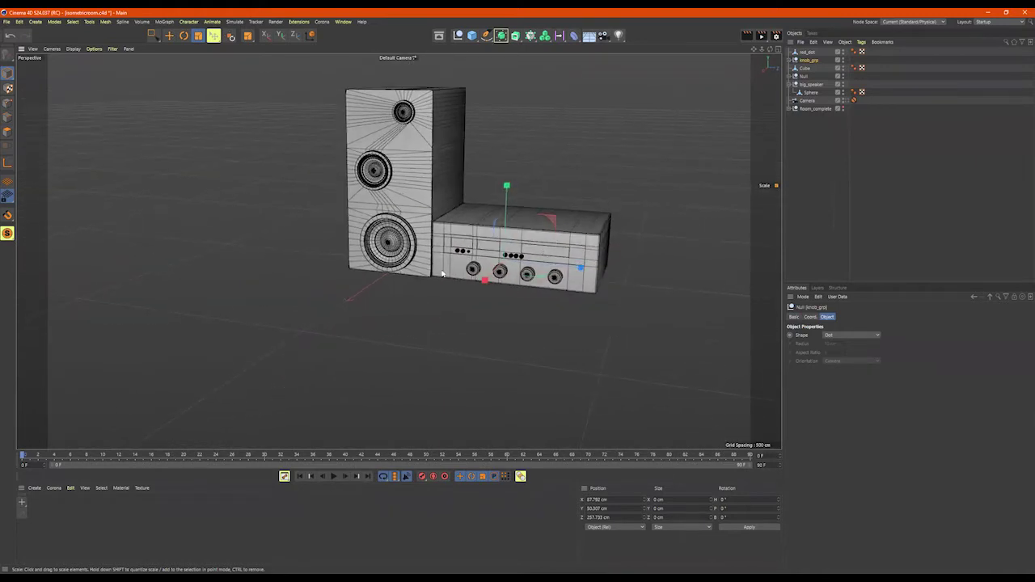
Step: Add a cube, flatten it to about 54 cm high and place it above the cabinet at about Y 229 and Z 280 cm
left_click(473, 37)
key("e")
left_click_drag(478, 271, 600, 283)
left_click_drag(530, 211, 542, 307)
key("r")
scroll(568, 163, "up", 4)
left_click_drag(612, 295, 730, 216, "alt")
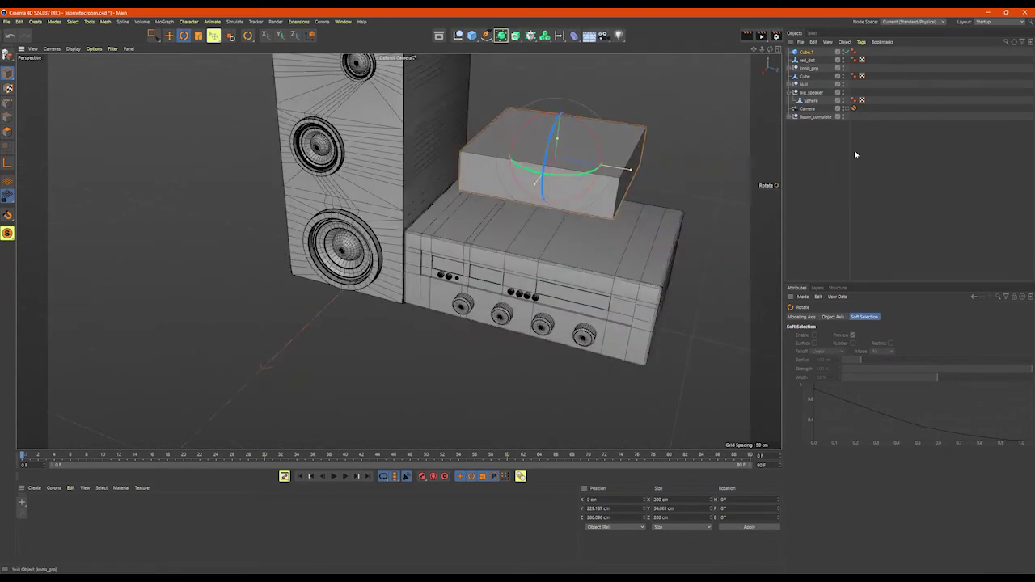
Step: Enable the new cube's fillet with a radius of about 1.08 cm and lengthen the cube along Z to about 357 cm
left_click(806, 53)
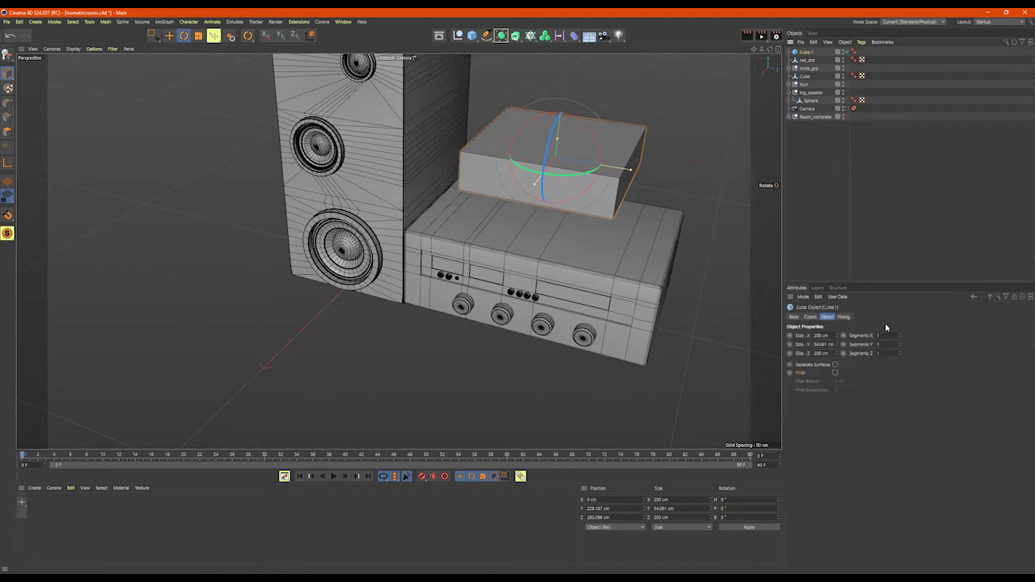
left_click(835, 373)
scroll(660, 146, "up", 5)
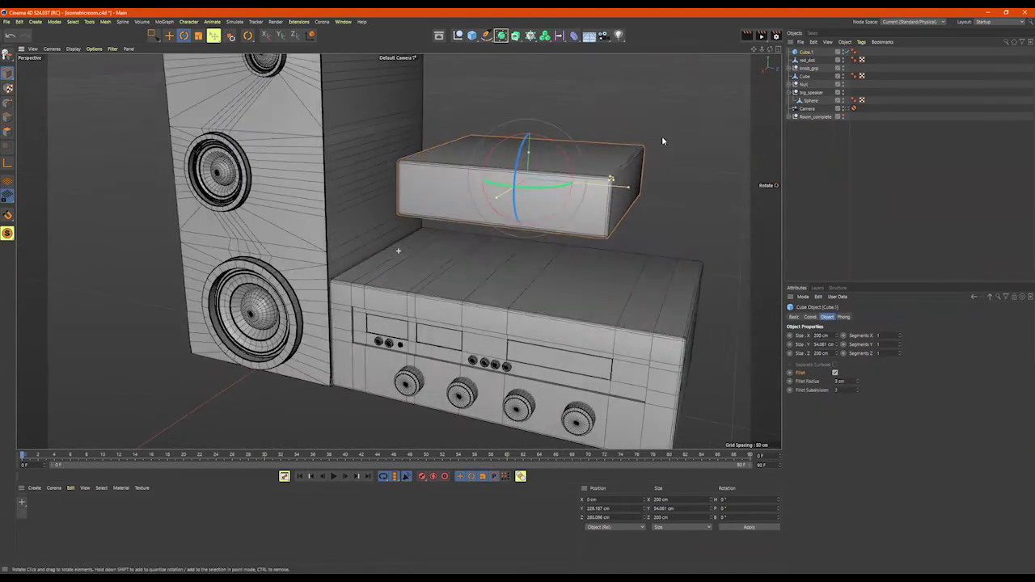
left_click_drag(662, 139, 643, 161, "alt")
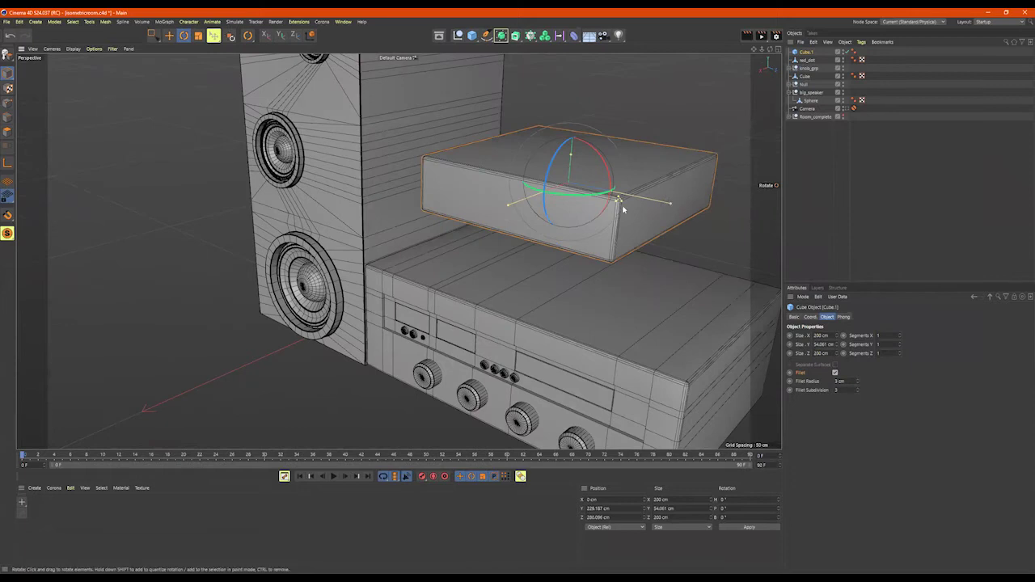
left_click_drag(619, 200, 720, 230)
left_click_drag(622, 223, 392, 191, "alt")
right_click_drag(392, 191, 464, 201, "alt")
left_click_drag(464, 200, 466, 215, "alt")
Step: In the right view, trim the cube's Z size to about 356.7 cm and lower it onto the cabinet at about Y 152 cm
middle_click(464, 216)
middle_click(309, 321)
scroll(453, 229, "down", 2)
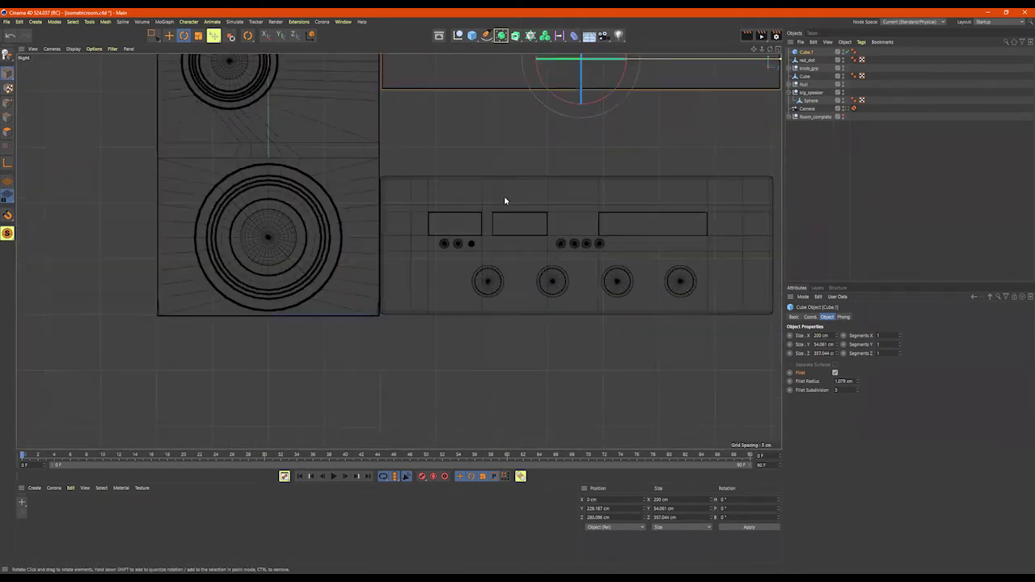
middle_click_drag(599, 123, 473, 322, "alt")
left_click_drag(654, 258, 655, 260)
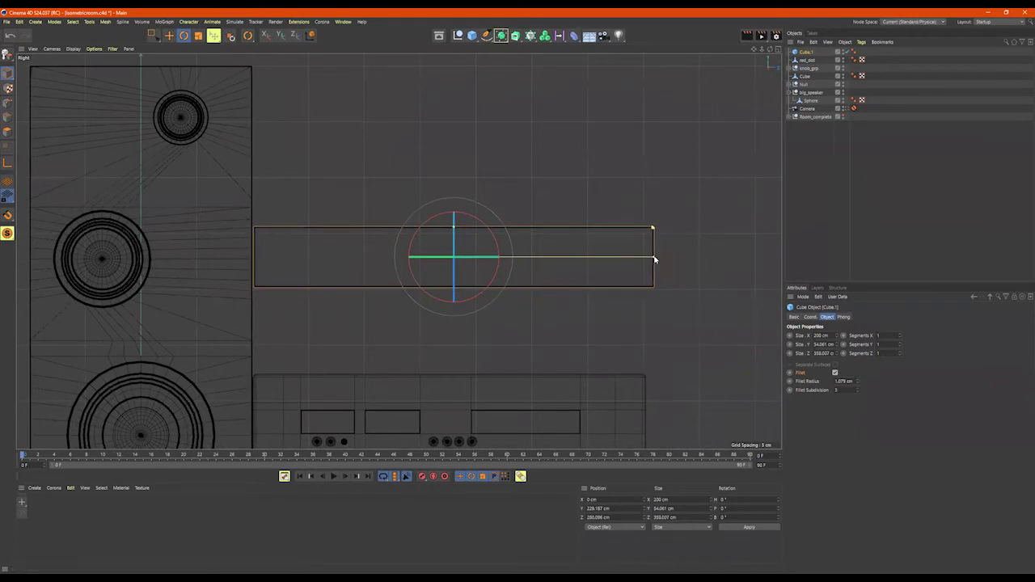
key("e")
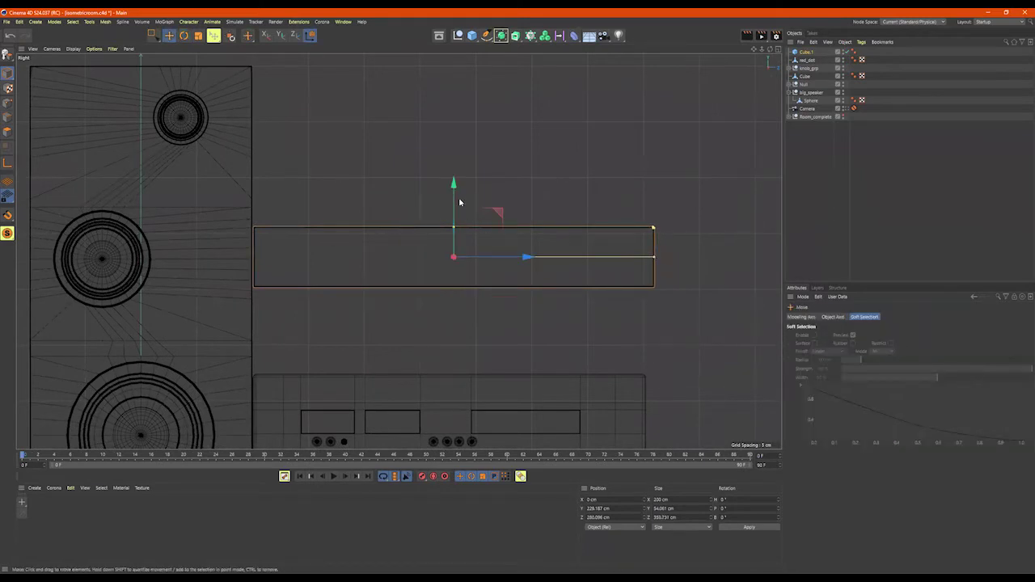
left_click_drag(453, 187, 453, 273)
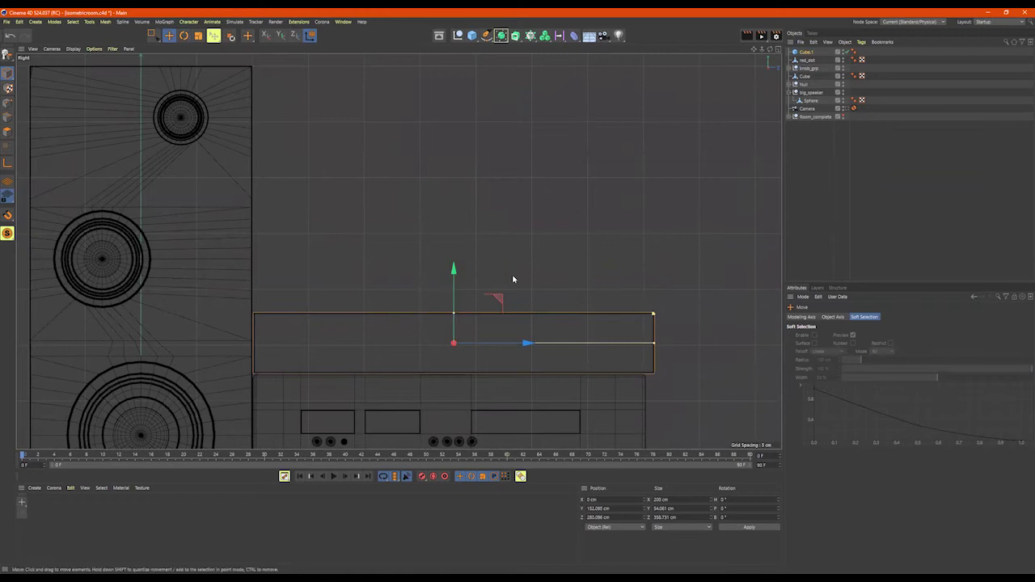
Step: Make the cube editable and move the points of its end away from the speaker to about Z 171 cm, flush with the cabinet's end
key("c")
left_click(7, 103)
left_click(154, 36)
left_click_drag(696, 382, 595, 263)
middle_click_drag(687, 319, 393, 12, "alt")
scroll(573, 224, "up", 10)
middle_click_drag(684, 390, 671, 334, "alt")
left_click_drag(640, 74, 554, 74)
scroll(557, 230, "down", 3)
middle_click_drag(537, 239, 550, 199, "alt")
scroll(550, 199, "down", 1)
left_click_drag(603, 96, 597, 98)
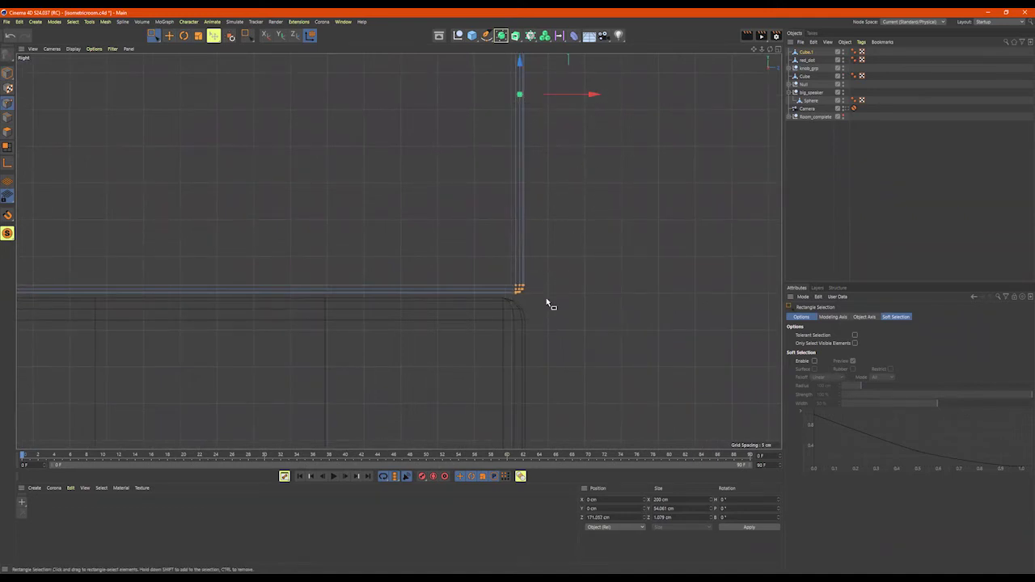
middle_click_drag(572, 193, 589, 240, "alt")
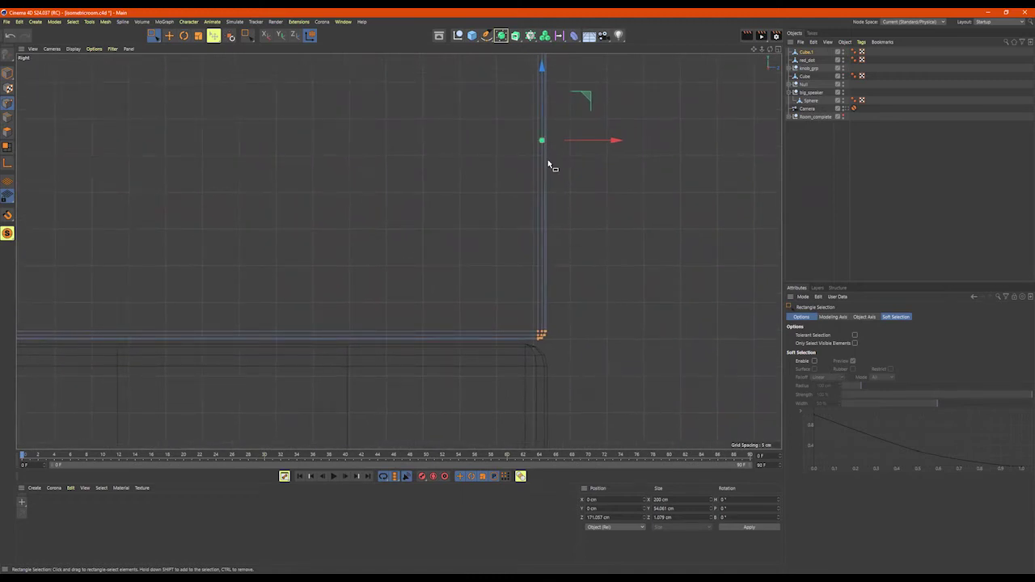
Step: Raise the upper unit slightly in the right view to about Y 151.8 cm so it rests on the cabinet
right_click_drag(639, 208, 549, 208, "alt")
middle_click_drag(469, 166, 491, 206, "alt")
left_click(8, 73)
left_click_drag(454, 169, 455, 170)
right_click_drag(445, 197, 519, 197, "alt")
middle_click_drag(527, 414, 504, 202, "alt")
middle_click_drag(503, 388, 502, 331, "alt")
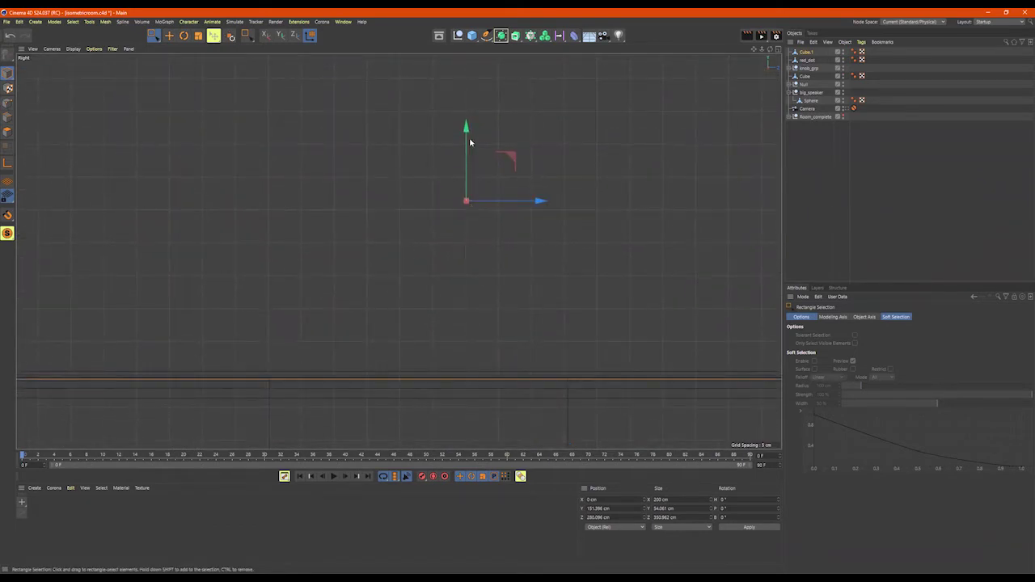
left_click_drag(466, 132, 466, 125)
Step: Examine in perspective how the upper unit sits on the cabinet beside the speaker
right_click_drag(506, 194, 461, 212, "alt")
middle_click(469, 214)
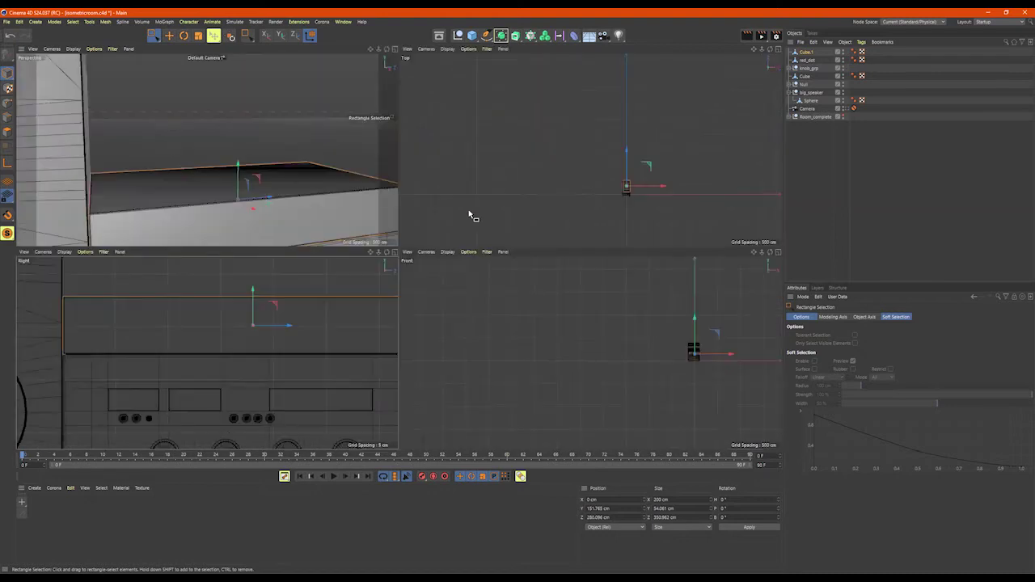
middle_click(300, 162)
scroll(430, 236, "down", 5)
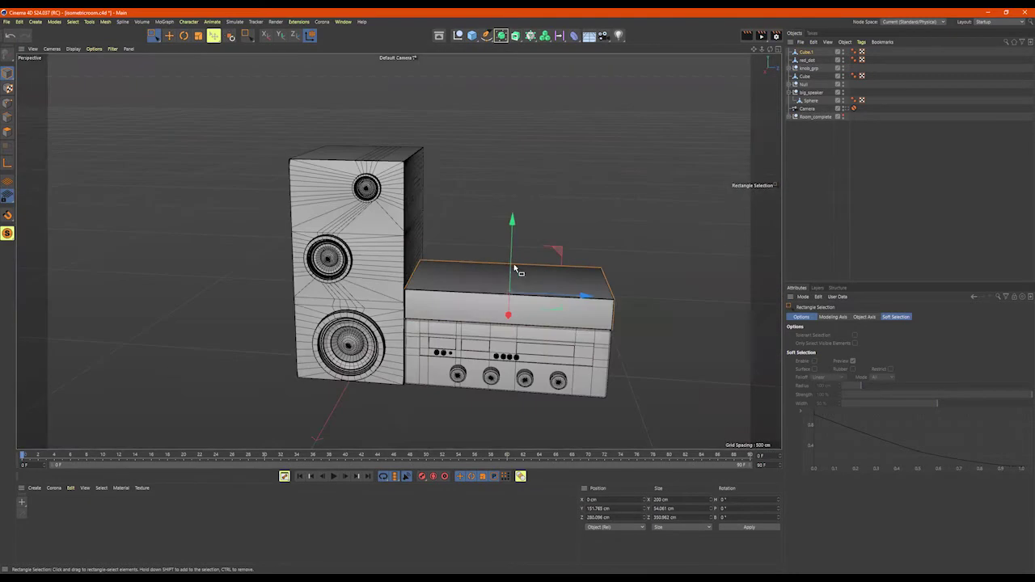
left_click_drag(573, 298, 540, 330, "alt")
right_click_drag(502, 271, 597, 259, "alt")
left_click_drag(596, 260, 625, 262, "alt")
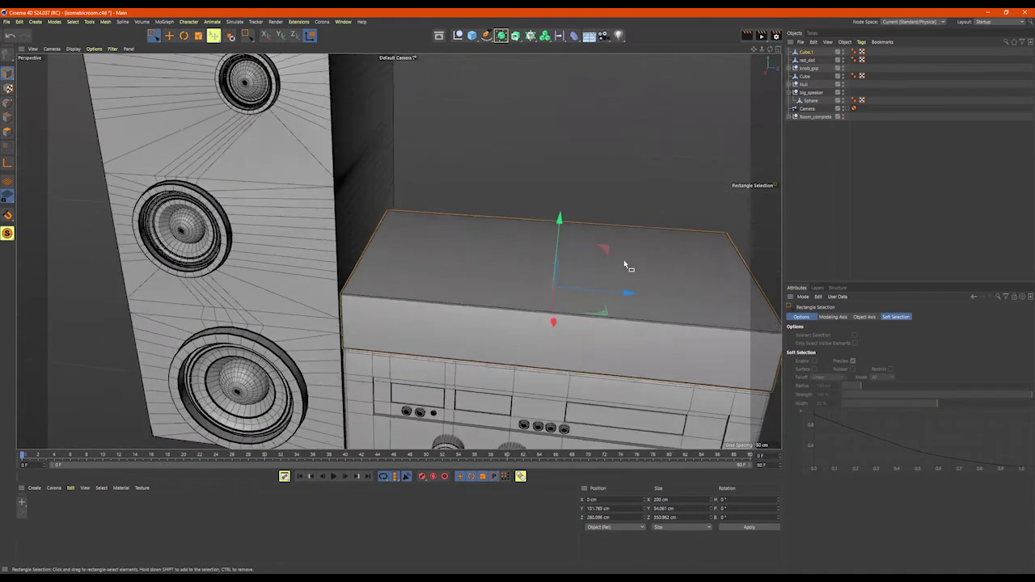
middle_click_drag(624, 262, 489, 219, "alt")
right_click_drag(489, 218, 486, 226, "alt")
left_click_drag(486, 227, 477, 227, "alt")
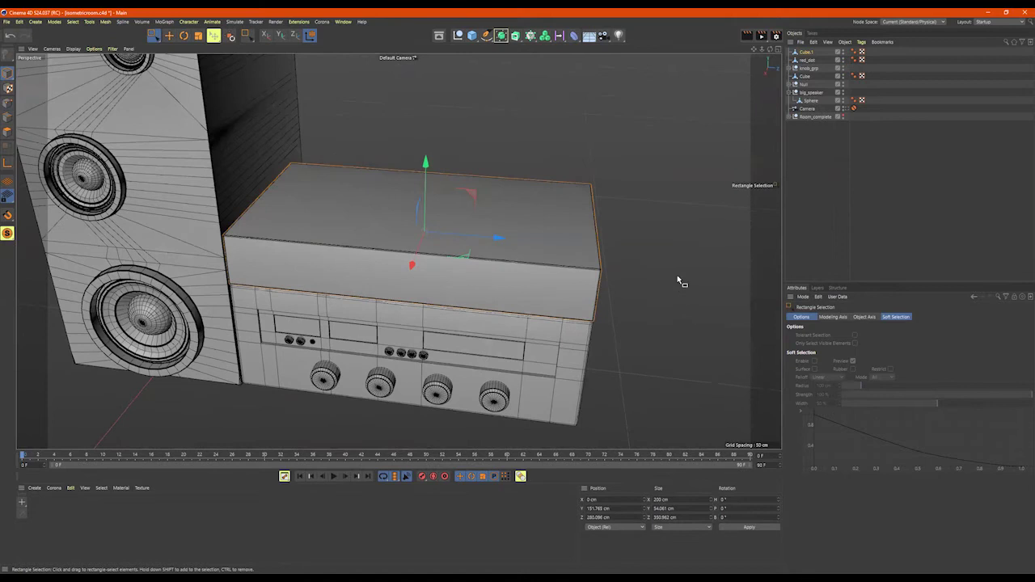
left_click_drag(571, 267, 599, 190, "alt")
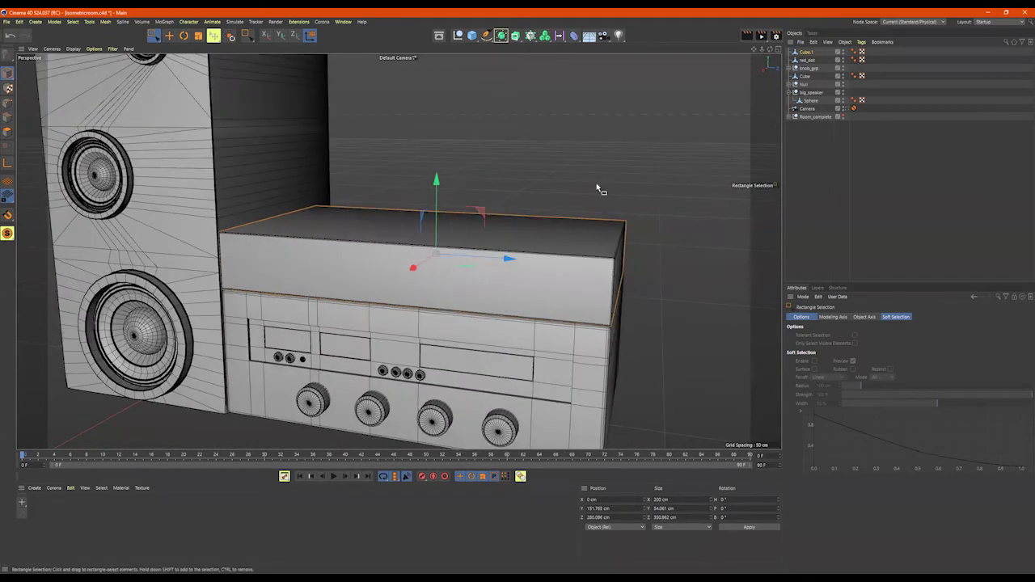
Step: Cut two horizontal edge loops around the upper unit, one near mid-height and one lower at about 57.7% offset
right_click(544, 254)
left_click(643, 160)
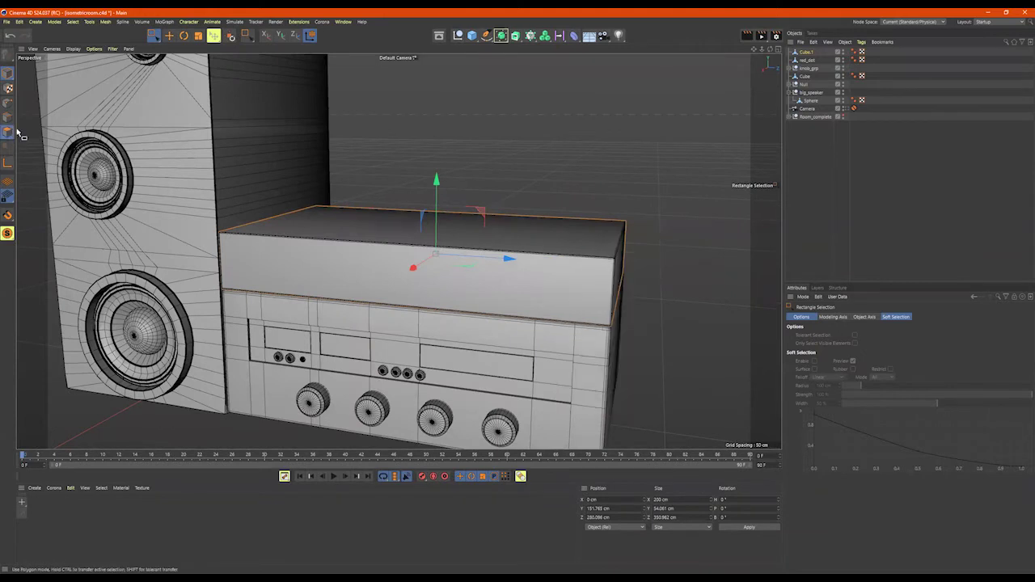
left_click(11, 132)
right_click(536, 125)
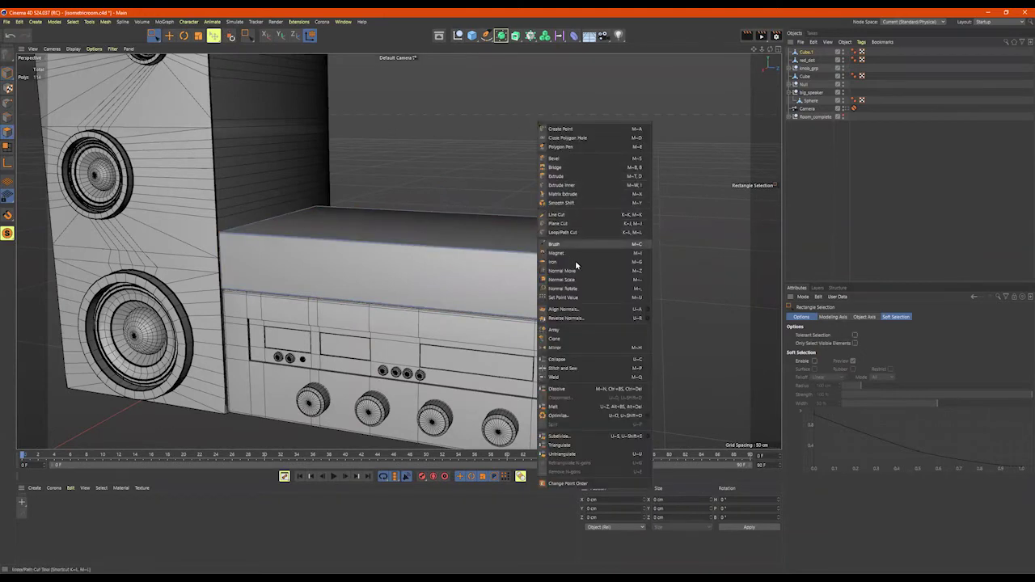
left_click(574, 233)
right_click_drag(538, 285, 592, 282, "alt")
left_click_drag(592, 282, 580, 271, "alt")
left_click(645, 282)
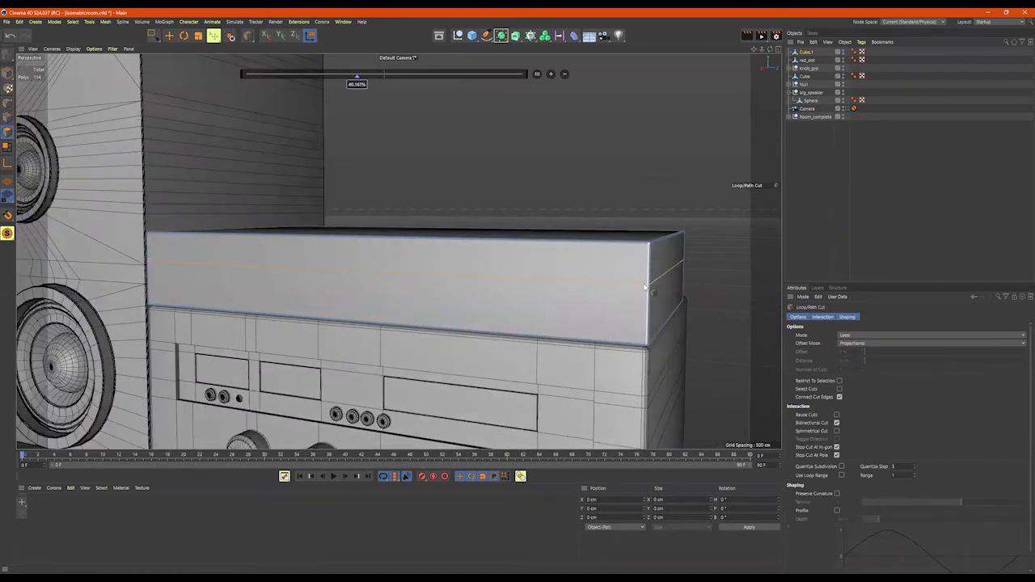
left_click(646, 321)
mouse_move(693, 323)
left_mouse_down("alt")
mouse_move(706, 314)
mouse_move(686, 316)
mouse_move(695, 314)
left_mouse_up("alt")
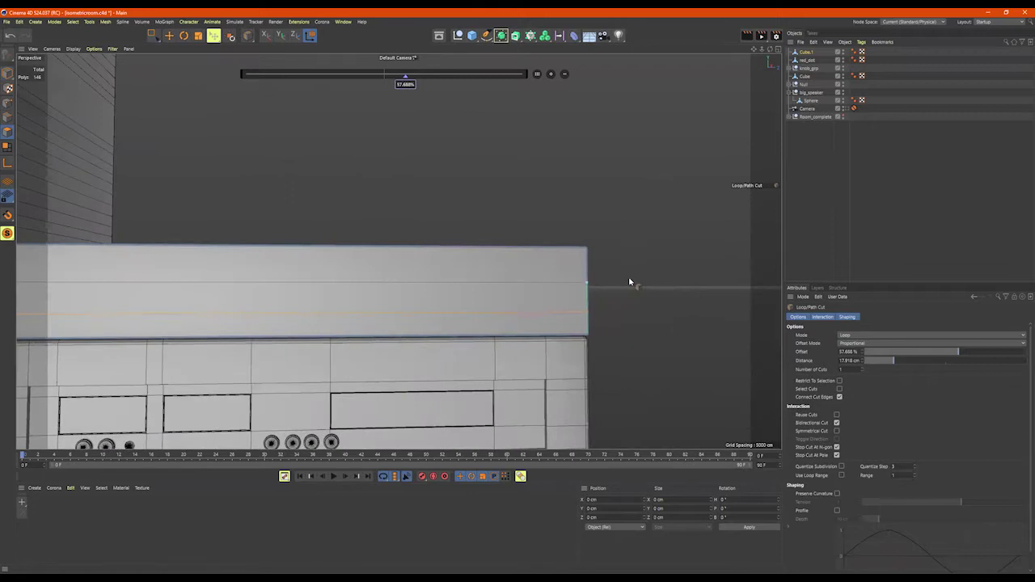
right_click_drag(630, 283, 612, 288, "alt")
left_click_drag(613, 288, 644, 332, "alt")
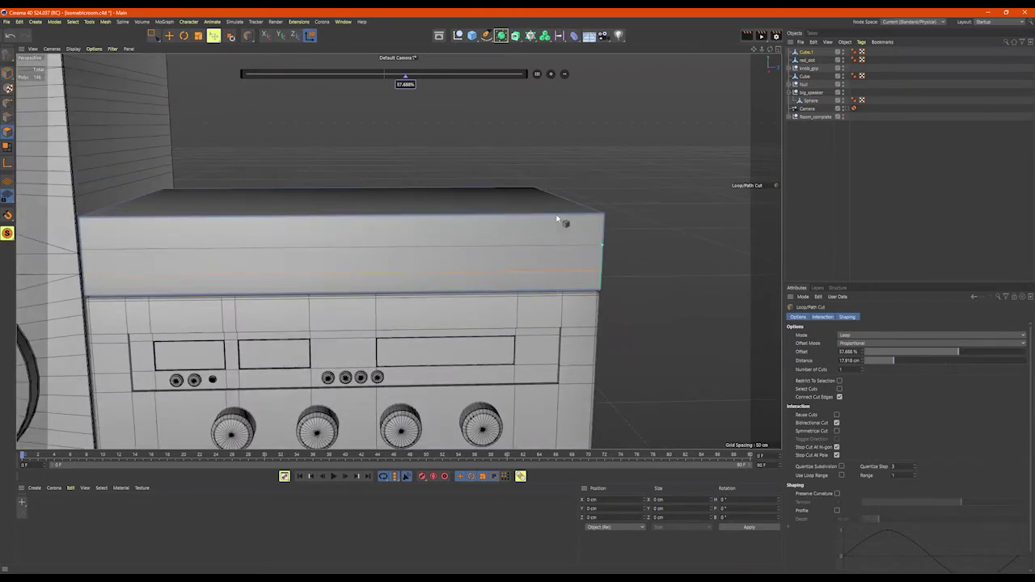
Step: Add two evenly spaced vertical loop cuts across the upper unit, dividing its length into thirds
left_click(359, 219)
left_click(550, 75)
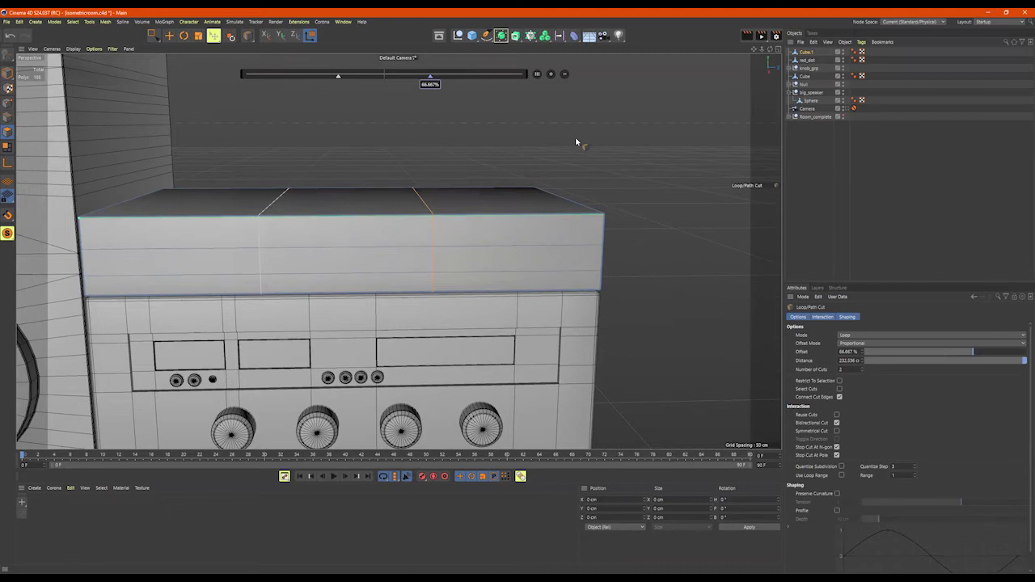
key("9")
left_click_drag(570, 157, 565, 162, "alt")
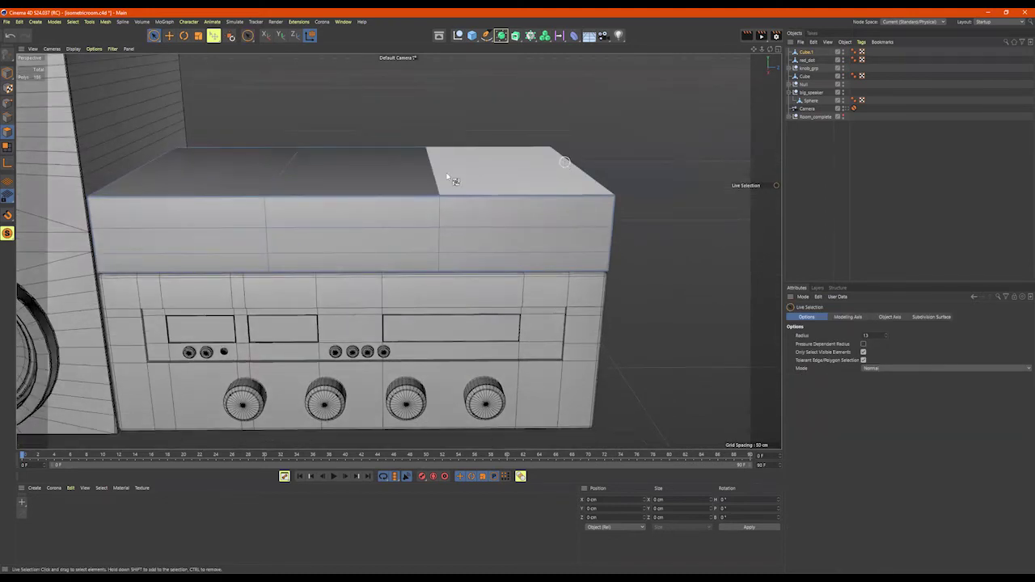
Step: Select both vertical edge loops of the upper unit and scale them apart along Z to about 292 cm
key("u")
key("l")
left_click(7, 118)
left_click(288, 174)
left_click(431, 176, "shift")
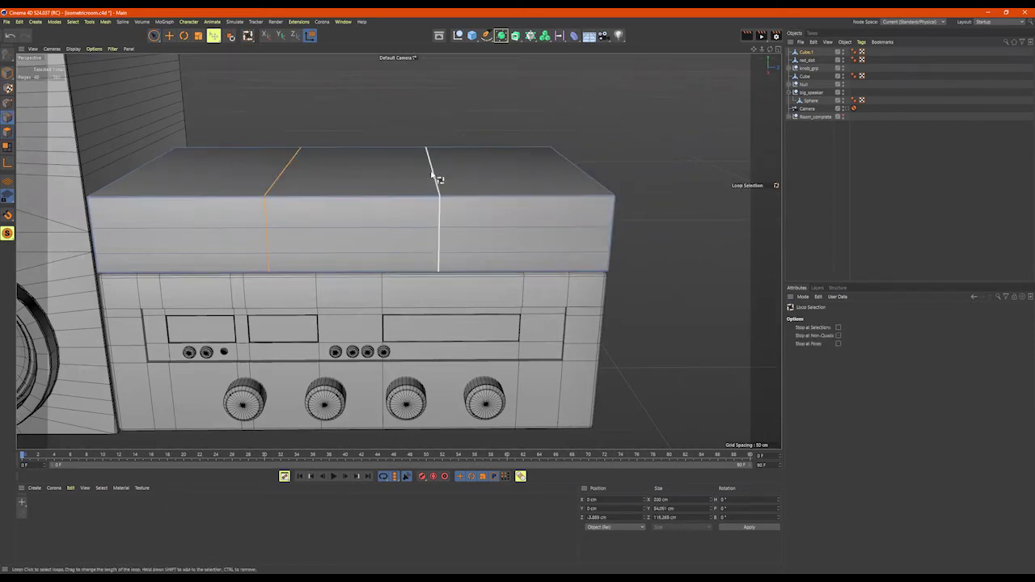
key("t")
left_click_drag(432, 201, 550, 211)
left_click_drag(344, 210, 361, 175, "alt")
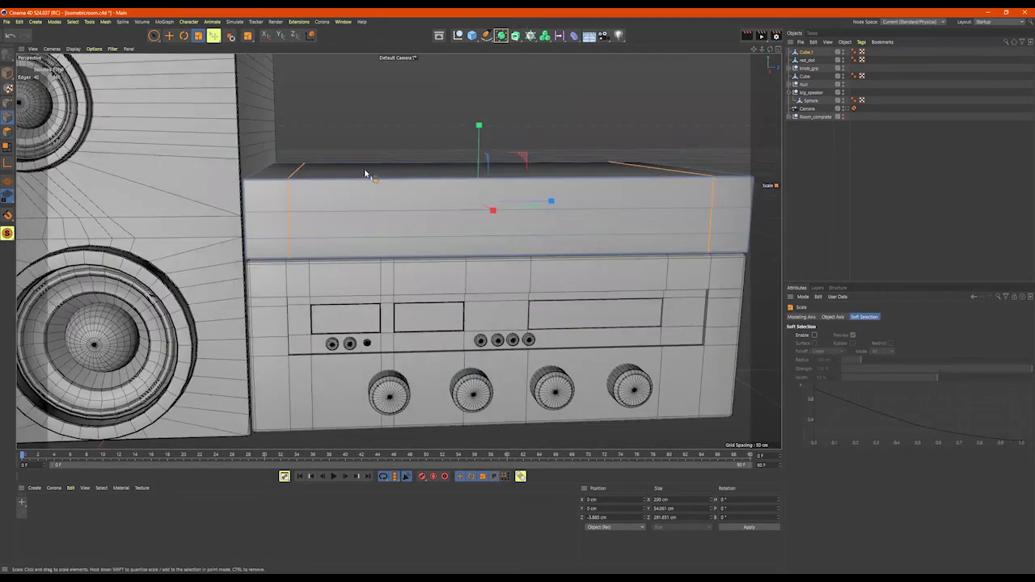
Step: Try two extra vertical loop cuts near the upper unit's speaker-side end and undo them
key("u")
key("u")
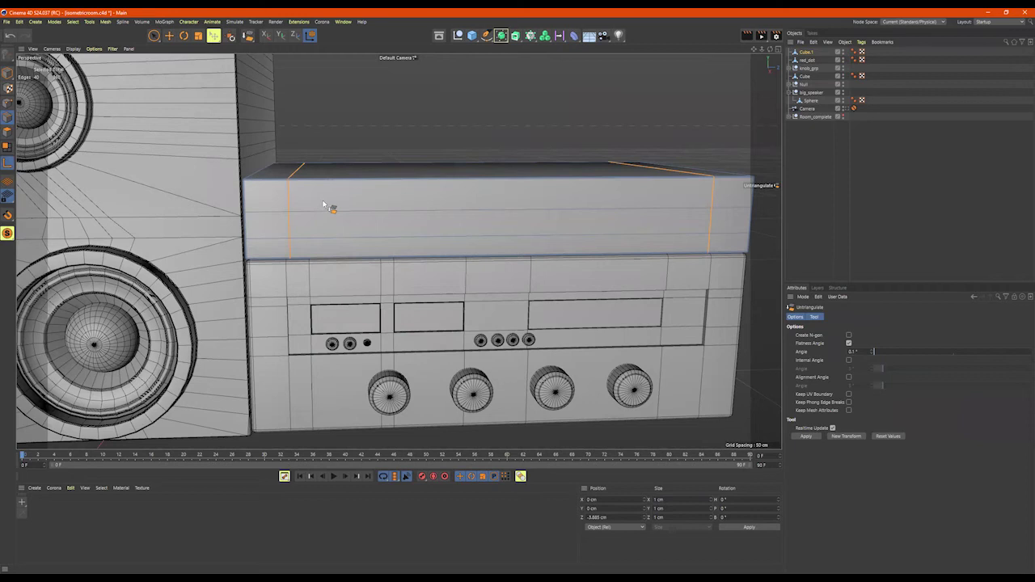
key("u")
key("l")
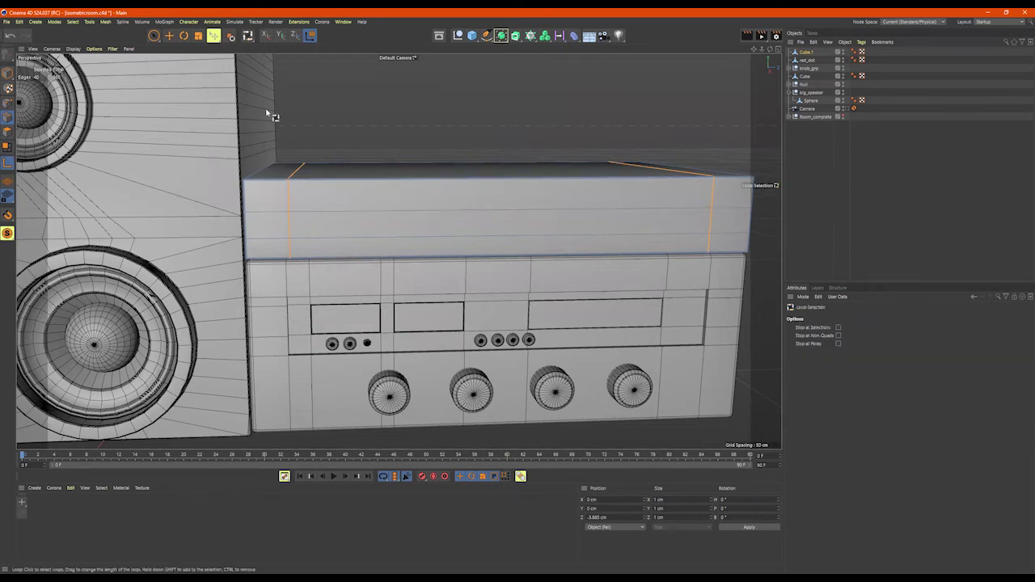
right_click(359, 113)
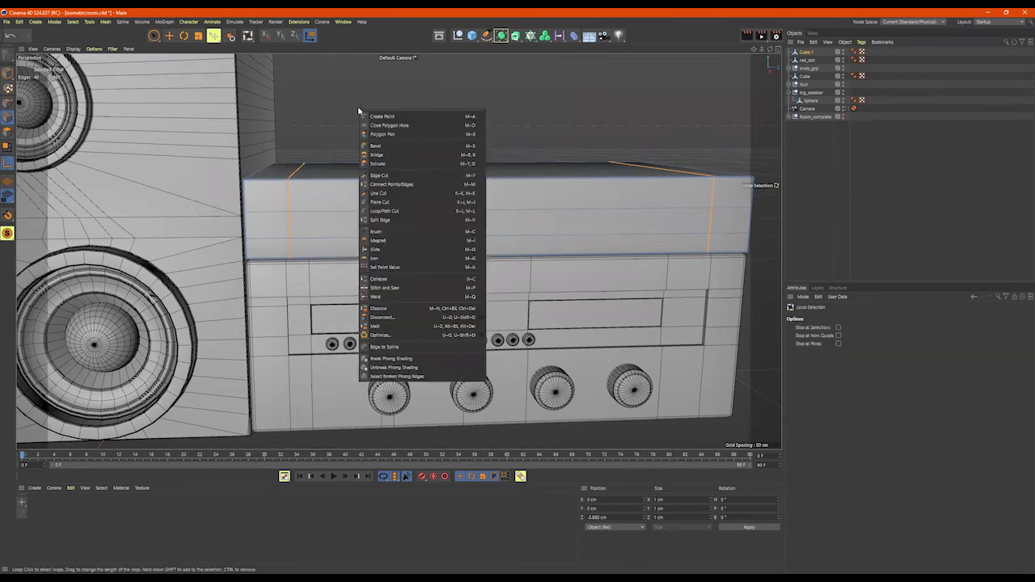
left_click(395, 212)
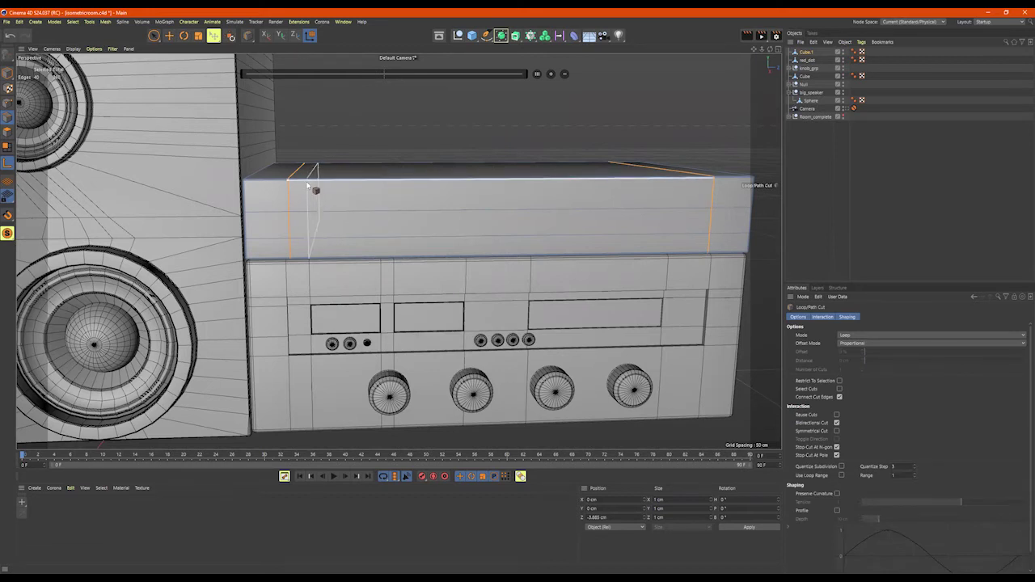
left_click(317, 182)
left_click(373, 182)
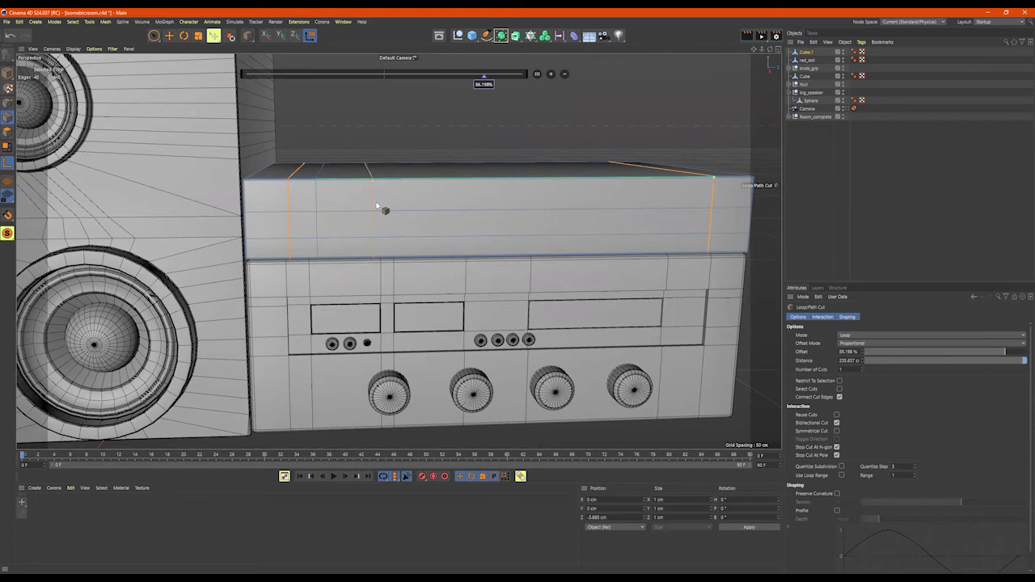
mouse_move(467, 194)
left_mouse_down("alt")
mouse_move(454, 177)
mouse_move(461, 195)
left_mouse_up("alt")
key("ctrl+z")
key("ctrl+z")
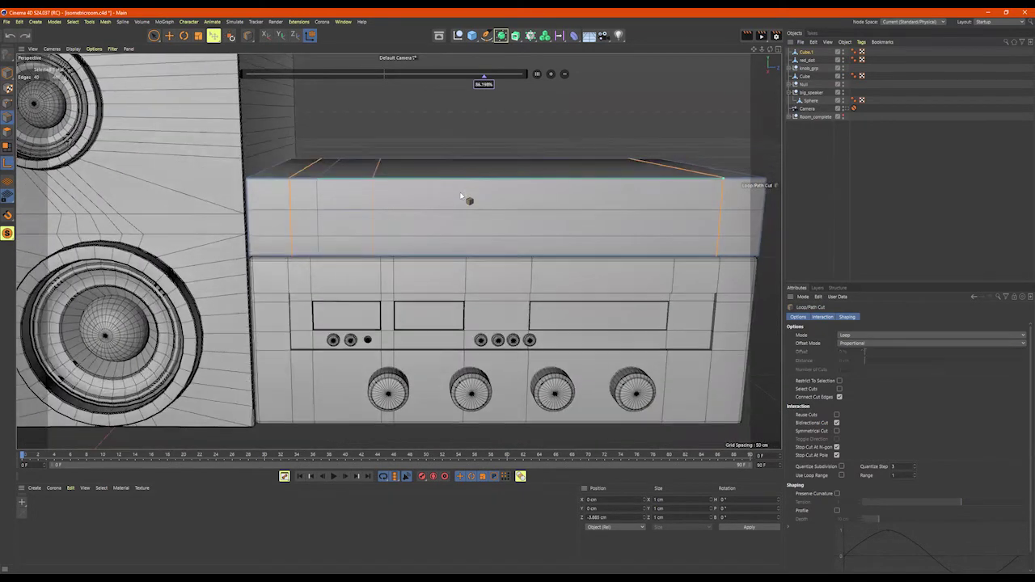
Step: Add a cube in front of the speaker at about X 214 cm and shrink it to about 72 cm in X and 39 cm in Y
left_click_drag(433, 146, 393, 162, "alt")
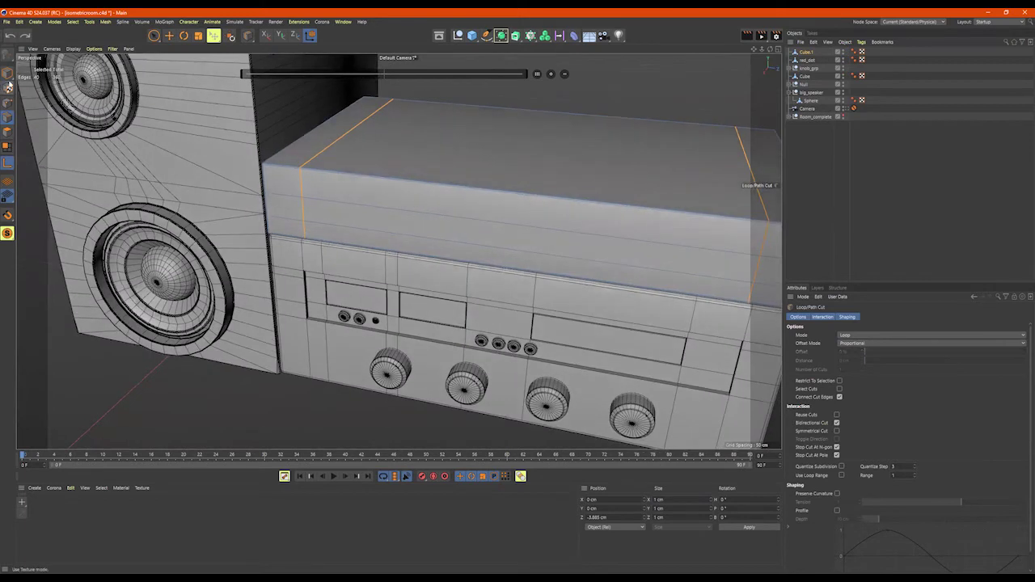
left_click(8, 74)
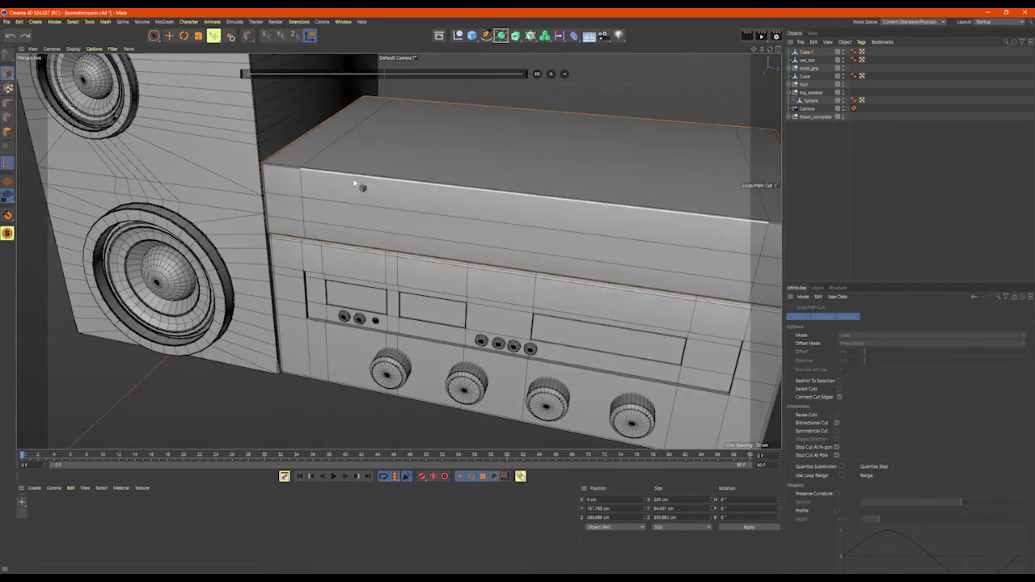
key("space")
scroll(559, 217, "down", 4)
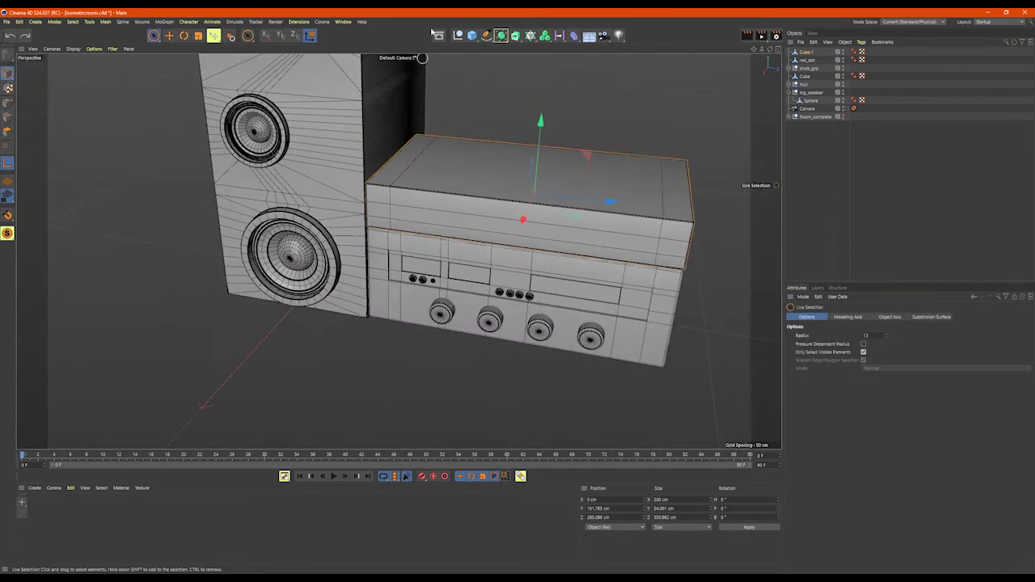
left_click(475, 36)
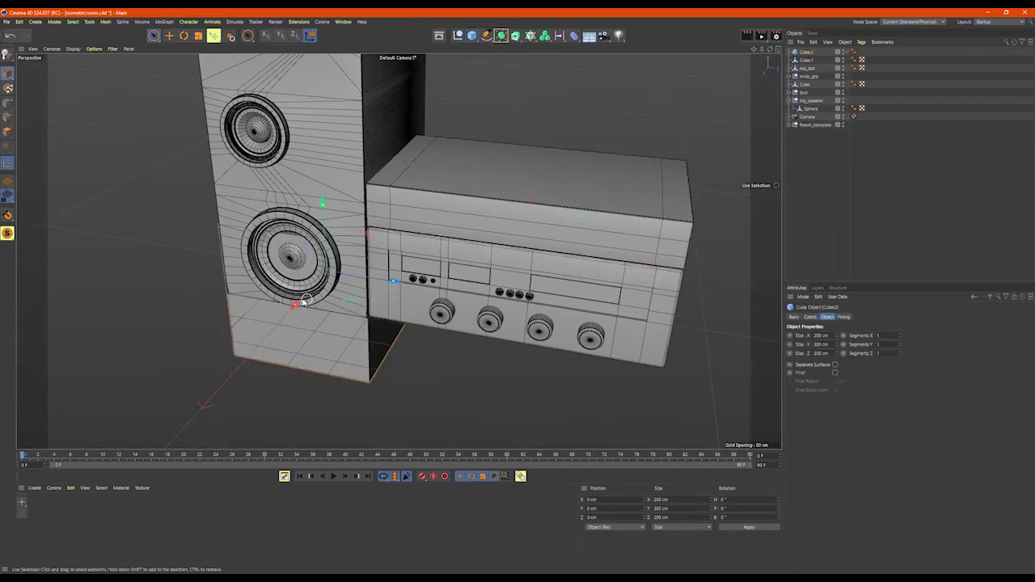
left_click_drag(291, 312, 208, 402)
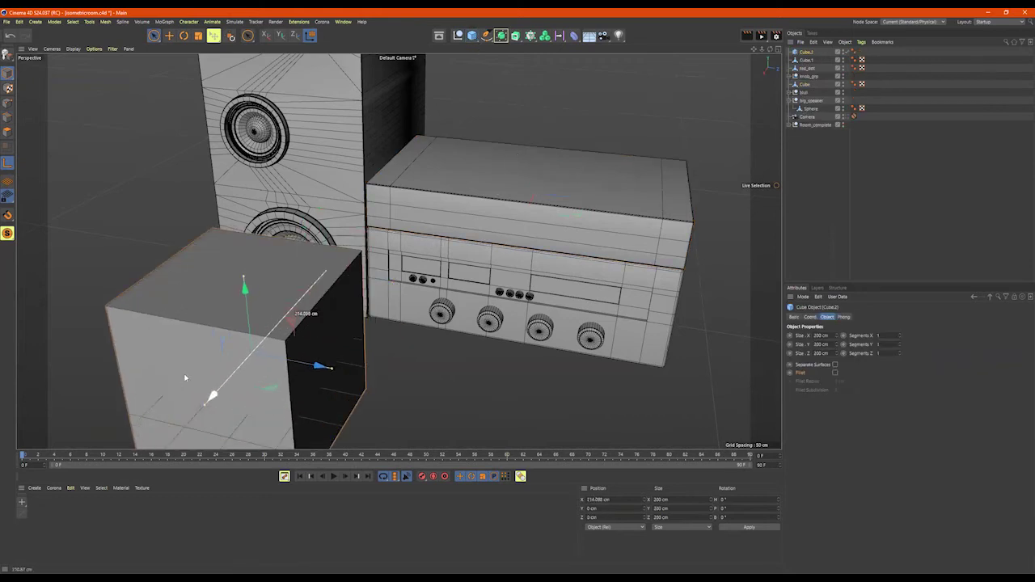
scroll(300, 324, "down", 3)
left_click_drag(259, 296, 265, 339)
left_click_drag(232, 388, 432, 273)
middle_click_drag(432, 273, 235, 301, "alt")
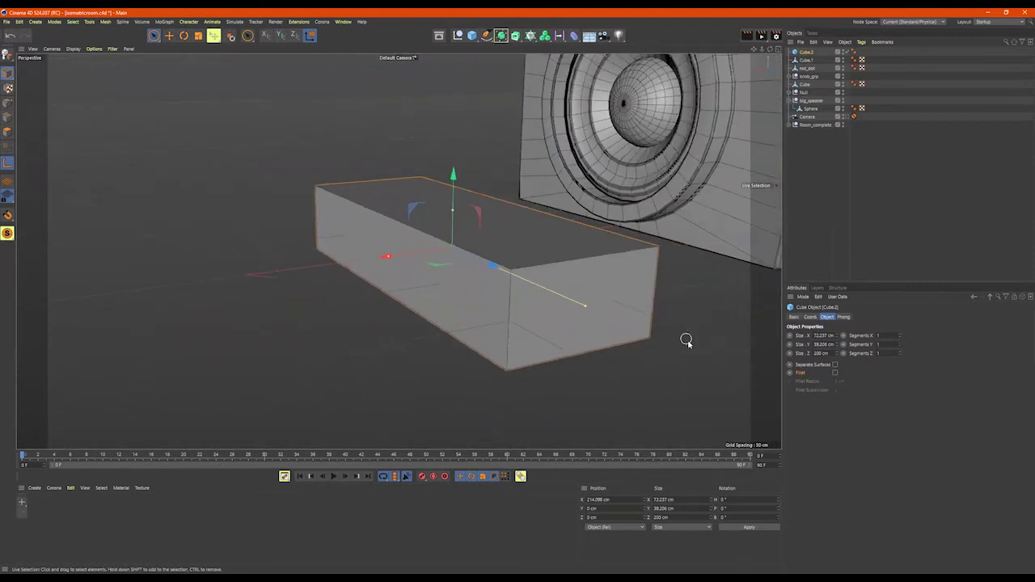
Step: Enable the new cube's fillet and set its radius to 7 cm
left_click(835, 373)
left_click_drag(562, 289, 527, 274, "alt")
middle_click_drag(527, 275, 446, 276, "alt")
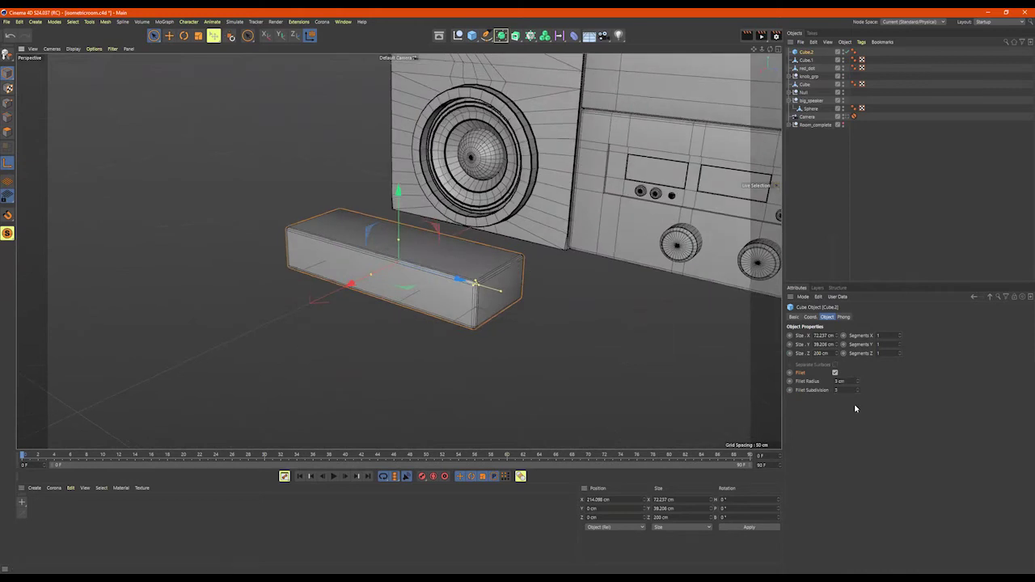
left_click_drag(858, 381, 859, 377)
left_click_drag(623, 279, 524, 285, "alt")
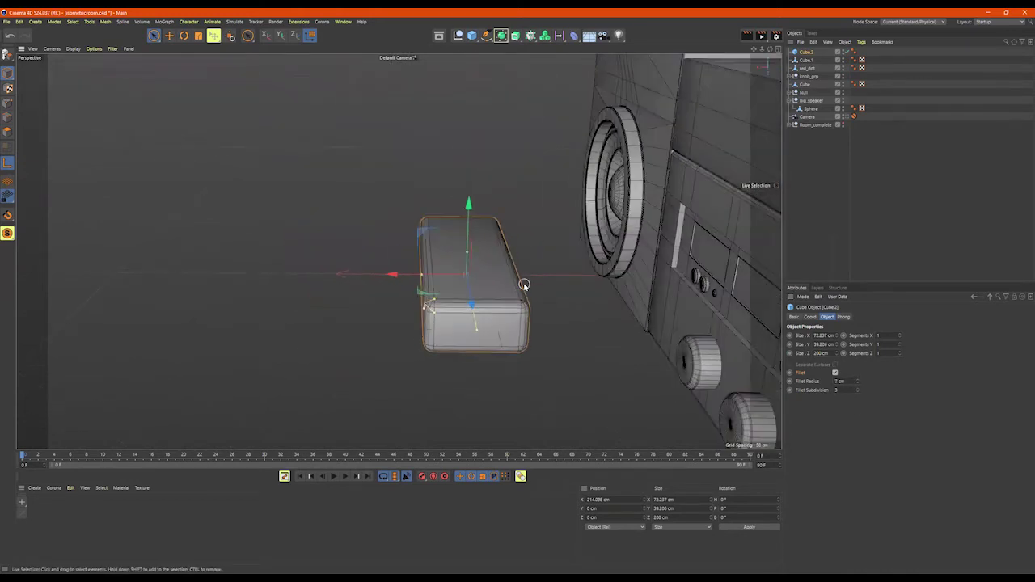
Step: Make the small cube editable and delete the polygons of its rounded side facing the speaker
key("9")
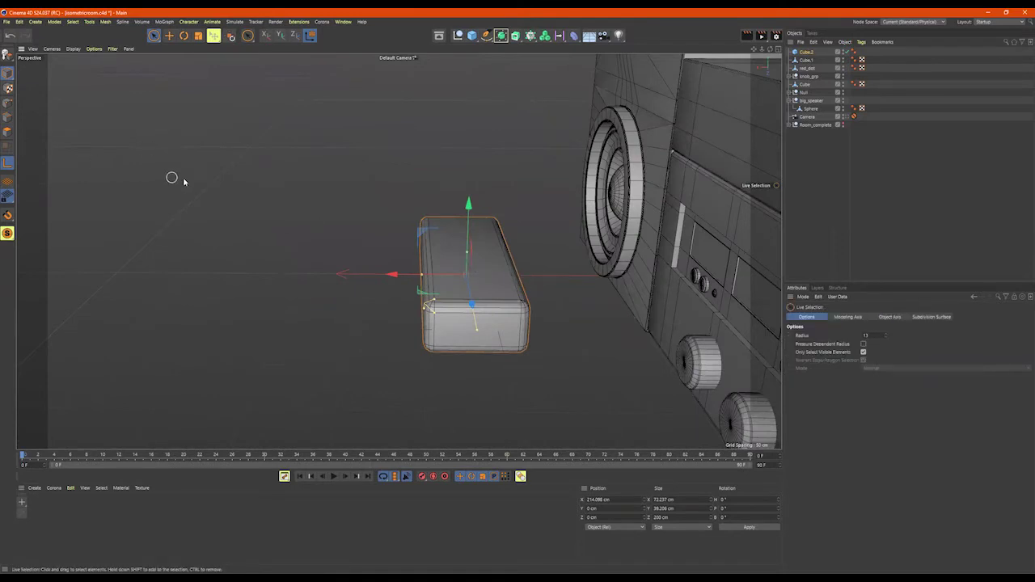
left_click(8, 55)
left_click(10, 133)
left_click_drag(153, 37, 184, 65)
left_click_drag(552, 182, 477, 434, "alt")
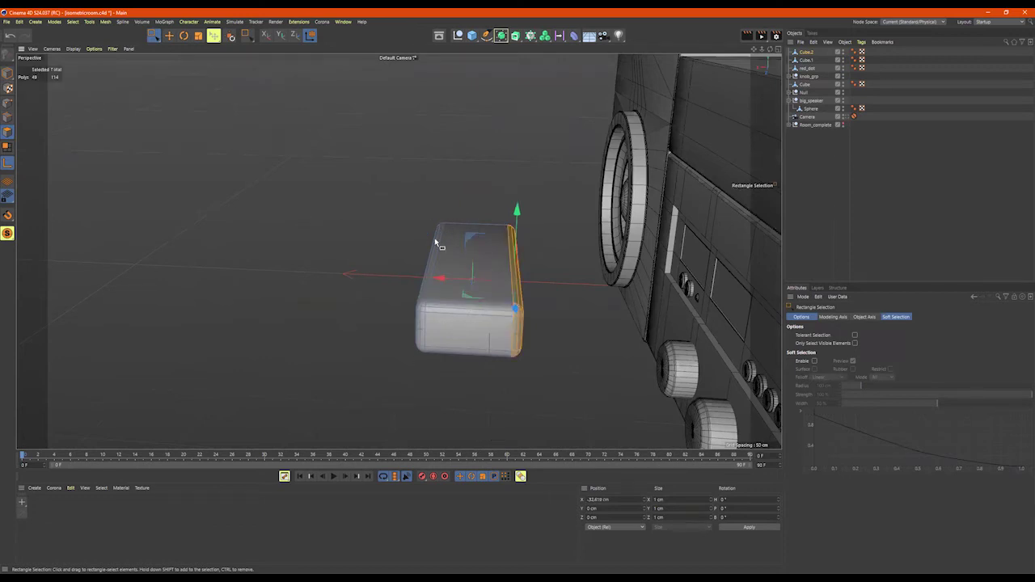
key("Delete")
Step: In the right view, move the open-backed rounded box along Z to about 166 cm, below the cabinet's front
middle_click(544, 265)
middle_click(317, 370)
scroll(441, 336, "down", 6)
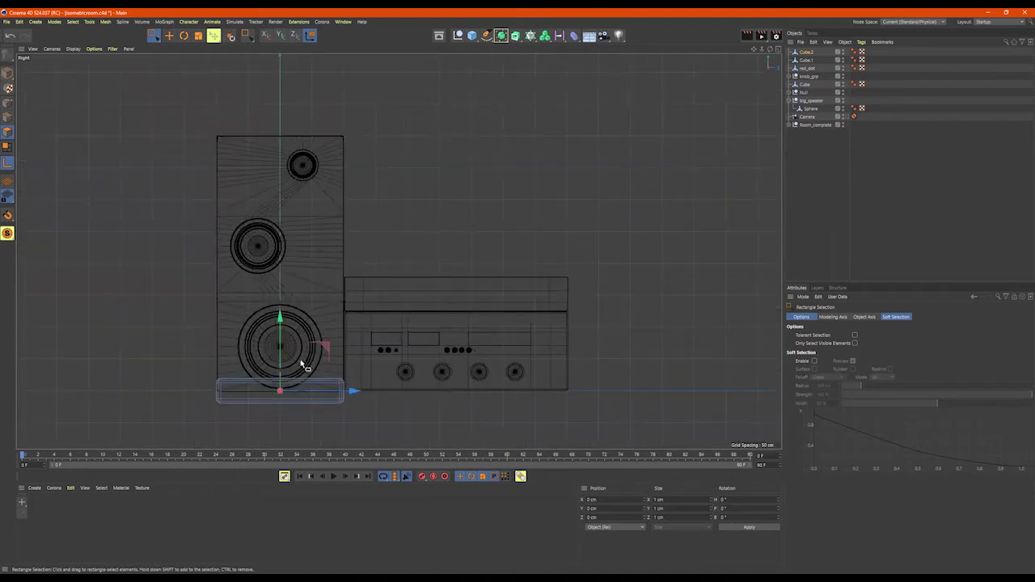
left_click(7, 72)
left_click_drag(322, 345, 437, 295)
key("ctrl+z")
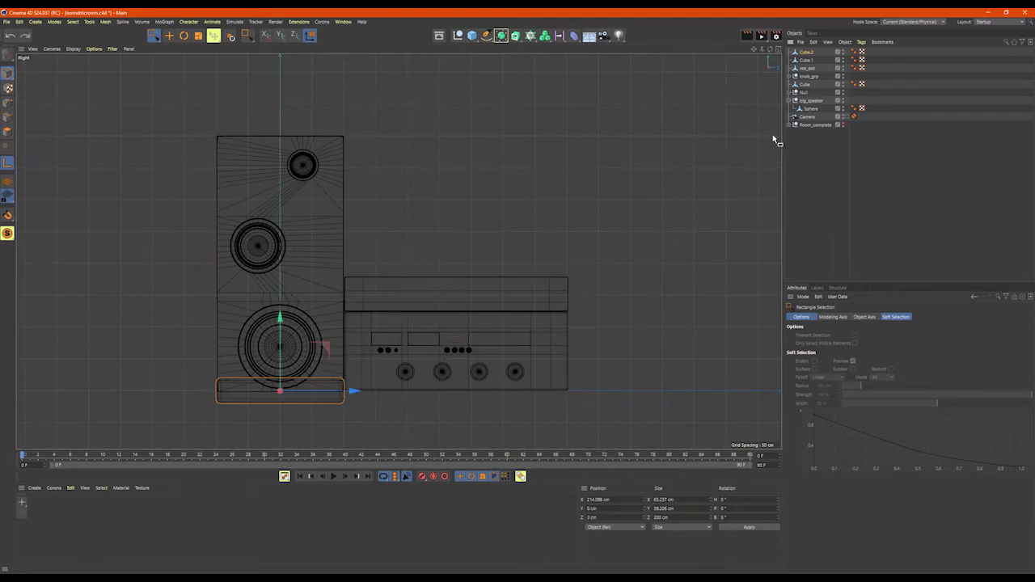
left_click(805, 52)
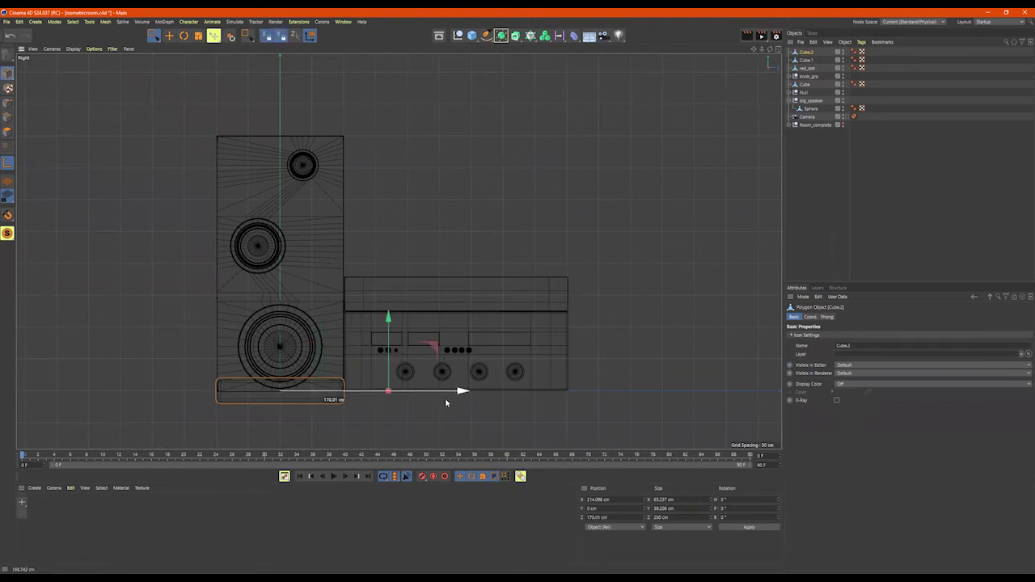
left_click_drag(353, 393, 426, 400)
scroll(389, 364, "up", 6)
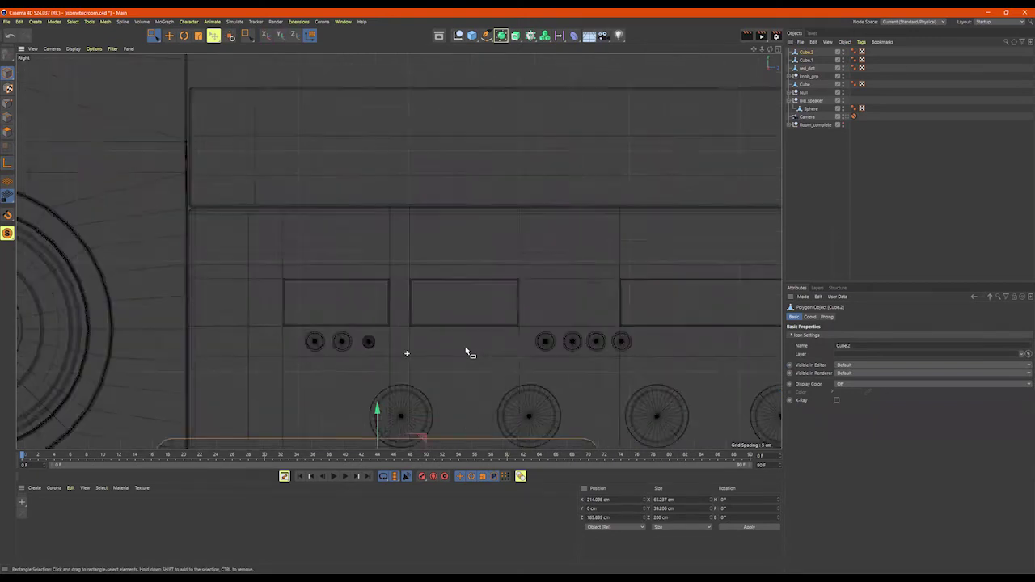
Step: Raise the rounded box to about Y 149 cm on the upper unit's front and shrink it to about 11 × 7 × 34 cm
left_click_drag(399, 337, 397, 90)
key("r")
key("t")
left_click_drag(479, 123, 635, 238)
middle_click(356, 159)
middle_click(318, 157)
key("e")
middle_click_drag(479, 248, 389, 266, "alt")
left_click_drag(547, 234, 479, 247, "alt")
scroll(555, 208, "up", 3)
left_click_drag(555, 208, 442, 227, "alt")
Step: Scale the rounded box down to about 30 cm in Z and push it into the upper unit's front at about X 99.7 cm
key("t")
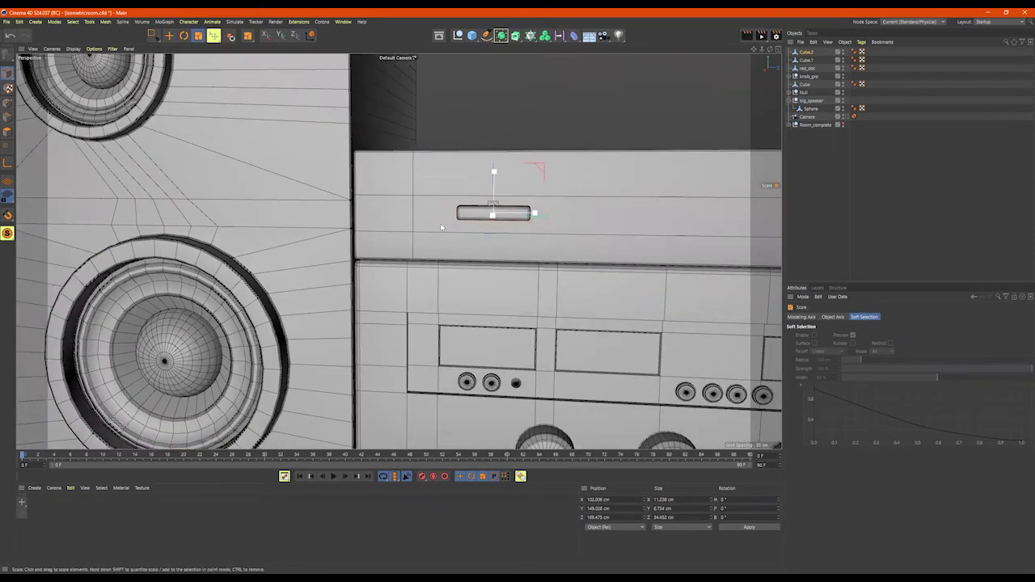
right_click_drag(488, 189, 548, 187, "alt")
left_click_drag(548, 187, 502, 216, "alt")
right_click_drag(501, 216, 540, 217, "alt")
left_click_drag(574, 215, 566, 235)
key("e")
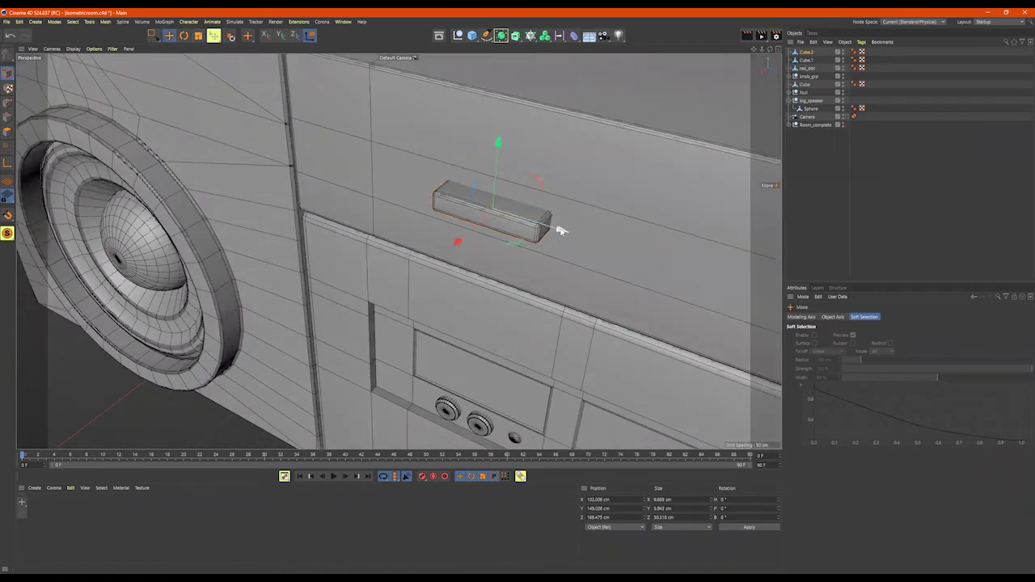
right_click_drag(515, 221, 494, 215, "alt")
left_click_drag(494, 215, 513, 205, "alt")
right_click_drag(513, 206, 522, 219, "alt")
left_click_drag(523, 219, 508, 230, "alt")
left_click_drag(414, 228, 418, 227)
right_click_drag(510, 229, 483, 227, "alt")
left_click_drag(483, 226, 515, 212, "alt")
Step: Reduce the rounded box to about 7.7 × 4.2 × 13.5 cm and shift it along Z to about 150 cm
key("t")
left_click_drag(515, 212, 542, 223, "alt")
left_click_drag(555, 211, 545, 216)
right_click_drag(469, 211, 598, 197, "alt")
left_click_drag(600, 201, 621, 208)
left_click_drag(663, 177, 596, 194)
mouse_move(564, 202)
left_mouse_down("alt")
mouse_move(573, 202)
mouse_move(545, 198)
left_mouse_up("alt")
scroll(530, 212, "down", 10)
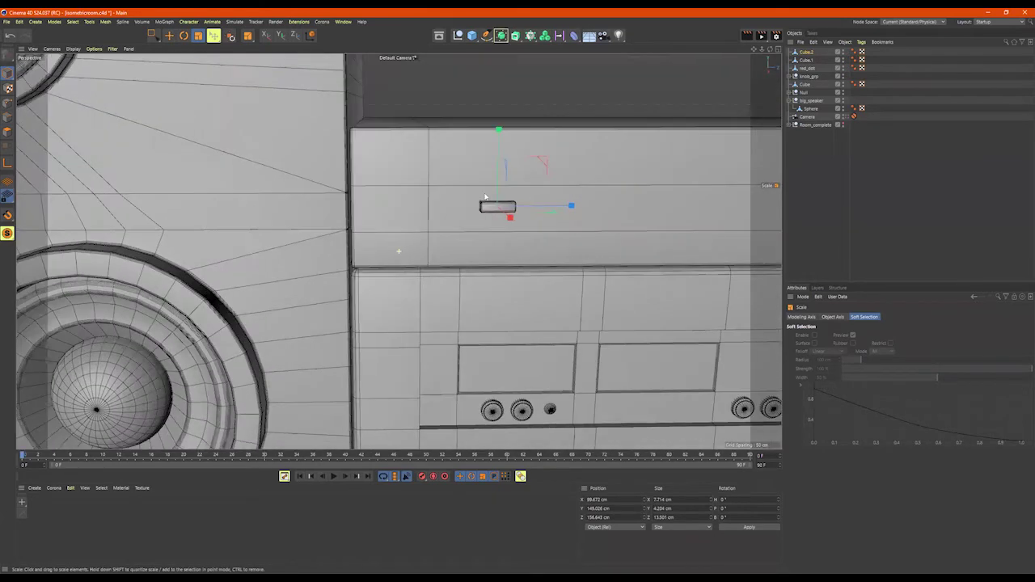
middle_click_drag(582, 196, 541, 192, "alt")
left_click_drag(541, 192, 511, 204, "alt")
key("e")
right_click_drag(508, 230, 473, 288, "alt")
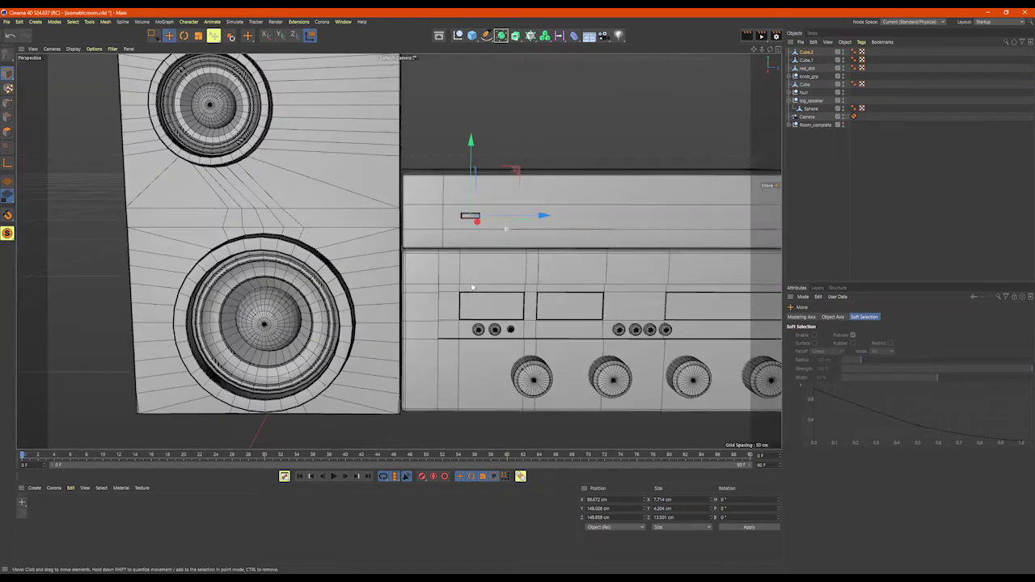
Step: Duplicate the lower cabinet's red dot onto the upper unit's front beside the rounded box, at about Z 166 cm
left_click(510, 330)
left_click_drag(513, 259, 488, 148, "ctrl")
mouse_move(553, 216)
left_mouse_down("alt")
mouse_move(478, 232)
mouse_move(607, 220)
mouse_move(565, 220)
left_mouse_up("alt")
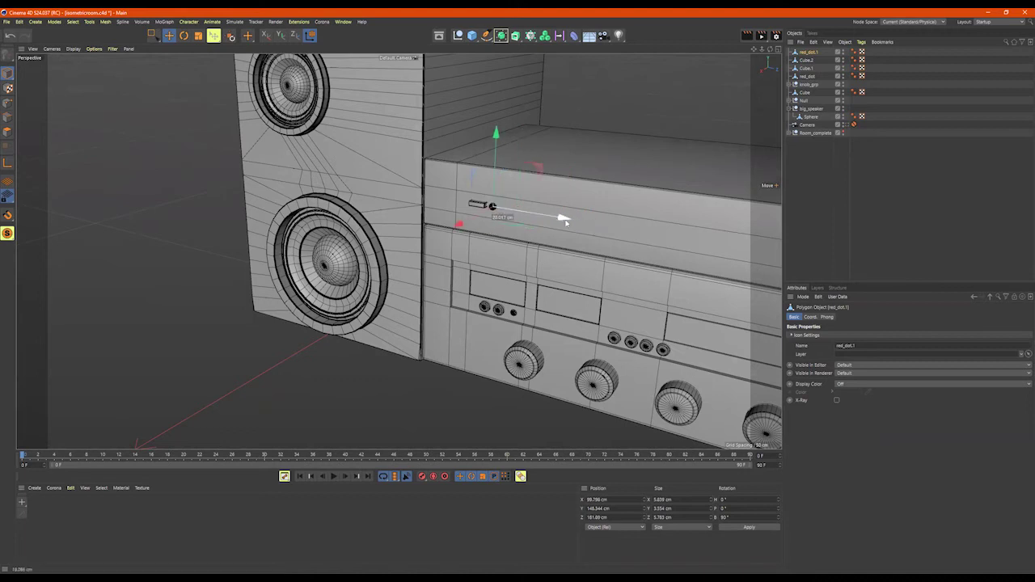
right_click_drag(570, 228, 552, 245, "alt")
left_click_drag(553, 245, 589, 233, "alt")
middle_click_drag(589, 233, 396, 234, "alt")
left_click_drag(397, 234, 433, 244, "alt")
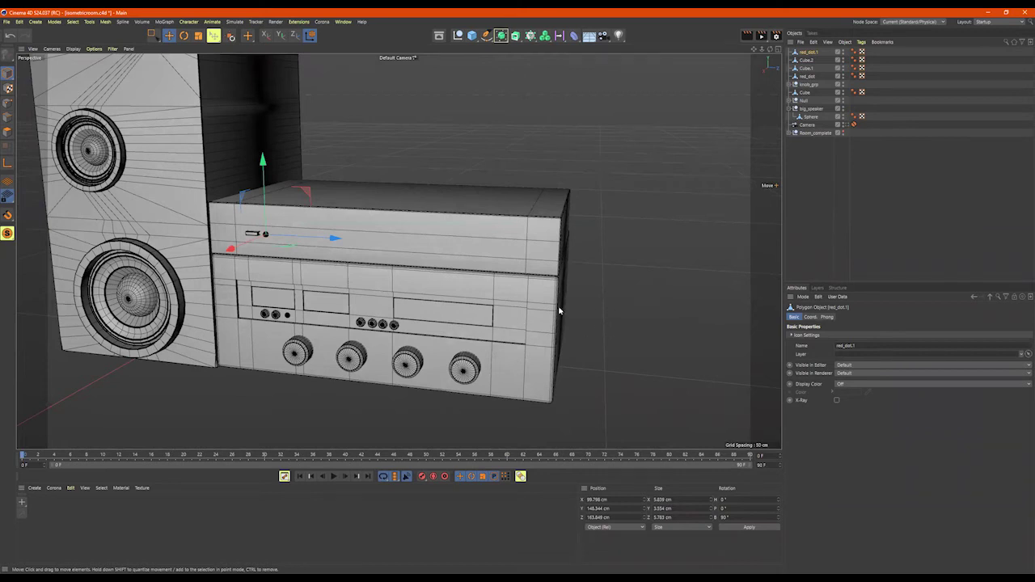
left_click_drag(559, 310, 543, 311, "alt")
left_click(472, 36)
right_click_drag(527, 283, 469, 295, "alt")
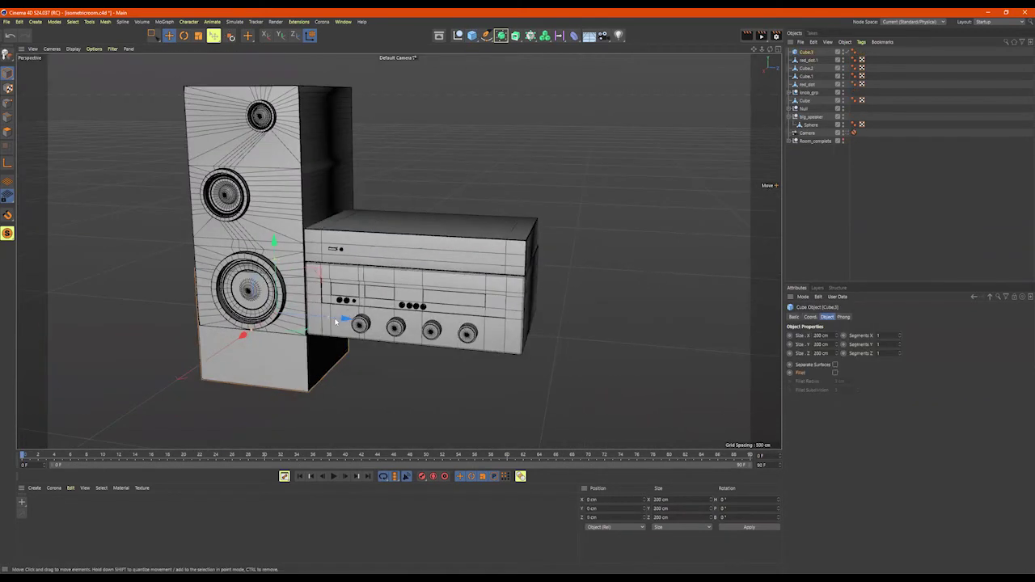
key("Delete")
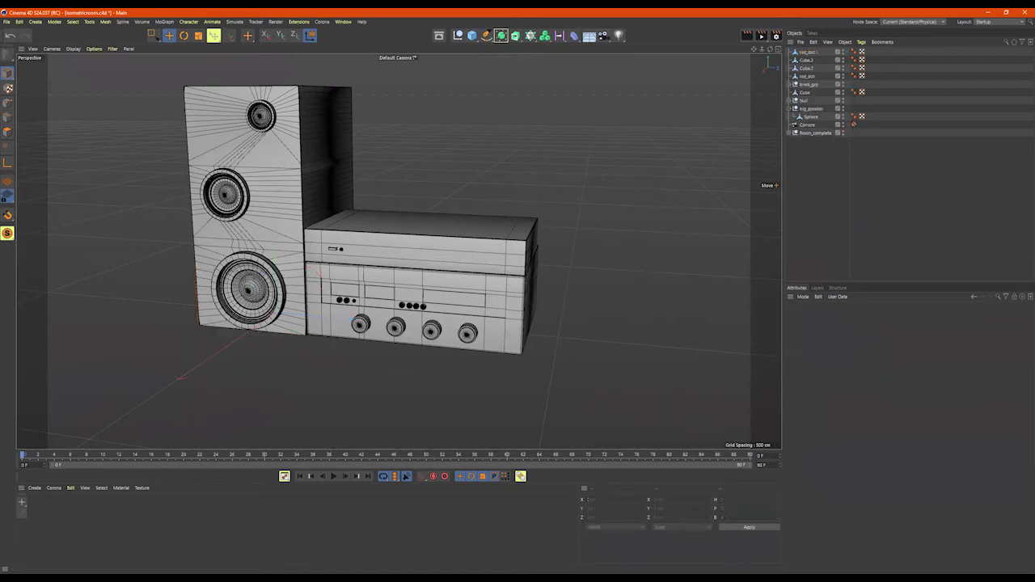
Step: Add a cylinder, move it in front of the speaker and orient it along the X axis
left_click(473, 38)
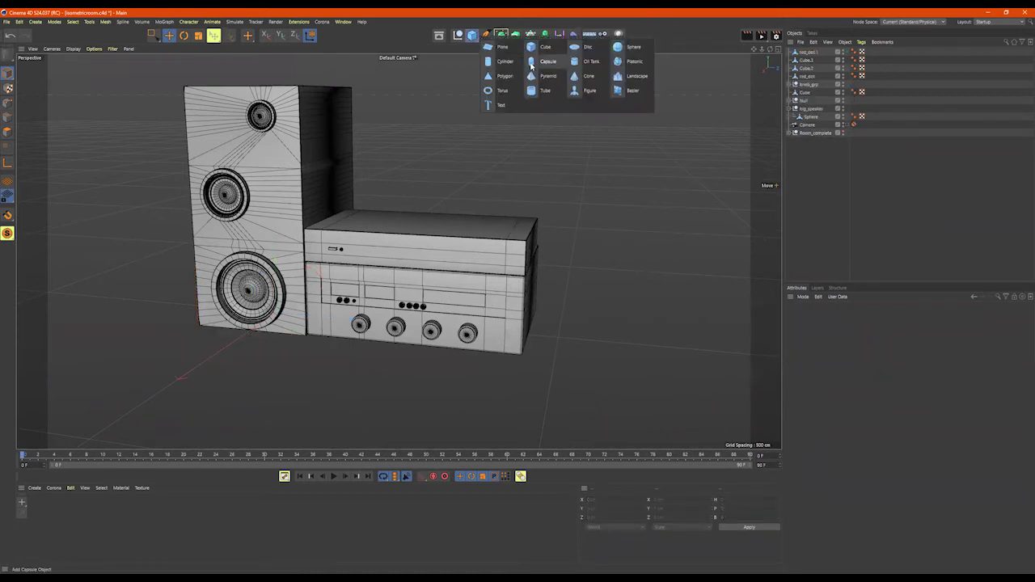
left_click(514, 65)
right_click_drag(448, 231, 441, 254, "alt")
left_click_drag(441, 254, 446, 261, "alt")
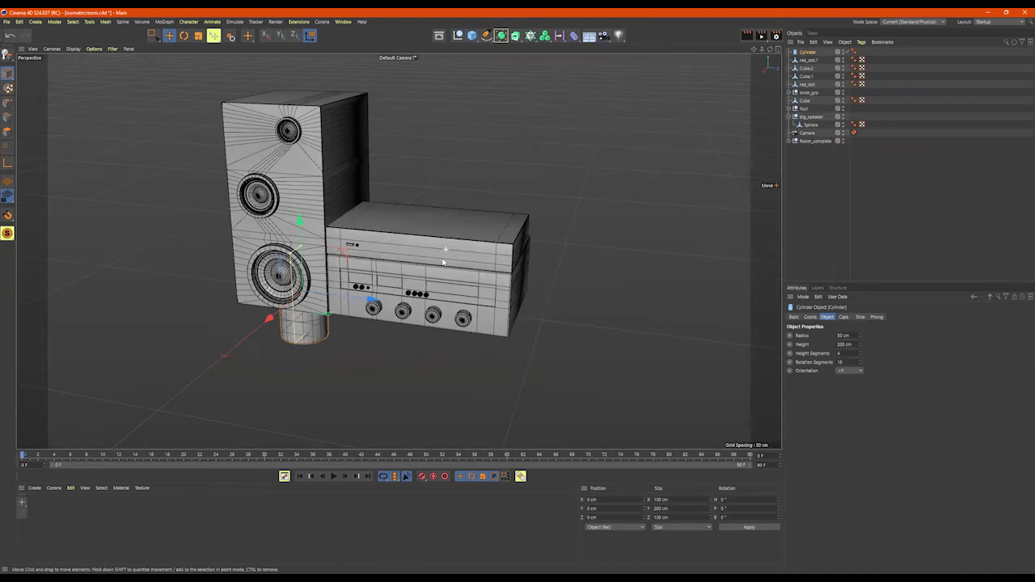
middle_click_drag(318, 312, 430, 340, "alt")
left_click_drag(375, 345, 326, 392)
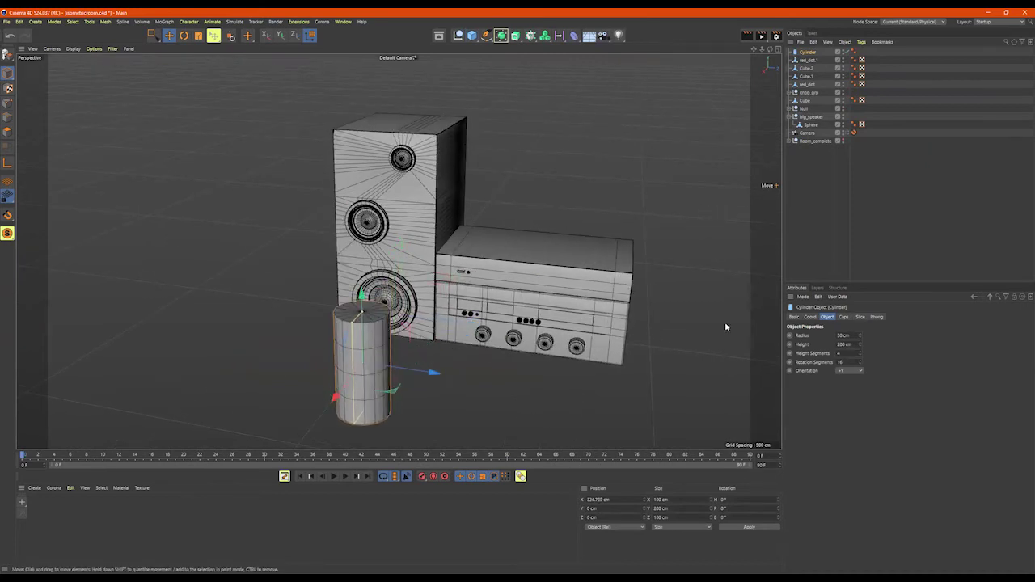
left_click(851, 382)
Step: Uniformly shrink the sideways cylinder in front of the speaker
left_click_drag(416, 337, 363, 343, "alt")
middle_click_drag(492, 295, 551, 267, "alt")
right_click_drag(553, 264, 645, 200, "alt")
middle_click_drag(612, 224, 530, 191, "alt")
left_click_drag(541, 199, 526, 207, "alt")
key("t")
left_click_drag(440, 291, 354, 288)
Step: Align the cylinder with the upper unit's front at about Y 146 cm and Z 363 cm, and shrink its diameter to about 25 cm
key("e")
left_click_drag(456, 271, 722, 343)
left_click_drag(609, 240, 619, 141)
key("t")
left_click_drag(731, 275, 555, 287)
key("w")
scroll(656, 212, "up", 5)
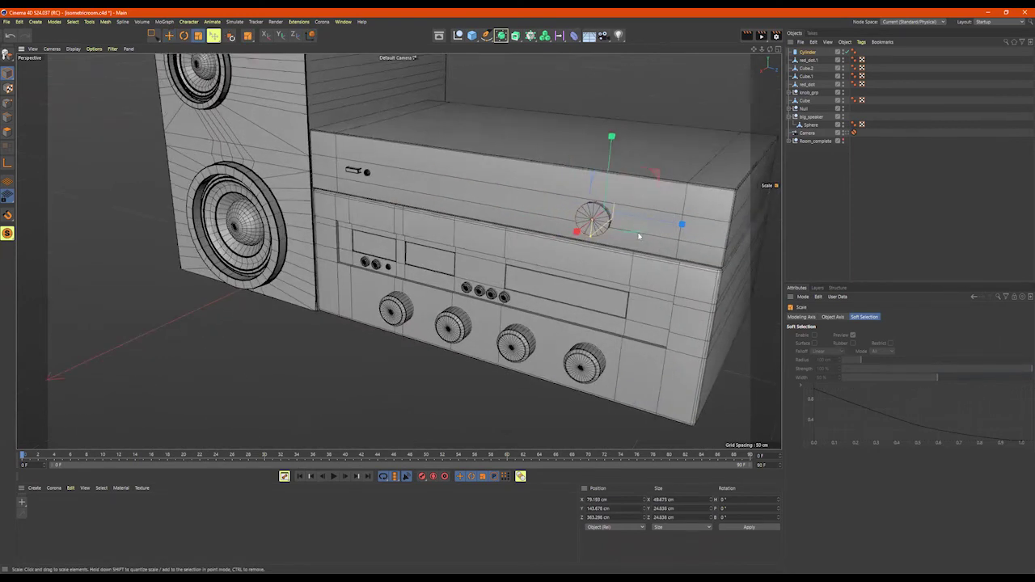
Step: Pull the cylinder out to about X 198 cm and give it a height of about 23 cm with one height segment
left_click_drag(639, 236, 538, 227, "alt")
key("e")
left_click_drag(621, 186, 466, 190)
left_click_drag(551, 184, 531, 199, "alt")
left_click(809, 52)
left_click_drag(861, 353, 861, 369)
left_click_drag(531, 232, 609, 176, "alt")
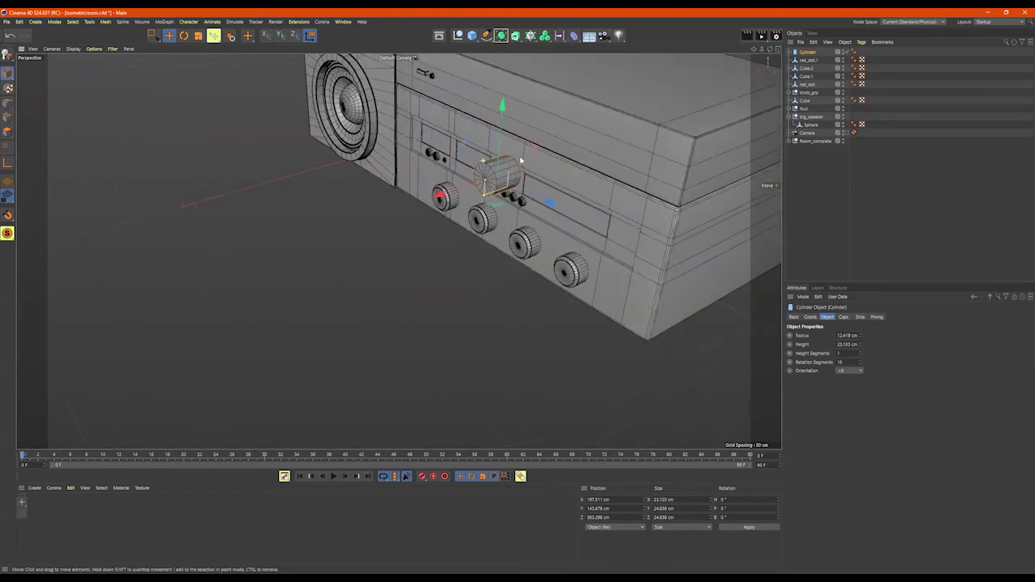
Step: Enable the cylinder's cap fillet with 3 segments and a 0.745 cm radius
scroll(608, 176, "up", 3)
left_click(842, 317)
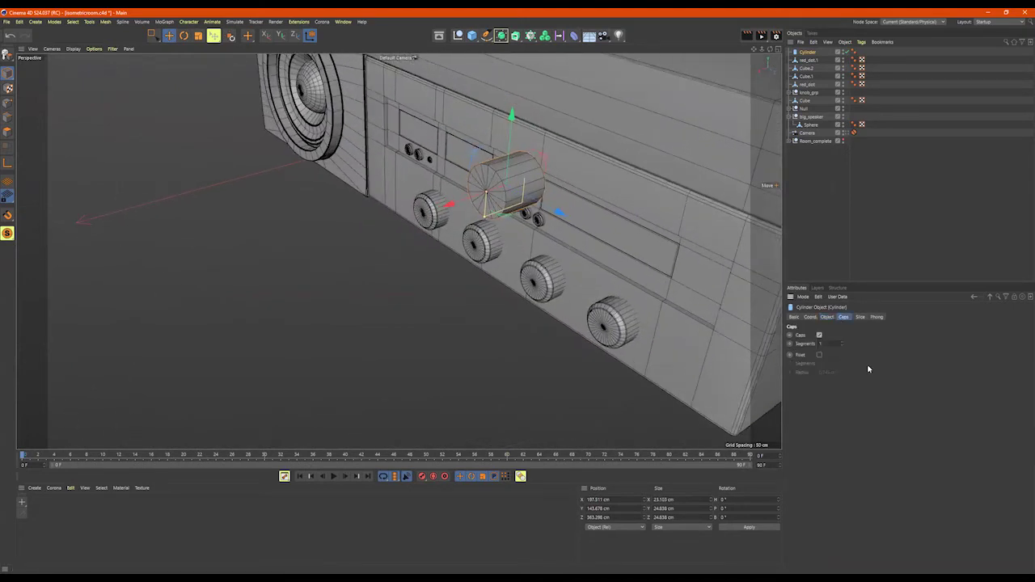
left_click(820, 356)
scroll(531, 244, "up", 4)
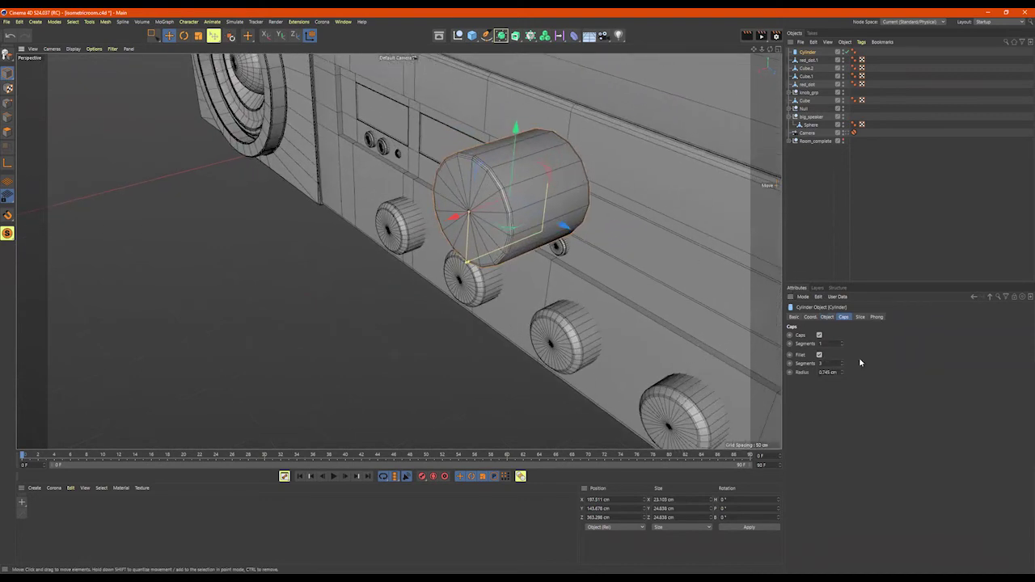
Step: Shrink the filleted cylinder to about 10 cm in diameter and push it back to about X 102 cm on the upper unit's front
left_click_drag(537, 235, 544, 191, "alt")
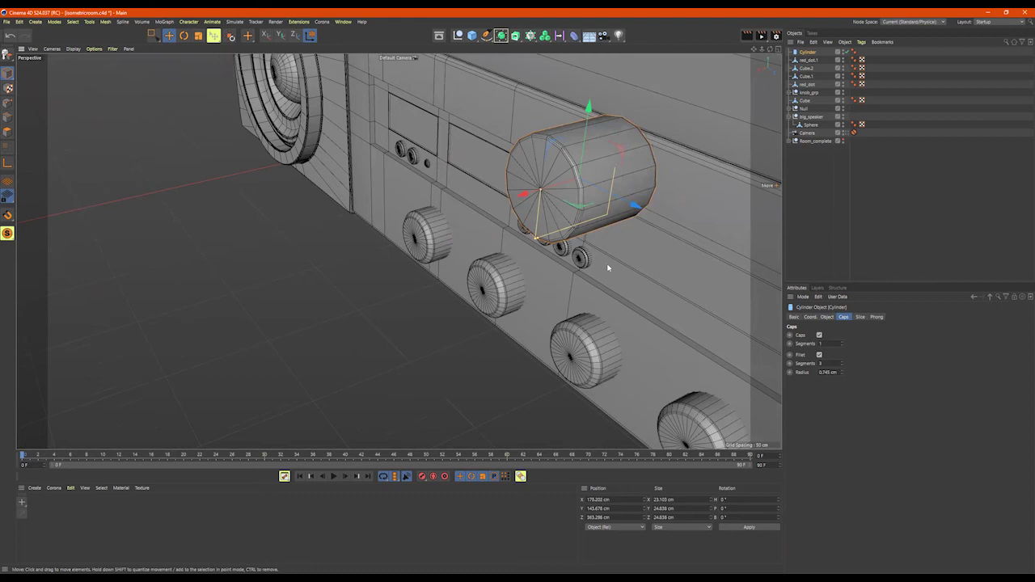
scroll(609, 268, "down", 3)
left_click_drag(568, 257, 629, 227, "alt")
scroll(629, 227, "down", 3)
middle_click_drag(628, 227, 432, 237, "alt")
left_click_drag(562, 219, 522, 209, "alt")
left_click_drag(431, 171, 418, 176, "alt")
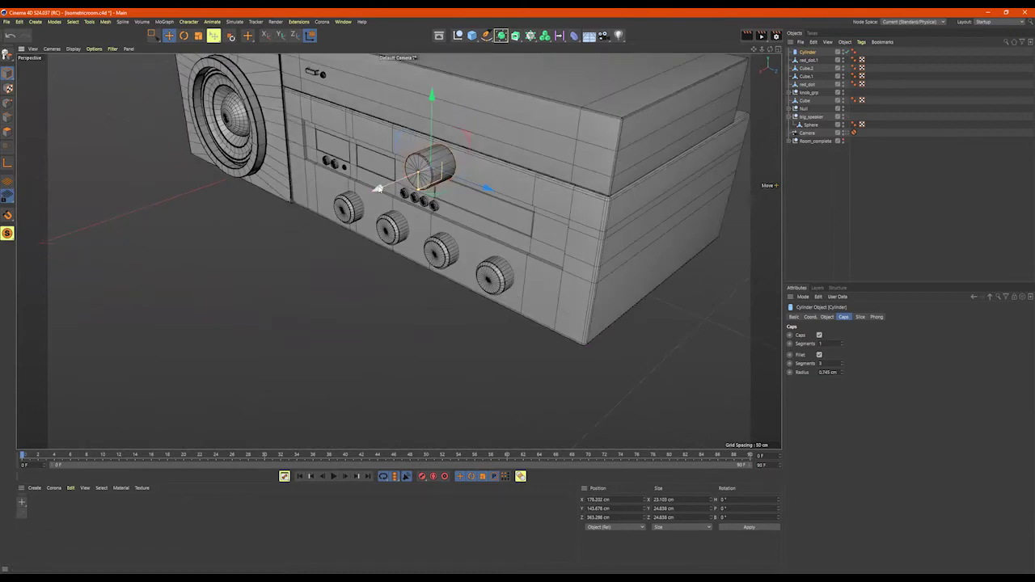
key("t")
left_click_drag(545, 203, 357, 234)
key("e")
left_click_drag(381, 193, 462, 129)
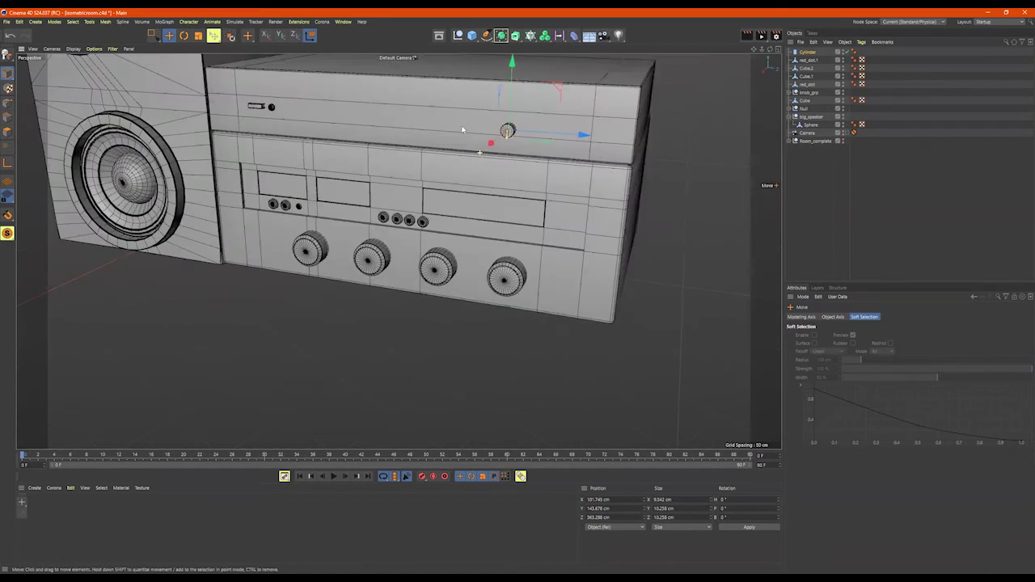
Step: Fine-tune the small cylinder's position on the upper unit's front to about X 100.7 cm and Y 147.6 cm
scroll(461, 127, "up", 7)
left_click_drag(576, 72, 637, 121)
middle_click_drag(636, 121, 568, 118, "alt")
left_click_drag(568, 117, 523, 134, "alt")
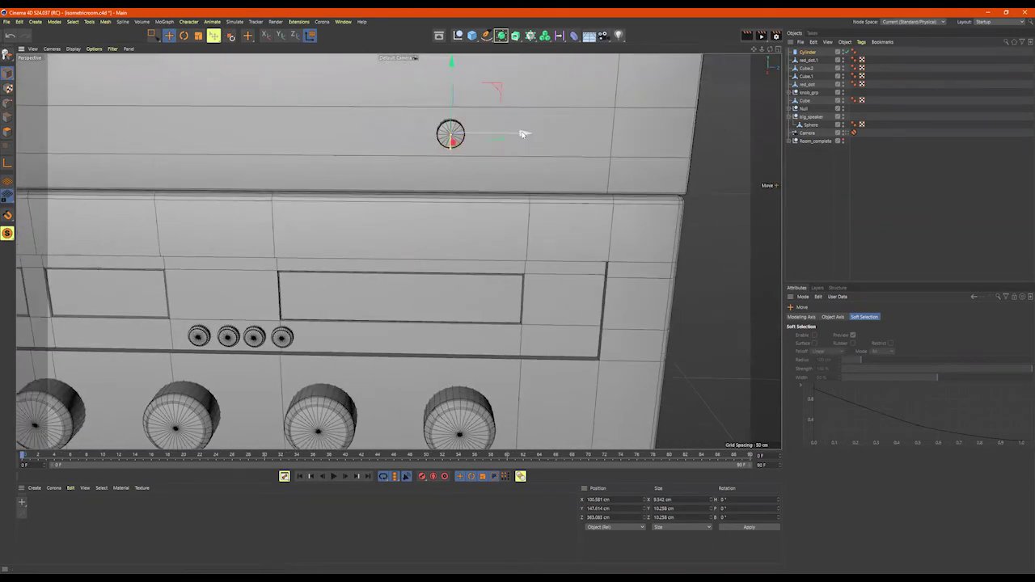
Step: Duplicate the small cylinder four times along Z to form an evenly spaced row of five ending at about Z 408 cm
left_click_drag(524, 136, 552, 136, "ctrl")
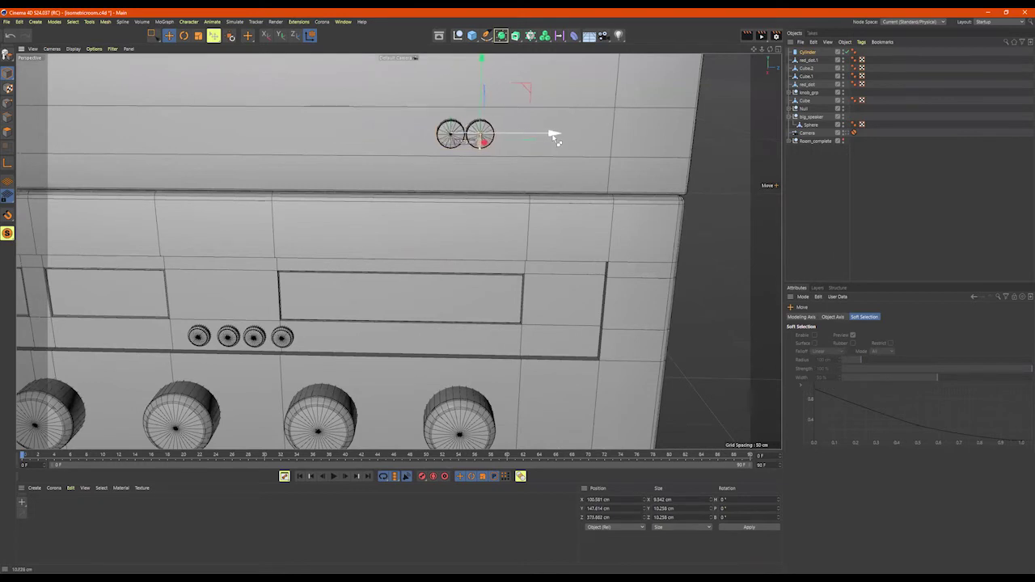
left_click_drag(556, 138, 638, 143, "ctrl")
left_click(451, 127, "shift")
left_click(540, 143)
left_click_drag(570, 155, 539, 160, "alt")
right_click_drag(539, 159, 441, 168, "alt")
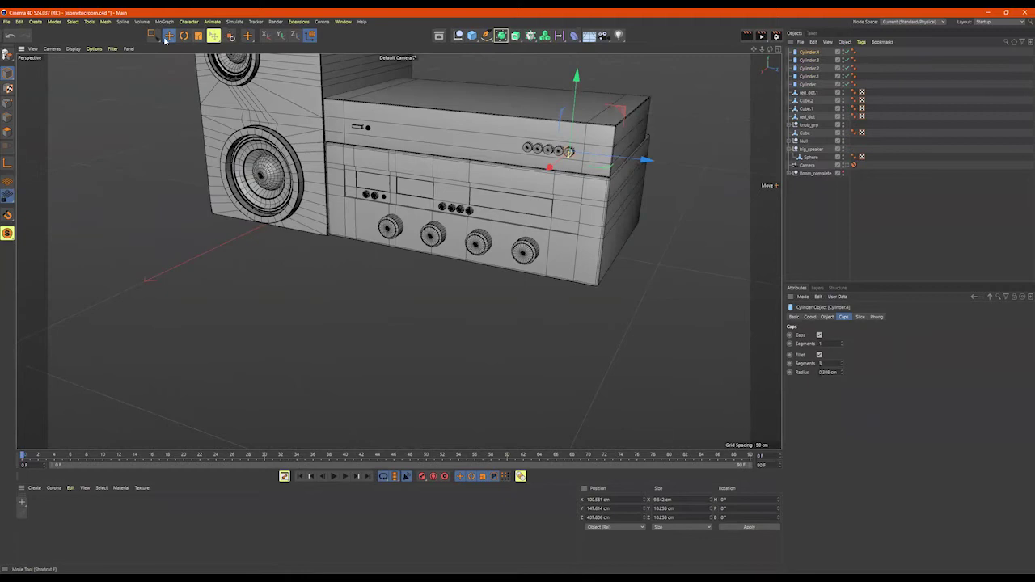
left_click(472, 37)
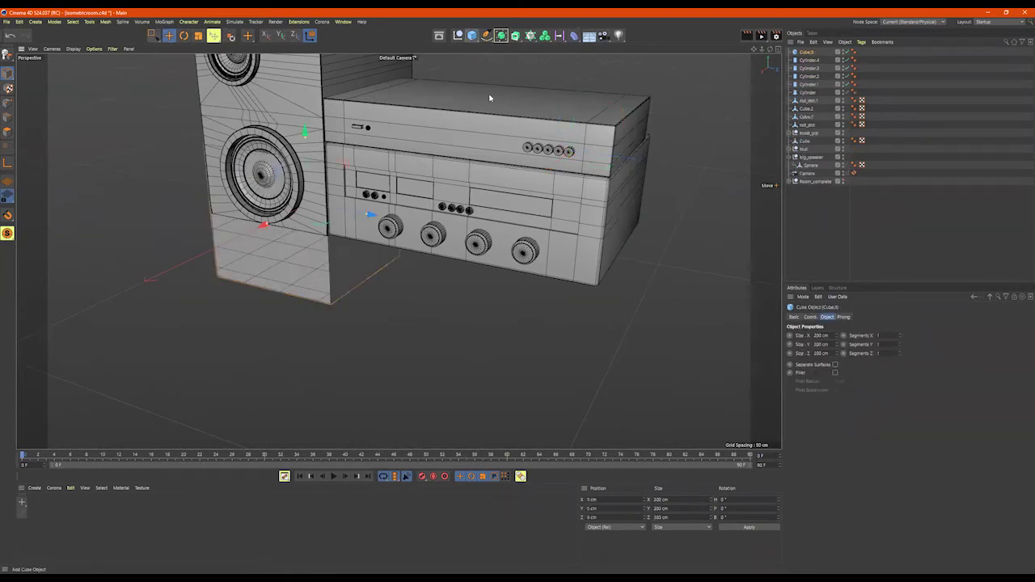
left_click_drag(491, 98, 383, 188, "alt")
left_click_drag(446, 148, 453, 126, "alt")
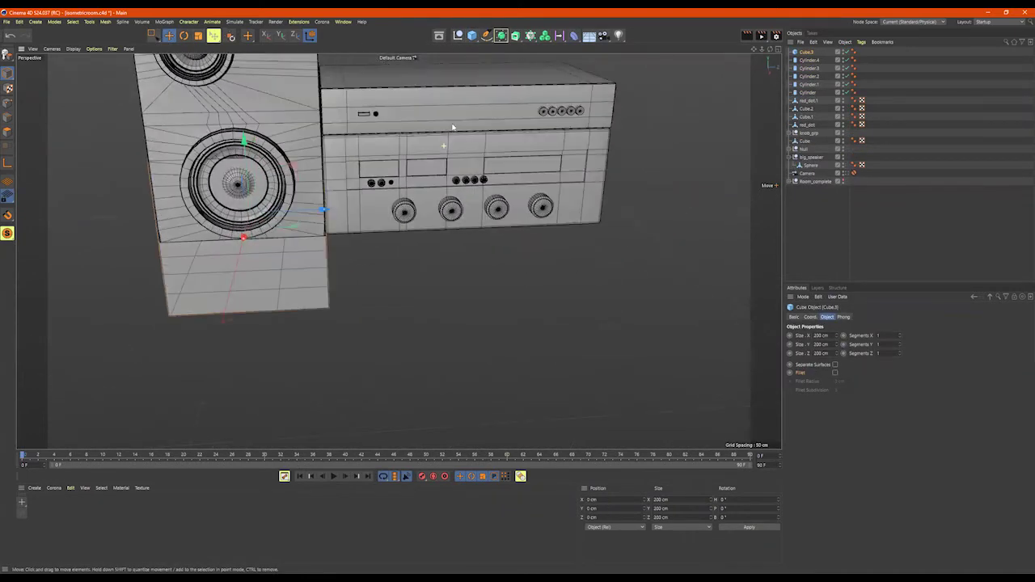
middle_click_drag(387, 117, 365, 145, "alt")
key("Delete")
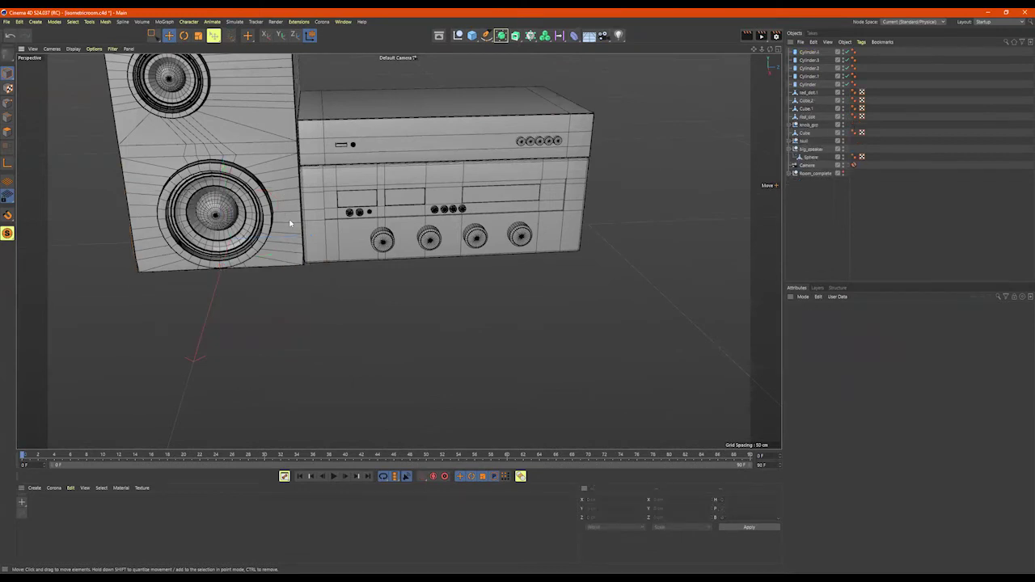
Step: Duplicate the small rounded box along Z and place the copy just beside the row of five cylinders
right_click_drag(362, 98, 426, 180, "alt")
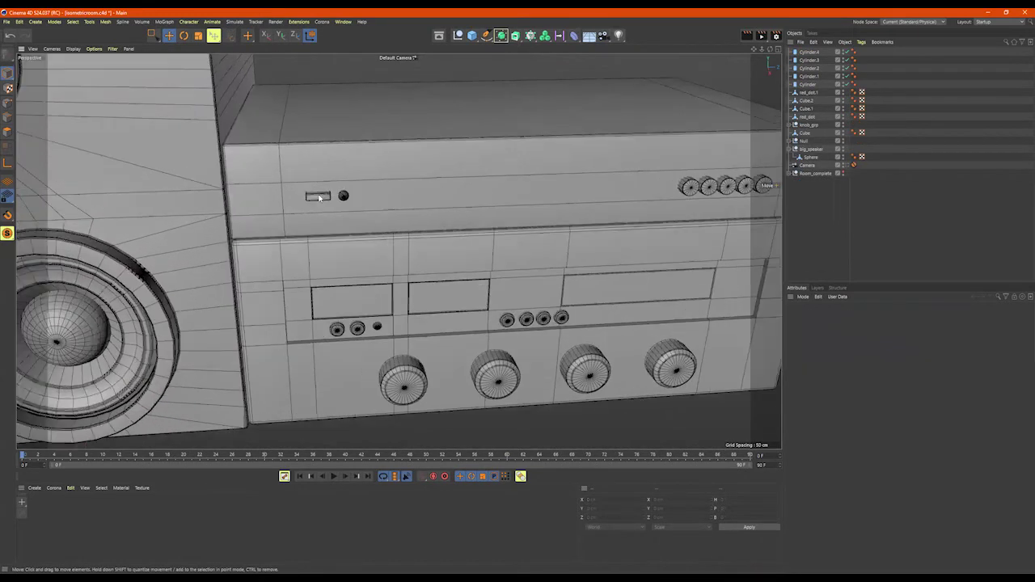
left_click(319, 195)
middle_click_drag(473, 224, 299, 212, "alt")
left_click_drag(212, 183, 558, 187, "ctrl")
scroll(542, 164, "up", 5)
left_click_drag(543, 164, 501, 161, "alt")
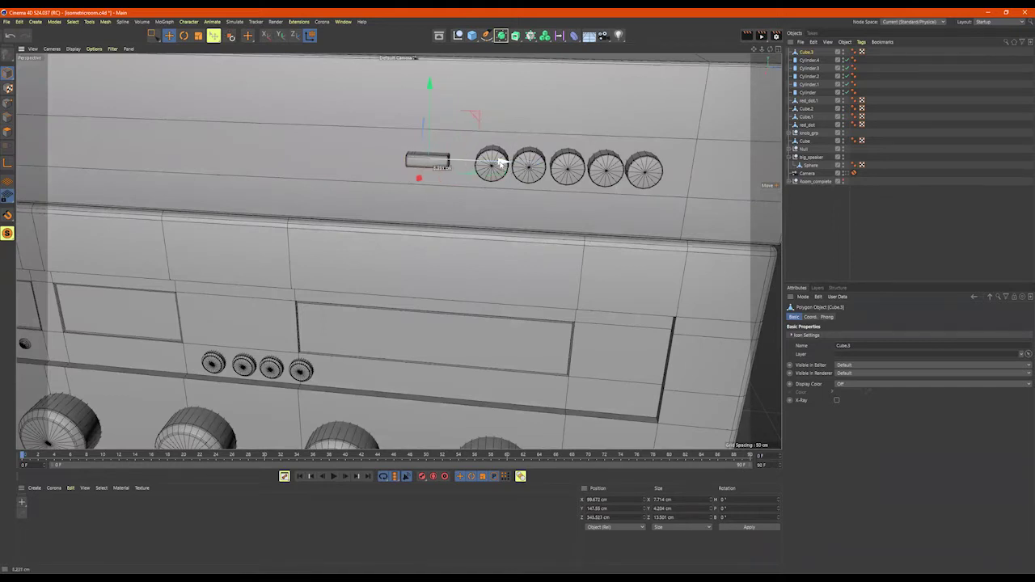
Step: Move the end points of the copied rounded box to stretch it into a bar about 68 cm long spanning the five cylinders
left_click(8, 103)
left_click(153, 36)
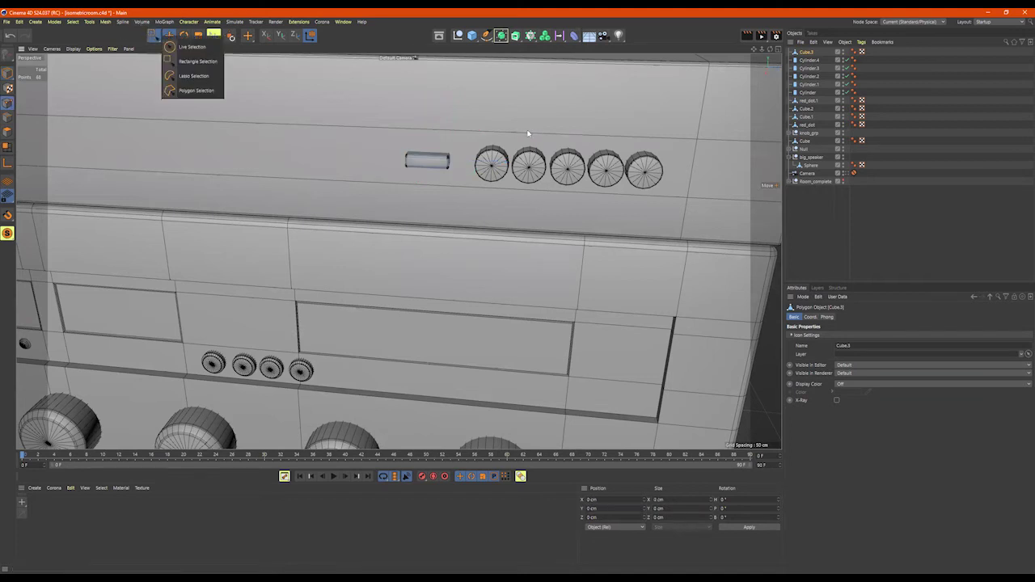
left_click(528, 134)
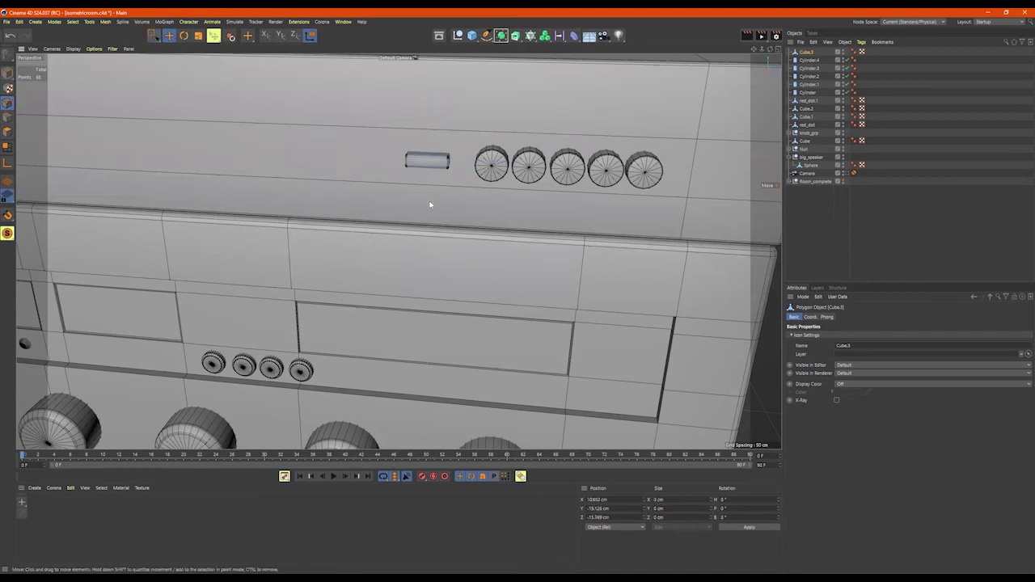
left_click(153, 36)
left_click_drag(514, 108, 435, 193)
left_click_drag(522, 169, 755, 178)
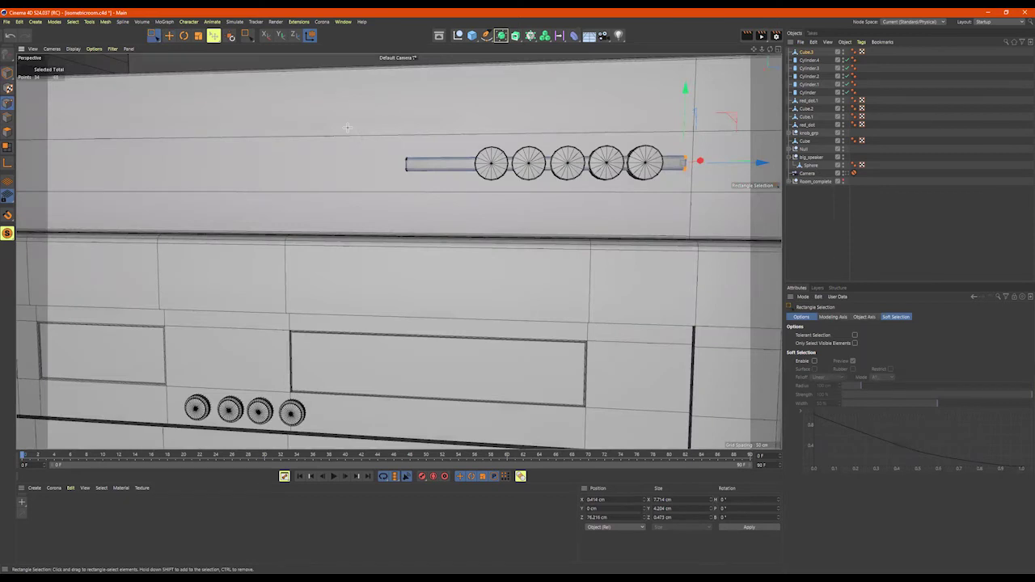
left_click_drag(347, 127, 531, 166)
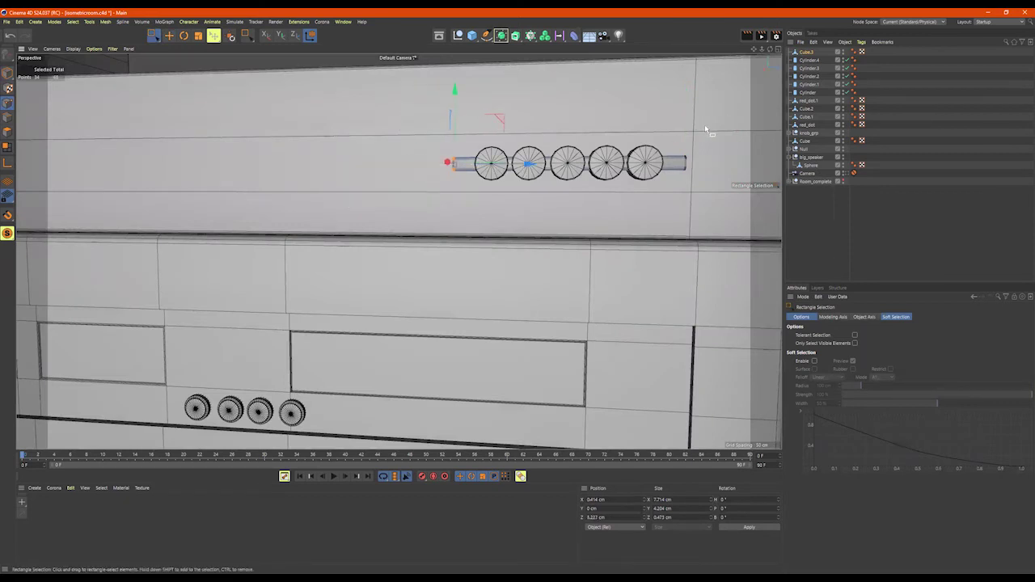
Step: Lower the bar's upper points to thin it to about 2.5 cm, and adjust the bar's height behind the five cylinders
left_click_drag(727, 107, 428, 168)
left_click_drag(568, 84, 567, 89)
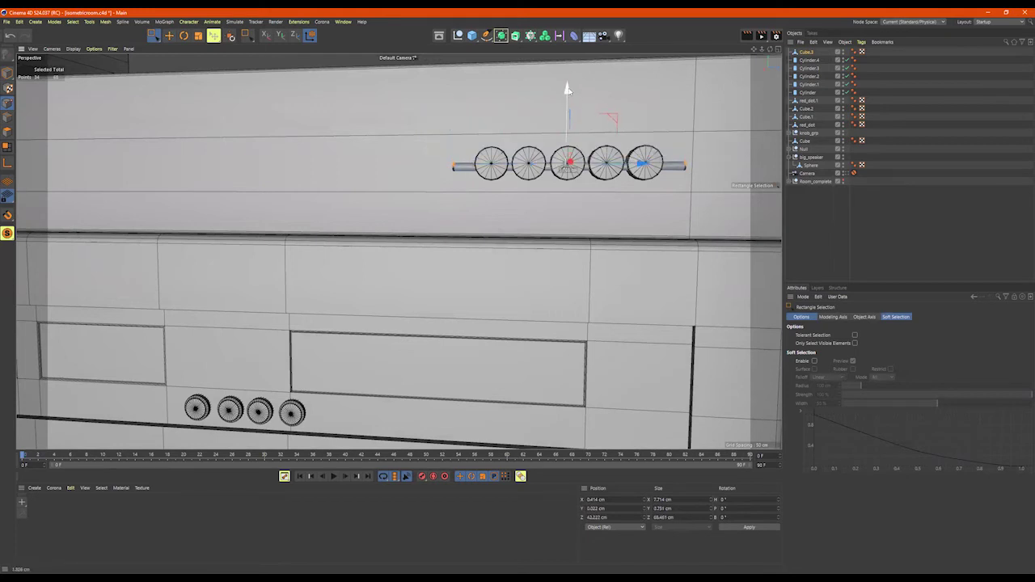
left_click(7, 74)
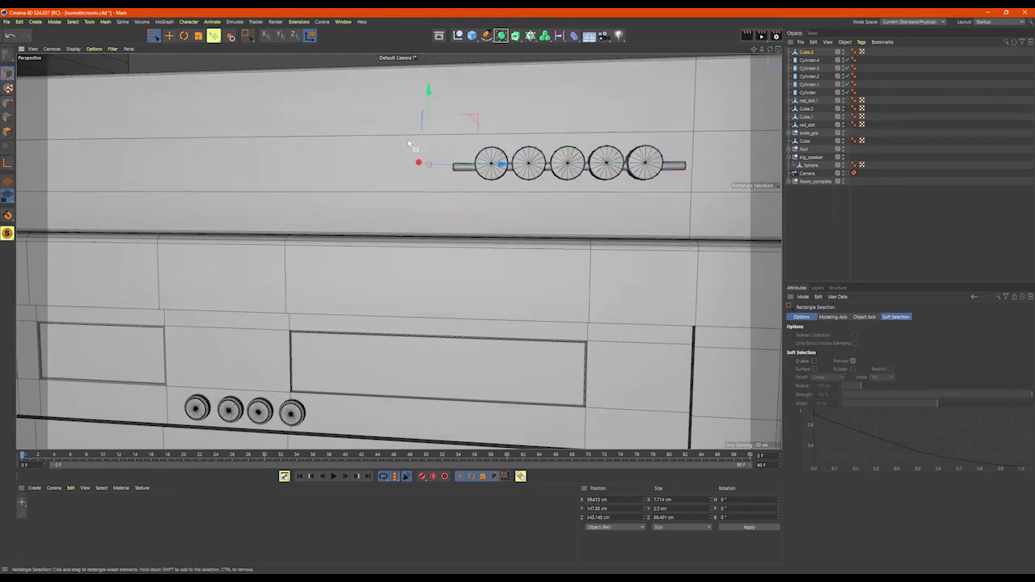
left_click_drag(429, 103, 443, 100)
Step: Examine the bar, the row of cylinders and the whole stereo stack with its speaker from several angles
right_click_drag(535, 146, 425, 169, "alt")
mouse_move(534, 138)
left_mouse_down("alt")
mouse_move(540, 152)
mouse_move(523, 155)
mouse_move(542, 149)
left_mouse_up("alt")
middle_click_drag(562, 174, 579, 227, "alt")
right_click_drag(584, 212, 560, 194, "alt")
left_click_drag(552, 196, 580, 200, "alt")
right_click_drag(581, 201, 559, 191, "alt")
mouse_move(544, 188)
left_mouse_down("alt")
mouse_move(554, 189)
mouse_move(527, 162)
mouse_move(548, 179)
left_mouse_up("alt")
middle_click_drag(550, 178, 557, 199, "alt")
left_click_drag(567, 192, 501, 204, "alt")
left_click(599, 170)
right_click_drag(637, 180, 487, 194, "alt")
middle_click_drag(577, 187, 442, 220, "alt")
mouse_move(398, 250)
left_mouse_down("alt")
mouse_move(479, 241)
mouse_move(501, 254)
mouse_move(448, 225)
left_mouse_up("alt")
right_click_drag(447, 225, 550, 222, "alt")
left_click_drag(535, 239, 515, 245, "alt")
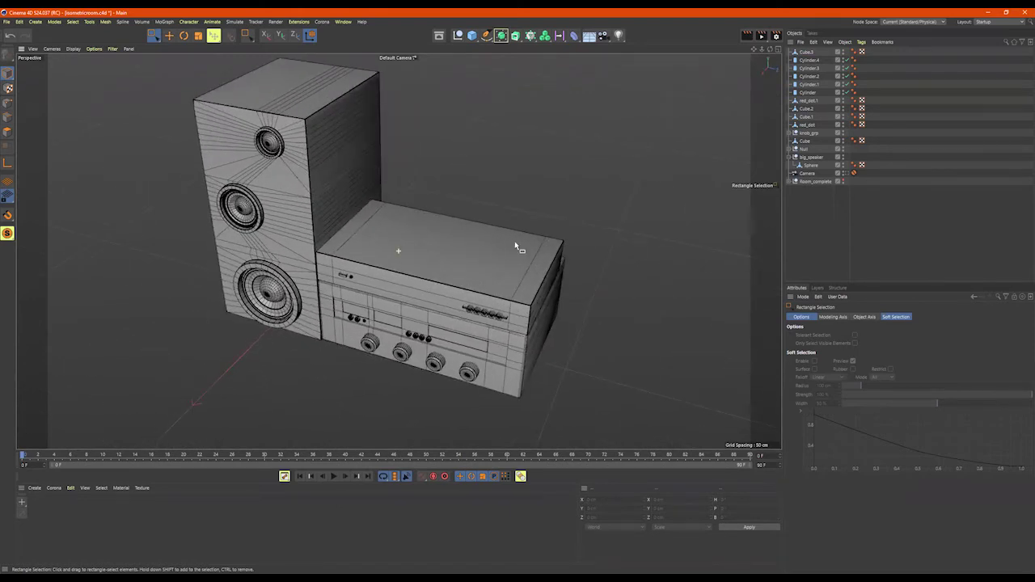
Step: Select the three top polygons of the upper stereo unit and inset them 7.1 cm with Extrude Inner
scroll(504, 243, "up", 3)
left_click(8, 135)
left_click_drag(315, 217, 330, 230, "alt")
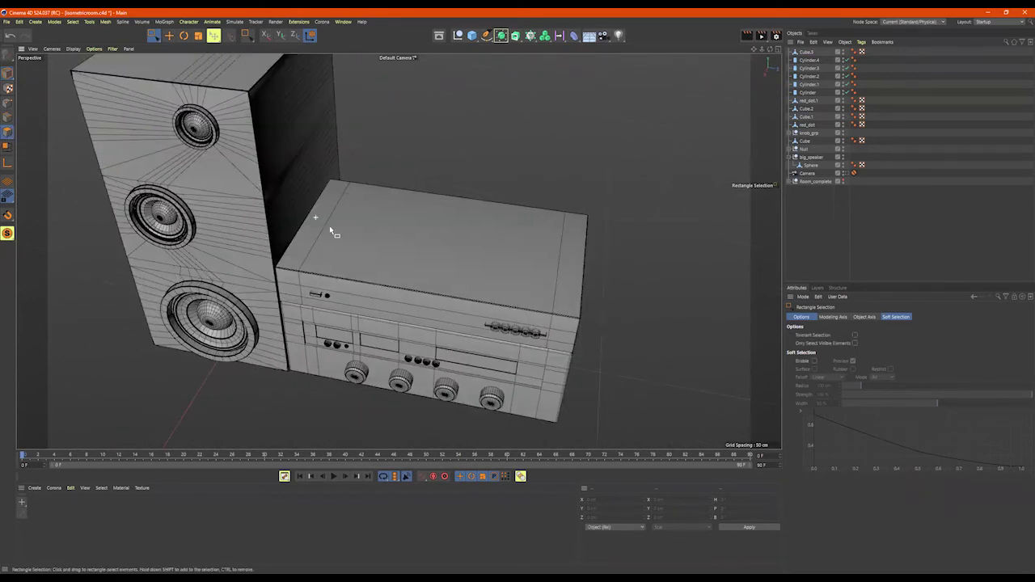
key("9")
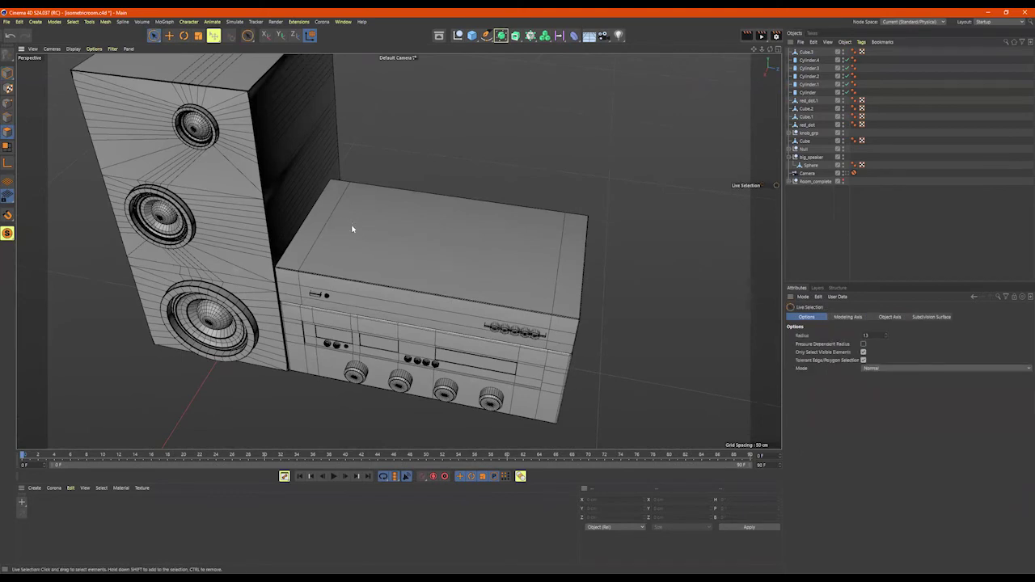
left_click(8, 74)
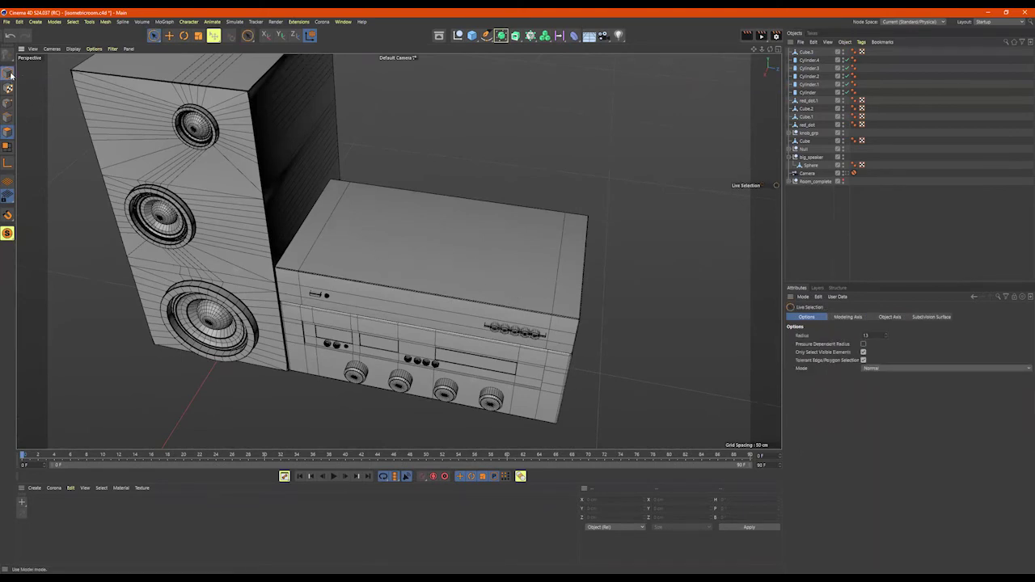
left_click(373, 215)
left_click(7, 132)
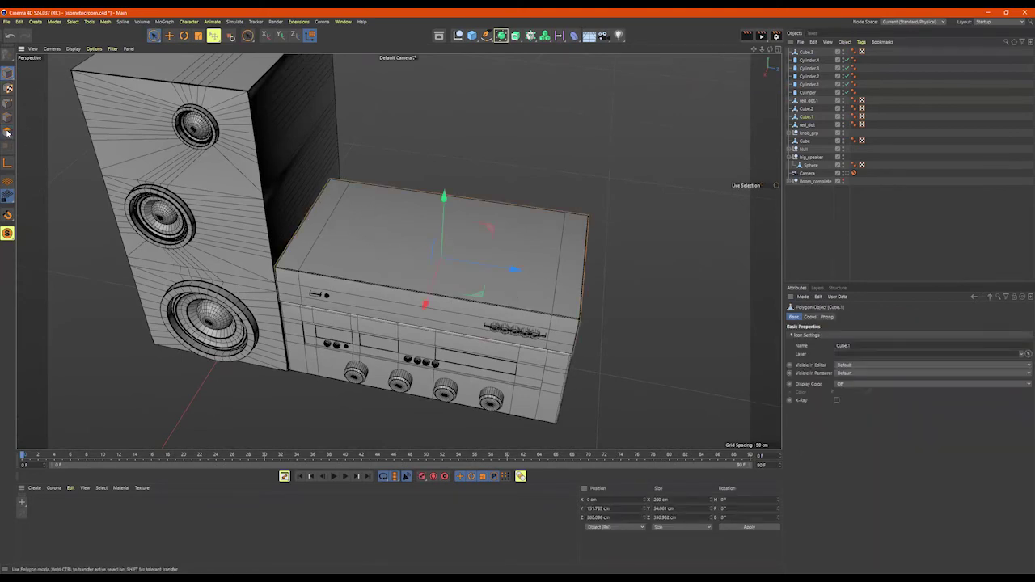
left_click(473, 271)
left_click(466, 280)
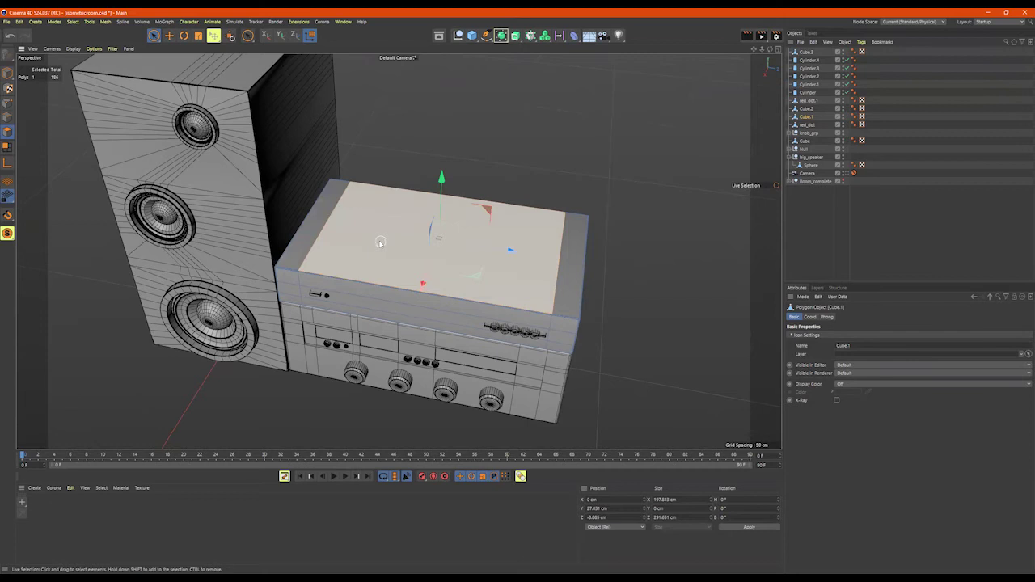
right_click_drag(381, 233, 426, 229, "alt")
left_click_drag(427, 230, 424, 235, "alt")
left_click(274, 233, "shift")
left_click(645, 255, "shift")
right_click(629, 155)
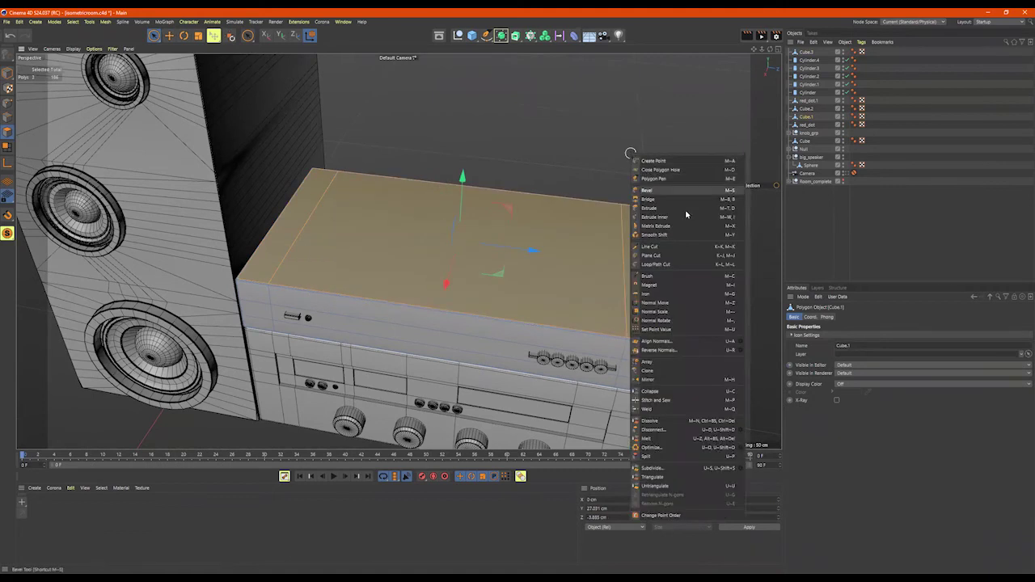
left_click(684, 217)
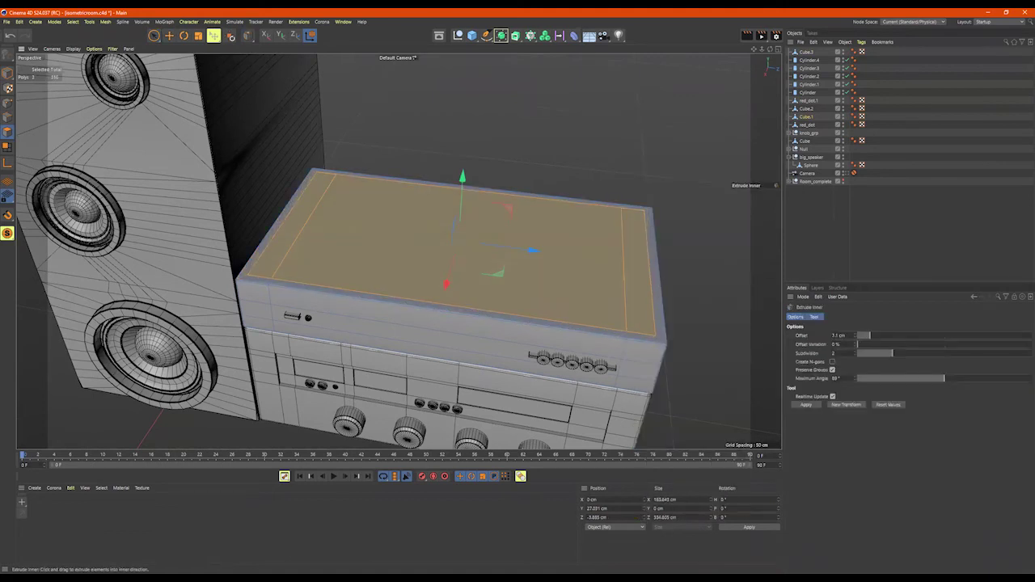
Step: Lower the inset top polygons about 12 cm to form a shallow recess inside the rim
left_click_drag(624, 196, 605, 189, "alt")
left_click_drag(460, 174, 461, 186)
mouse_move(580, 175)
left_mouse_down("alt")
mouse_move(596, 176)
mouse_move(577, 167)
left_mouse_up("alt")
scroll(592, 175, "down", 4)
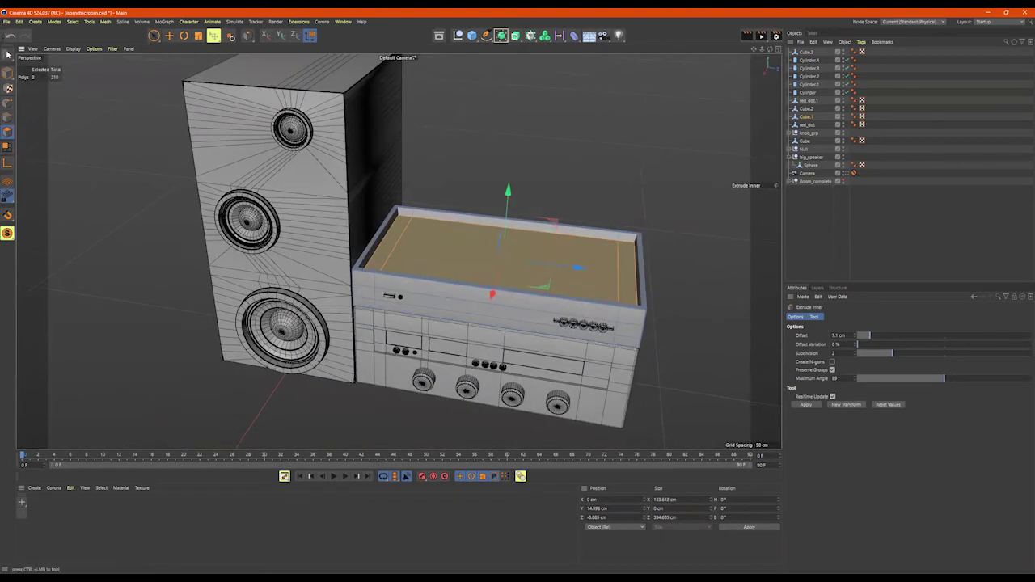
Step: Split the recess floor polygons into a separate object and raise that panel about 112 cm above the recess
right_click(578, 178)
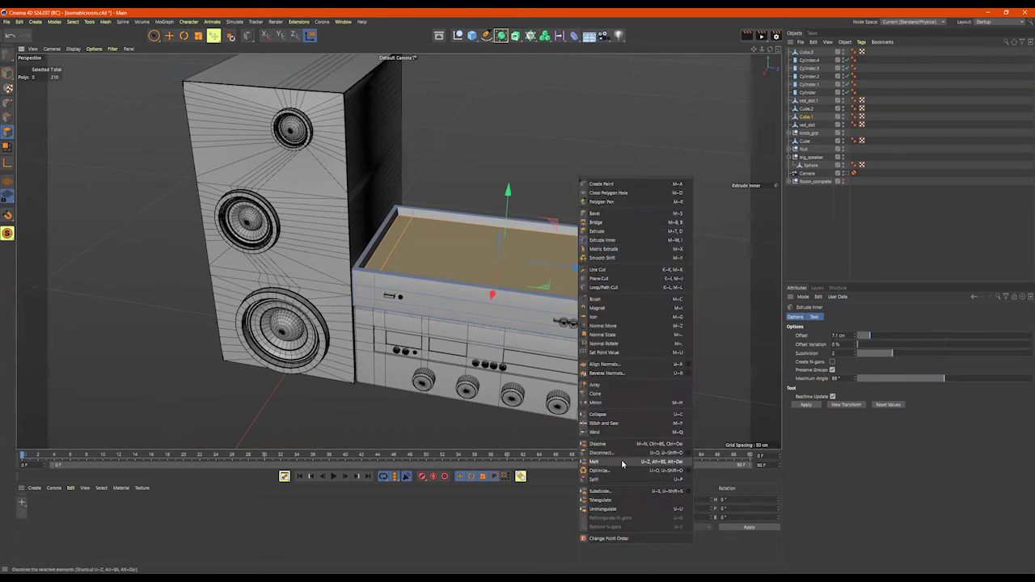
left_click(610, 481)
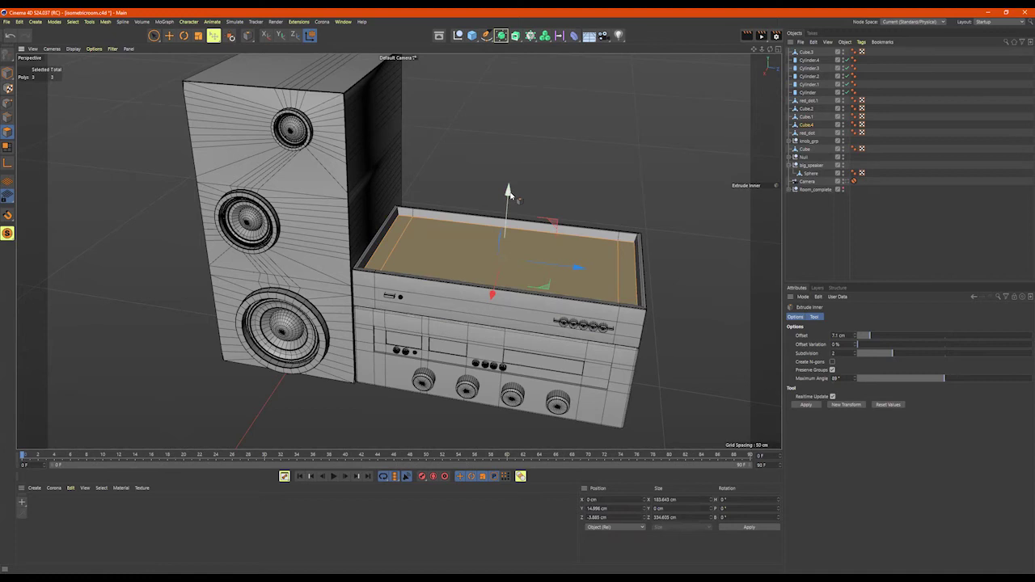
left_click_drag(510, 182, 588, 117)
scroll(488, 159, "up", 2)
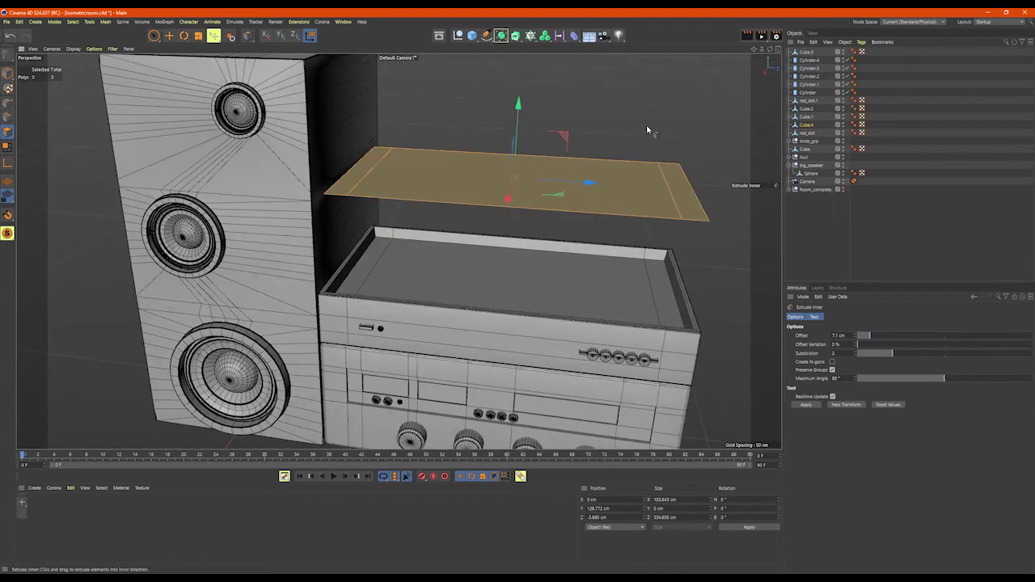
left_click_drag(614, 153, 307, 103, "alt")
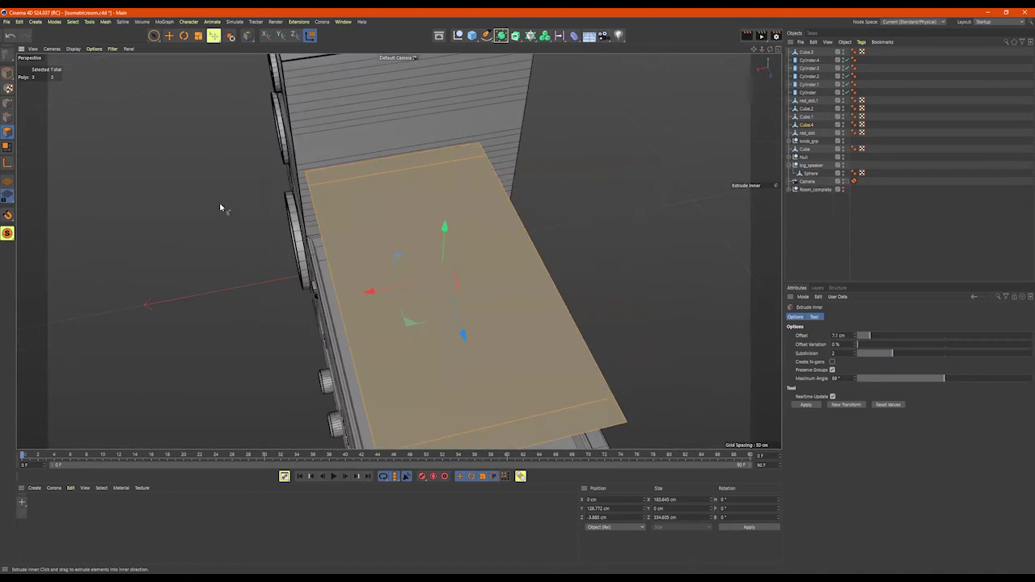
scroll(153, 168, "down", 2)
middle_click_drag(176, 157, 195, 135, "alt")
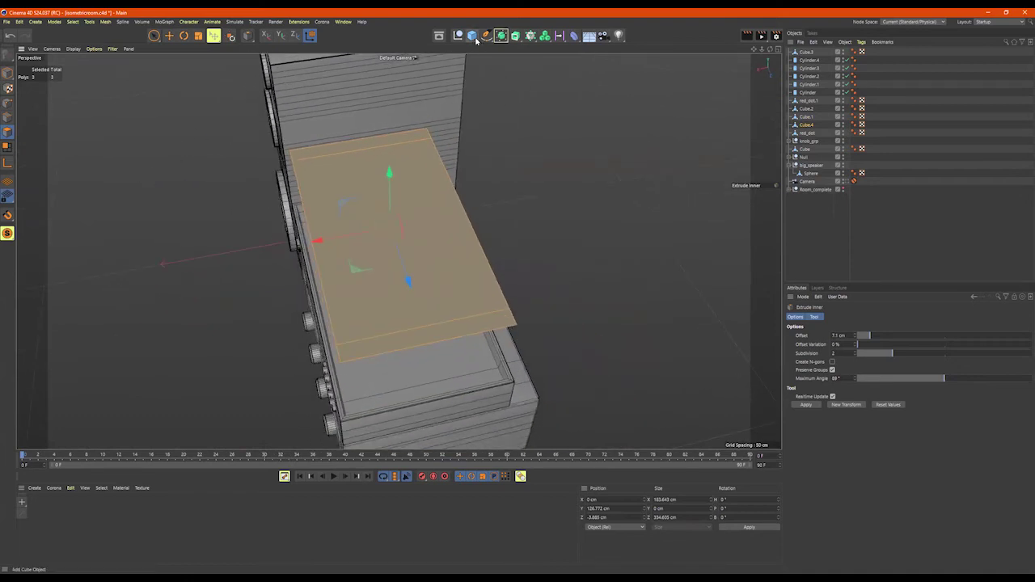
Step: Add two lengthwise loop cuts to the raised panel, each about 19 cm in from its front and back edges
right_click(514, 185)
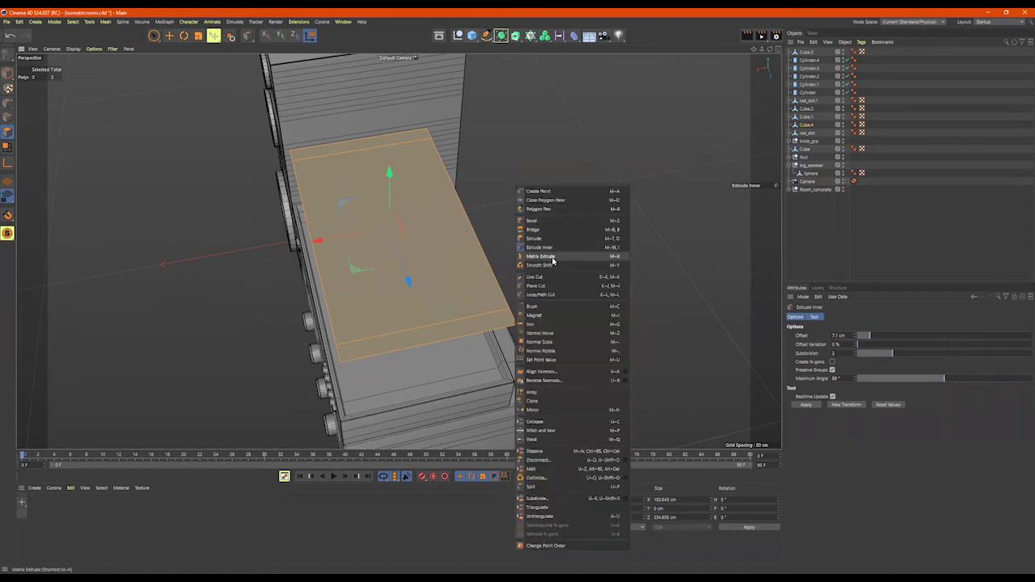
left_click(551, 296)
left_click(353, 348)
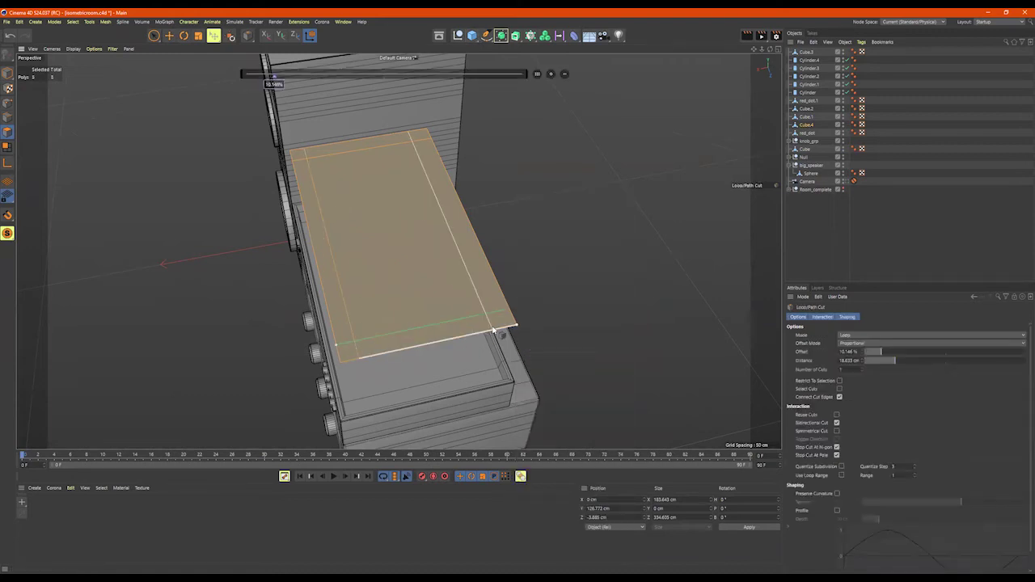
left_click(499, 328)
left_click_drag(499, 328, 588, 152, "alt")
left_click_drag(395, 155, 441, 184, "alt")
Step: Select the short outer edges at the panel's four corners and extrude them down about 22 cm as corner legs
left_click(7, 117)
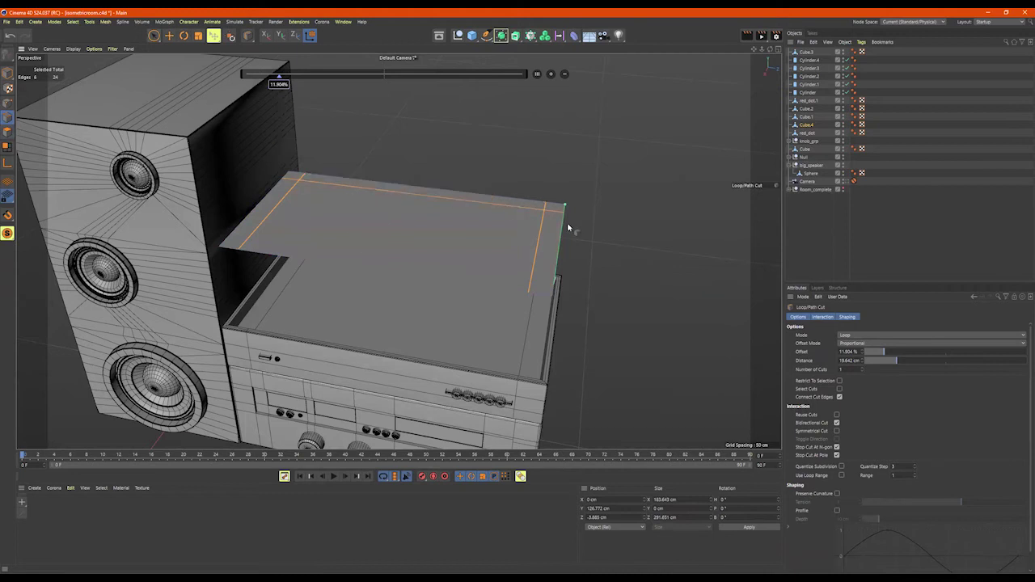
key("space")
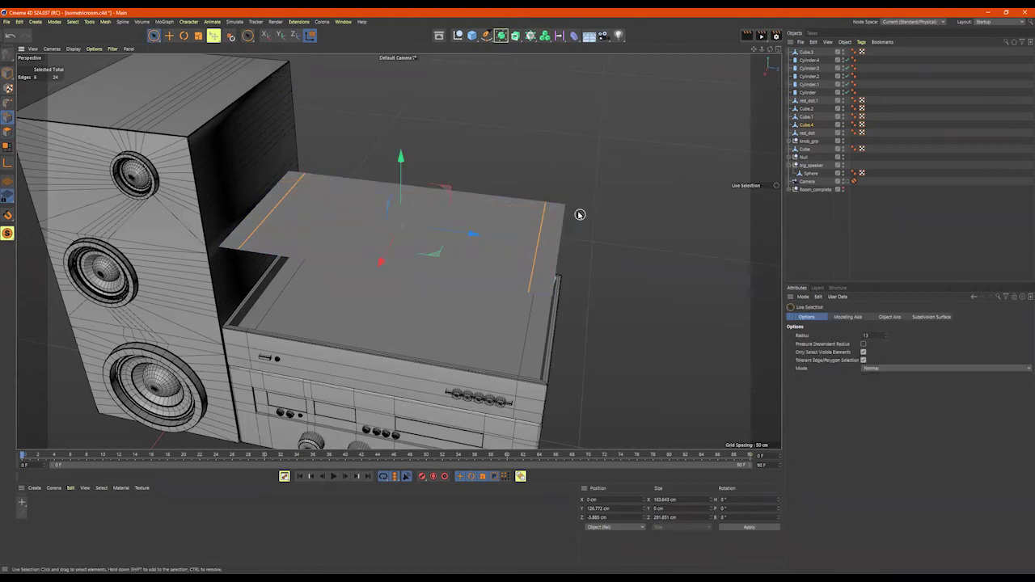
left_click(558, 201)
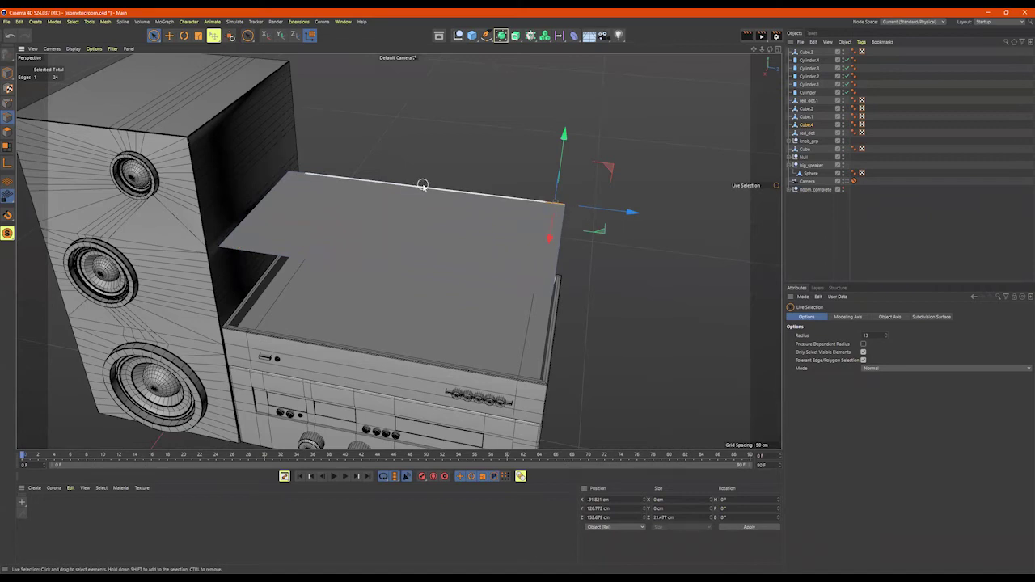
left_click_drag(288, 173, 338, 176, "alt")
scroll(285, 168, "up", 3)
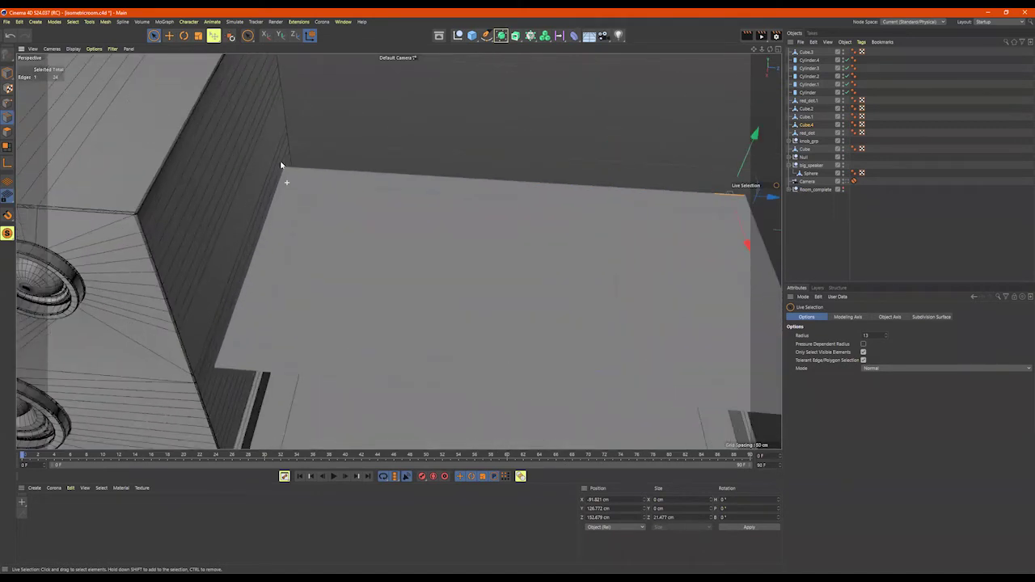
left_click(285, 175)
left_click(279, 176, "shift")
left_click(218, 360, "shift")
left_click(223, 369, "shift")
right_click_drag(402, 375, 323, 372, "alt")
middle_click_drag(398, 250, 211, 216, "alt")
left_click(413, 160, "shift")
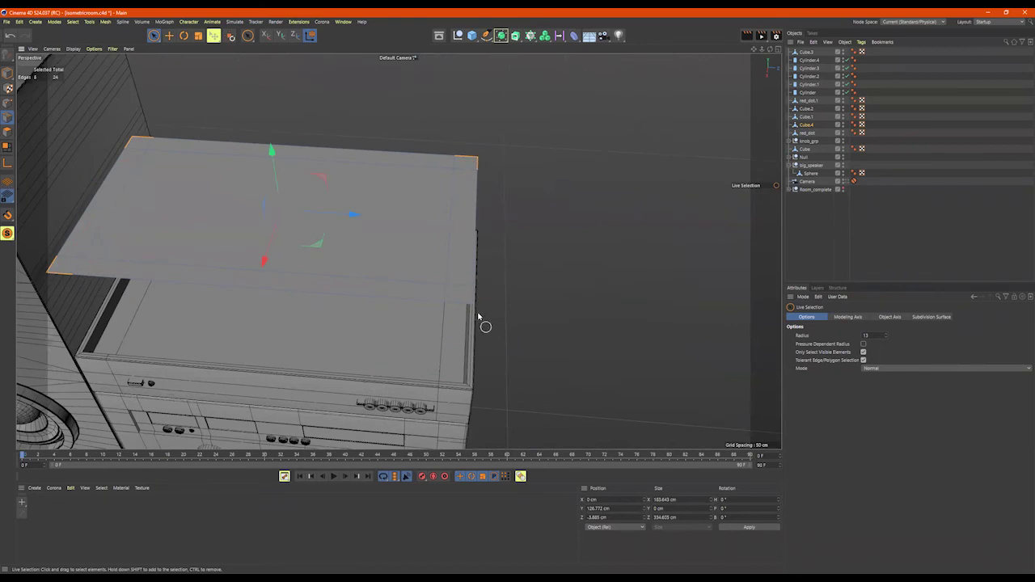
left_click_drag(553, 323, 539, 310, "alt")
right_click(539, 303)
left_click(519, 280)
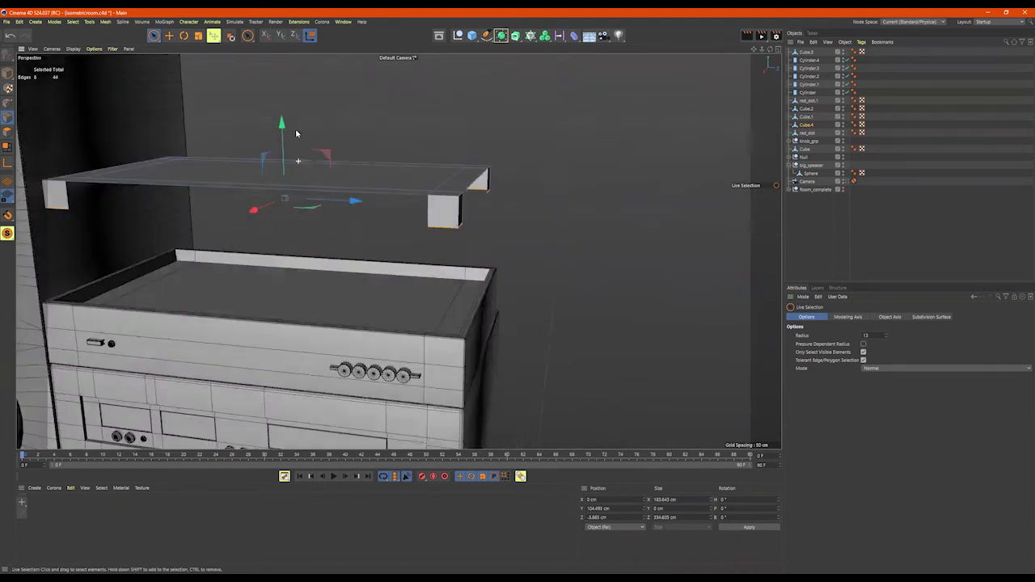
mouse_move(296, 130)
left_mouse_down("alt")
mouse_move(280, 121)
mouse_move(304, 114)
mouse_move(322, 129)
mouse_move(291, 129)
mouse_move(305, 141)
left_mouse_up("alt")
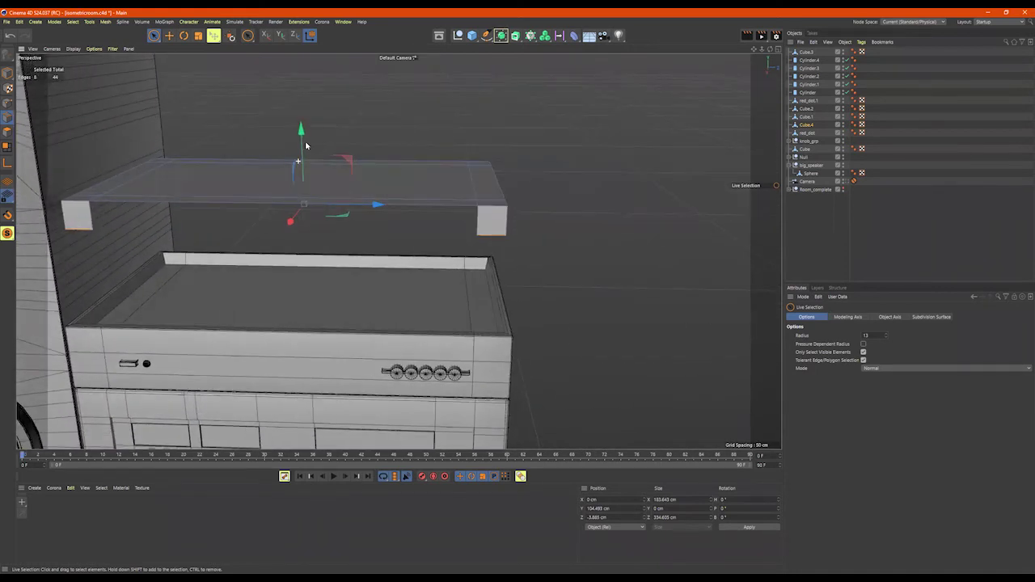
Step: Create a Subdivision Surface and place the legged panel, Cube.4, inside it to smooth its shape
left_click(7, 74)
left_click_drag(444, 173, 434, 179, "alt")
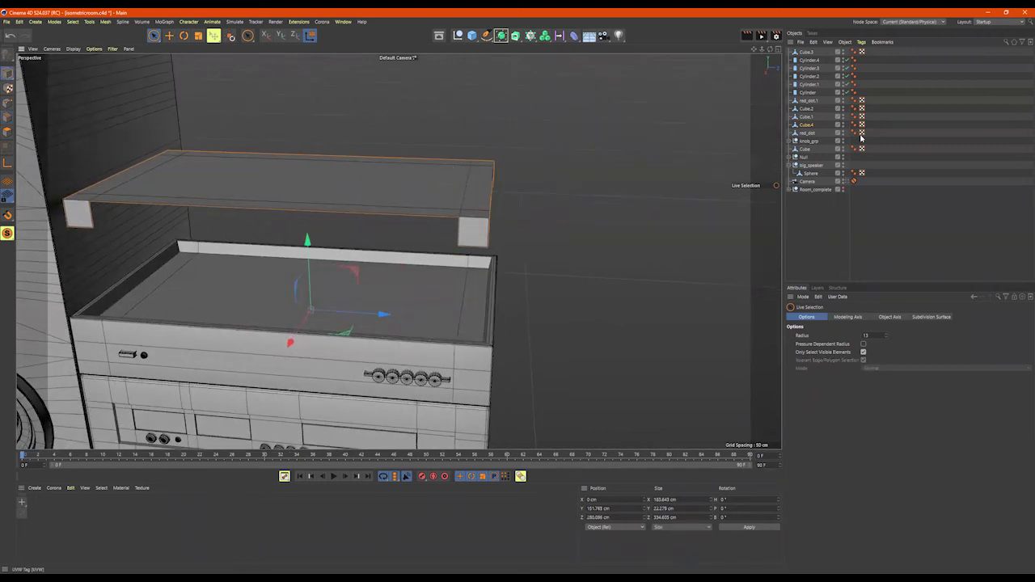
left_click(499, 34)
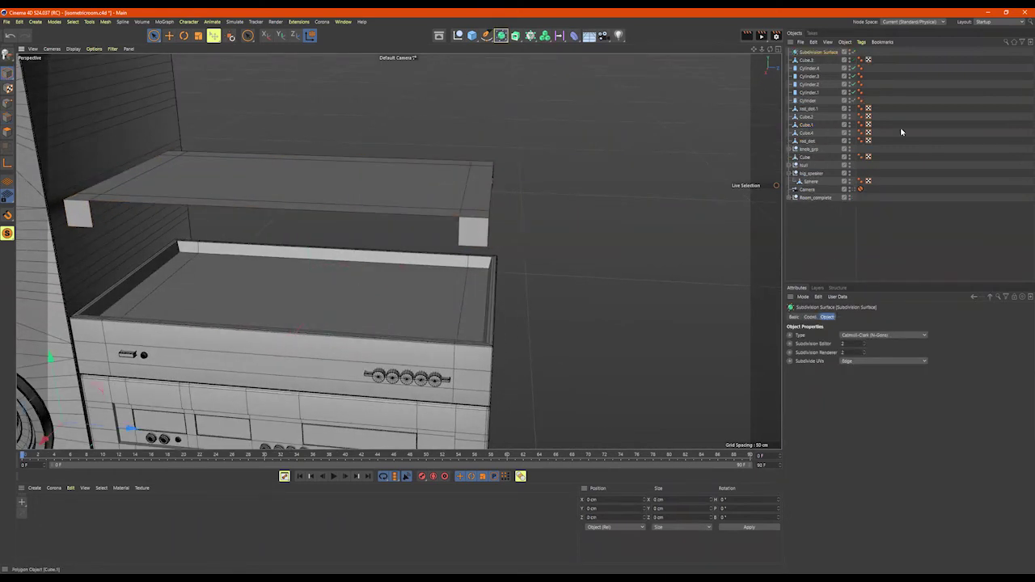
left_click(427, 170)
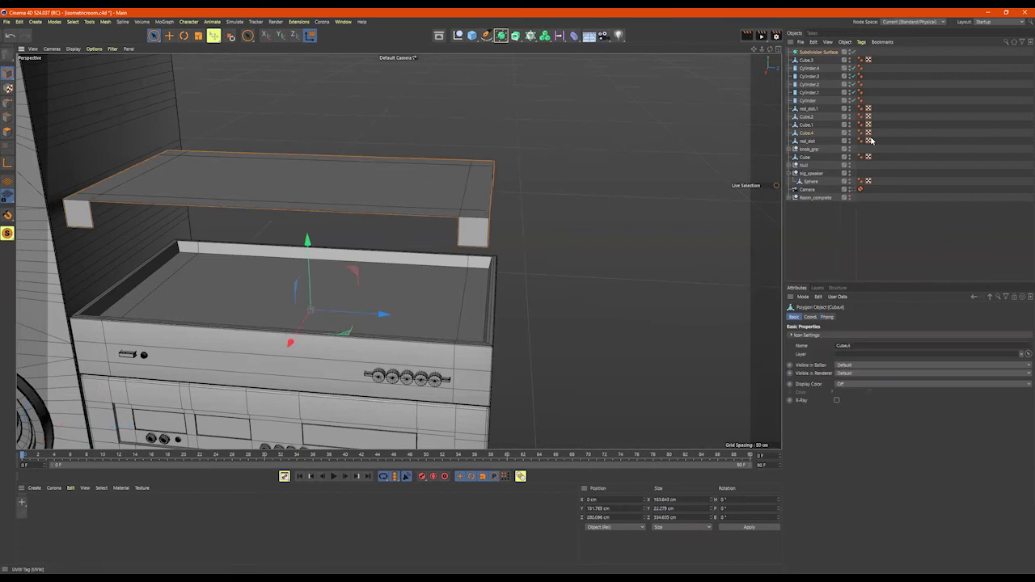
left_click_drag(815, 100, 815, 54)
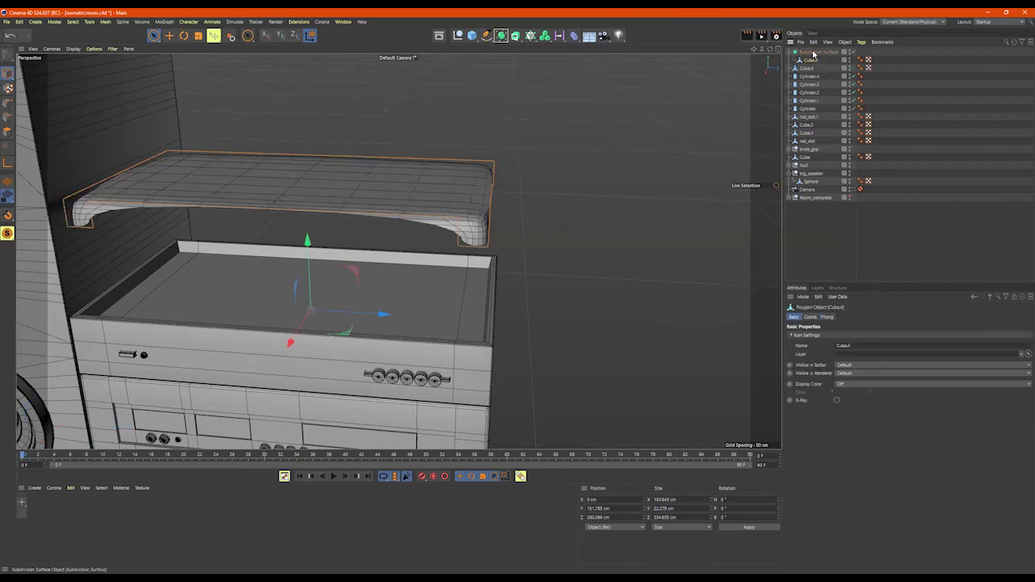
Step: Stretch the smoothed panel vertically to about 38 cm tall and move its axis up to the panel
left_click_drag(555, 134, 541, 110, "alt")
key("t")
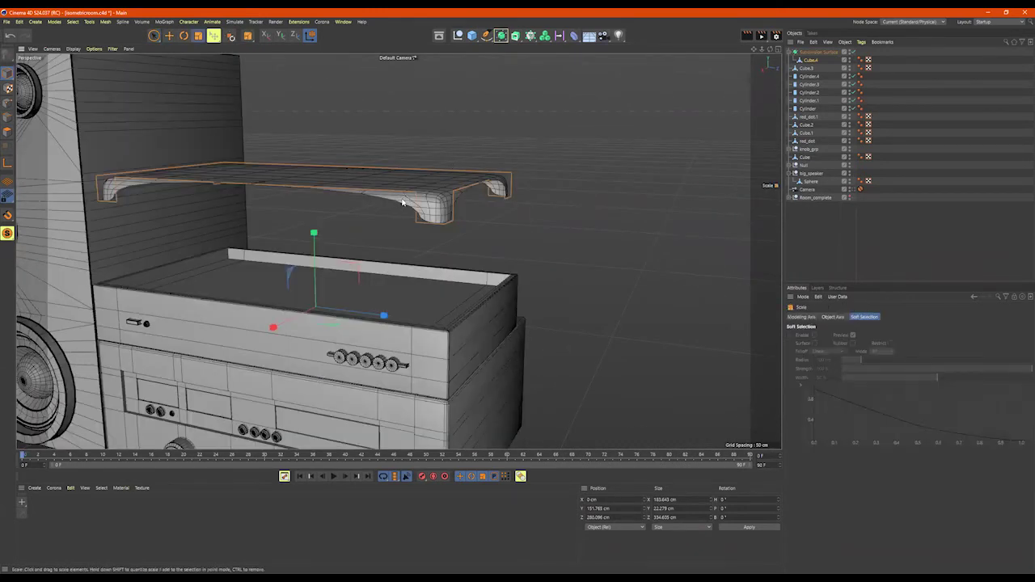
left_click_drag(314, 233, 433, 187)
key("e")
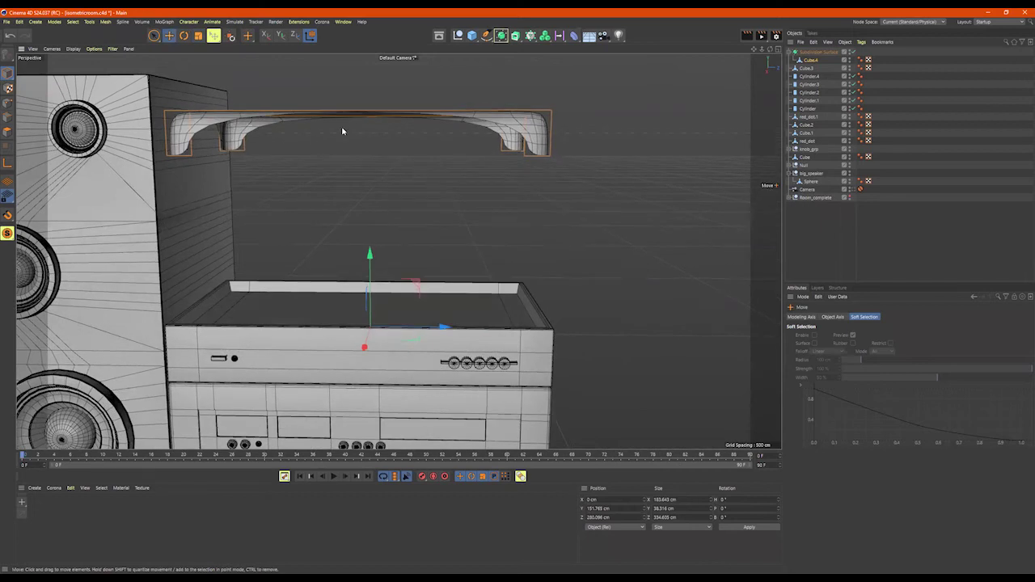
left_click_drag(371, 254, 369, 40)
left_click_drag(469, 212, 553, 253, "alt")
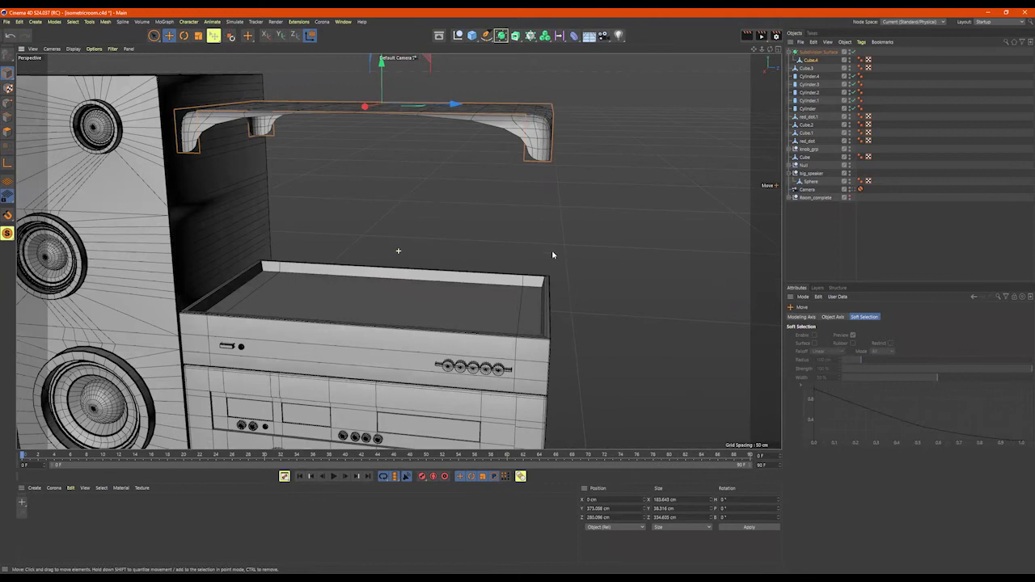
middle_click_drag(483, 180, 534, 217, "alt")
mouse_move(595, 213)
left_mouse_down("alt")
mouse_move(549, 206)
mouse_move(604, 220)
left_mouse_up("alt")
Step: Disable the Subdivision Surface and raise the panel's central top polygon about 14 cm so its sides slope
left_click(806, 61)
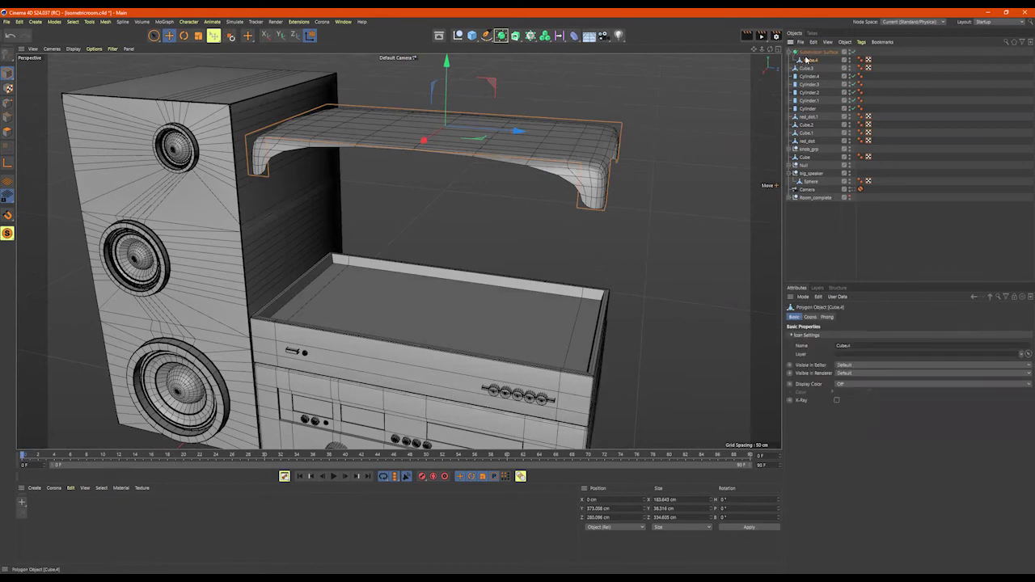
left_click(854, 52)
left_click_drag(594, 114, 555, 153, "alt")
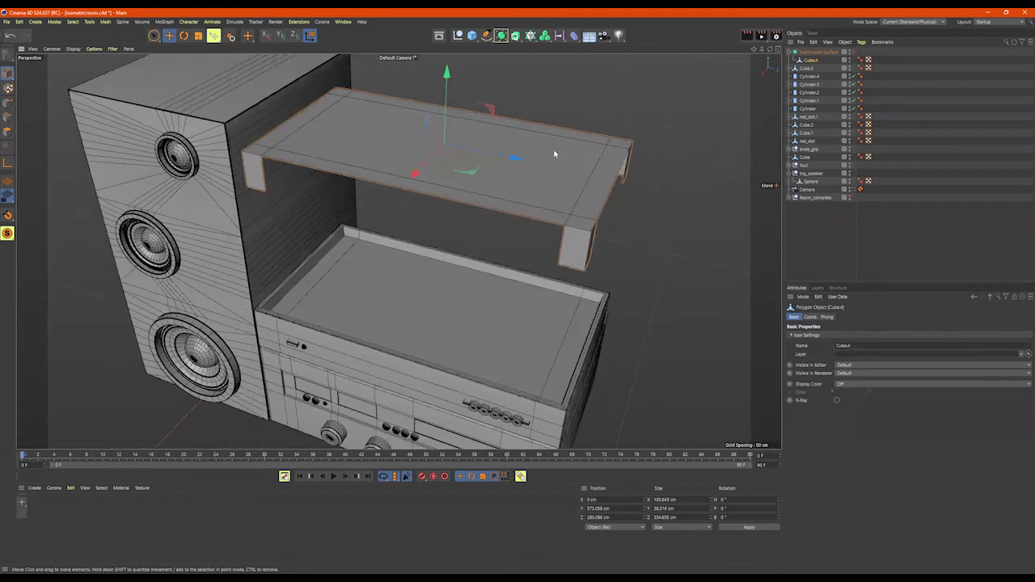
left_click(8, 132)
left_click(360, 132)
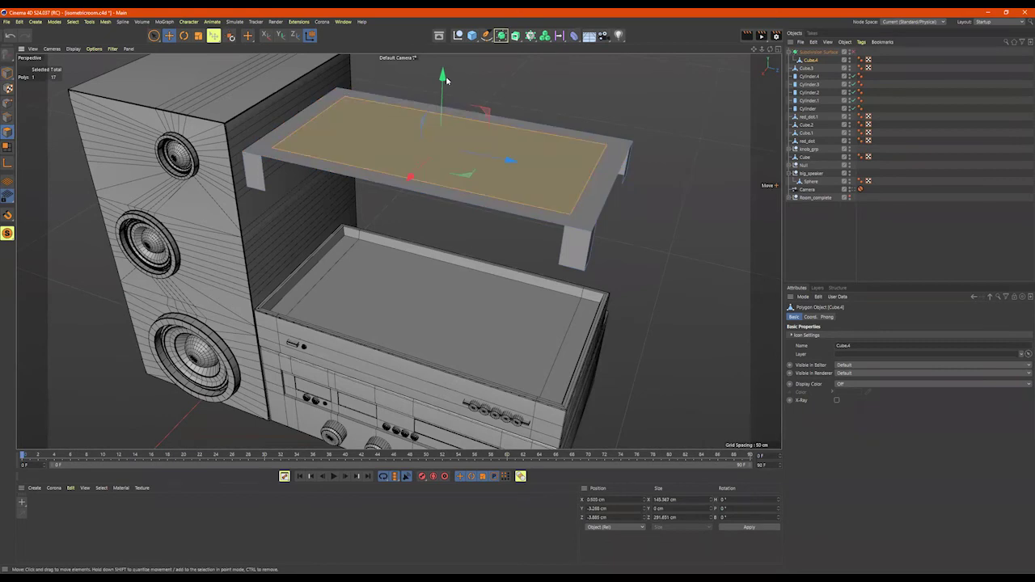
mouse_move(445, 76)
left_mouse_down()
mouse_move(444, 66)
mouse_move(502, 83)
mouse_move(488, 70)
mouse_move(462, 85)
left_mouse_up()
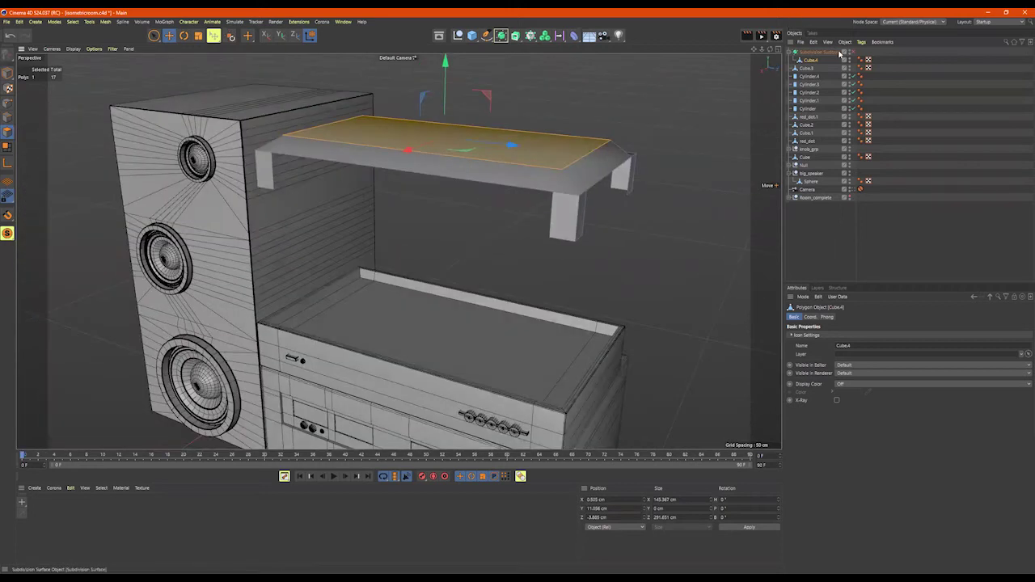
Step: Preview the raised panel with the Subdivision Surface enabled, and switch the smoothing off again
left_click(855, 52)
left_click_drag(732, 99, 703, 83, "alt")
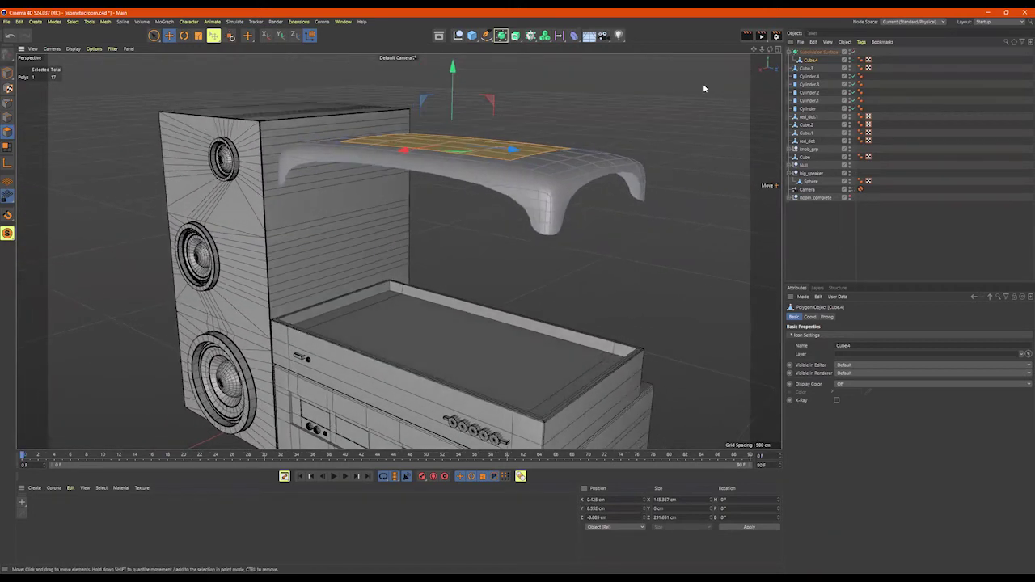
left_click(855, 51)
scroll(592, 123, "up", 6)
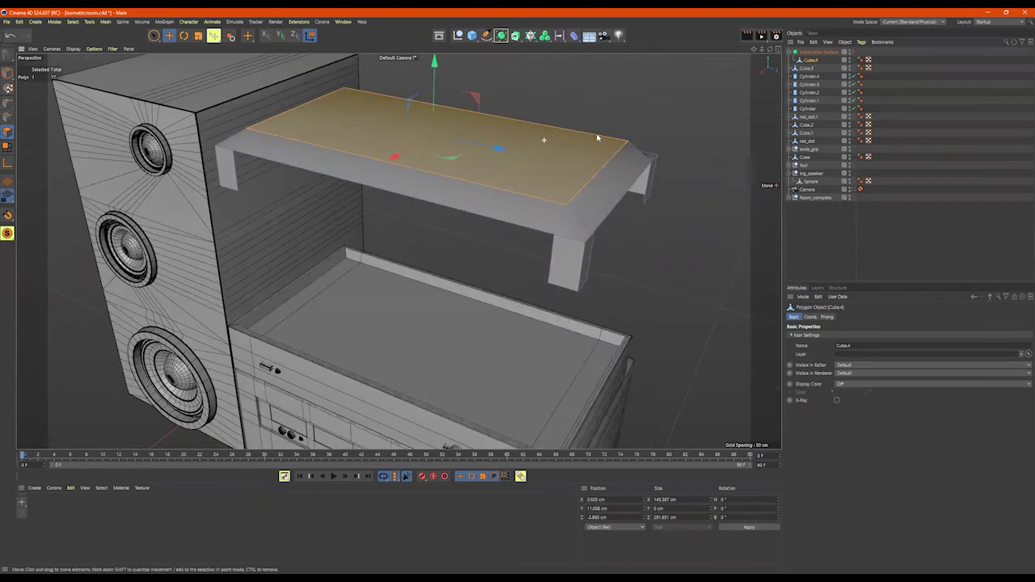
left_click_drag(596, 138, 576, 135, "alt")
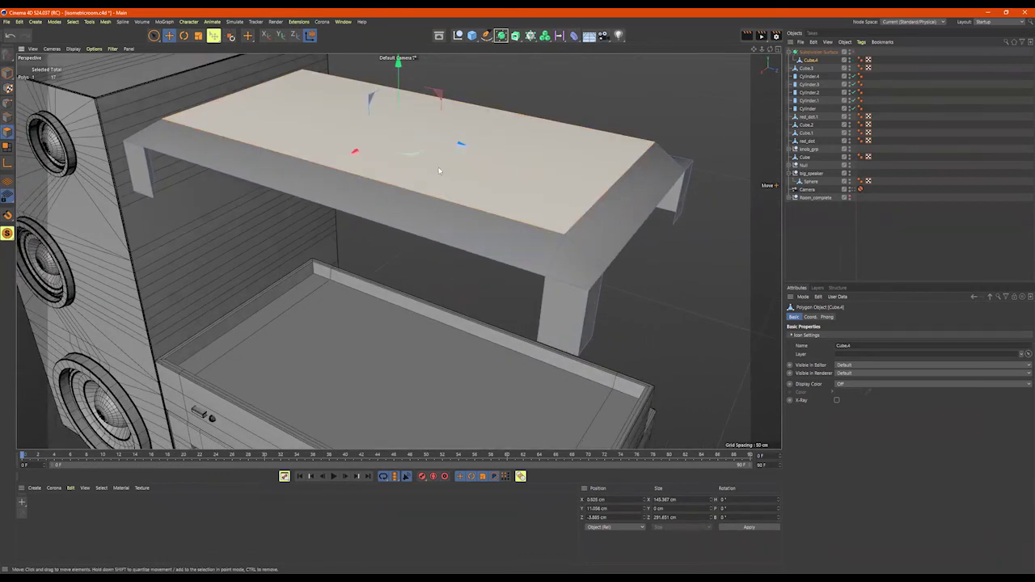
right_click(582, 192)
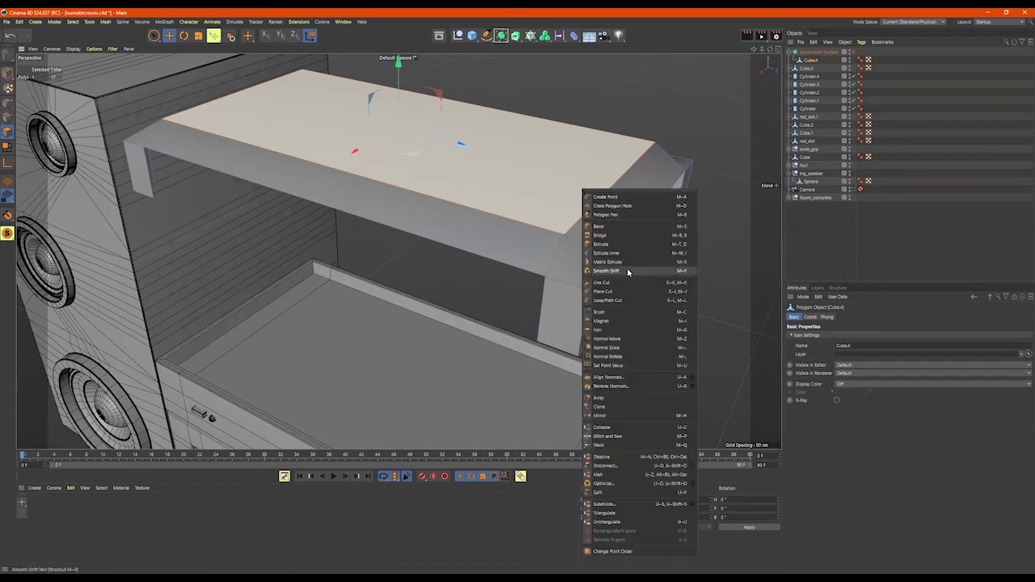
left_click(608, 300)
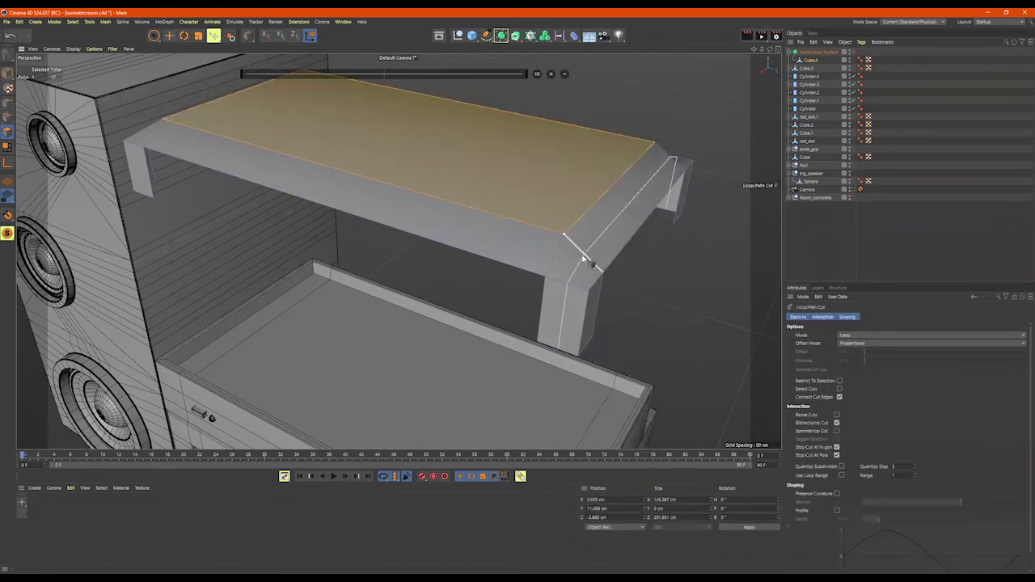
left_click_drag(558, 248, 541, 236, "alt")
left_click_drag(660, 291, 685, 262, "alt")
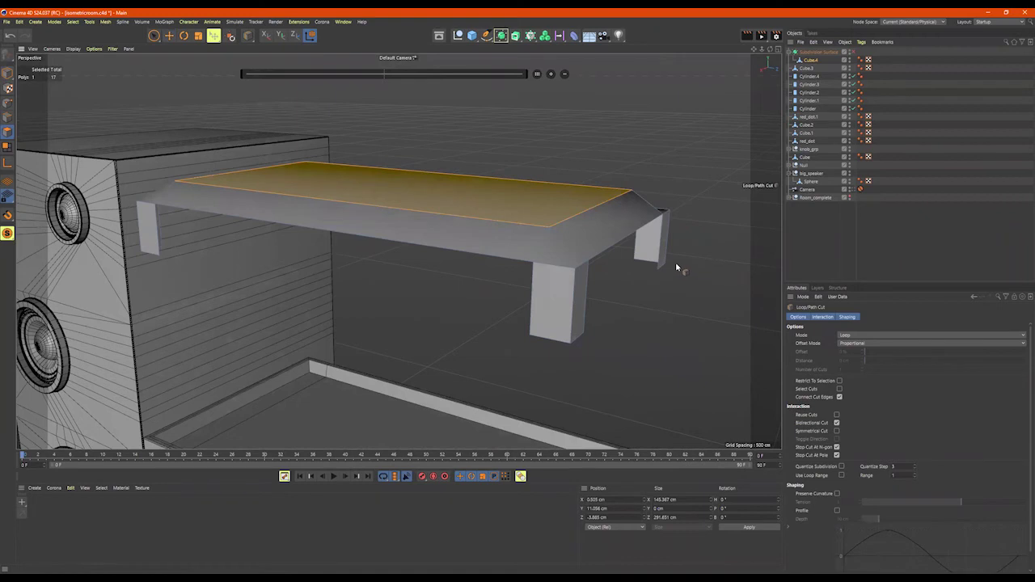
key("space")
Step: Extrude the panel's top polygon slightly upward and scale the new top down to about 135 × 271 cm
left_click_drag(396, 116, 395, 113)
key("t")
left_click_drag(530, 154, 519, 231)
left_click_drag(620, 228, 720, 136, "alt")
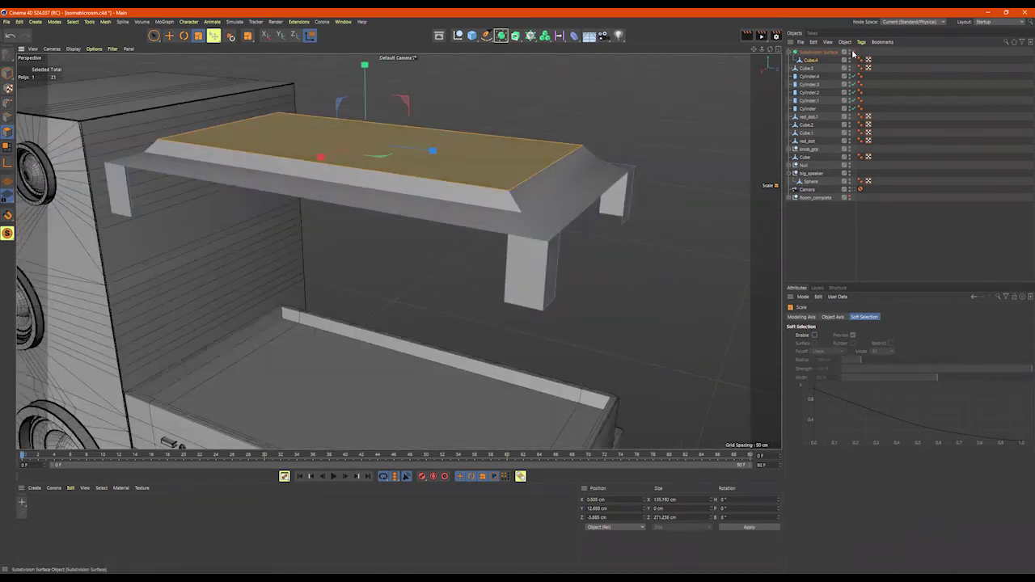
Step: Enable the Subdivision Surface to smooth the panel and check its rounded shape from several angles
left_click(853, 53)
scroll(576, 164, "down", 3)
left_click_drag(544, 161, 569, 167, "alt")
left_click(650, 123)
left_click_drag(640, 167, 609, 199, "alt")
left_click_drag(411, 286, 373, 254, "alt")
Step: Create a cylinder, raise it above the speaker and scale it down to about 33 cm radius and 133 cm height
left_click(475, 37)
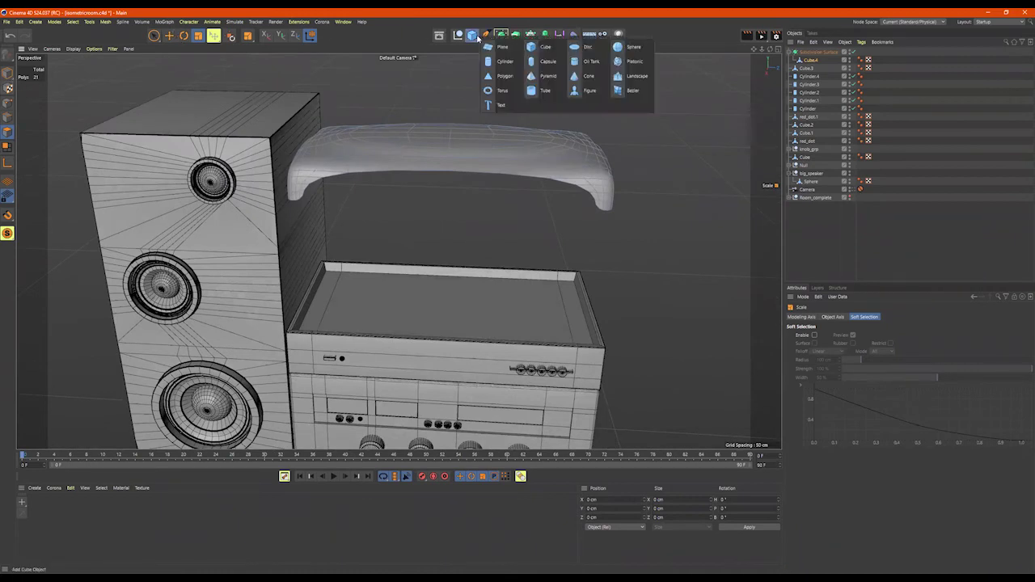
left_click(507, 63)
scroll(428, 160, "down", 8)
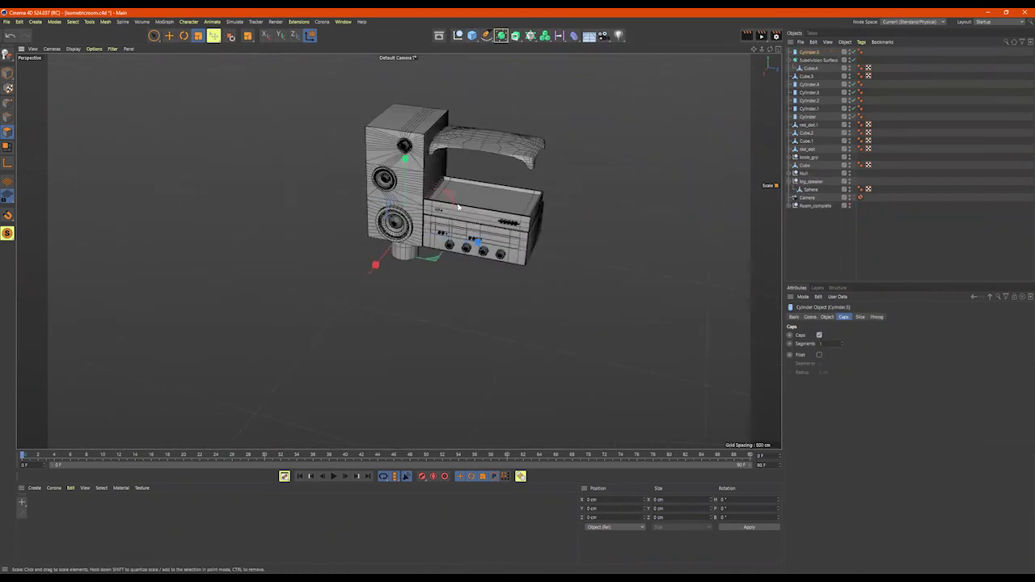
key("e")
left_click_drag(407, 164, 407, 17)
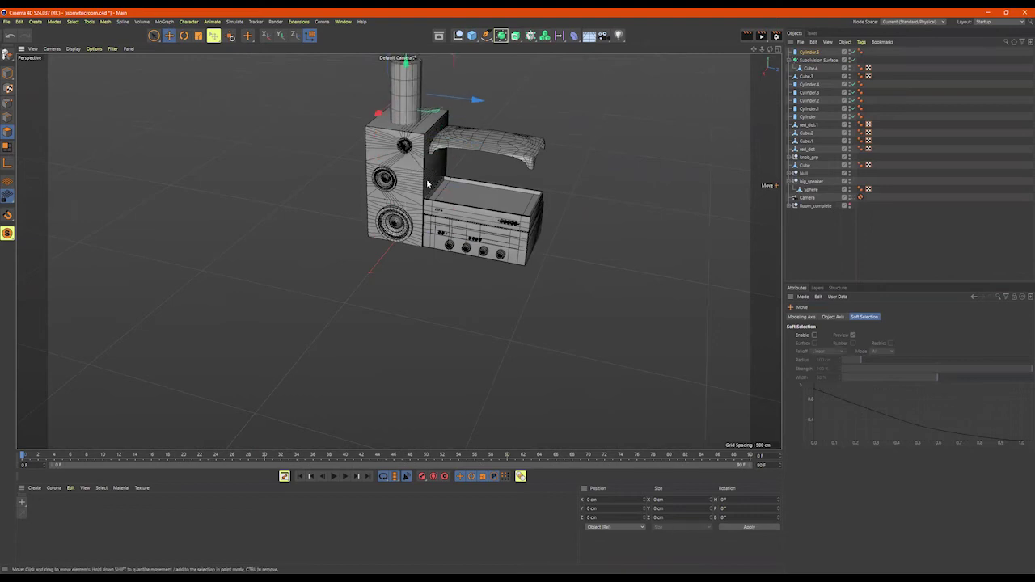
middle_click_drag(463, 197, 483, 252, "alt")
left_click_drag(428, 80, 428, 63)
key("t")
left_click_drag(535, 131, 454, 147)
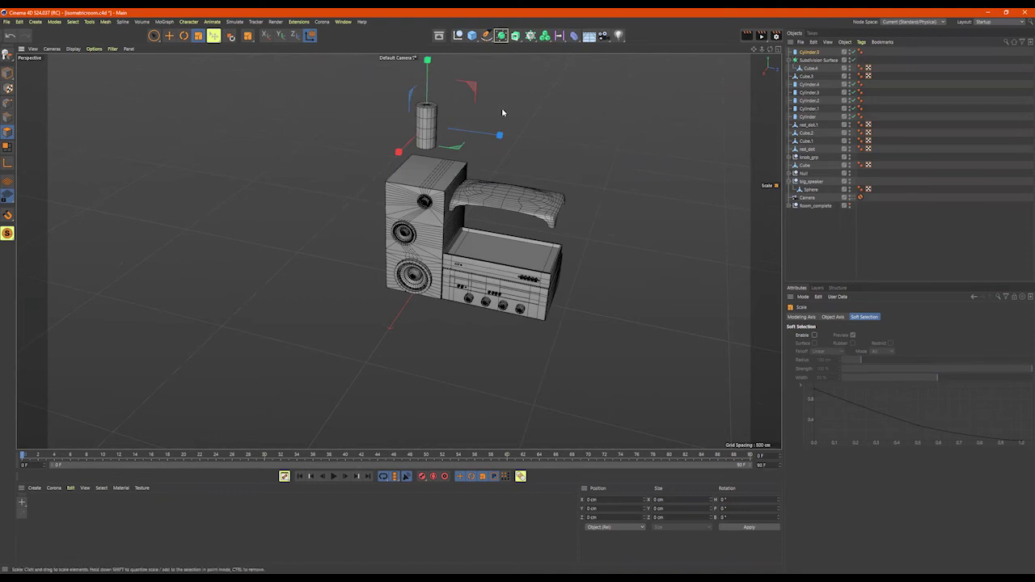
left_click_drag(502, 110, 524, 124, "alt")
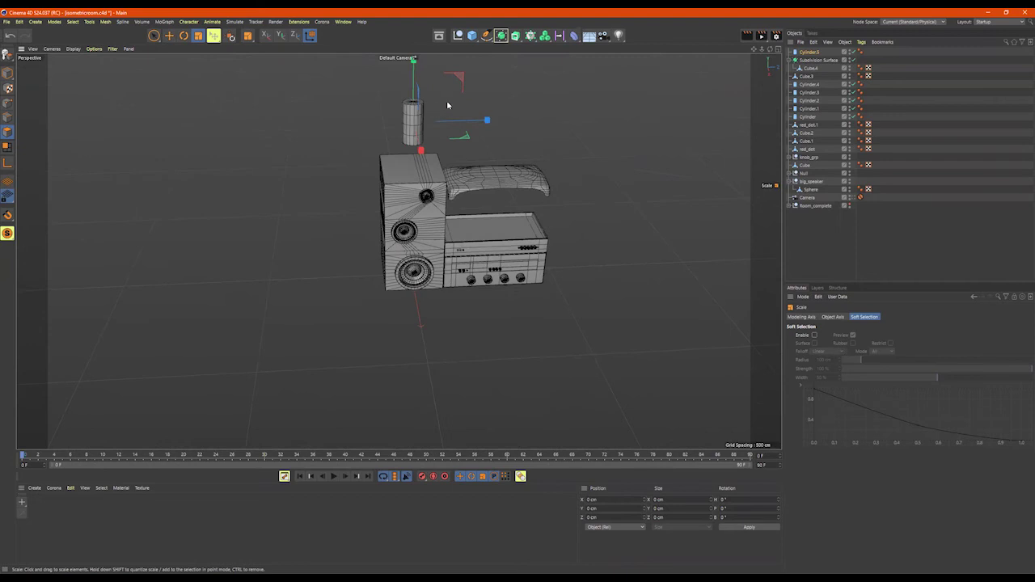
right_click_drag(447, 104, 509, 126, "alt")
middle_click_drag(509, 128, 497, 150, "alt")
Step: Widen and flatten the cylinder into a thin disc and reduce its height segments
left_click(815, 54)
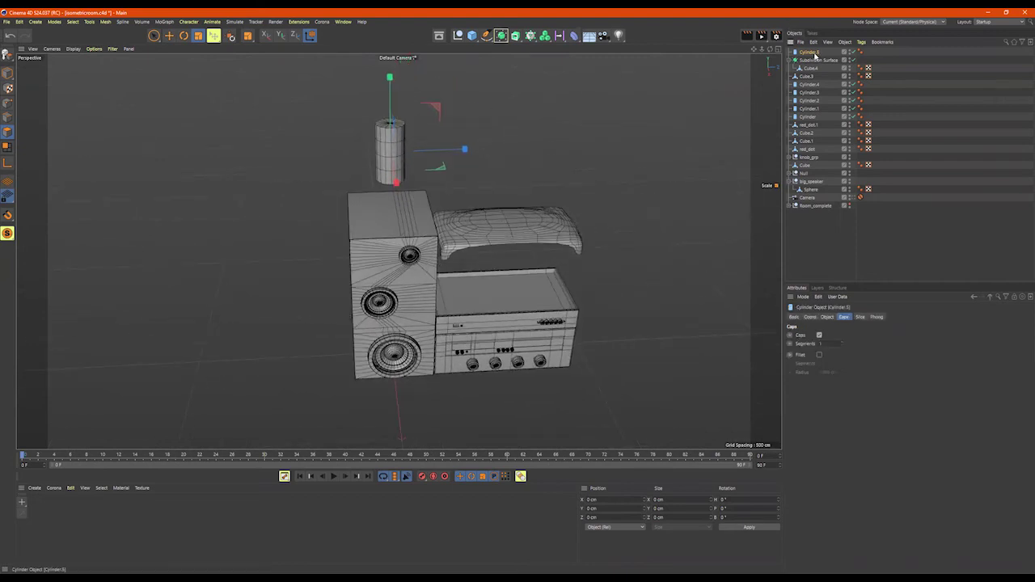
left_click(827, 317)
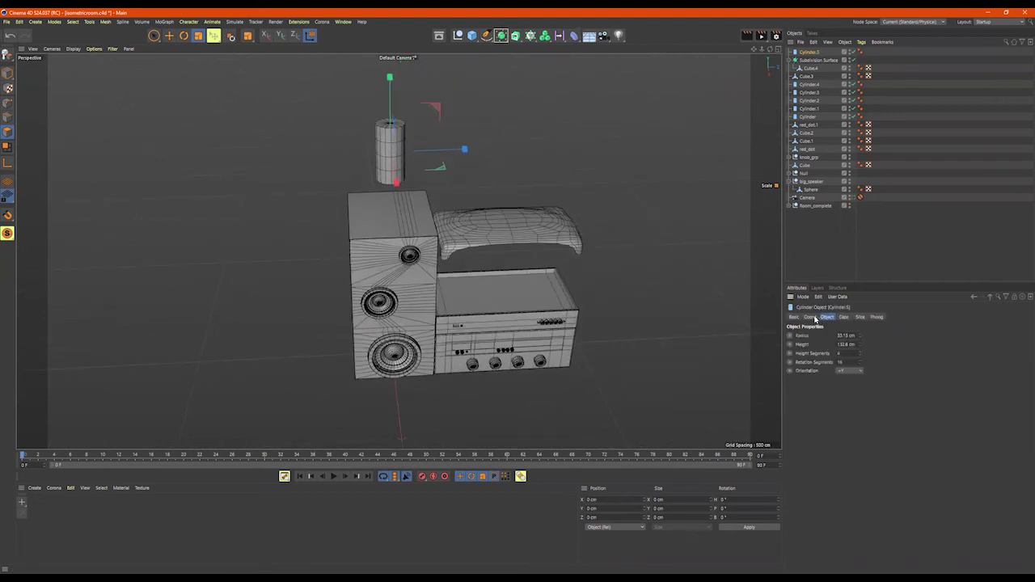
left_click_drag(861, 336, 861, 106)
left_click_drag(860, 355, 860, 372)
left_click_drag(479, 245, 418, 169, "alt")
left_click(9, 72)
left_click_drag(470, 194, 501, 265)
Step: Set the disc's rotation segments to 52 and scale it down to about 255 cm in diameter
left_click_drag(852, 362, 499, 254)
type("52")
key("Return")
left_click_drag(616, 196, 471, 227)
Step: Move the disc into the stereo stack's recessed top and shrink it to about 167 cm in diameter
key("e")
left_click_drag(479, 169, 581, 271)
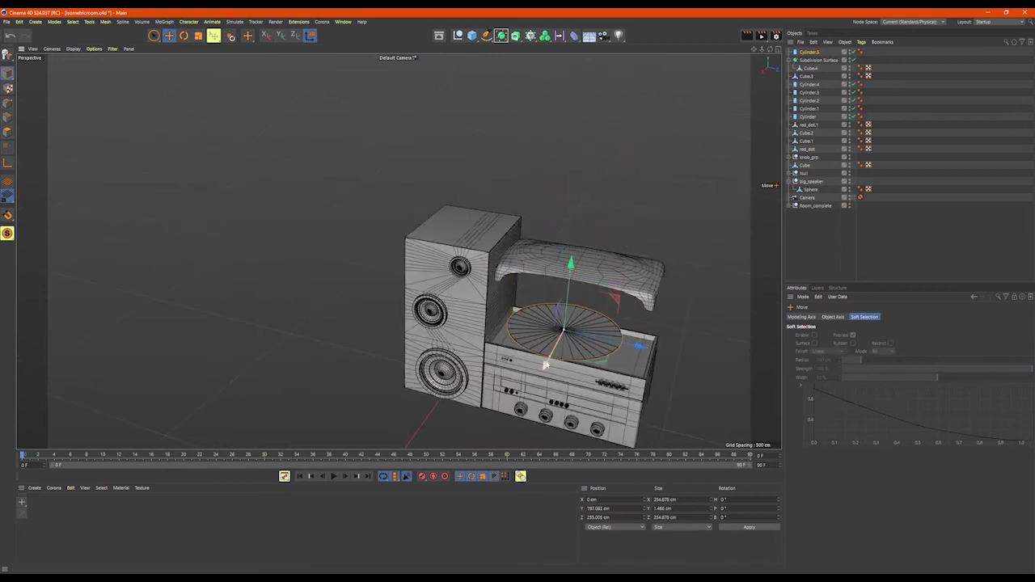
scroll(618, 348, "up", 4)
left_click_drag(612, 352, 553, 334, "alt")
left_click_drag(556, 336, 527, 246)
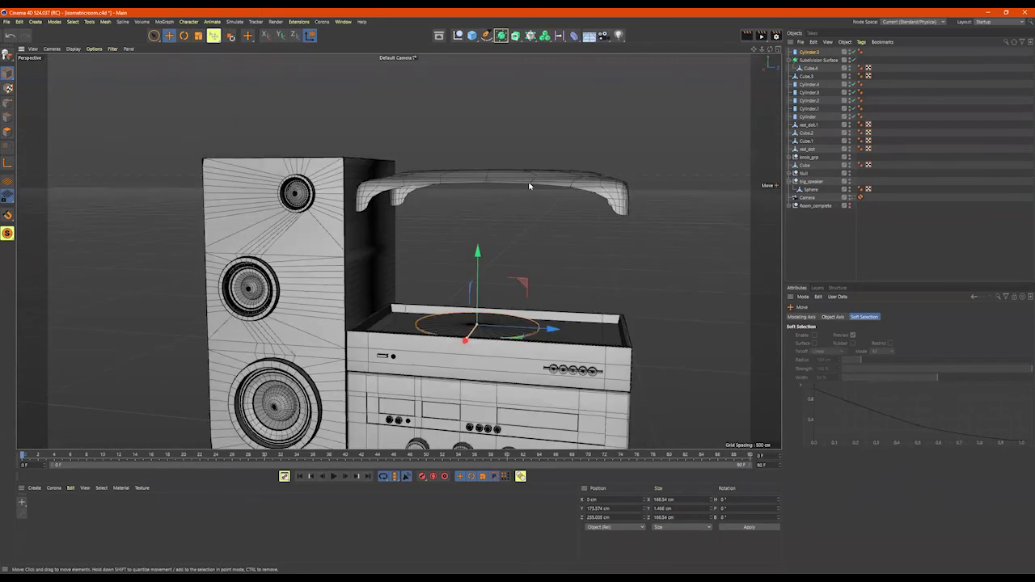
Step: Move the Subdivision Surface's axis away from the speaker and up to the centre of the smoothed panel
left_click(529, 183)
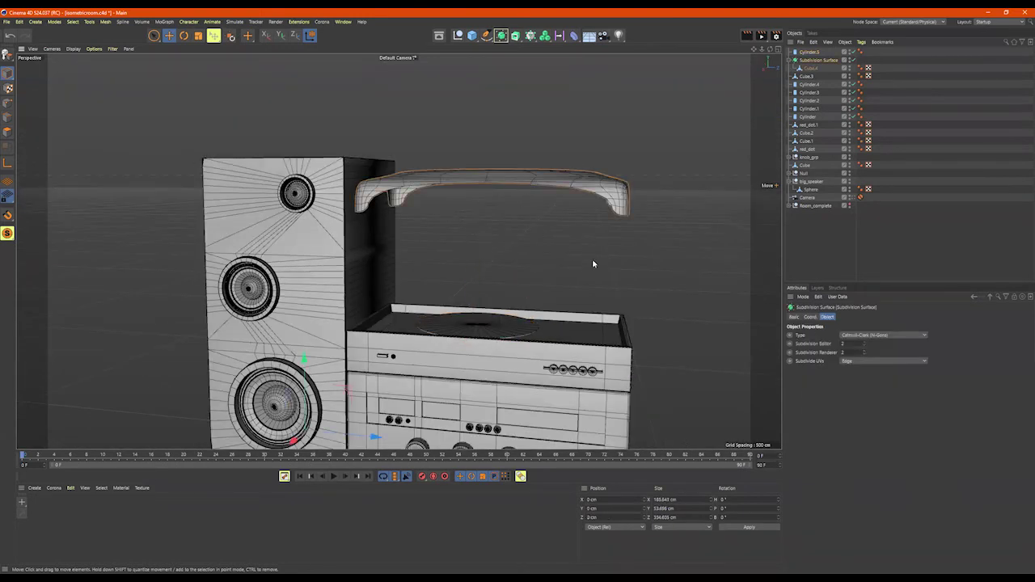
key("l")
left_click_drag(375, 438, 545, 454)
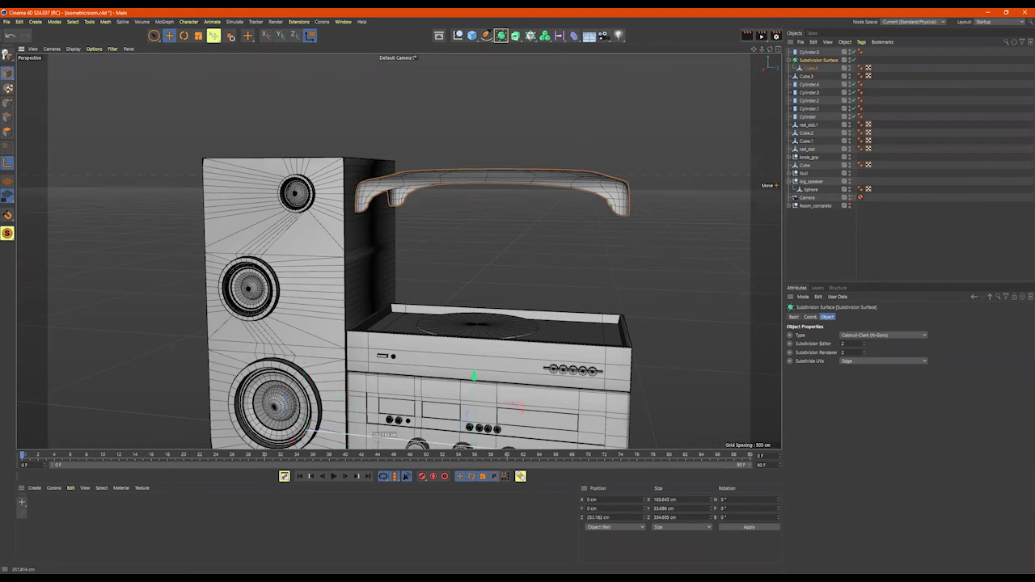
left_click_drag(475, 376, 486, 214)
mouse_move(546, 300)
left_mouse_down("alt")
mouse_move(521, 325)
mouse_move(467, 312)
mouse_move(501, 293)
mouse_move(552, 310)
left_mouse_up("alt")
Step: Squash the smoothed panel to about 37 cm tall and lower it onto the stack's recessed top as a lid
left_click(497, 326)
left_click(553, 308)
key("t")
left_click_drag(485, 214, 488, 273)
key("e")
right_click_drag(487, 274, 552, 275, "alt")
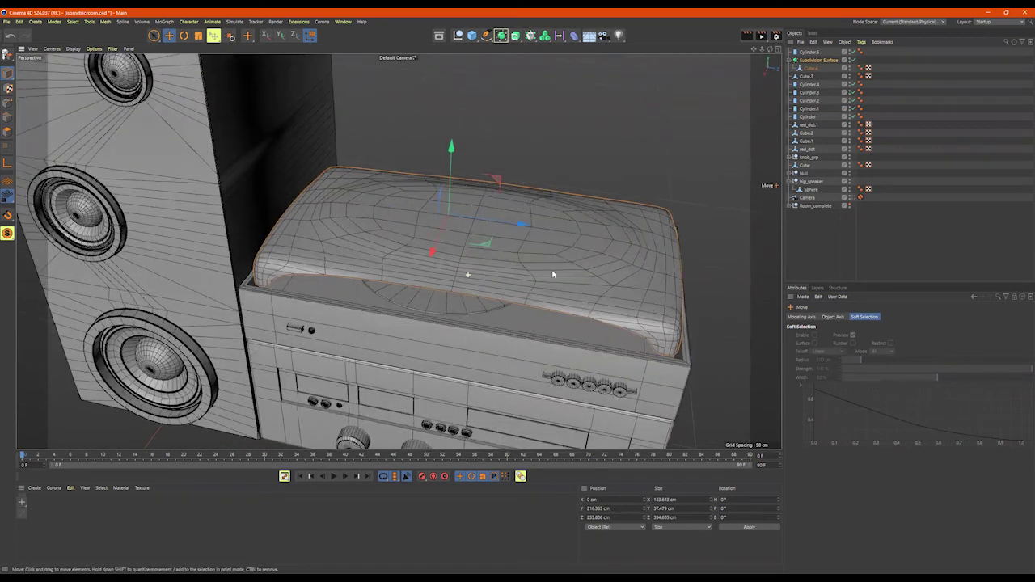
left_click_drag(553, 275, 545, 264, "alt")
right_click_drag(550, 266, 477, 256, "alt")
scroll(484, 255, "down", 4)
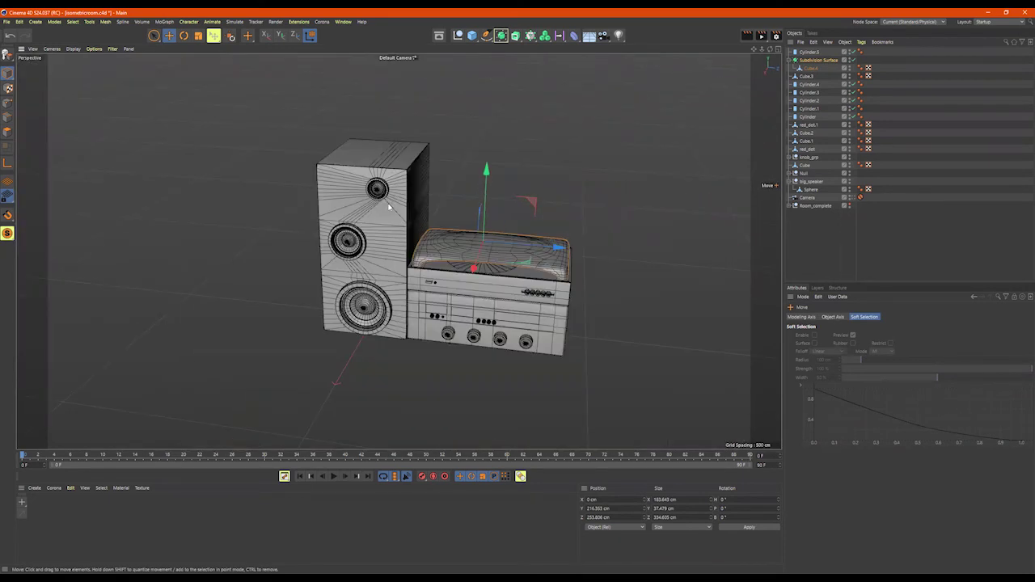
Step: Select the complete speaker with all its cones and duplicate it about 754 cm along the Z axis, away from the stereo stack
left_click(415, 204)
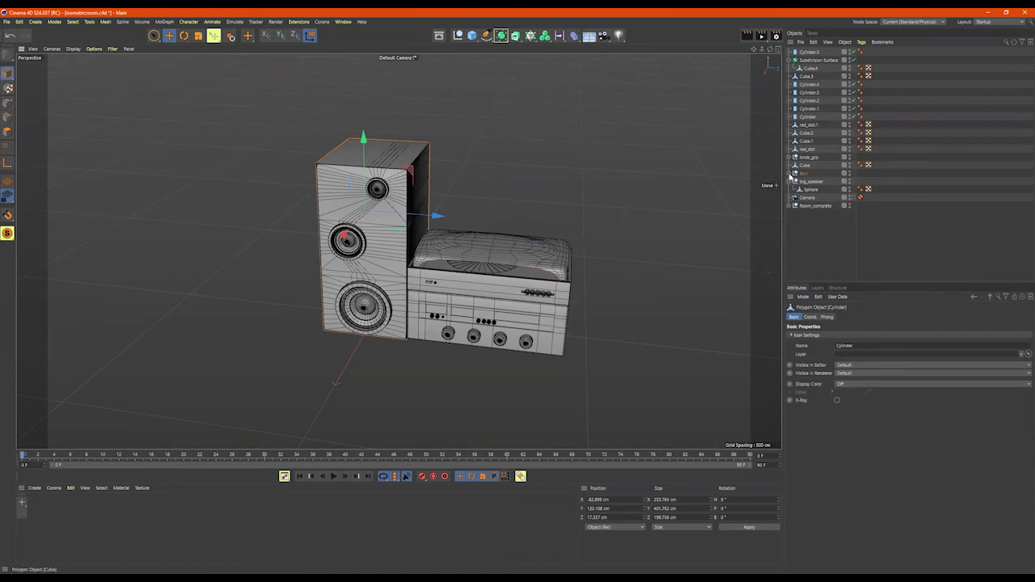
left_click_drag(517, 187, 526, 175, "alt")
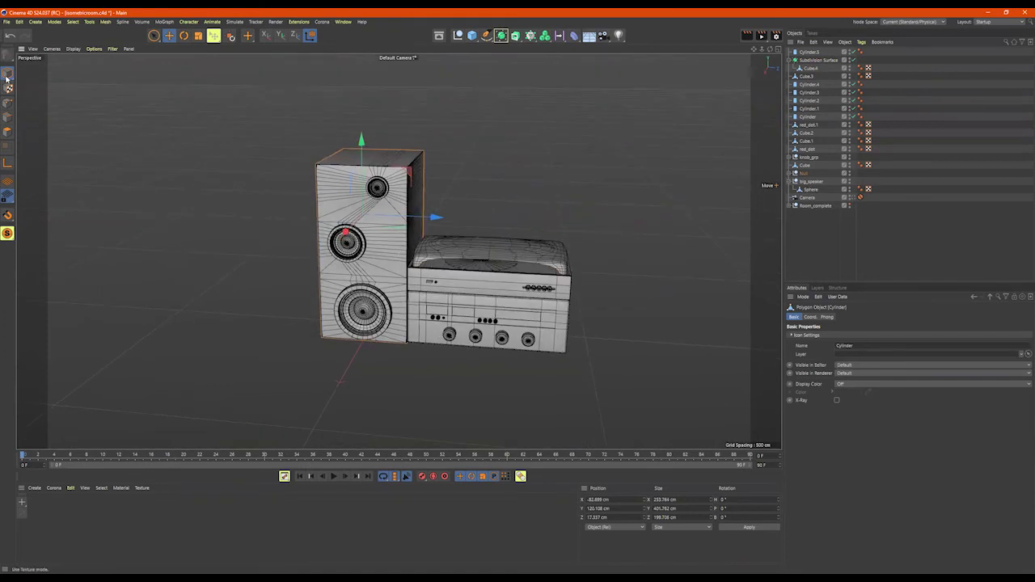
left_click_drag(280, 120, 254, 114, "alt")
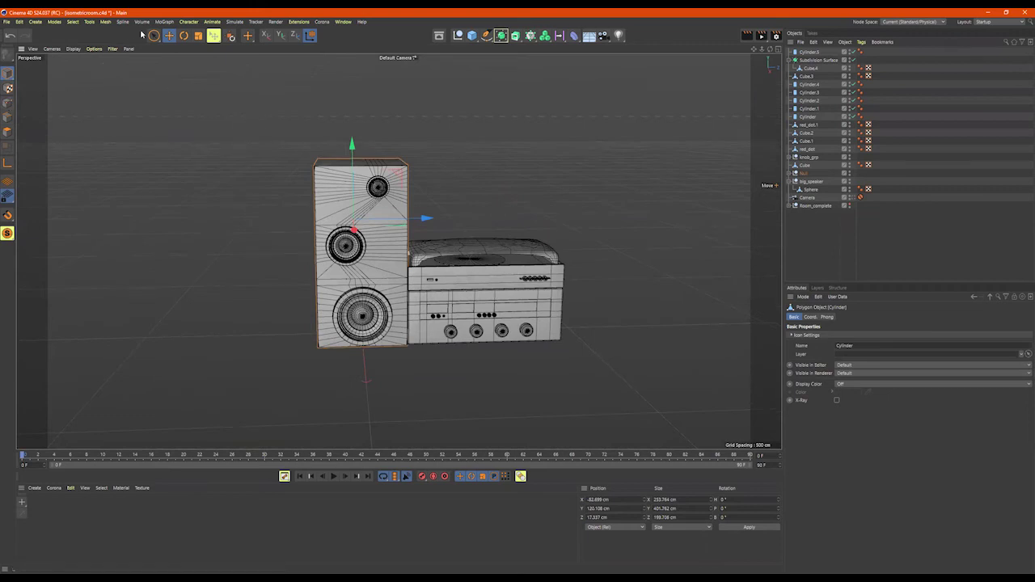
left_click_drag(156, 38, 179, 65)
left_click_drag(221, 113, 391, 406)
left_click_drag(338, 348, 445, 267, "alt")
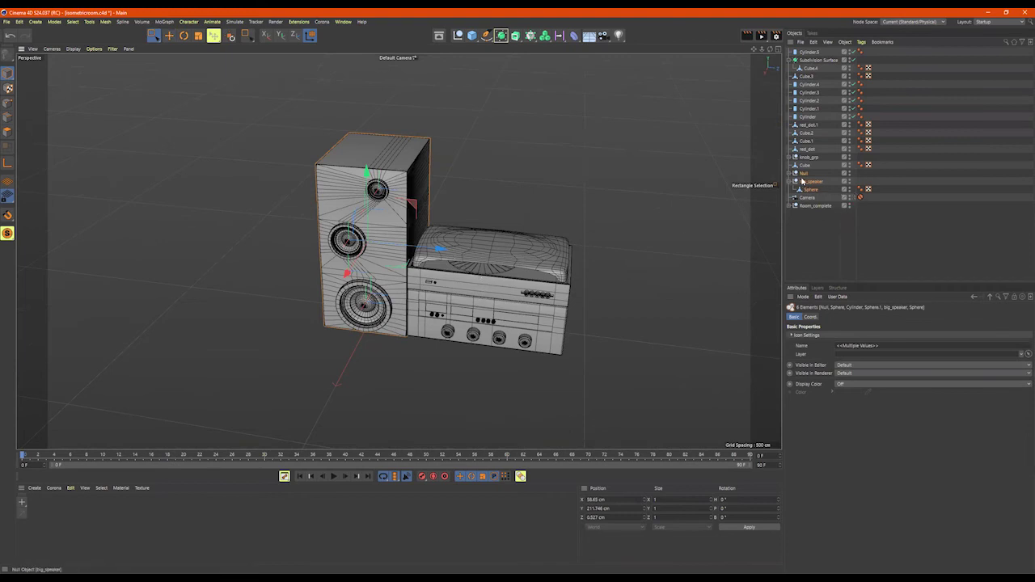
left_click(801, 174)
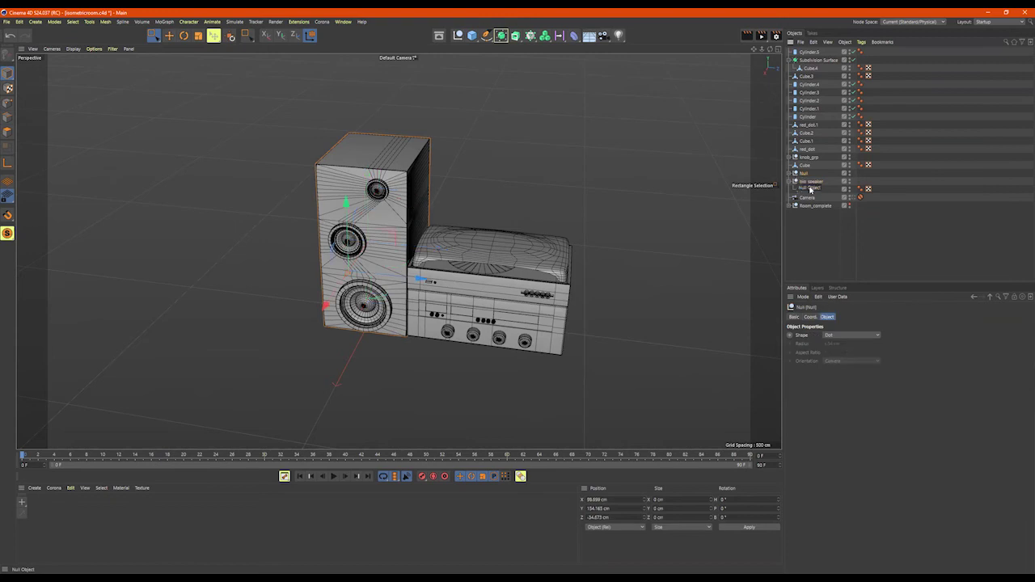
left_click(803, 188)
left_click(790, 181)
left_click_drag(196, 117, 386, 397)
left_click_drag(444, 254, 143, 238, "ctrl")
middle_click_drag(453, 178, 694, 209, "alt")
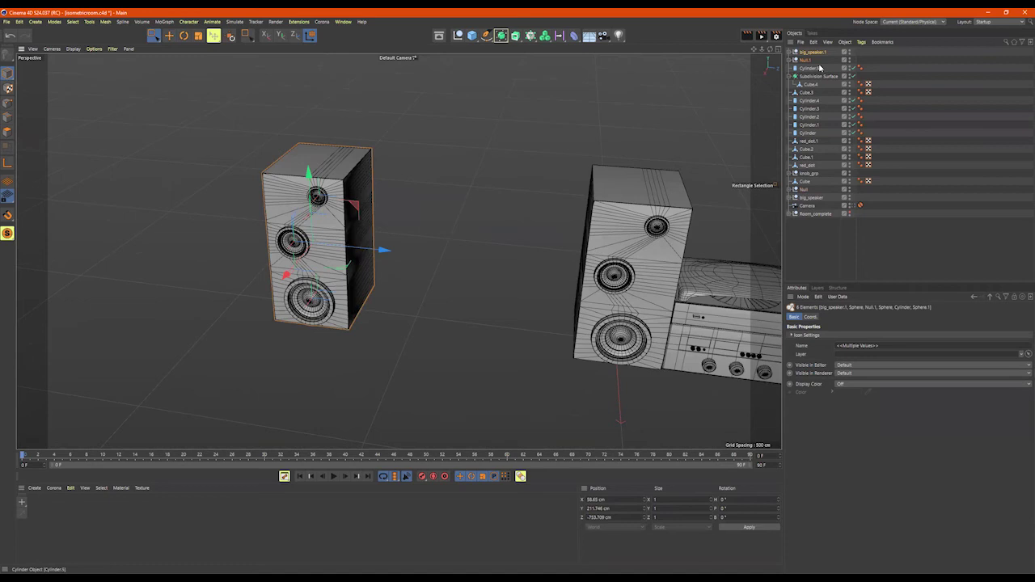
Step: Group the duplicated speaker's two nulls, big_speaker.1 and Null.1, and rename the group speaker_set
left_click(805, 60)
left_click(806, 61, "shift")
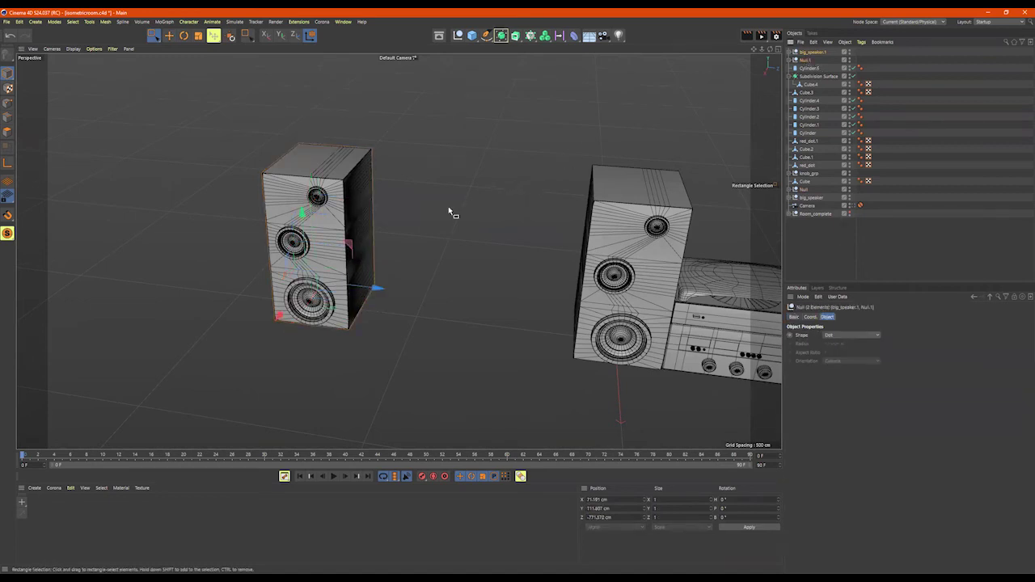
key("alt+g")
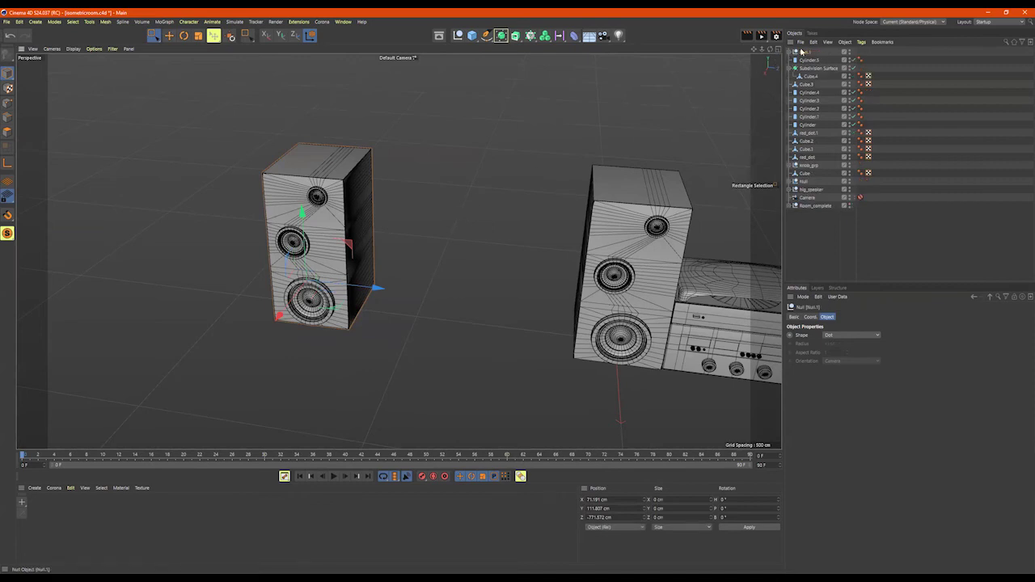
double_click(806, 53)
type("speaker_")
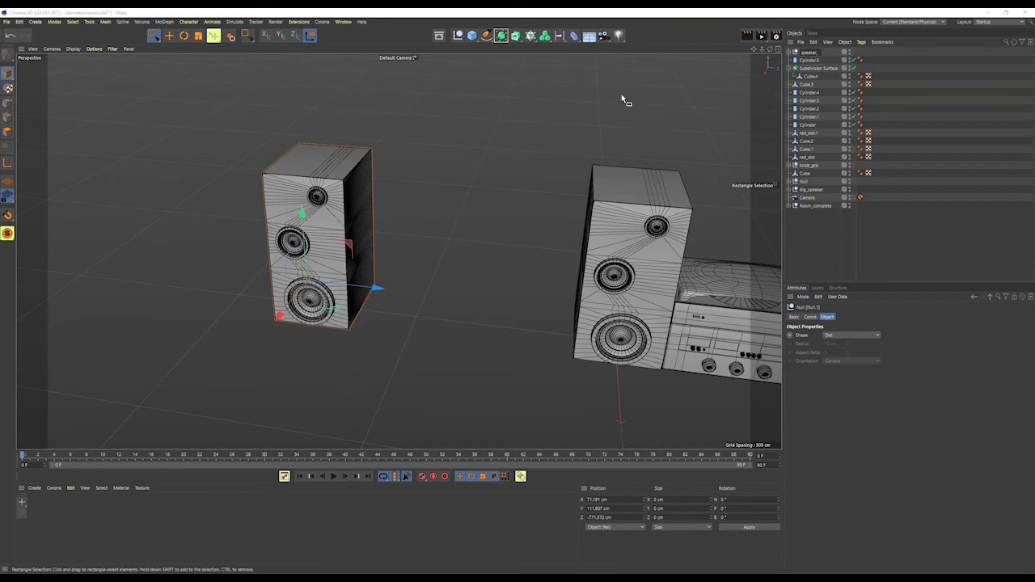
type("set")
key("Return")
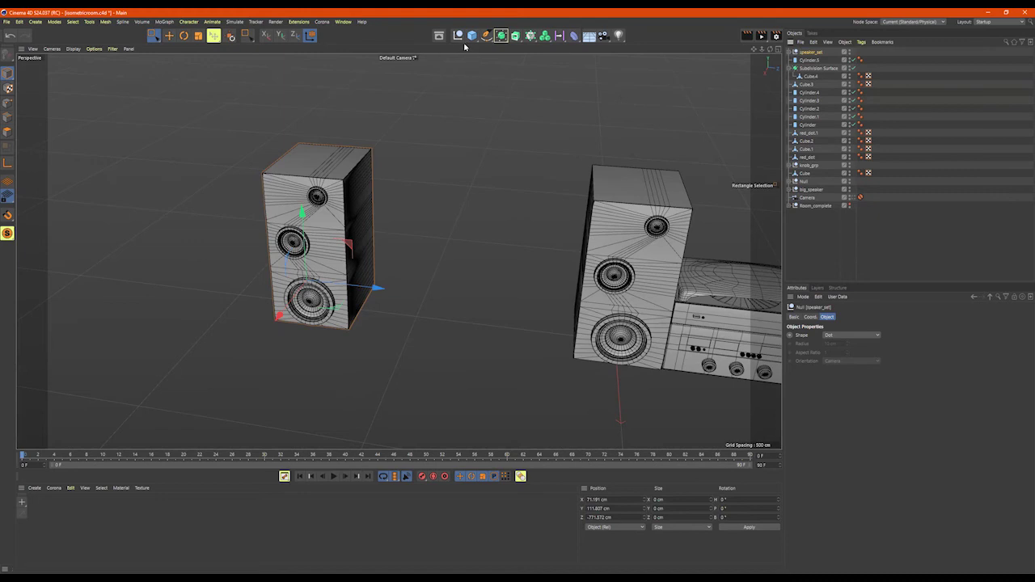
left_click(470, 40)
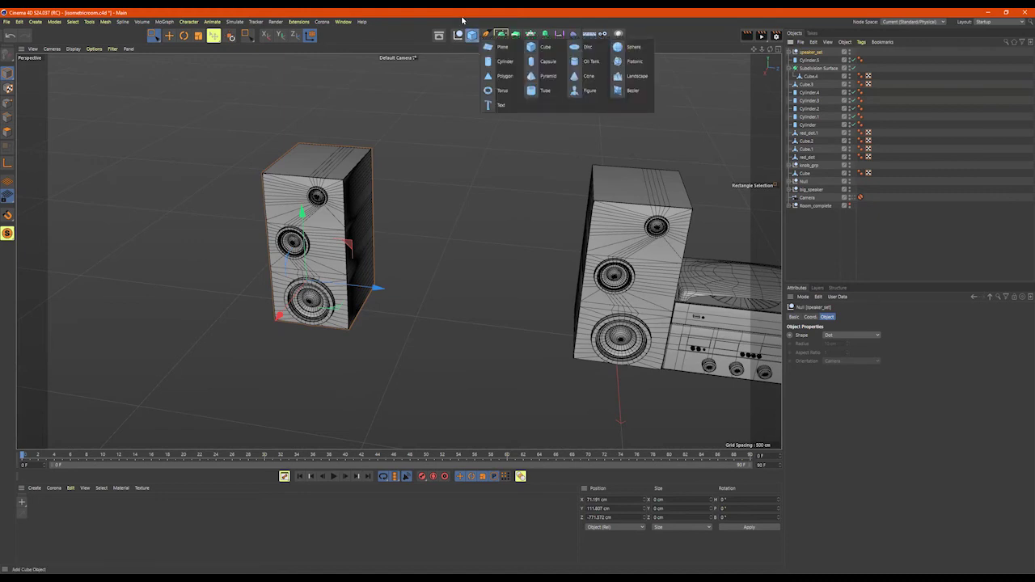
right_click(410, 153)
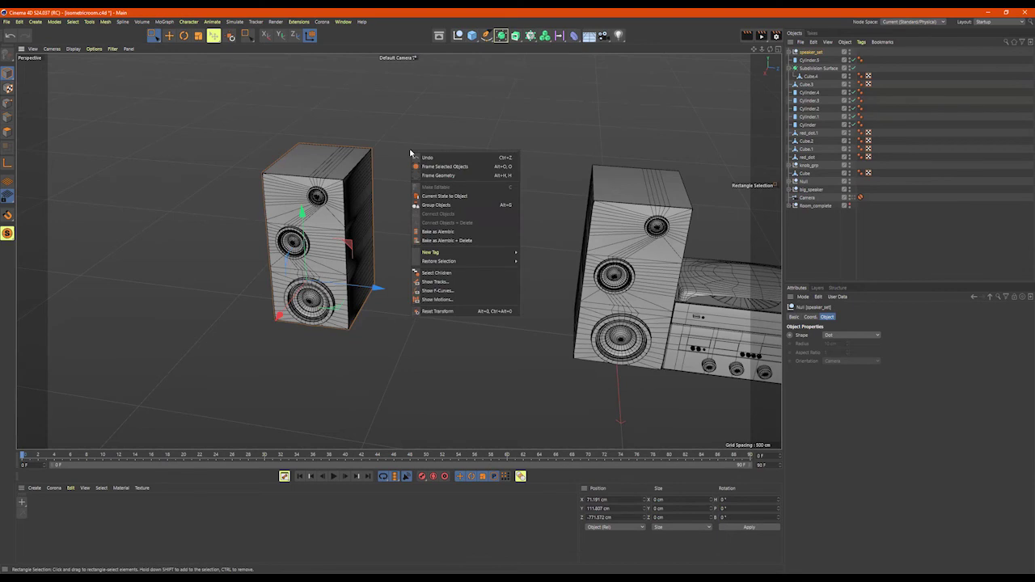
left_click(398, 125)
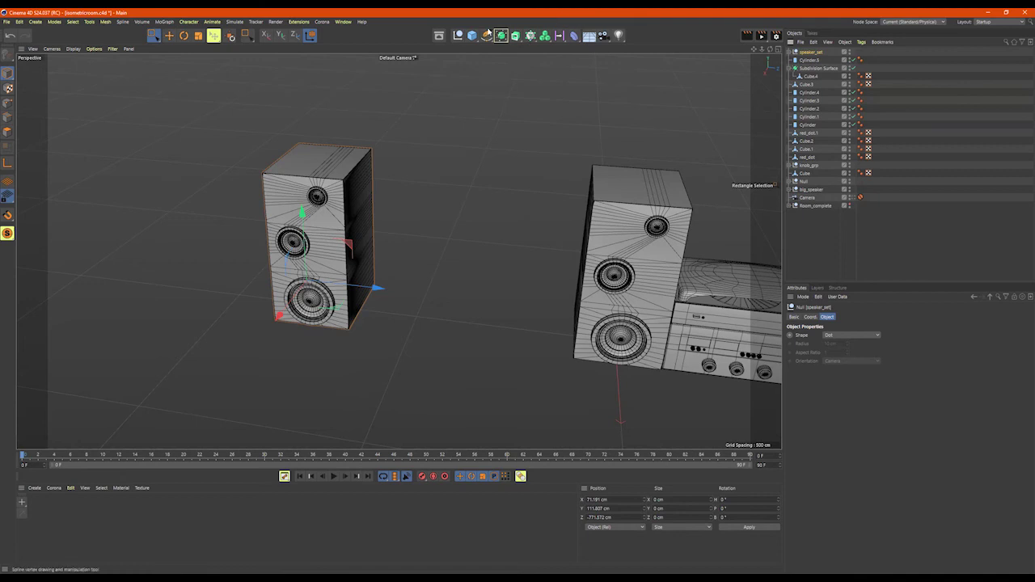
left_click(516, 37)
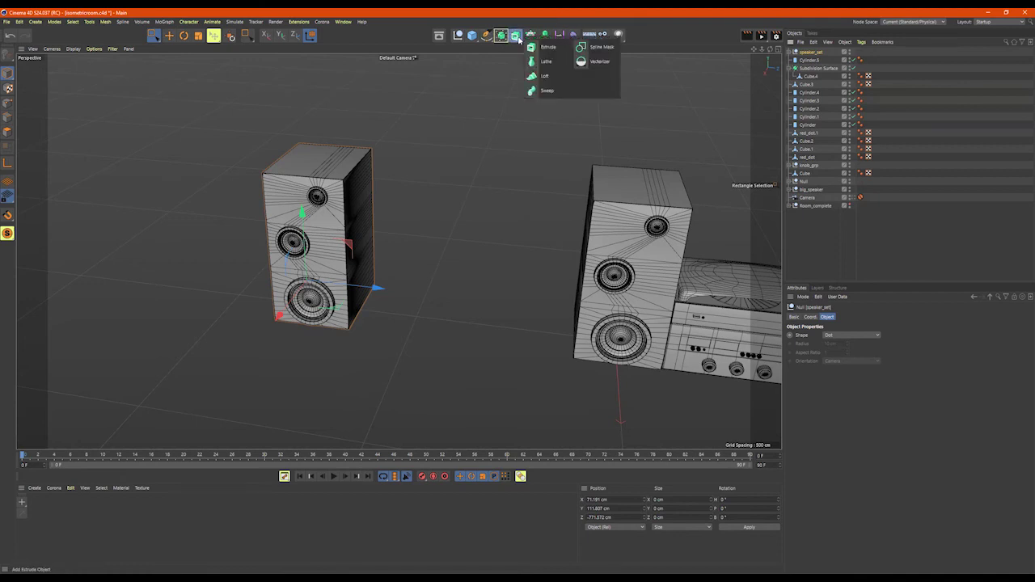
left_click(547, 36)
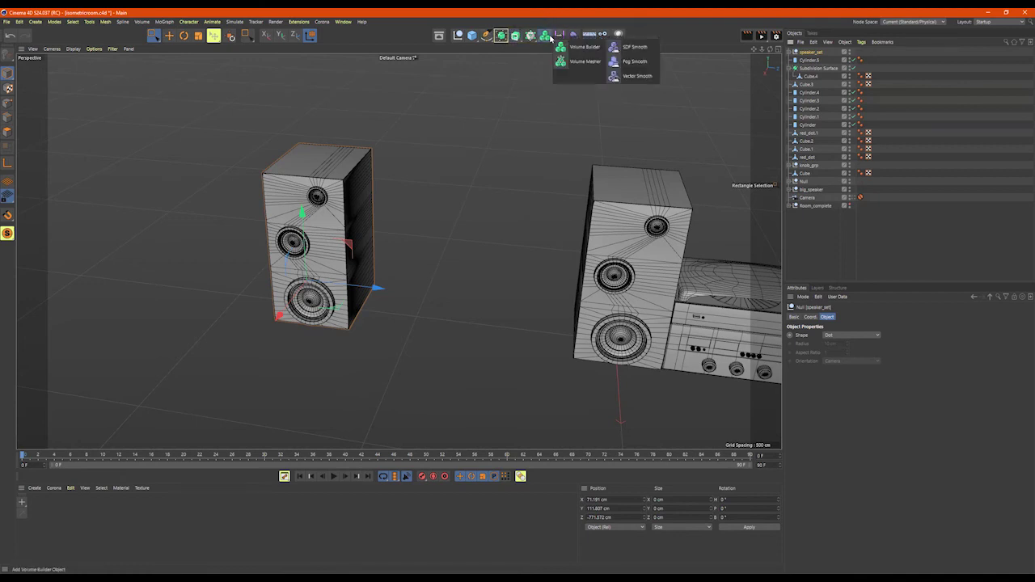
left_click(530, 36)
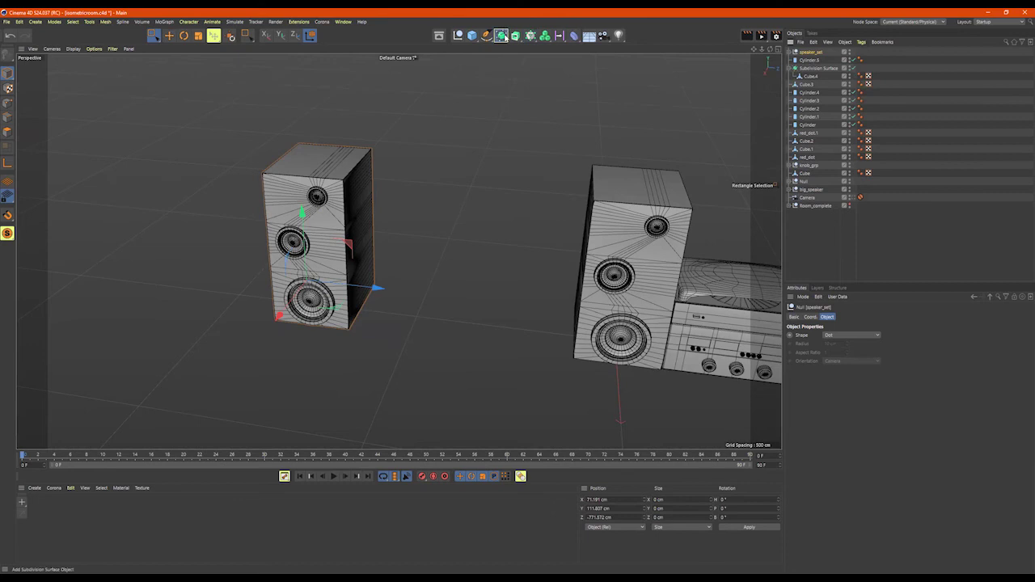
left_click(503, 36)
left_click(471, 36)
left_click(106, 22)
mouse_move(130, 25)
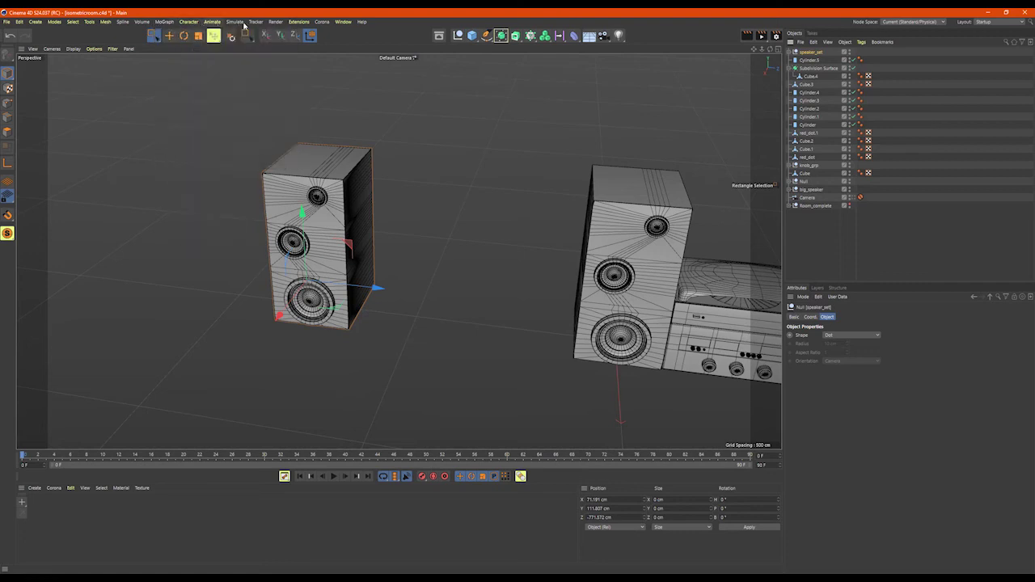
mouse_move(262, 25)
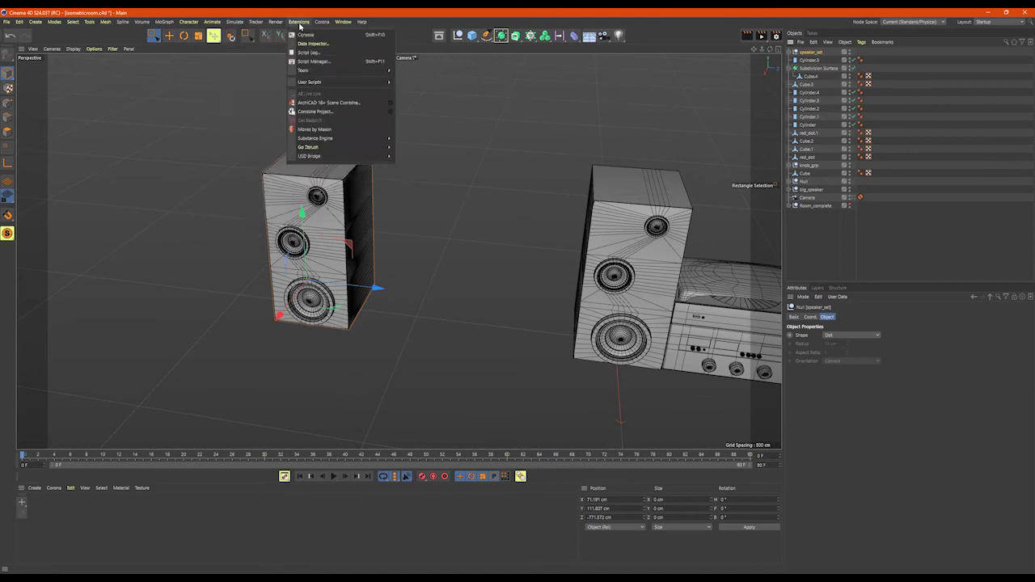
mouse_move(86, 25)
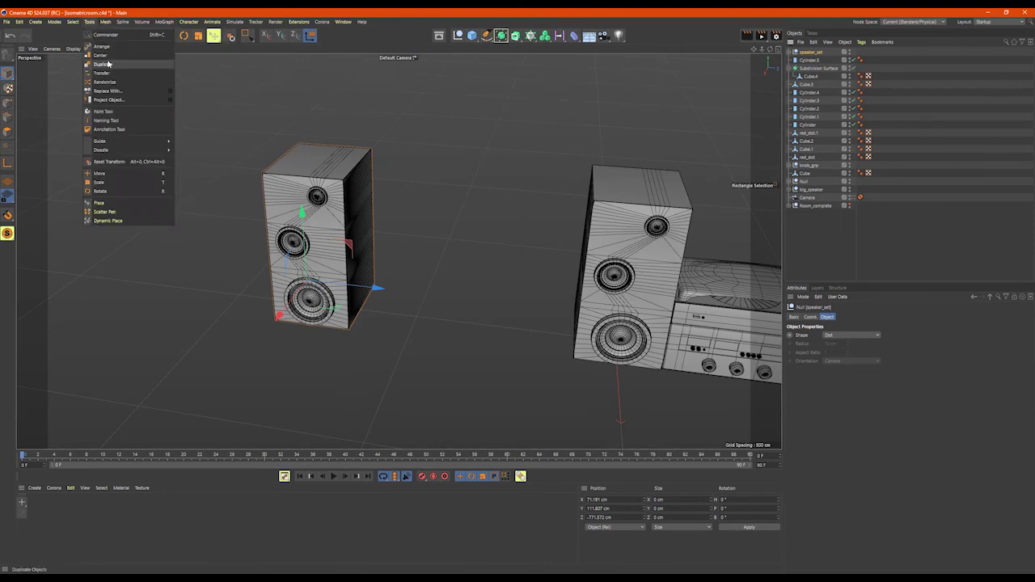
left_click(102, 64)
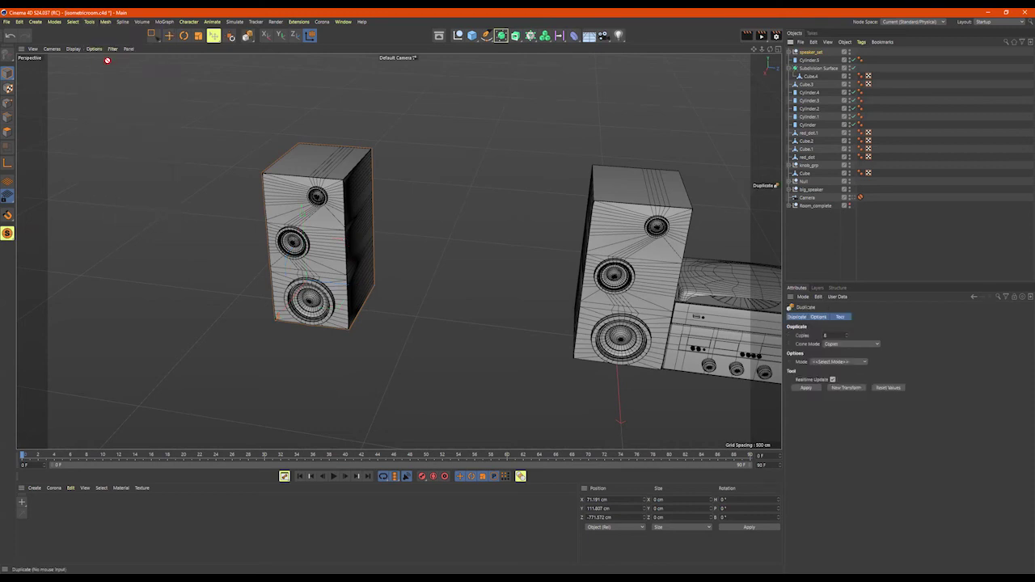
left_click(859, 363)
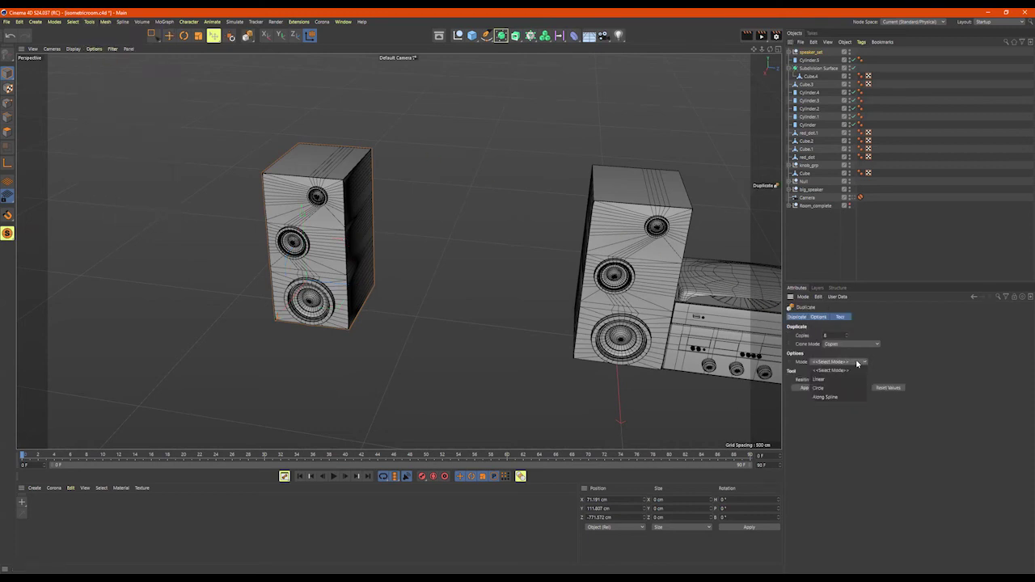
left_click(926, 365)
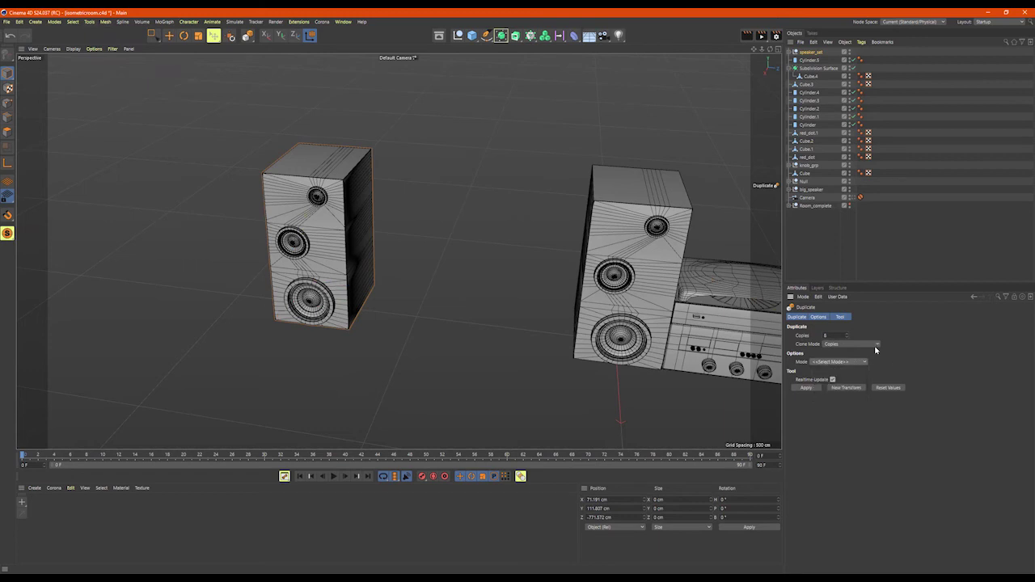
left_click_drag(462, 215, 476, 205, "alt")
key("ctrl+z")
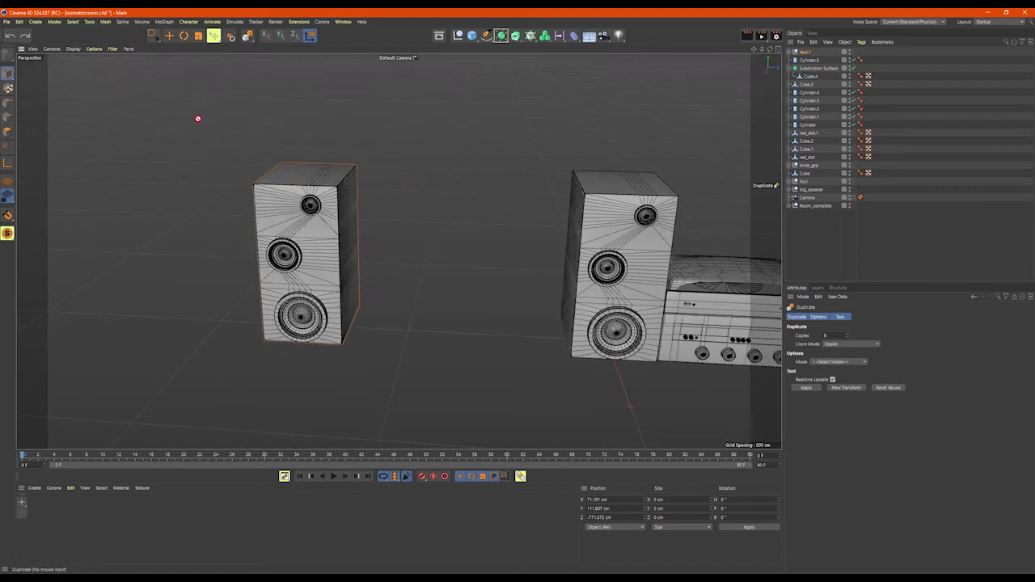
Step: Move the duplicated speaker group along the Z axis, farther from the stereo stack, to about -889 cm
key("9")
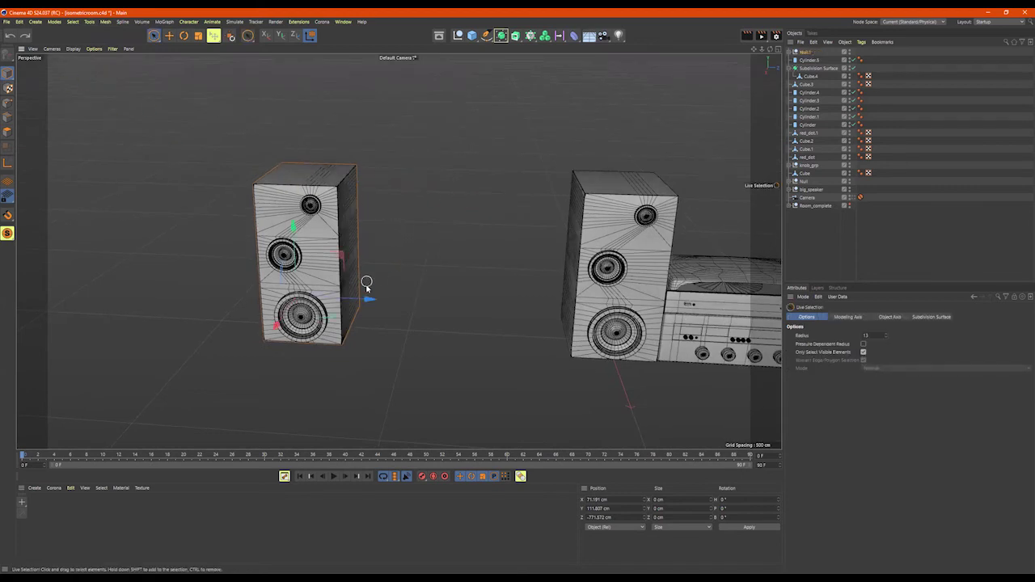
left_click_drag(368, 300, 326, 296)
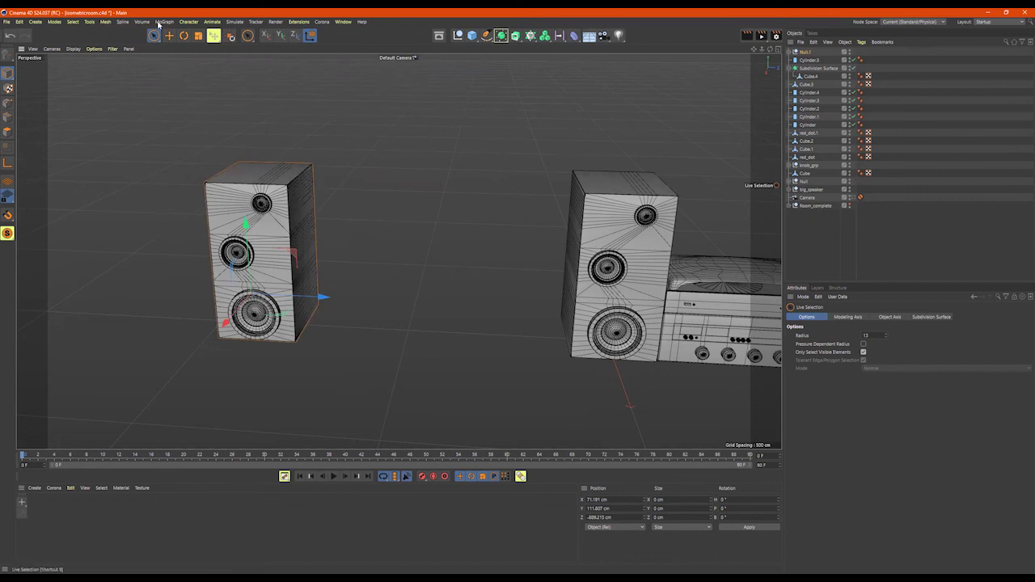
left_click_drag(246, 86, 250, 92, "alt")
middle_click_drag(249, 93, 350, 149, "alt")
left_click_drag(351, 149, 322, 112, "alt")
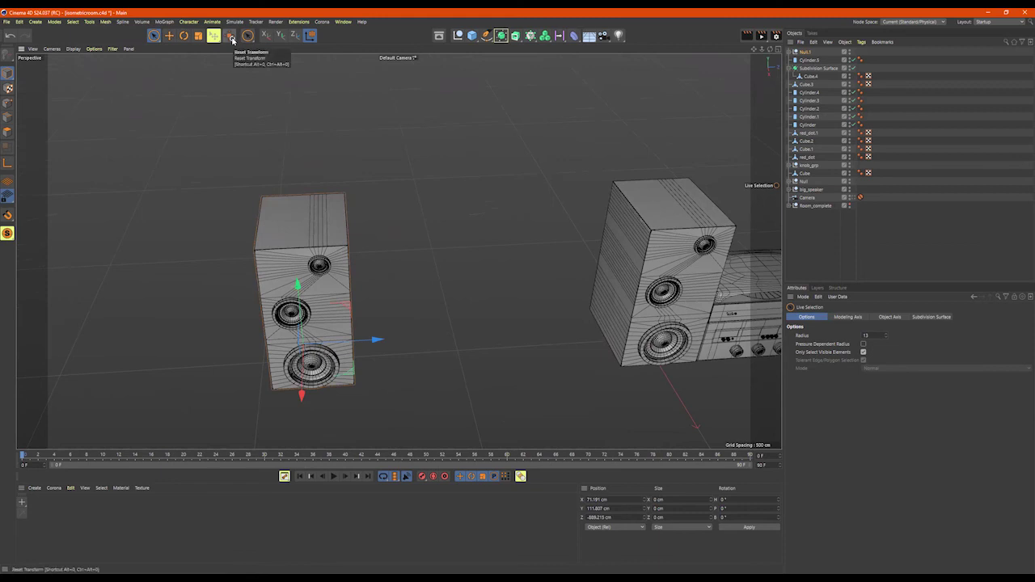
left_click(72, 22)
mouse_move(94, 22)
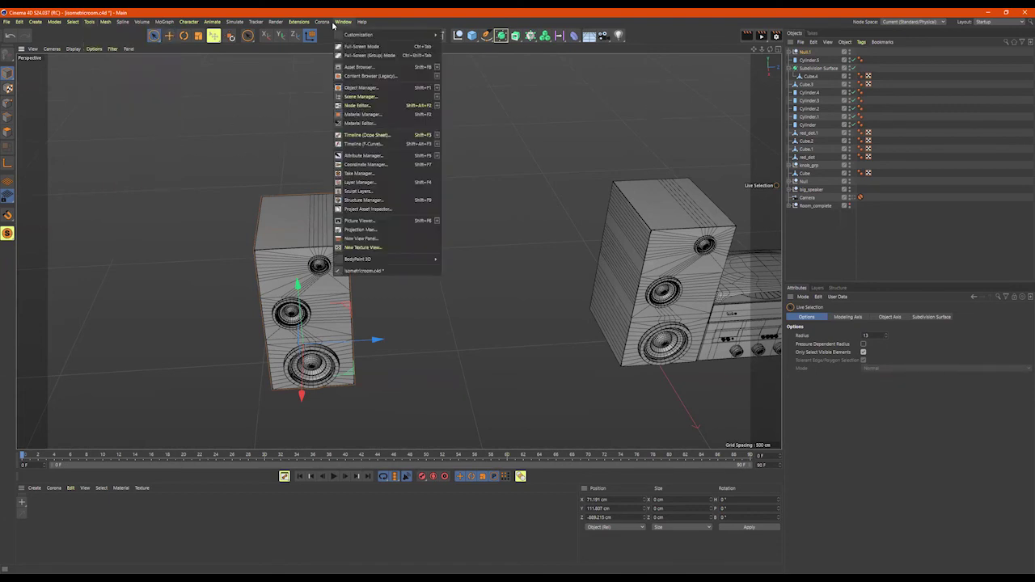
mouse_move(322, 26)
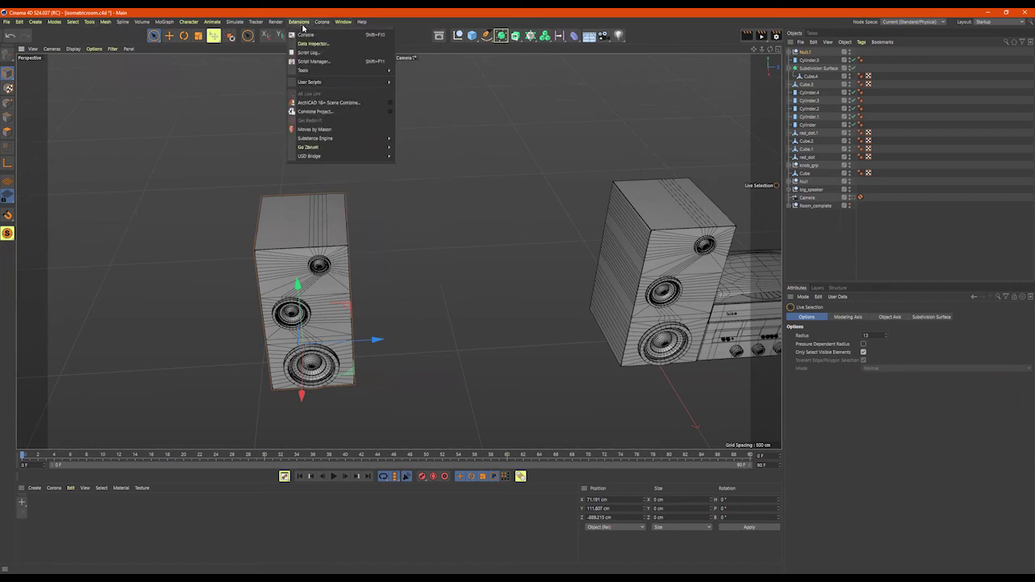
left_click(470, 22)
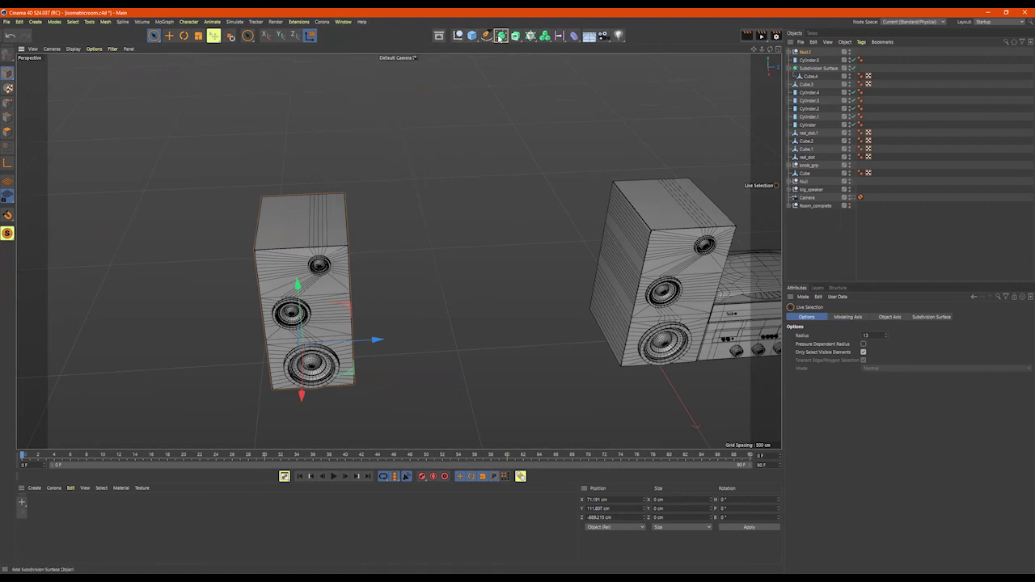
left_click_drag(530, 192, 482, 186, "alt")
right_click_drag(538, 187, 477, 201, "alt")
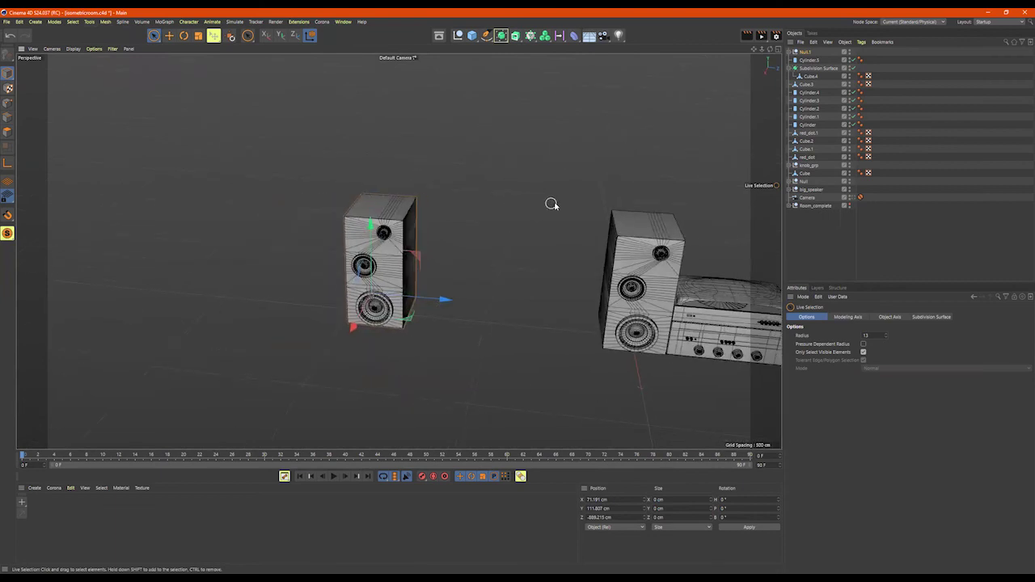
Step: Move the duplicated speaker group along Z to the opposite side of the stereo stack, at about 538 cm
middle_click_drag(553, 203, 375, 157, "alt")
left_click_drag(328, 270, 757, 305)
middle_click_drag(486, 272, 373, 244, "alt")
left_click_drag(566, 248, 562, 233, "alt")
right_click_drag(561, 234, 627, 240, "alt")
left_click_drag(699, 294, 653, 289)
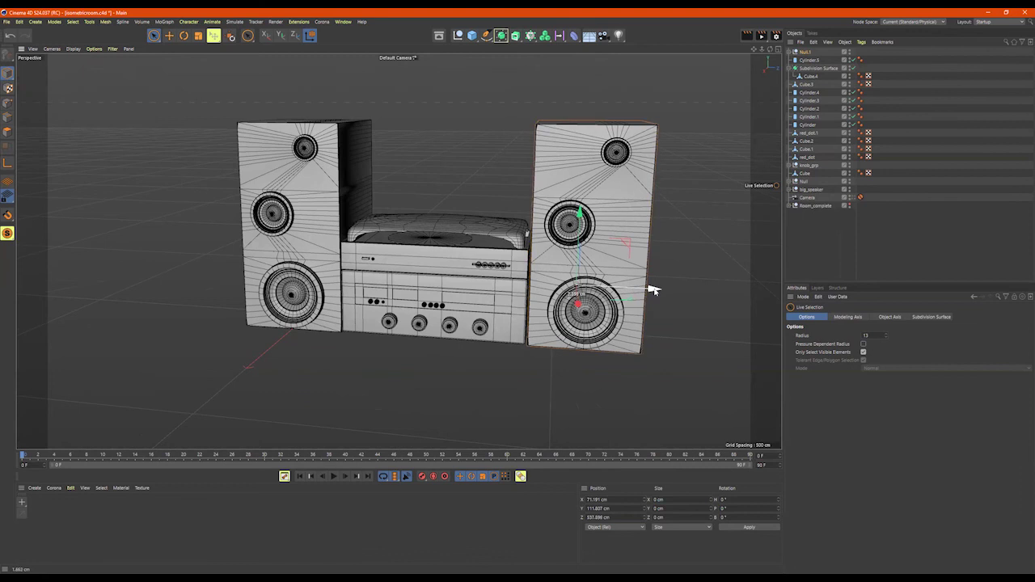
scroll(648, 288, "down", 4)
mouse_move(551, 284)
left_mouse_down("alt")
mouse_move(530, 290)
mouse_move(524, 269)
mouse_move(565, 280)
left_mouse_up("alt")
scroll(449, 216, "up", 3)
Step: Select the original speaker cabinet's upper points, including the smallest cone's recess, and lower them by about 30 cm
left_click(399, 250)
left_click_drag(398, 251, 409, 254, "alt")
left_click_drag(466, 230, 465, 226, "alt")
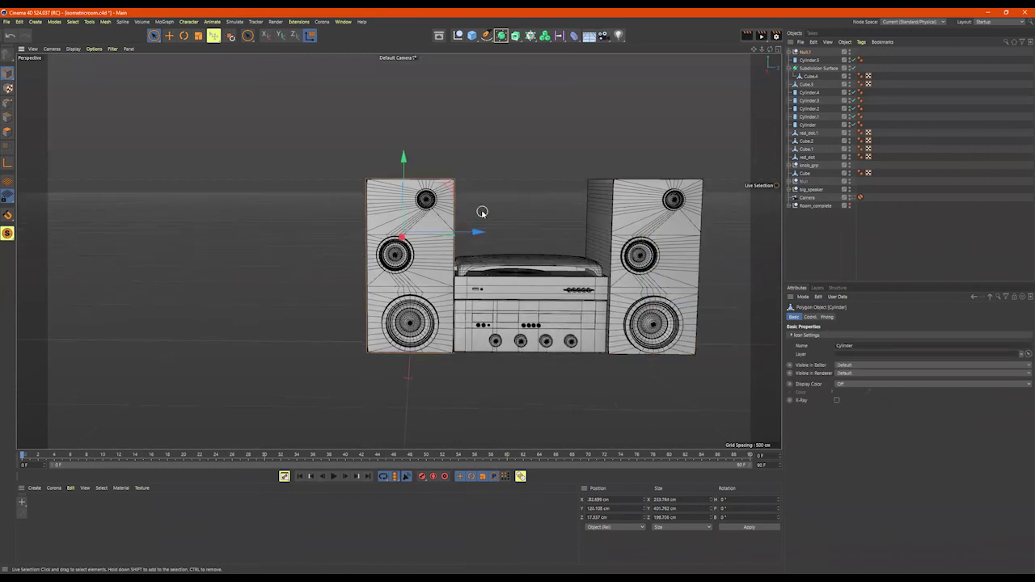
left_click(8, 102)
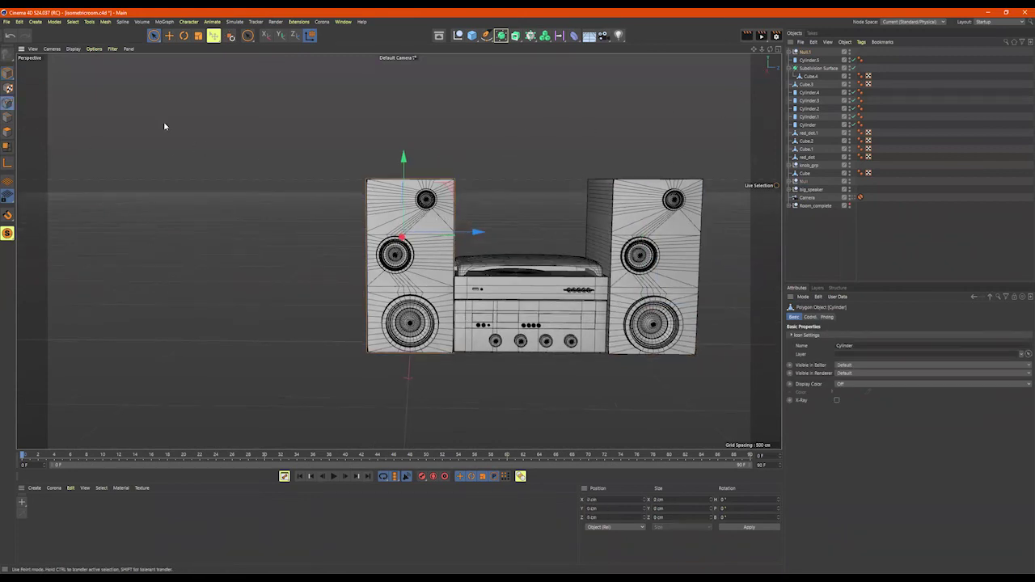
left_click_drag(154, 37, 186, 62)
left_click_drag(495, 134, 338, 227)
mouse_move(407, 196)
left_mouse_down("alt")
mouse_move(382, 199)
mouse_move(398, 194)
left_mouse_up("alt")
left_click_drag(407, 134, 407, 145)
mouse_move(404, 151)
left_mouse_down("alt")
mouse_move(407, 165)
mouse_move(388, 187)
mouse_move(392, 160)
left_mouse_up("alt")
scroll(389, 186, "up", 5)
scroll(391, 166, "up", 1)
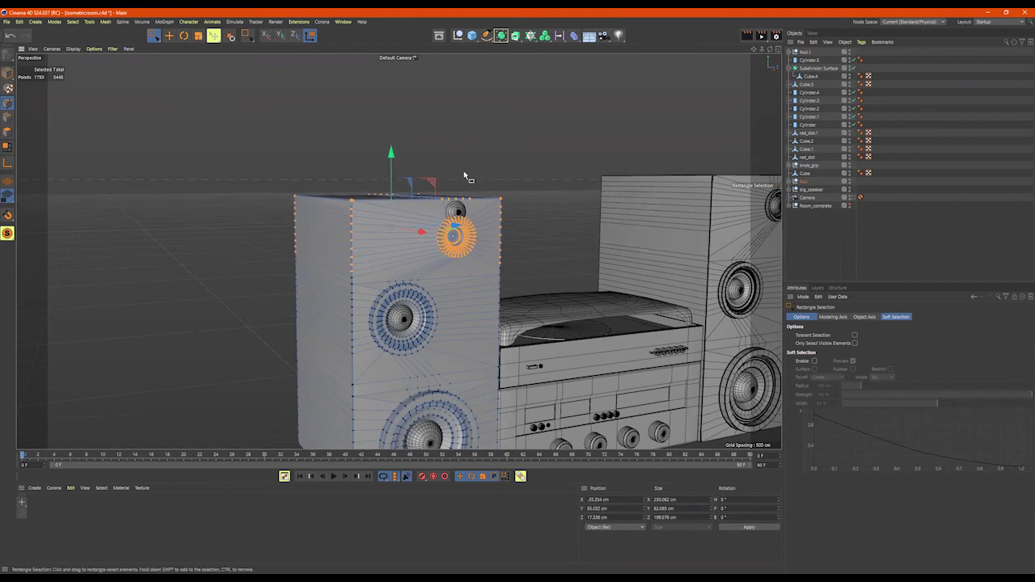
left_click_drag(465, 176, 328, 246, "alt")
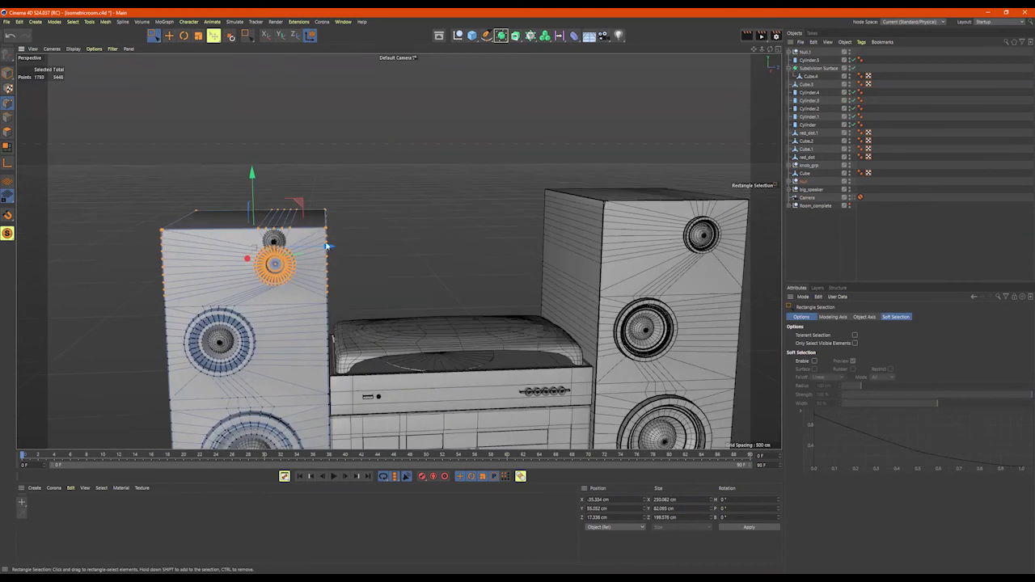
Step: Select the small sphere of the shortened speaker's top cone and lower it back into the centre of its recess
key("9")
left_click(274, 237)
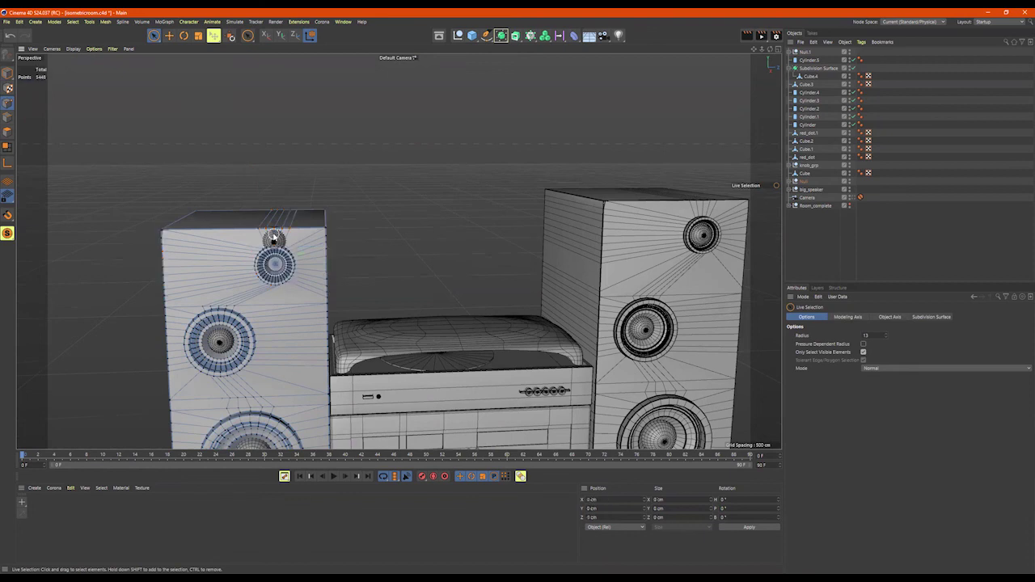
left_click(8, 74)
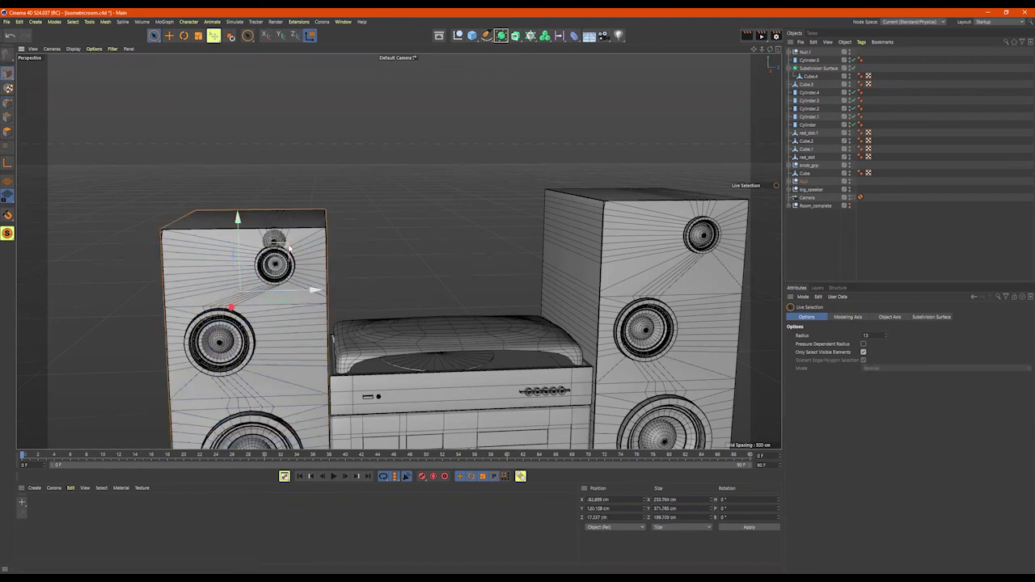
left_click(274, 237)
right_click_drag(247, 236, 430, 240, "alt")
left_click(322, 243)
left_click_drag(381, 259, 347, 262, "alt")
left_click_drag(355, 194, 396, 268)
right_click_drag(470, 290, 275, 282, "alt")
middle_click_drag(653, 297, 498, 195, "alt")
right_click_drag(497, 197, 399, 250, "alt")
middle_click_drag(399, 251, 302, 194, "alt")
left_click_drag(303, 194, 187, 207, "alt")
left_click_drag(363, 226, 450, 216, "alt")
left_click_drag(399, 251, 408, 224, "alt")
Step: Select the shortened cabinet's points around and above the middle cone and lower them by about 18 cm
left_click(8, 103)
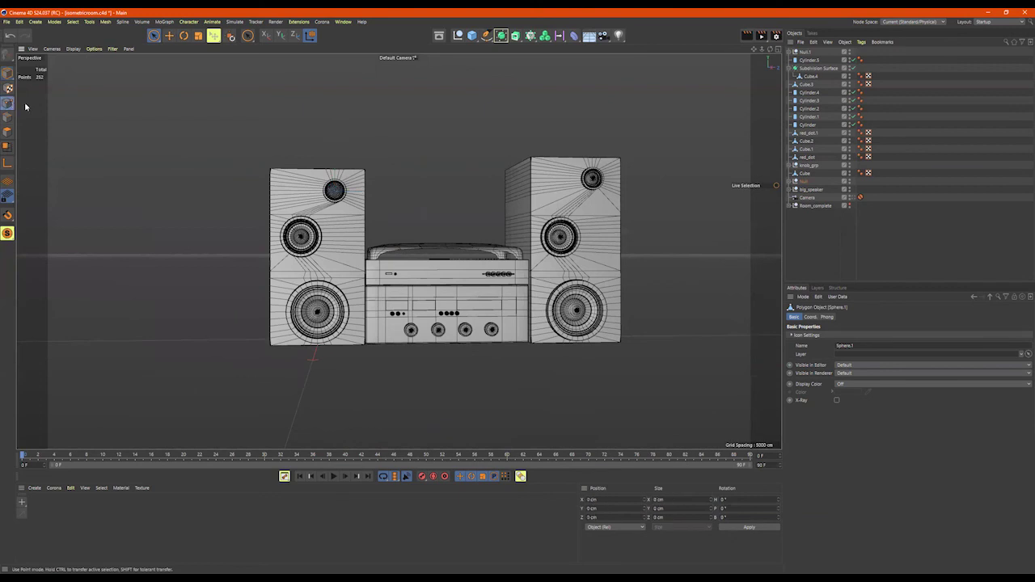
left_click(154, 35)
left_click(198, 61)
left_click_drag(407, 122, 244, 269)
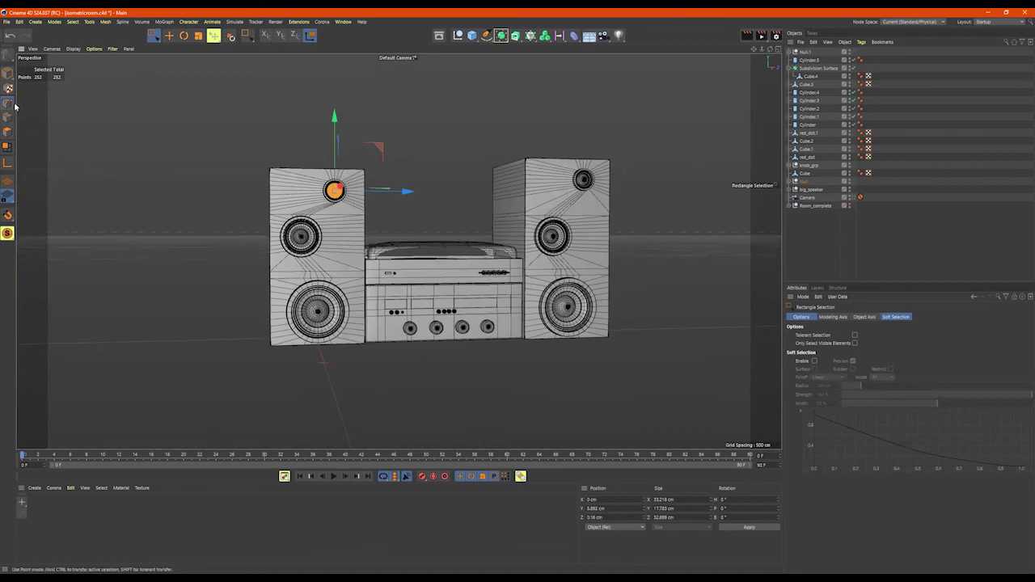
left_click_drag(222, 170, 291, 191, "alt")
left_click(8, 73)
left_click(286, 195)
left_click(7, 103)
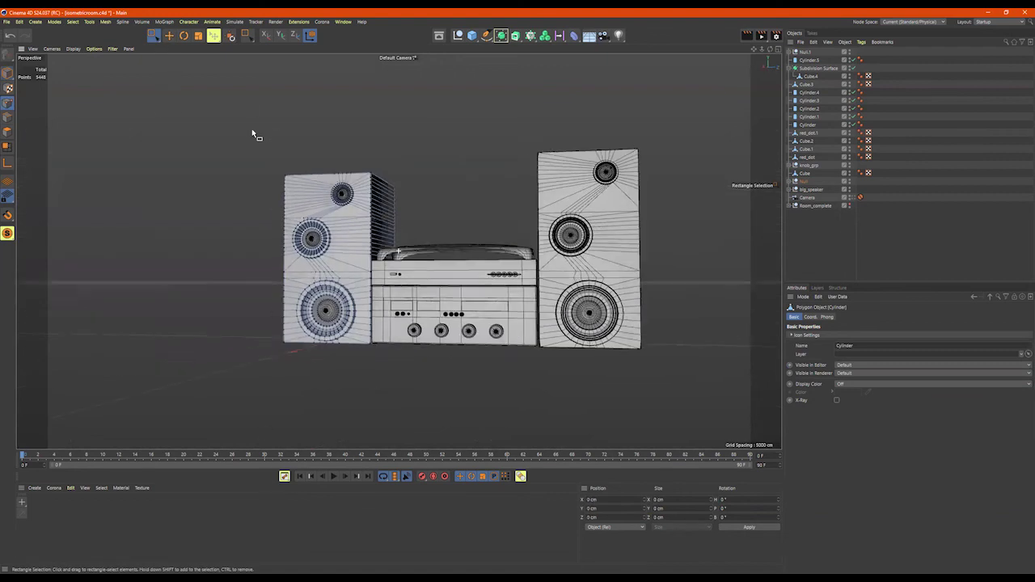
left_click_drag(252, 133, 281, 135, "alt")
left_click_drag(421, 130, 343, 230)
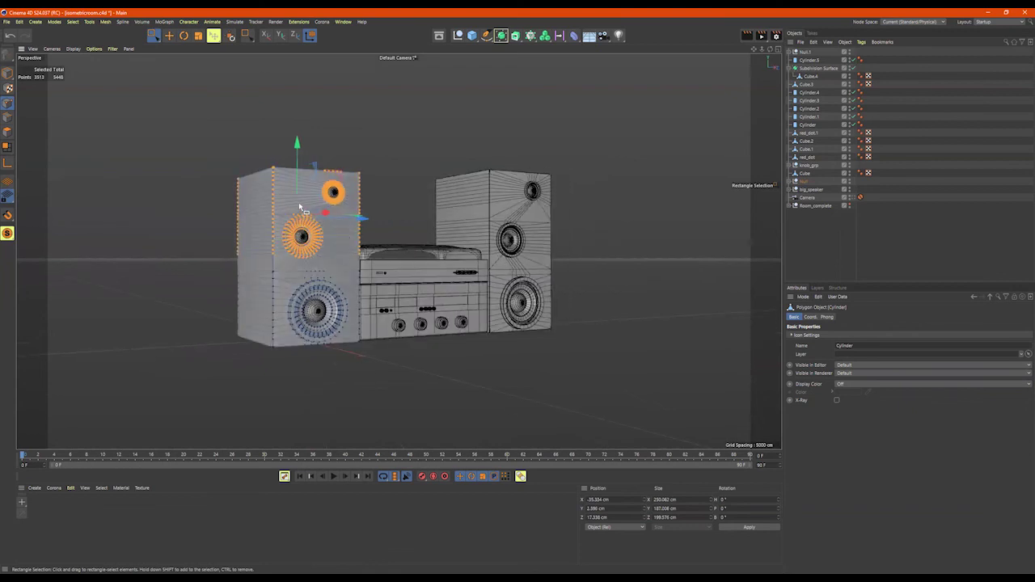
scroll(300, 207, "up", 3)
left_click_drag(296, 148, 298, 160)
left_click_drag(426, 171, 351, 173, "alt")
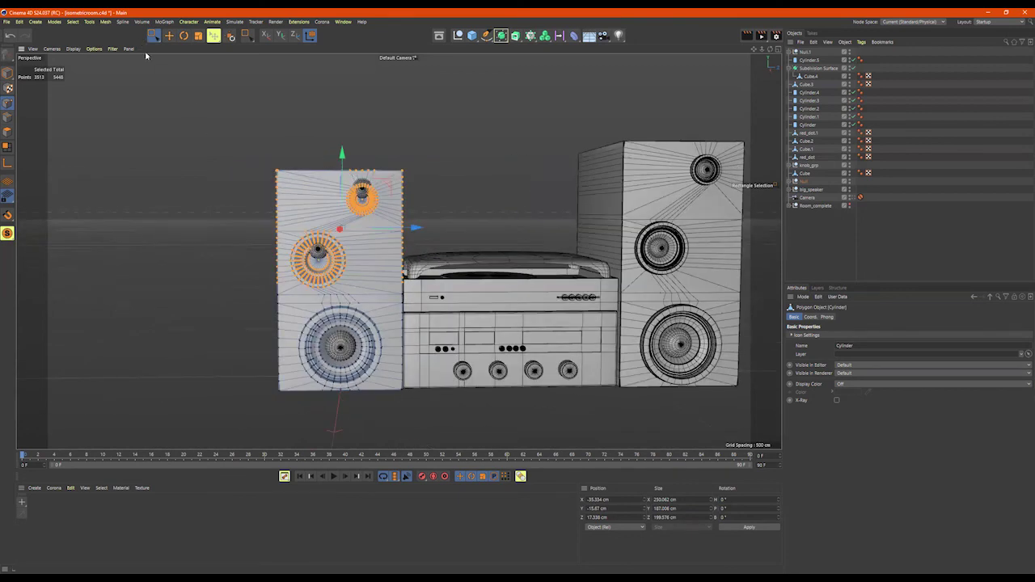
Step: Select the spheres of the shortened speaker's upper two cones and lower them about 19 cm to recentre them in their recesses
left_click(9, 79)
right_click_drag(237, 120, 522, 229, "alt")
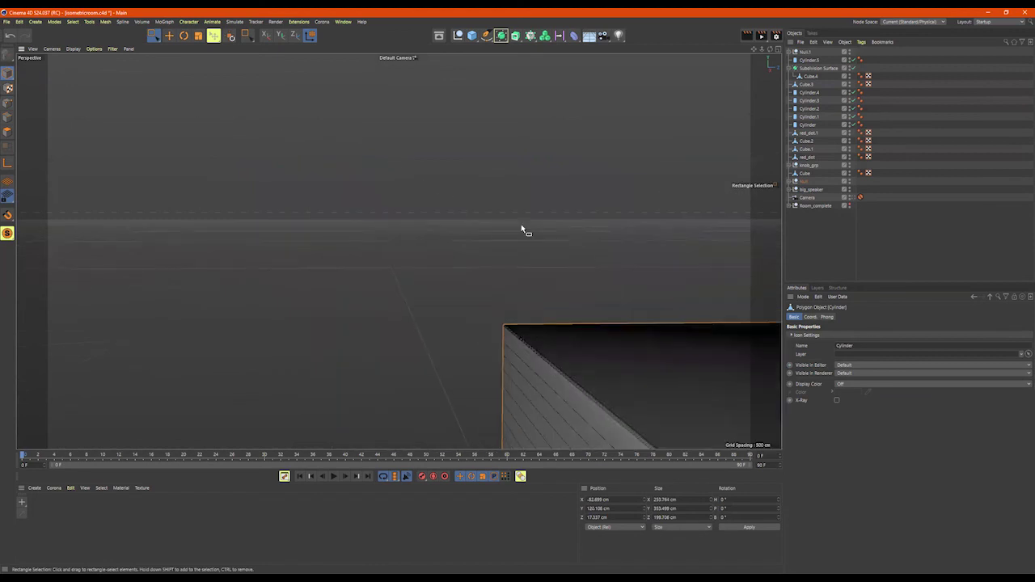
right_click_drag(608, 233, 500, 184, "alt")
middle_click_drag(501, 184, 514, 176, "alt")
left_click(458, 101)
right_click_drag(450, 137, 396, 250, "alt")
left_click(341, 279, "shift")
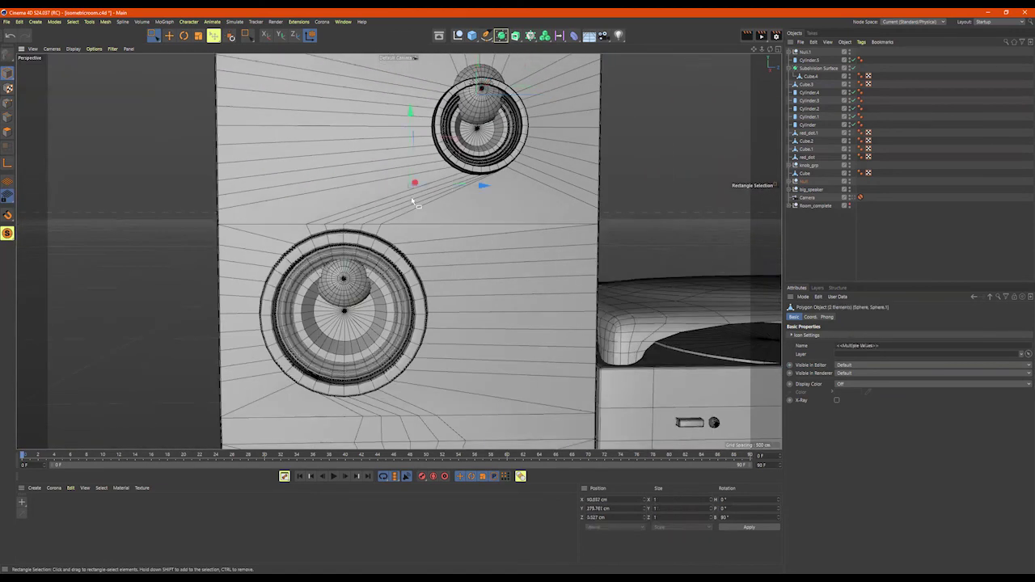
left_click_drag(411, 113, 411, 148)
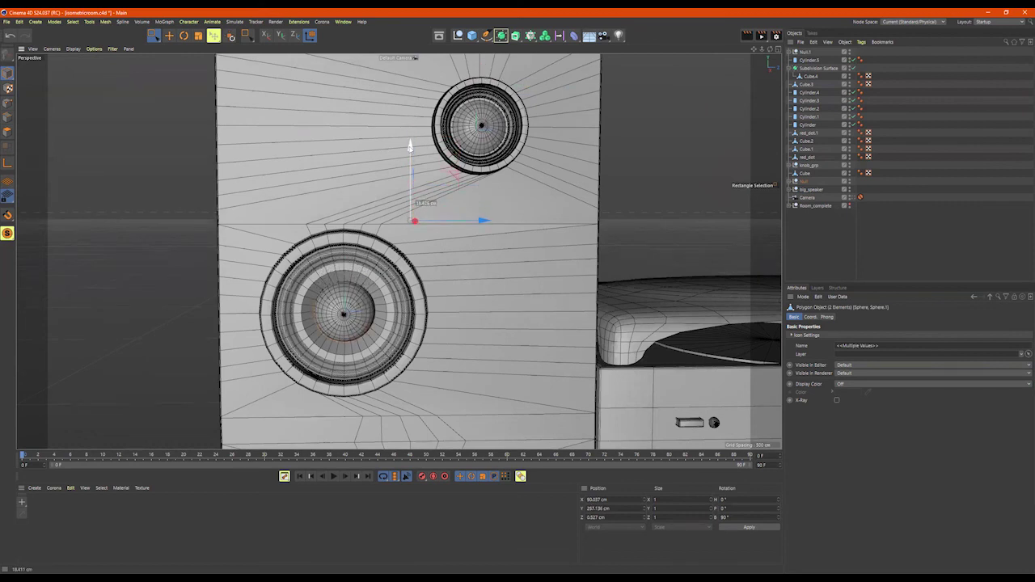
right_click_drag(424, 154, 346, 173, "alt")
left_click_drag(346, 173, 351, 184, "alt")
Step: Delete the taller duplicate speaker on the other side of the stack, including its cabinet and three cone spheres
left_click(270, 183)
right_click_drag(315, 193, 197, 191, "alt")
left_click_drag(196, 192, 258, 195, "alt")
middle_click_drag(273, 195, 182, 199, "alt")
mouse_move(404, 195)
left_mouse_down("alt")
mouse_move(357, 177)
mouse_move(389, 194)
left_mouse_up("alt")
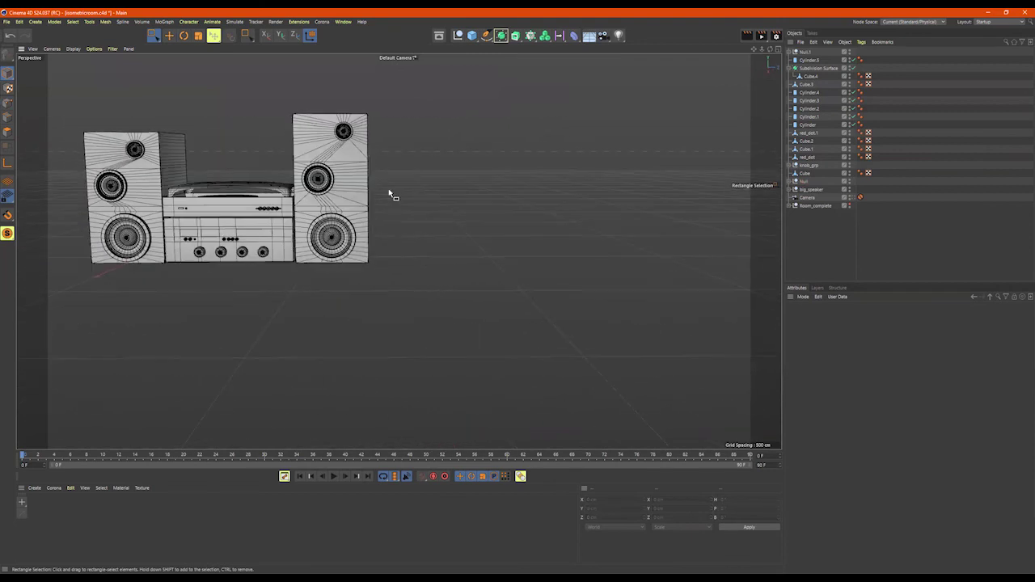
middle_click_drag(389, 194, 518, 207, "alt")
left_click_drag(518, 207, 491, 203, "alt")
left_click(499, 201)
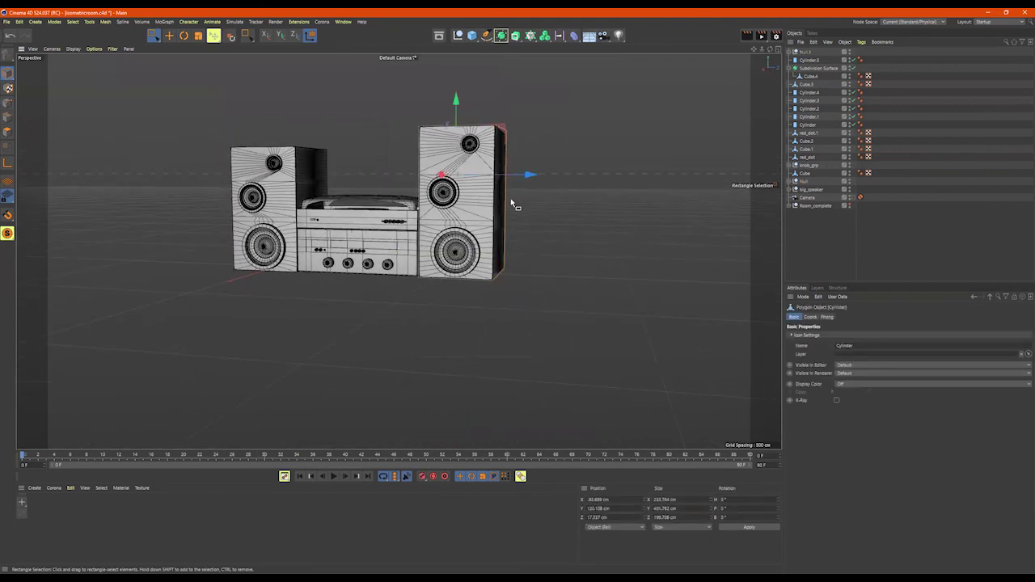
key("Delete")
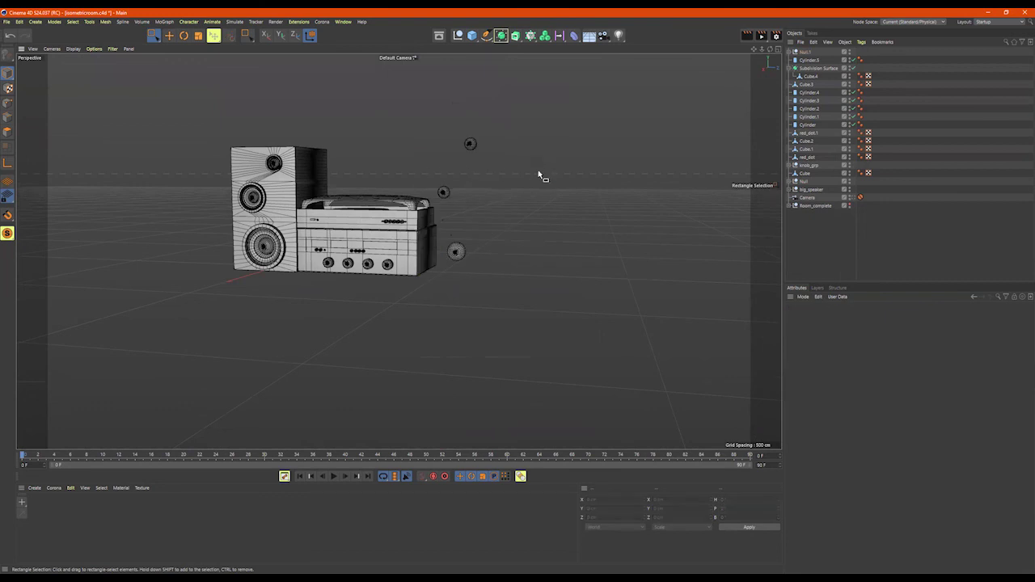
left_click_drag(538, 175, 555, 159, "alt")
left_click_drag(557, 123, 431, 296)
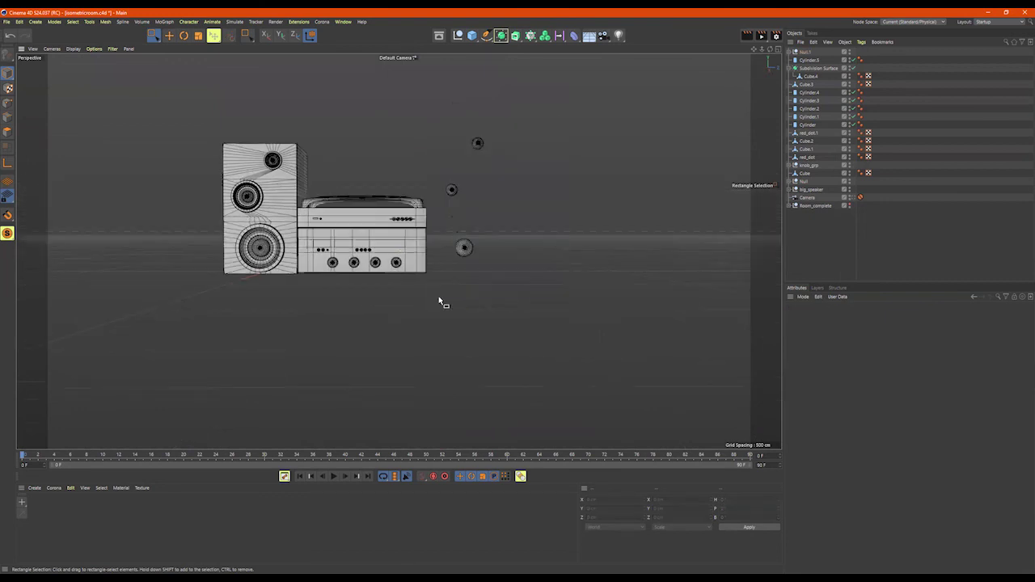
key("Delete")
Step: Select the complete shortened speaker with its cones and duplicate it along Z to the stack's opposite side, at about 555 cm
left_click_drag(449, 243, 312, 188, "alt")
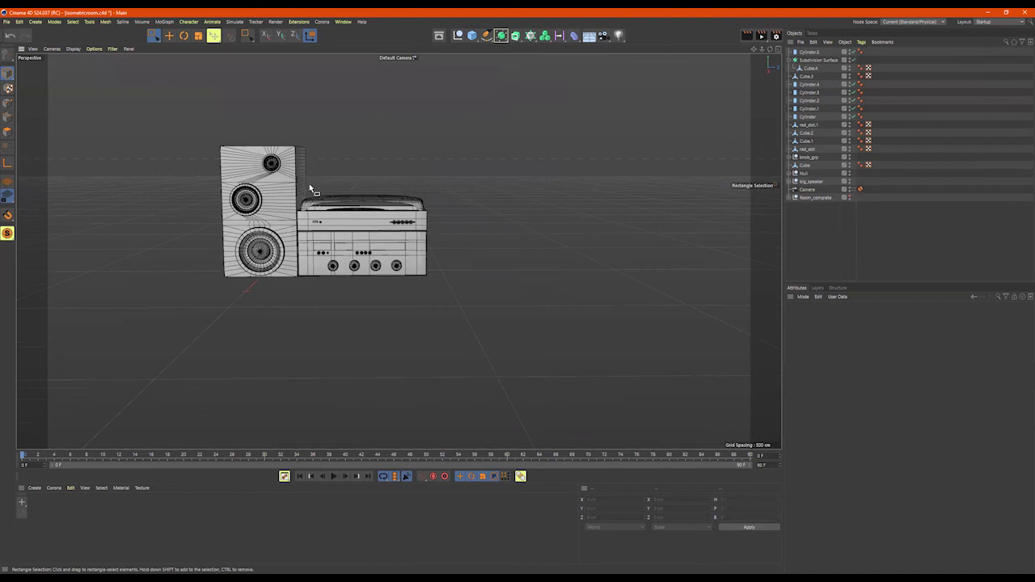
left_click(283, 201)
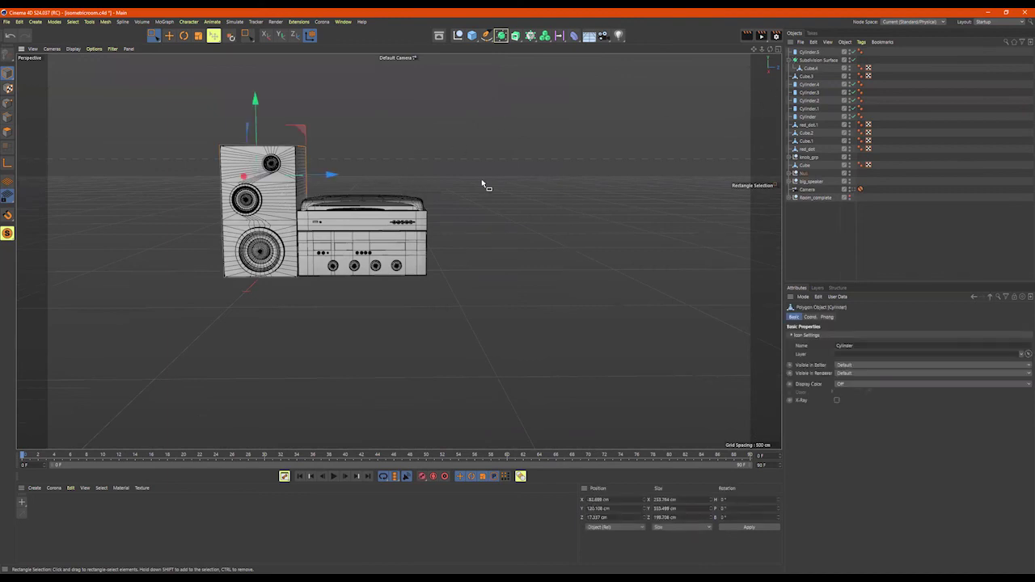
left_click_drag(143, 101, 283, 354)
left_click_drag(335, 211, 539, 227, "ctrl")
left_click_drag(537, 227, 445, 227, "alt")
right_click_drag(446, 227, 543, 211, "alt")
left_click_drag(543, 212, 562, 196, "alt")
right_click_drag(562, 195, 496, 208, "alt")
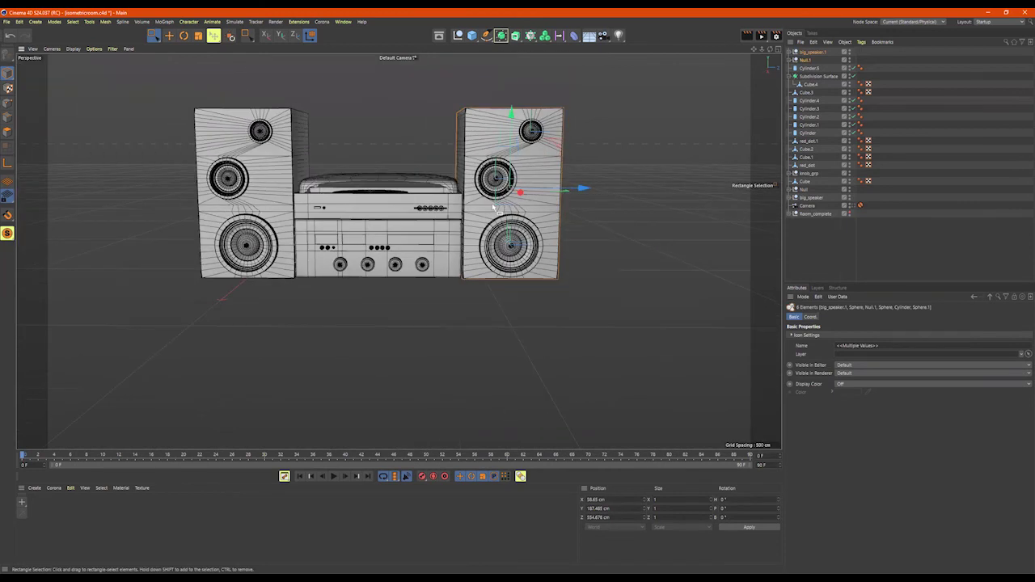
Step: Add a plane at the base of the stereo set and enlarge it to about 621 by 1050 cm
left_click_drag(497, 208, 517, 234, "alt")
middle_click_drag(518, 234, 561, 261, "alt")
left_click_drag(562, 261, 406, 286, "alt")
left_click(472, 35)
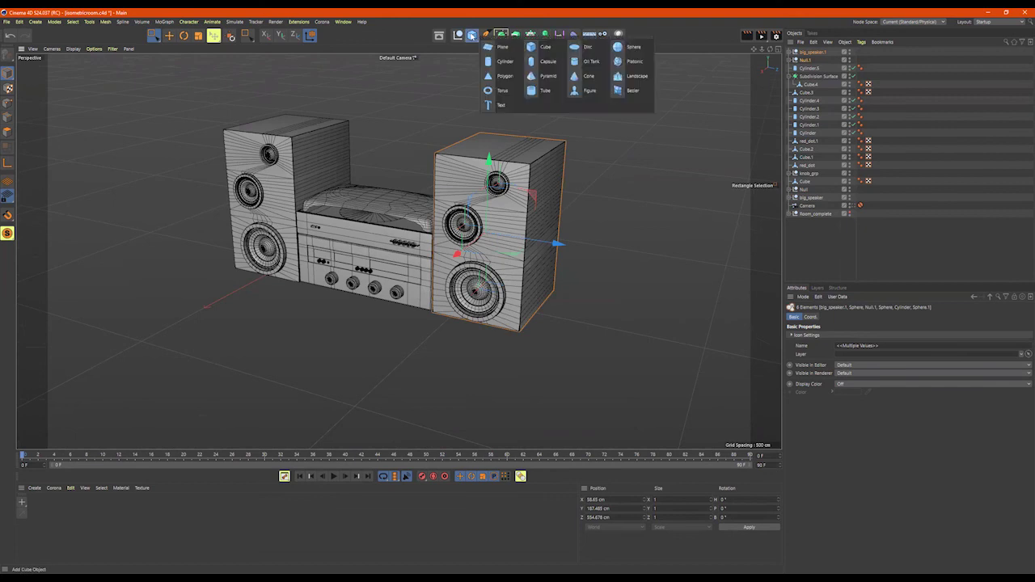
left_click(506, 50)
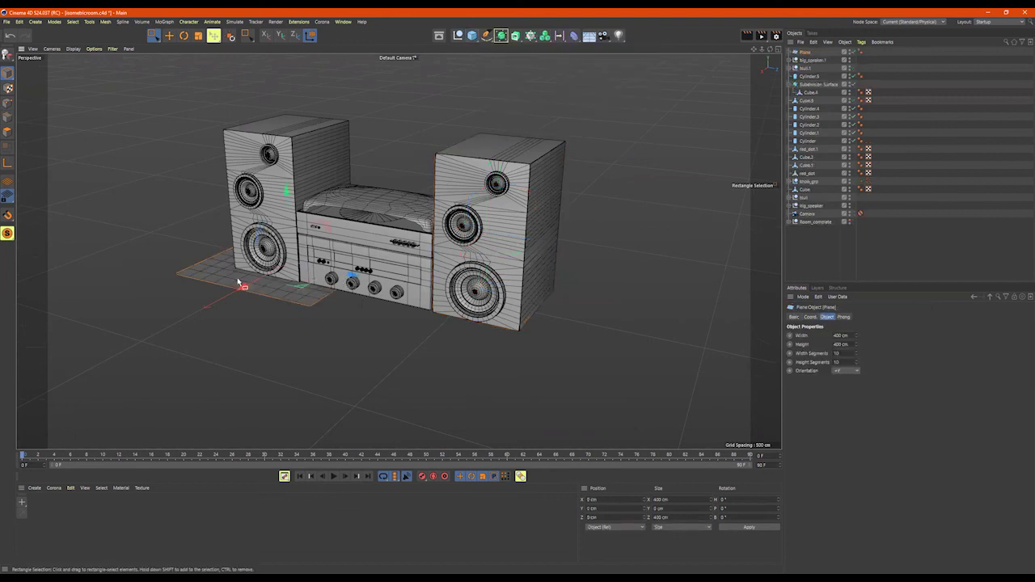
left_click_drag(245, 289, 180, 318)
left_click_drag(304, 312, 431, 362)
Step: Centre the floor plane under the set at about X -43 cm, Z 251 cm, and enlarge it to about 1023 by 1489 cm
left_click_drag(168, 329, 255, 284)
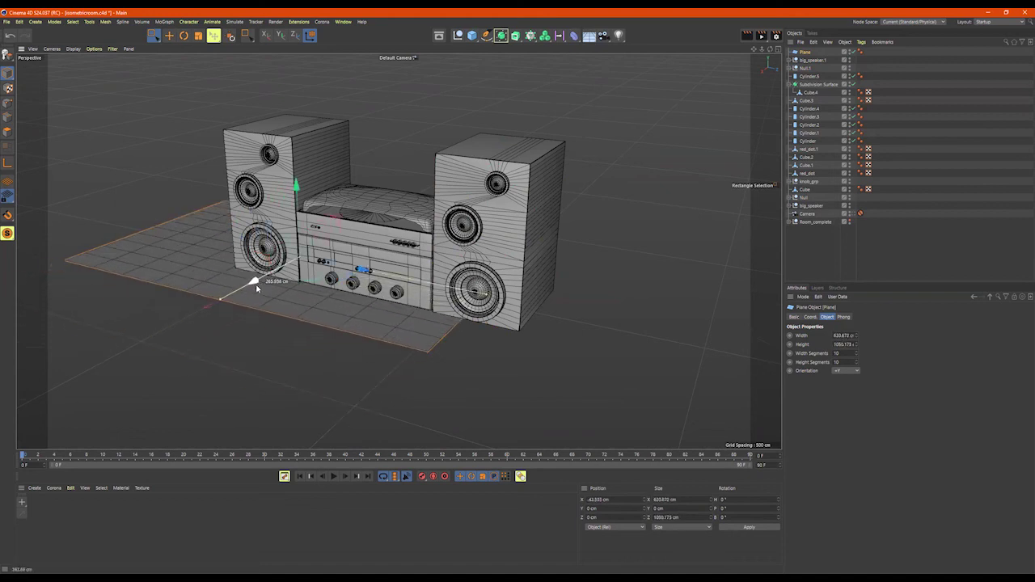
left_click_drag(363, 271, 450, 289)
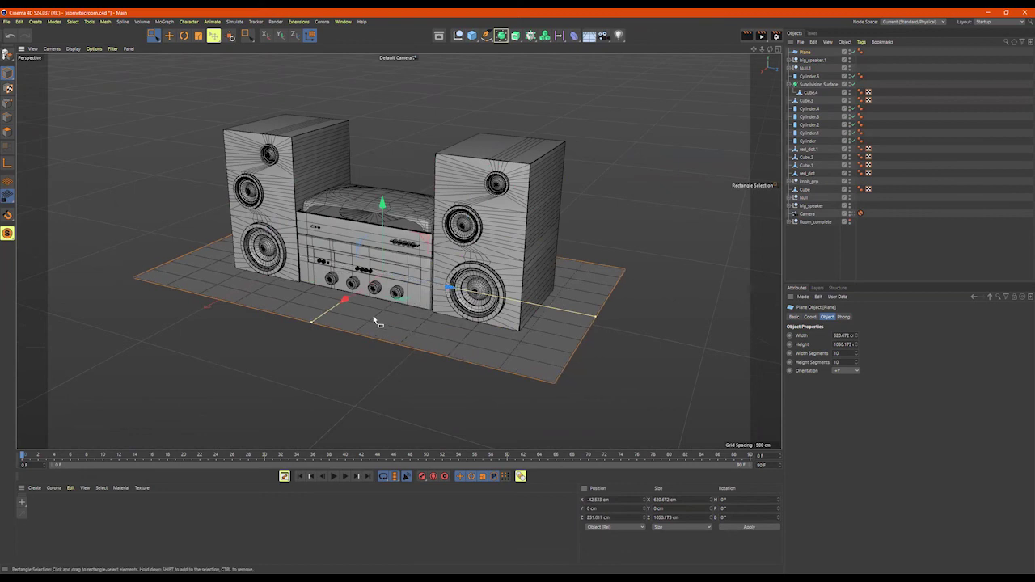
left_click_drag(307, 323, 251, 362)
left_click_drag(593, 316, 698, 343)
Step: Lower the floor plane to about -3.8 cm in Y, just beneath the bases of the speakers and stack
left_click_drag(490, 271, 473, 250, "alt")
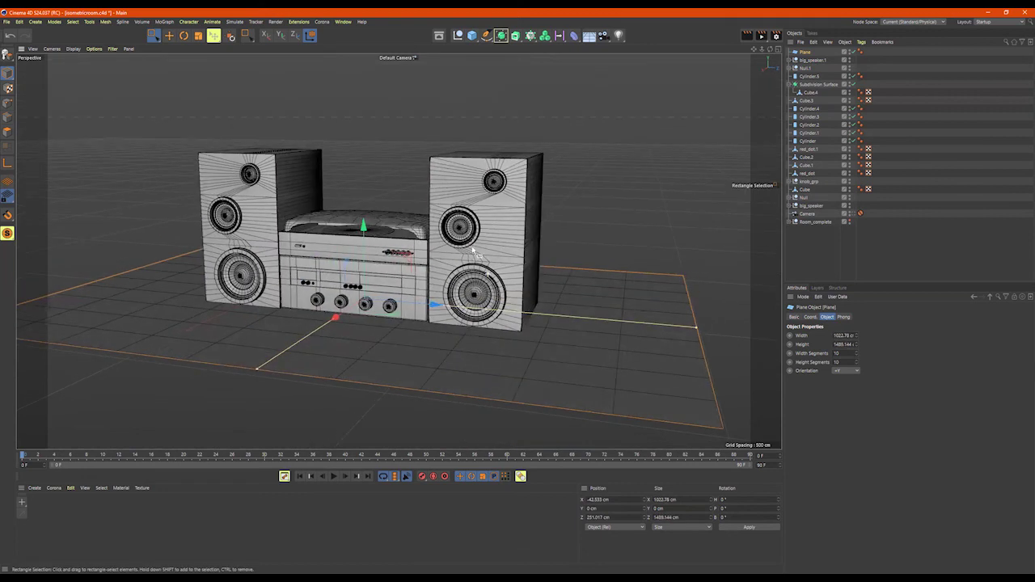
right_click_drag(473, 251, 513, 247, "alt")
left_click_drag(514, 248, 495, 239, "alt")
left_click_drag(332, 246, 332, 251)
left_click_drag(429, 247, 400, 260, "alt")
right_click_drag(398, 256, 407, 250, "alt")
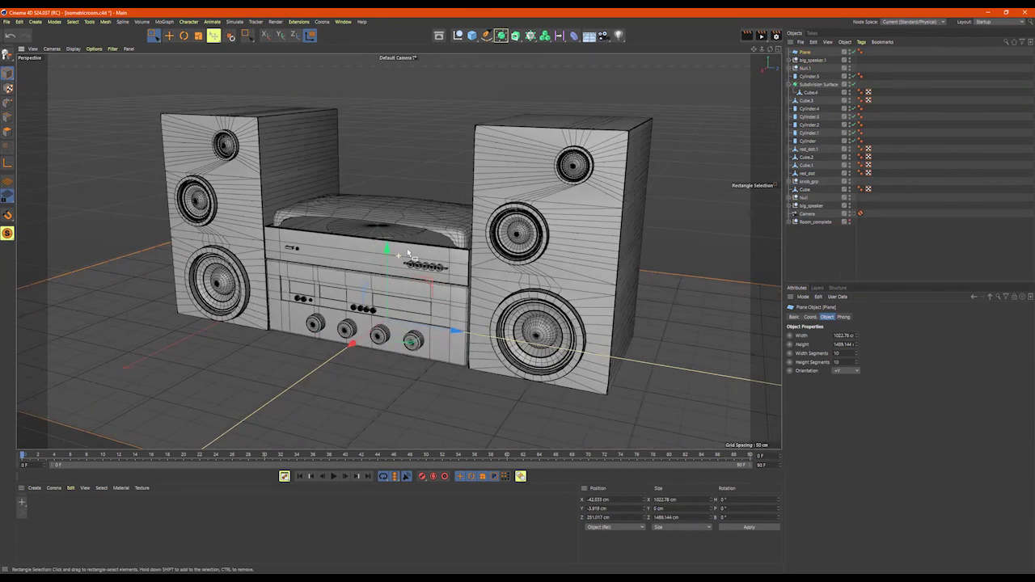
left_click_drag(407, 250, 423, 250, "alt")
middle_click_drag(424, 250, 441, 254, "alt")
left_click_drag(439, 252, 442, 248, "alt")
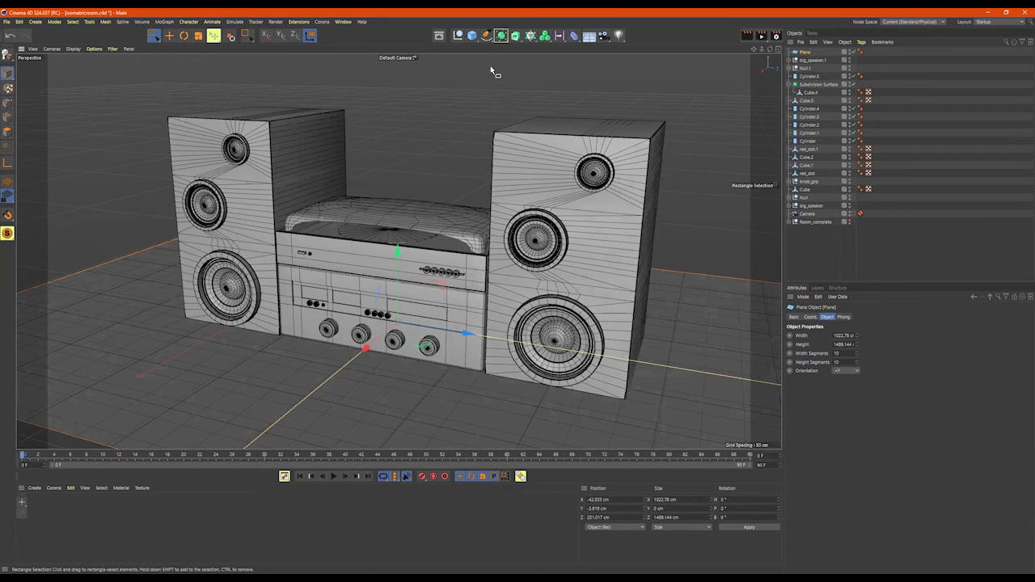
Step: Create a new default material and apply it to the whole stereo set together with the floor plane
double_click(65, 501)
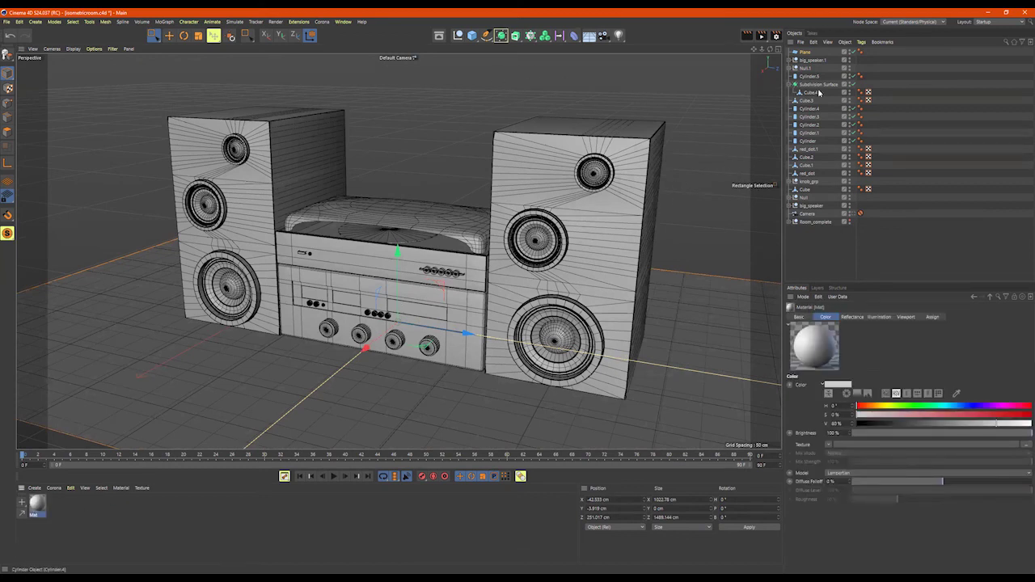
left_click(791, 84)
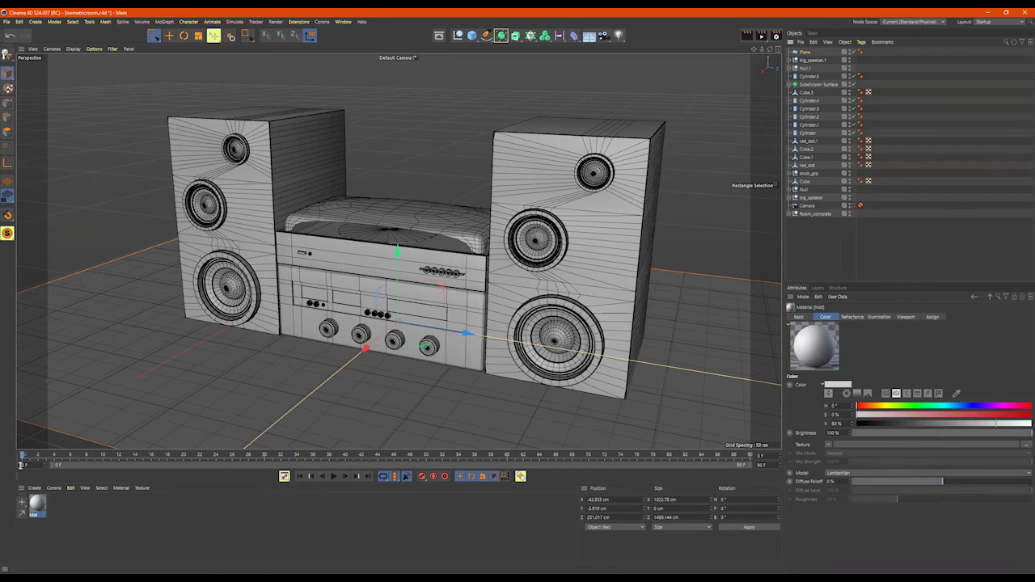
left_click(155, 36)
left_click(193, 62)
right_click_drag(240, 126, 137, 144, "alt")
scroll(136, 146, "down", 2)
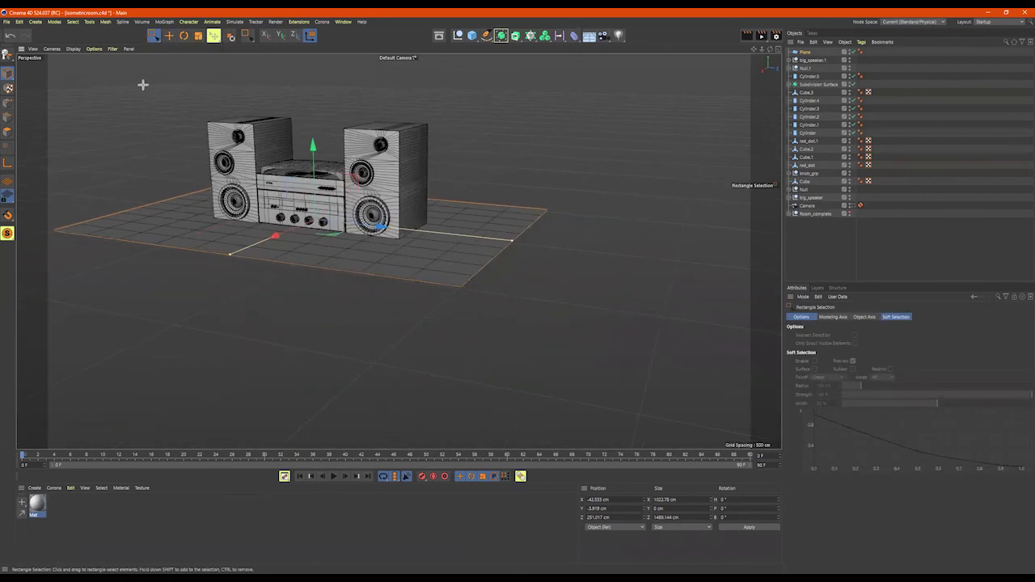
left_click_drag(143, 84, 582, 416)
left_click_drag(37, 503, 275, 160)
right_click_drag(306, 216, 445, 224, "alt")
scroll(534, 309, "down", 4)
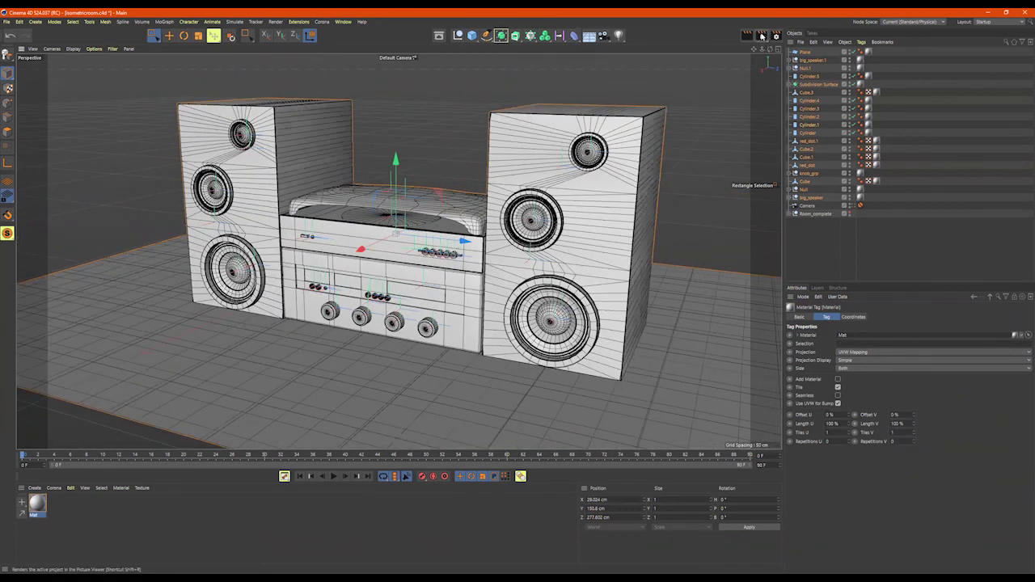
Step: Render the stereo set to the Picture Viewer and add the Ambient Occlusion effect to the render settings
left_click(762, 36)
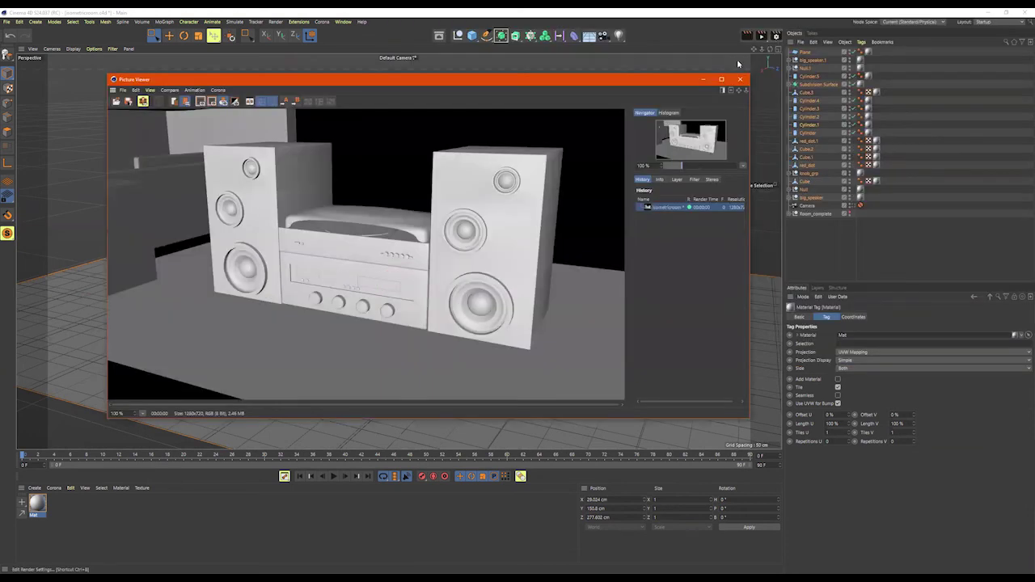
left_click(740, 51)
left_click(737, 68)
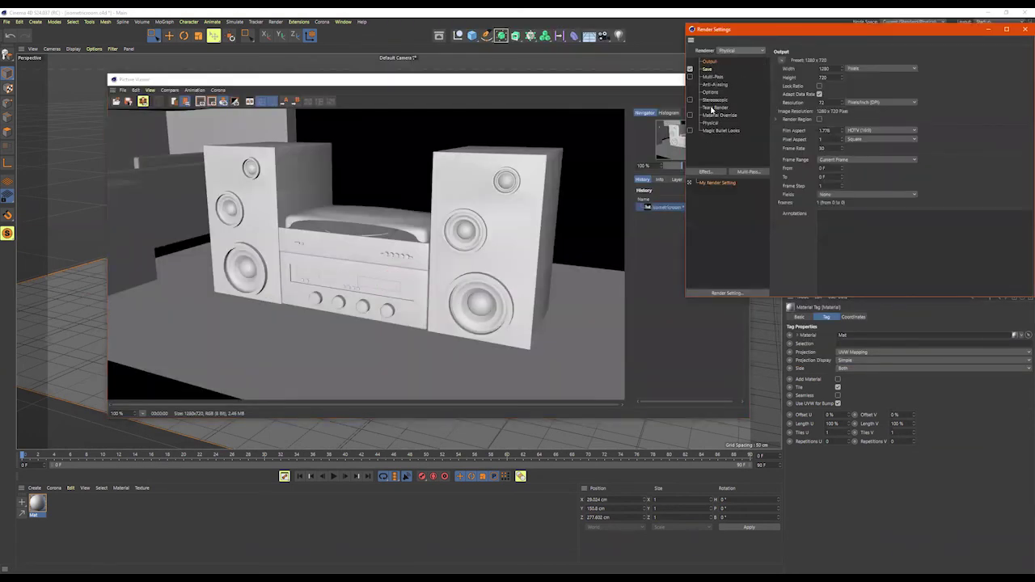
left_click(707, 172)
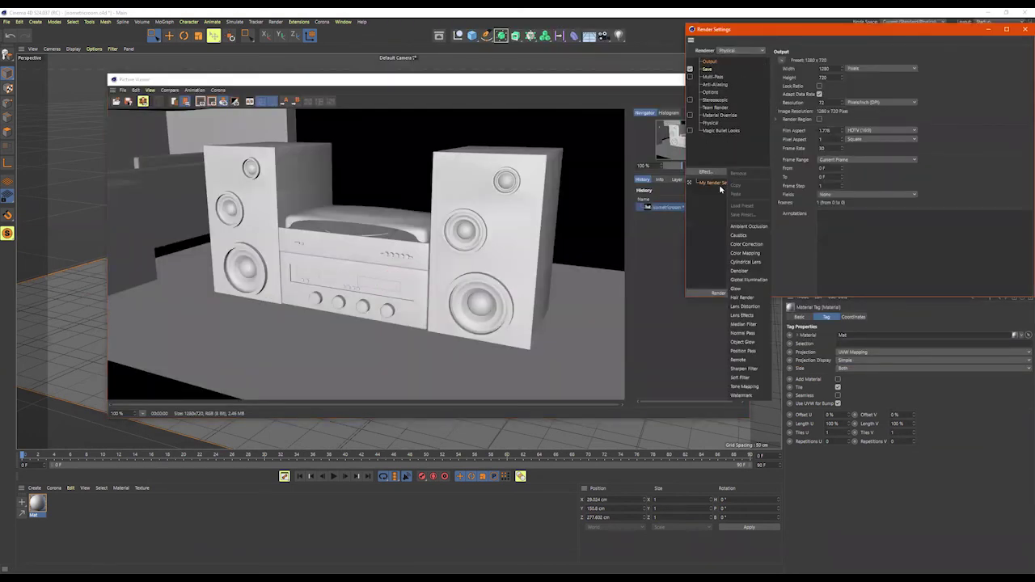
left_click(748, 226)
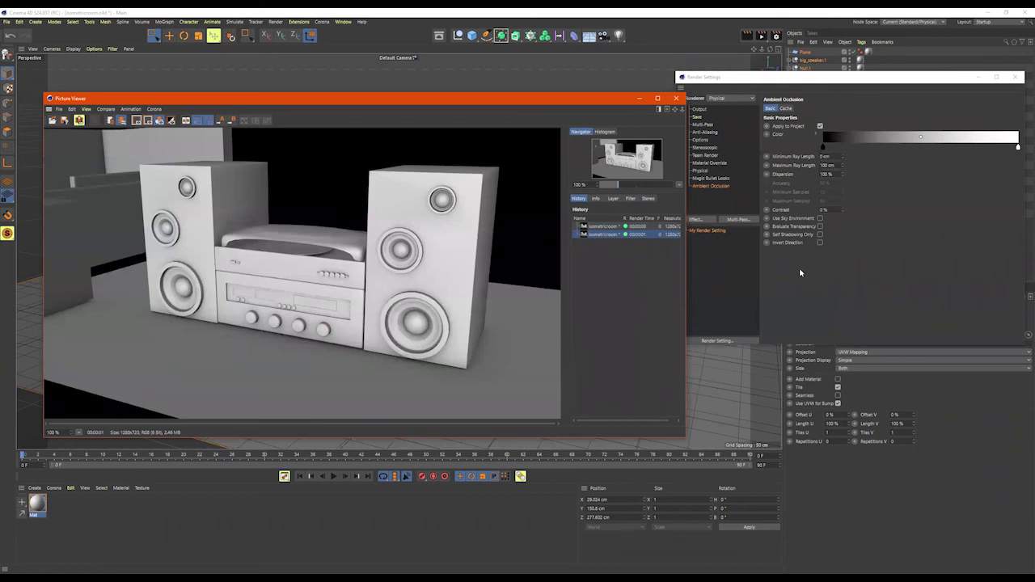
Step: Add the Global Illumination effect to the render settings and add a Sky object to light the scene
left_click(708, 200)
left_click(700, 220)
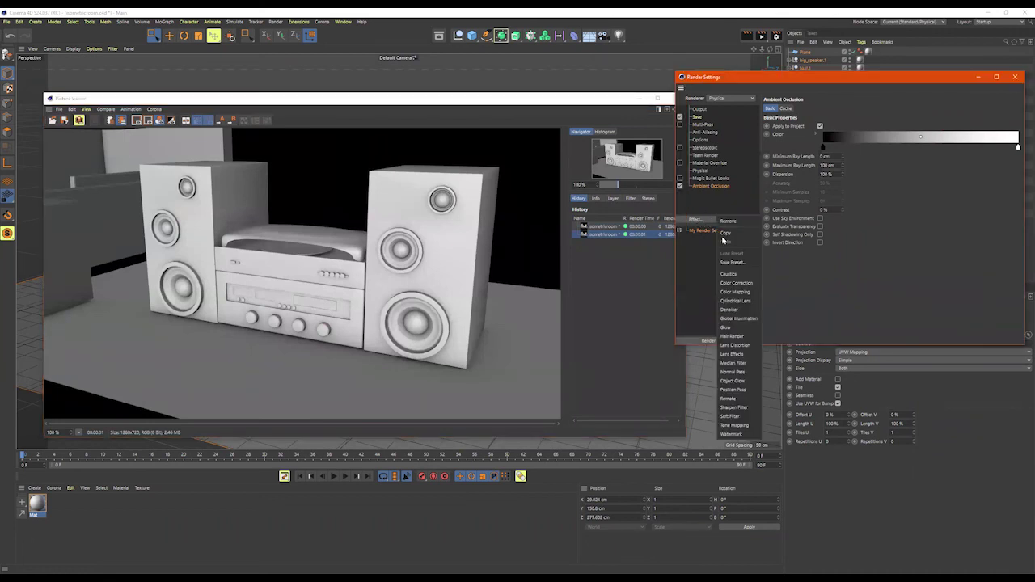
left_click(739, 319)
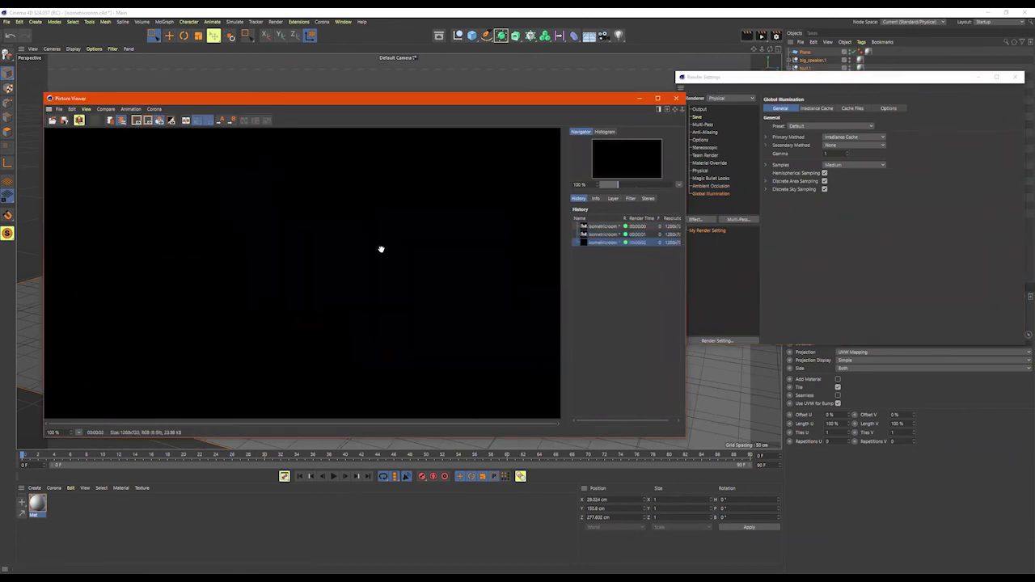
left_click(679, 98)
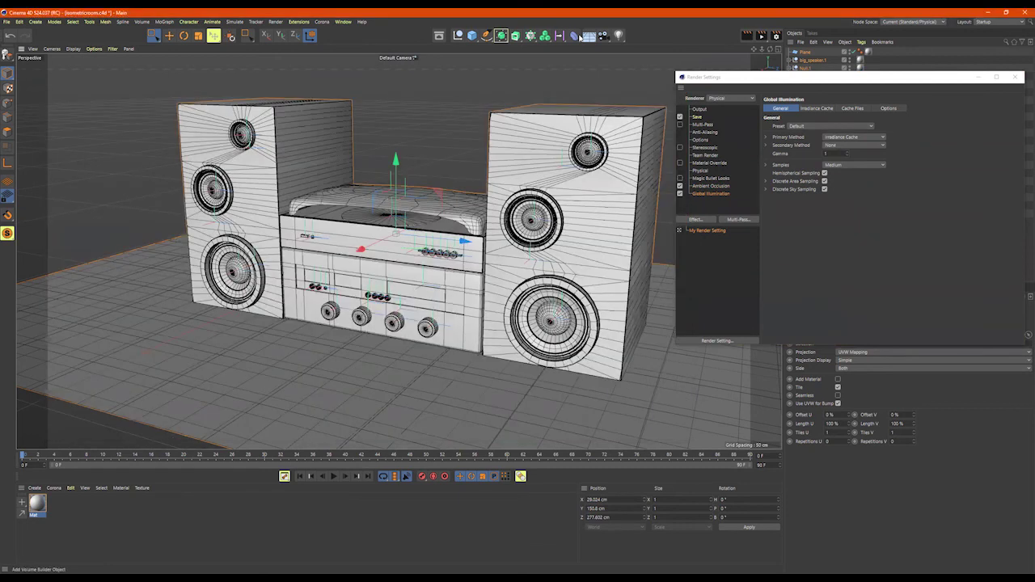
left_click(603, 36)
left_click(630, 63)
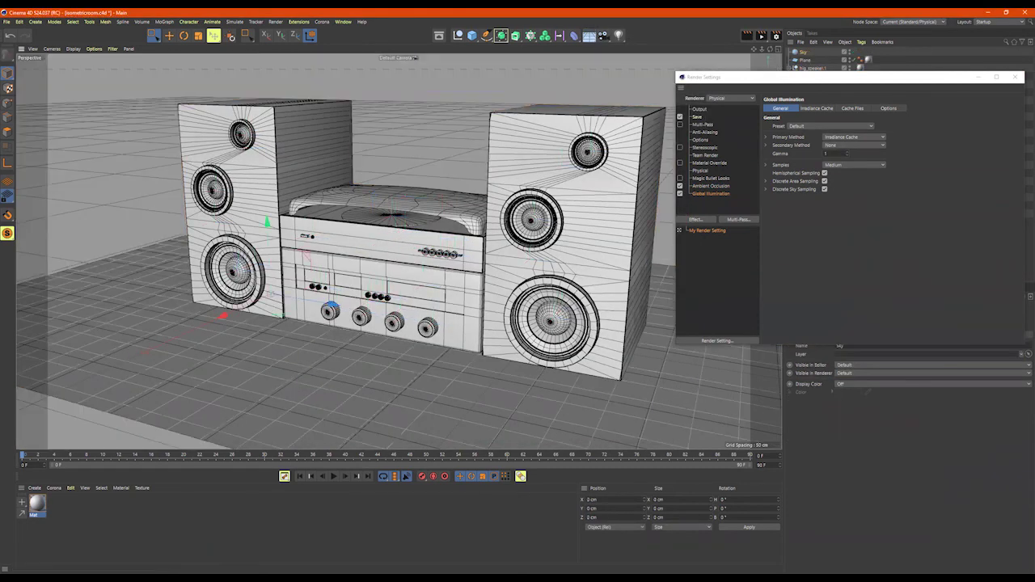